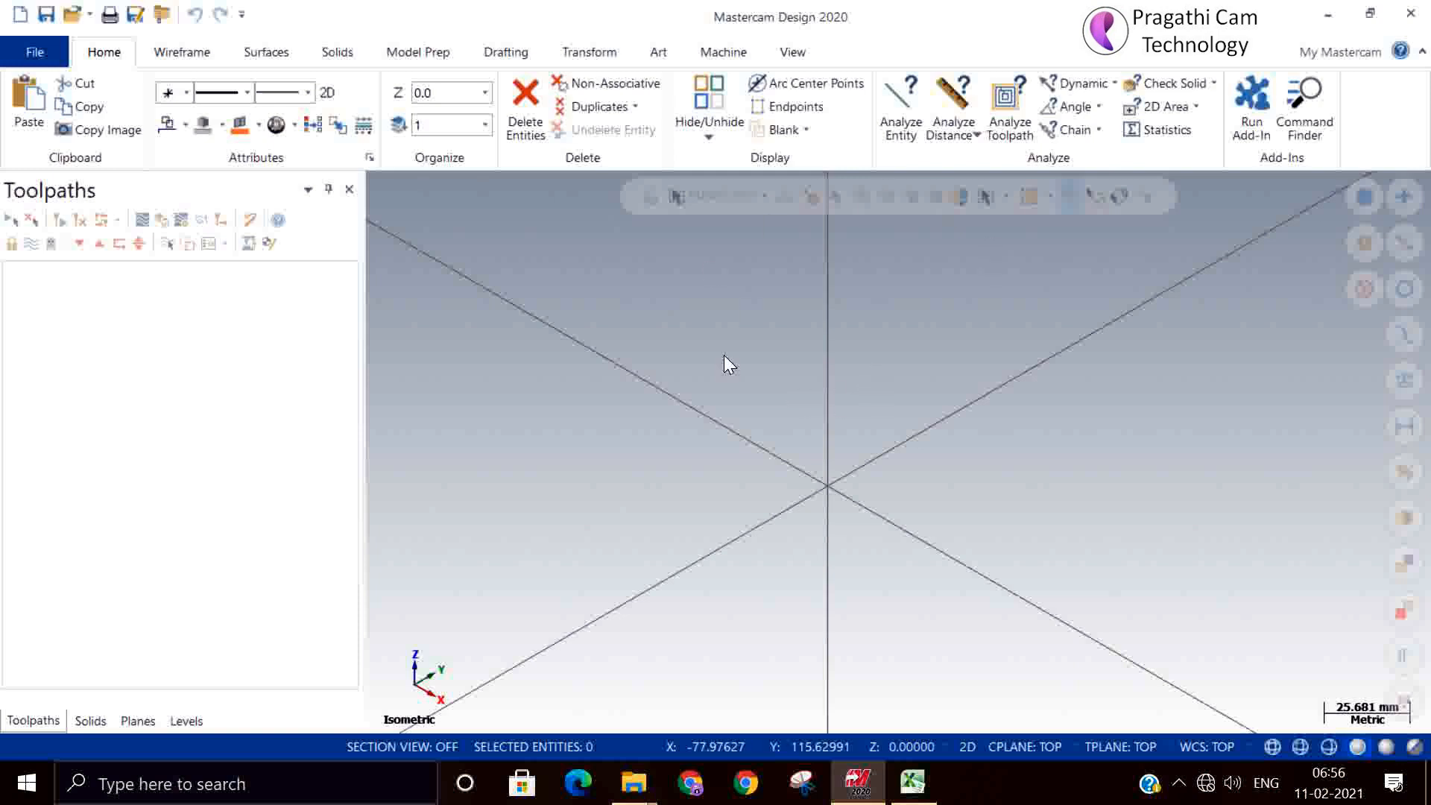
- Set the graphics view to Top (WCS) and bring up the wireframe drawing tools
{"action": "right_click", "coordinate": [668, 226]}
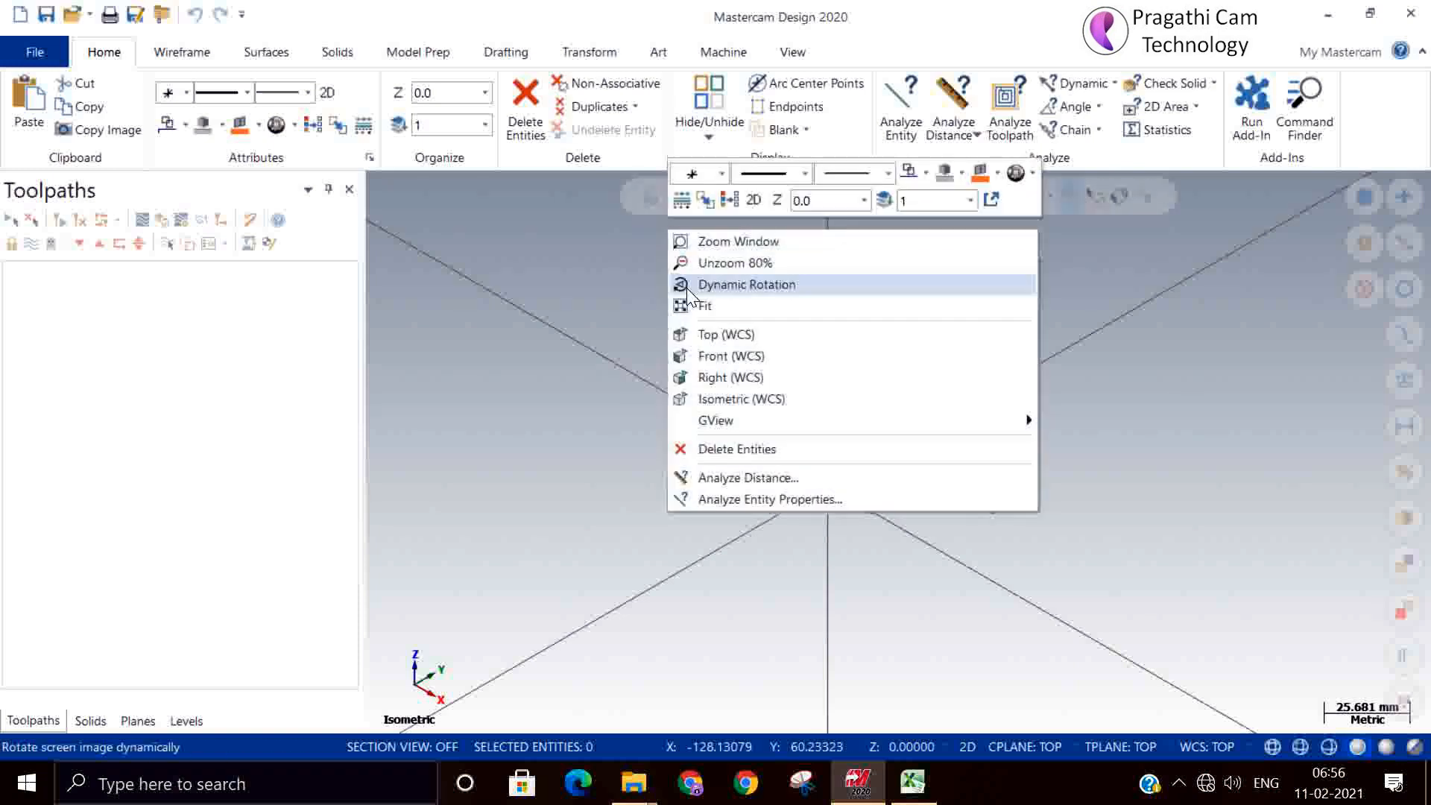
{"action": "left_click", "coordinate": [714, 332]}
{"action": "scroll", "coordinate": [597, 529], "scroll_direction": "down", "scroll_amount": 3}
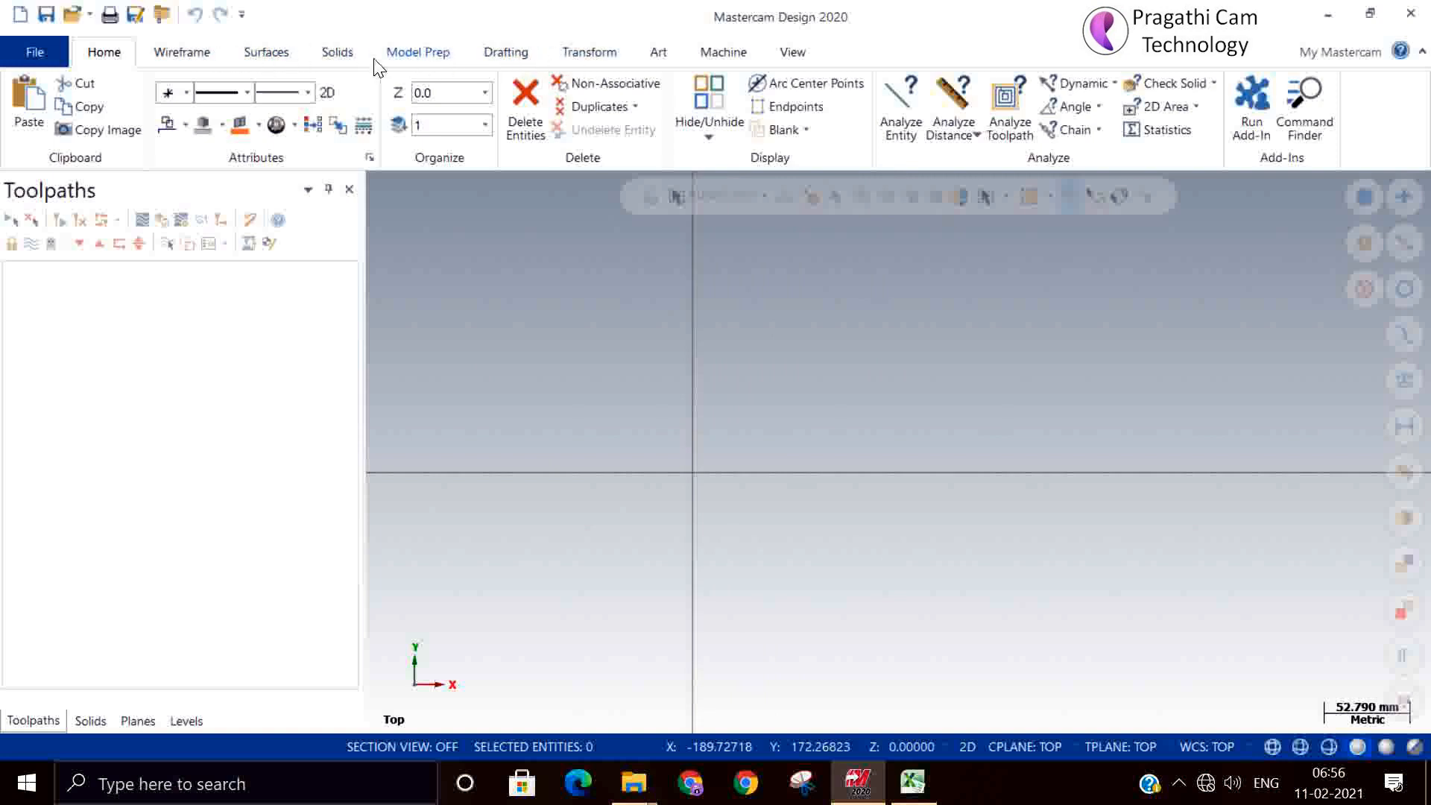
{"action": "left_click", "coordinate": [166, 55]}
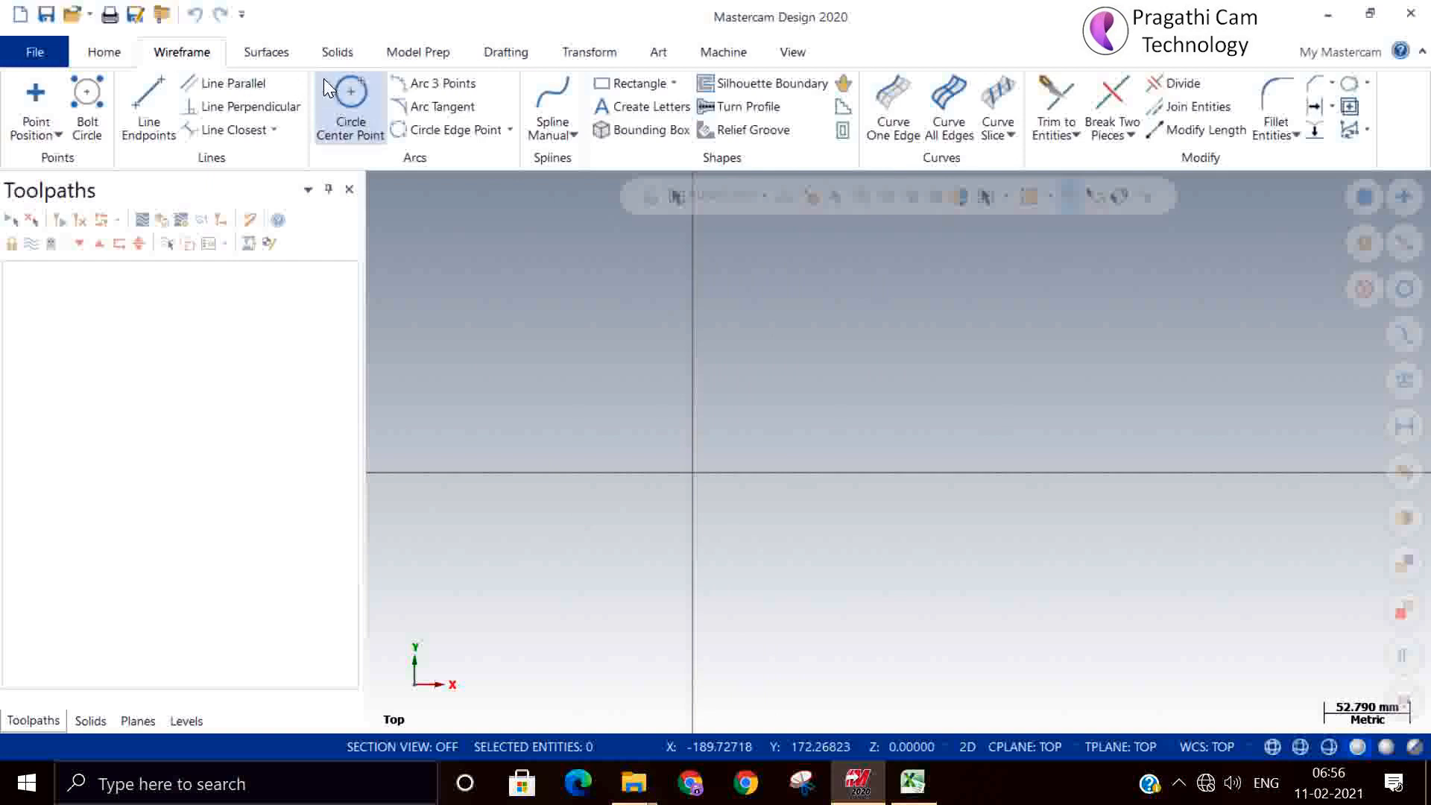
{"action": "left_click", "coordinate": [347, 97]}
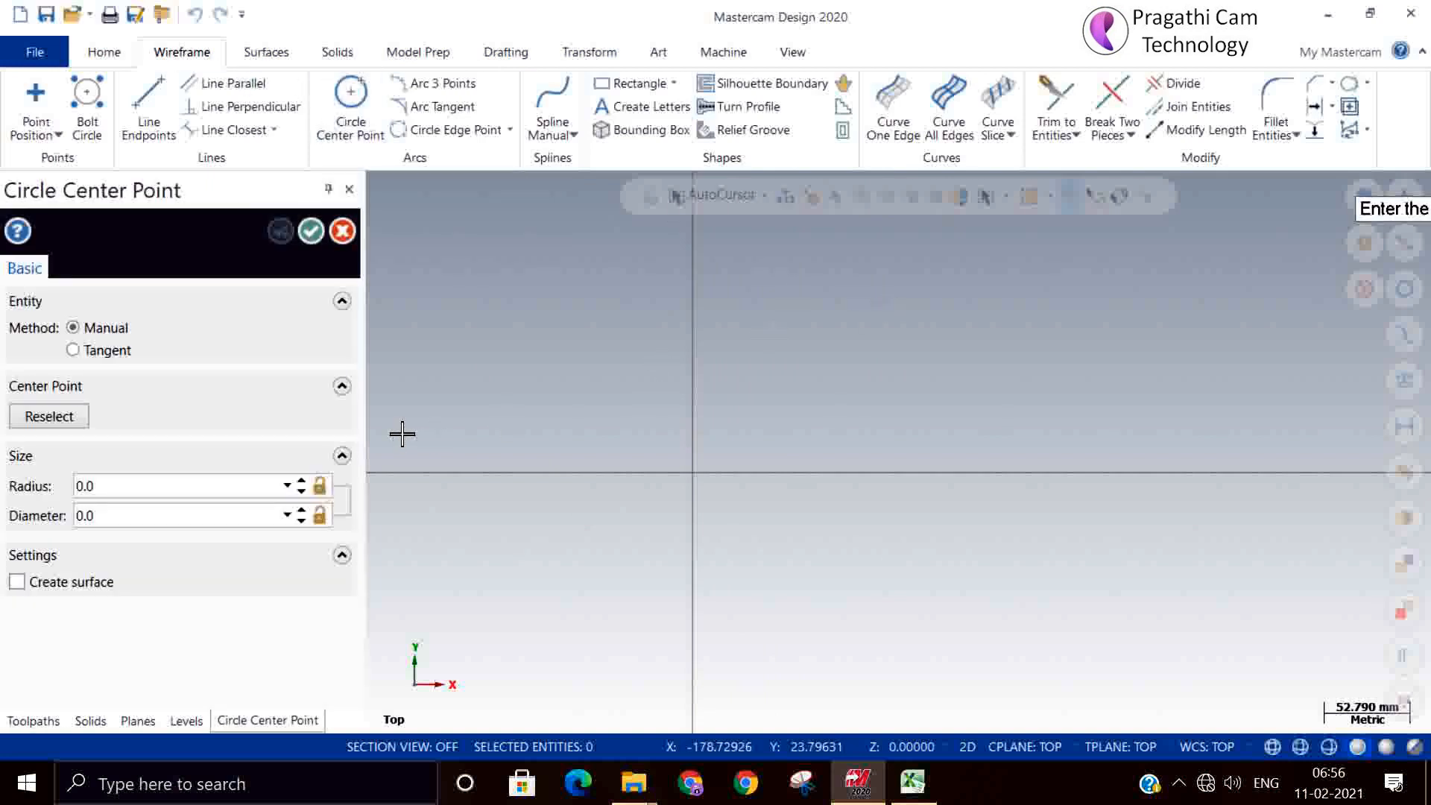
{"action": "left_click", "coordinate": [343, 231]}
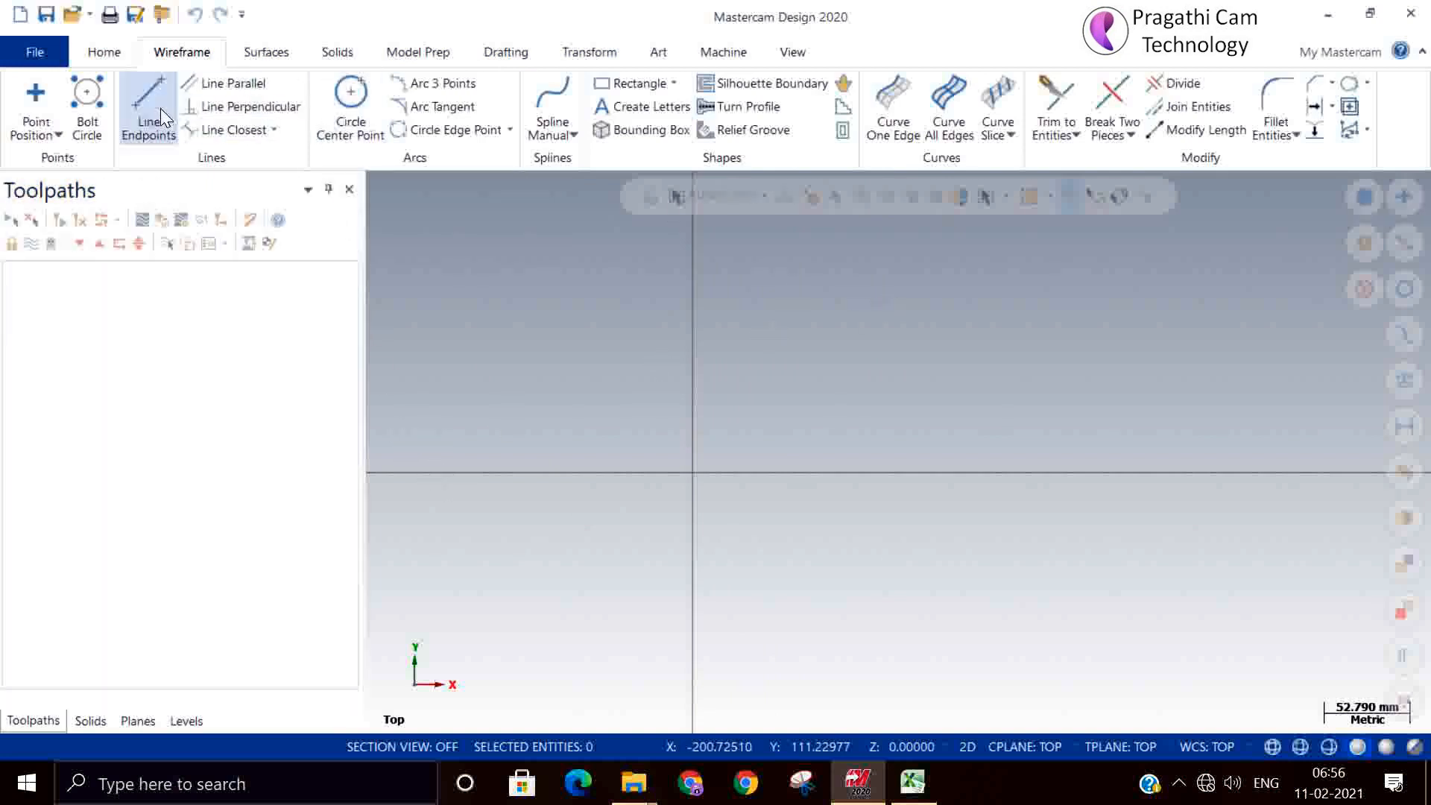
{"action": "left_click", "coordinate": [634, 83]}
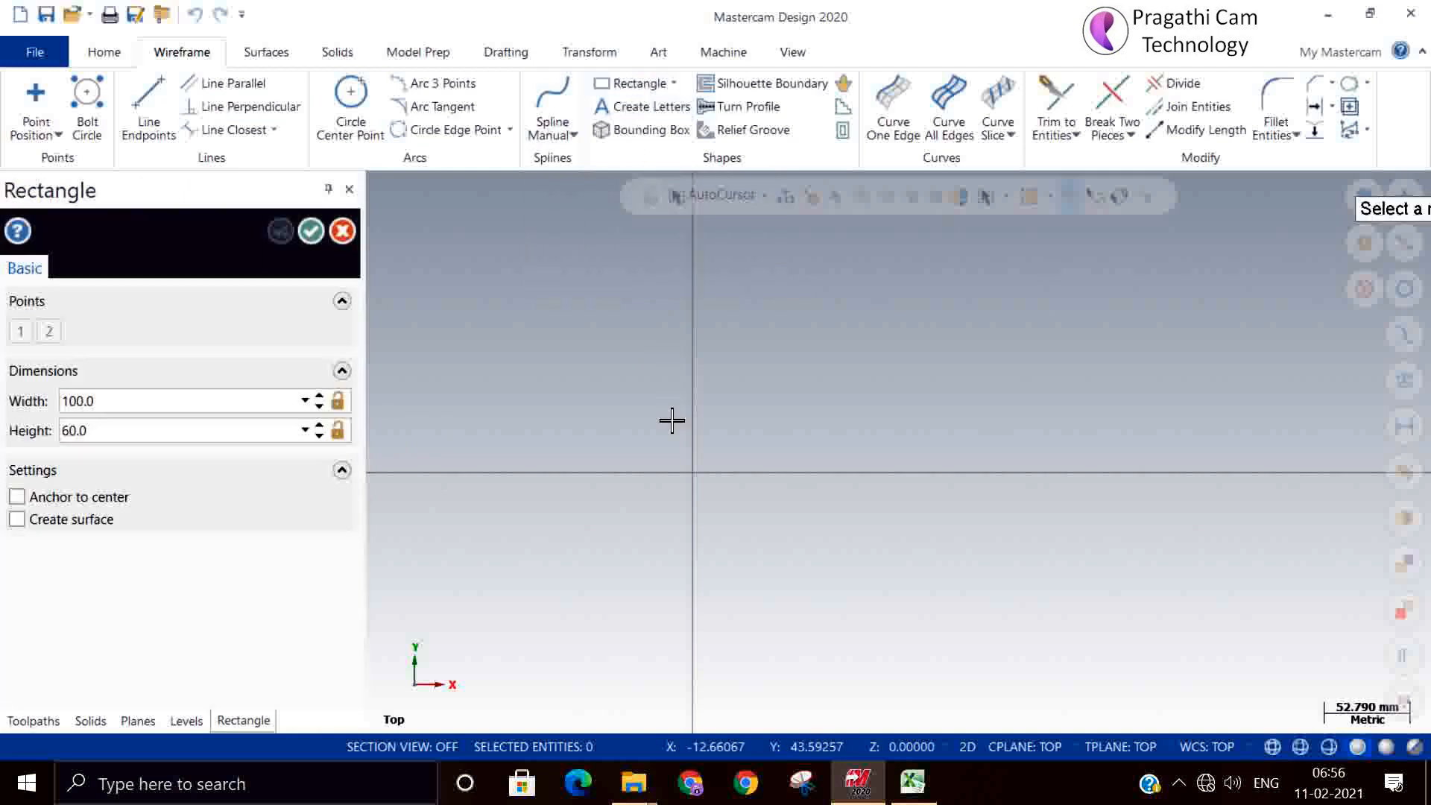
{"action": "left_click", "coordinate": [692, 472]}
{"action": "scroll", "coordinate": [589, 605], "scroll_direction": "down", "scroll_amount": 1}
{"action": "scroll", "coordinate": [589, 605], "scroll_direction": "down", "scroll_amount": 1}
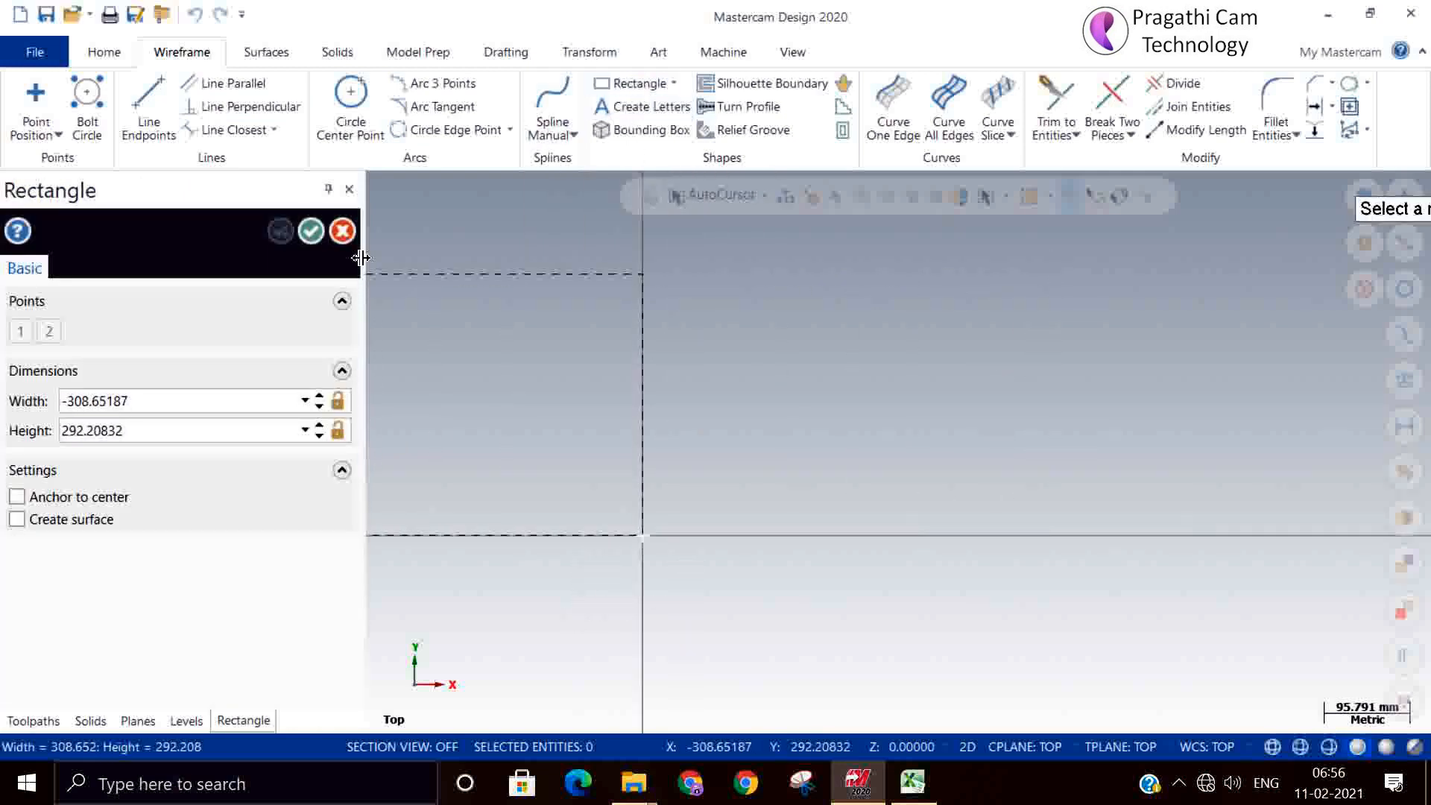
{"action": "left_click", "coordinate": [343, 230]}
- Draw a circle with a radius of 100 mm centred on the origin
{"action": "left_click", "coordinate": [351, 101]}
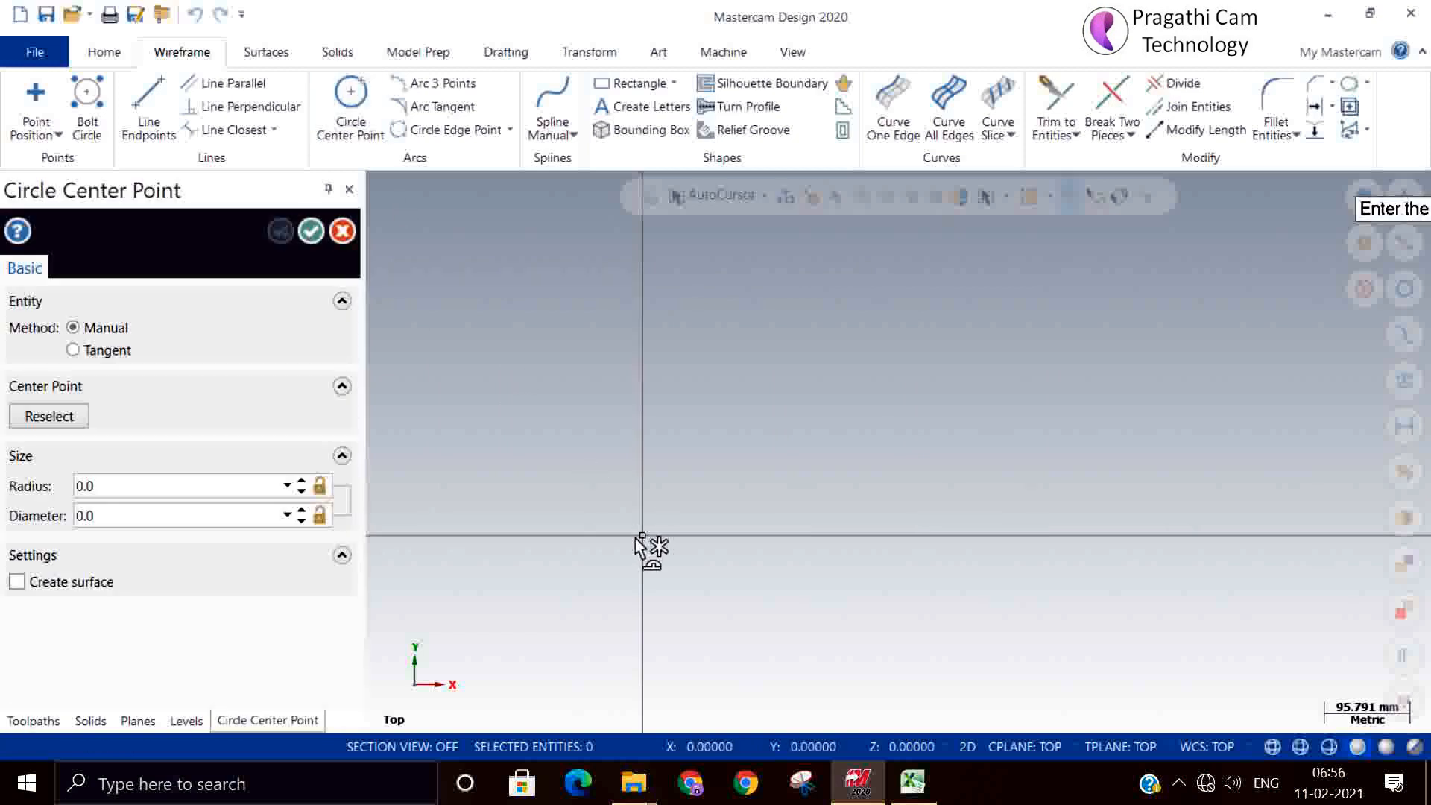
{"action": "left_click", "coordinate": [642, 535]}
{"action": "left_click", "coordinate": [882, 521]}
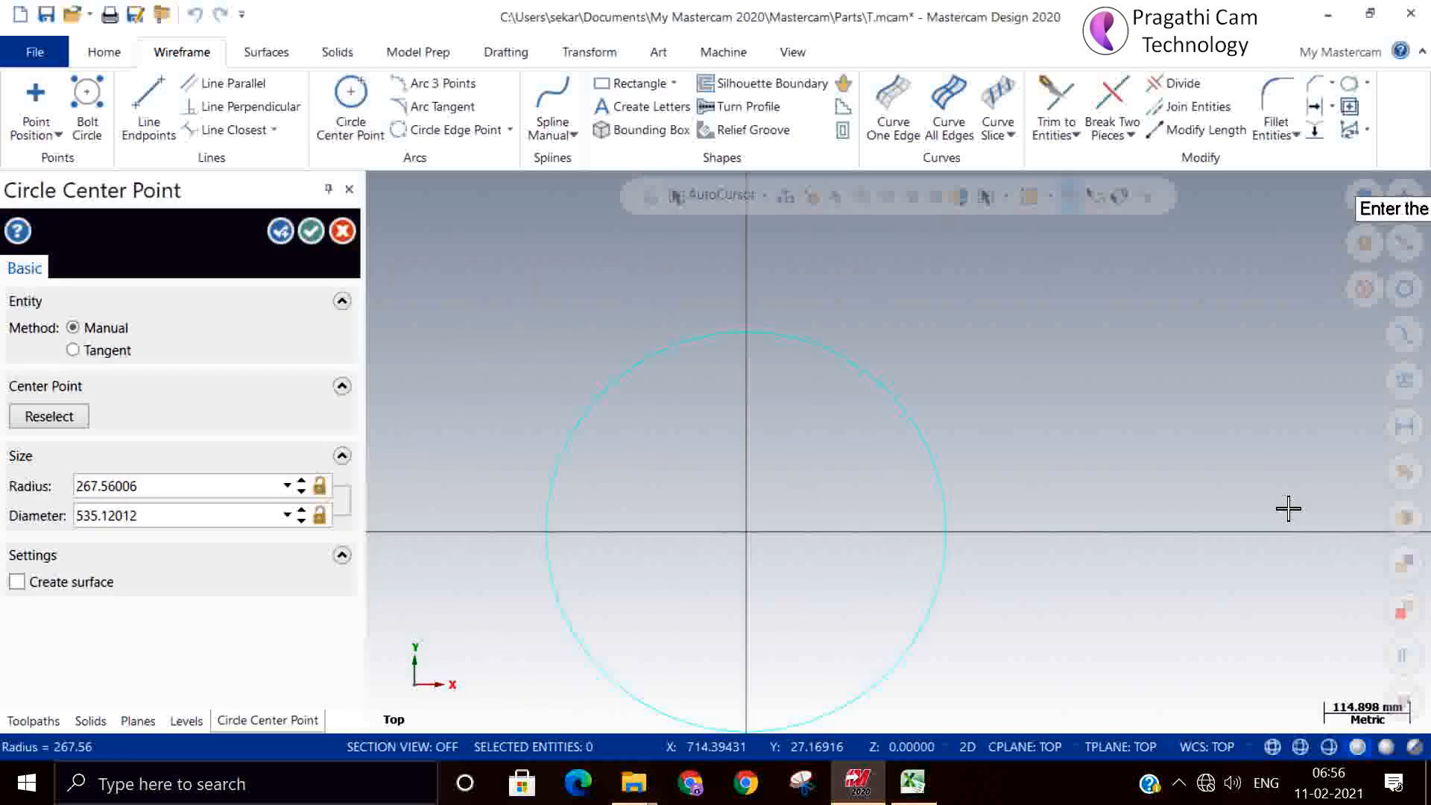
{"action": "scroll", "coordinate": [837, 313], "scroll_direction": "down", "scroll_amount": 2}
{"action": "scroll", "coordinate": [967, 557], "scroll_direction": "up", "scroll_amount": 1}
{"action": "scroll", "coordinate": [967, 558], "scroll_direction": "up", "scroll_amount": 1}
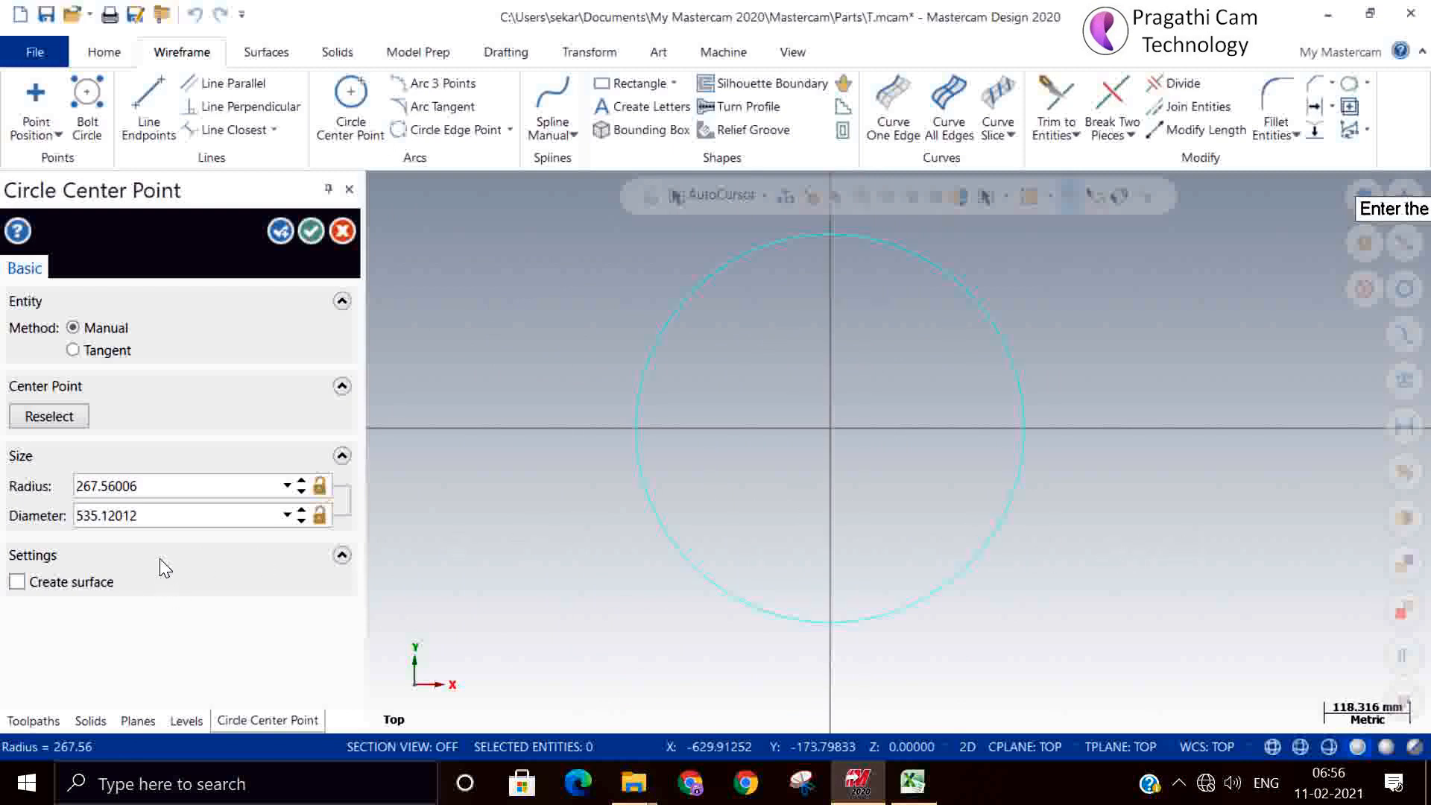
{"action": "left_click", "coordinate": [146, 481]}
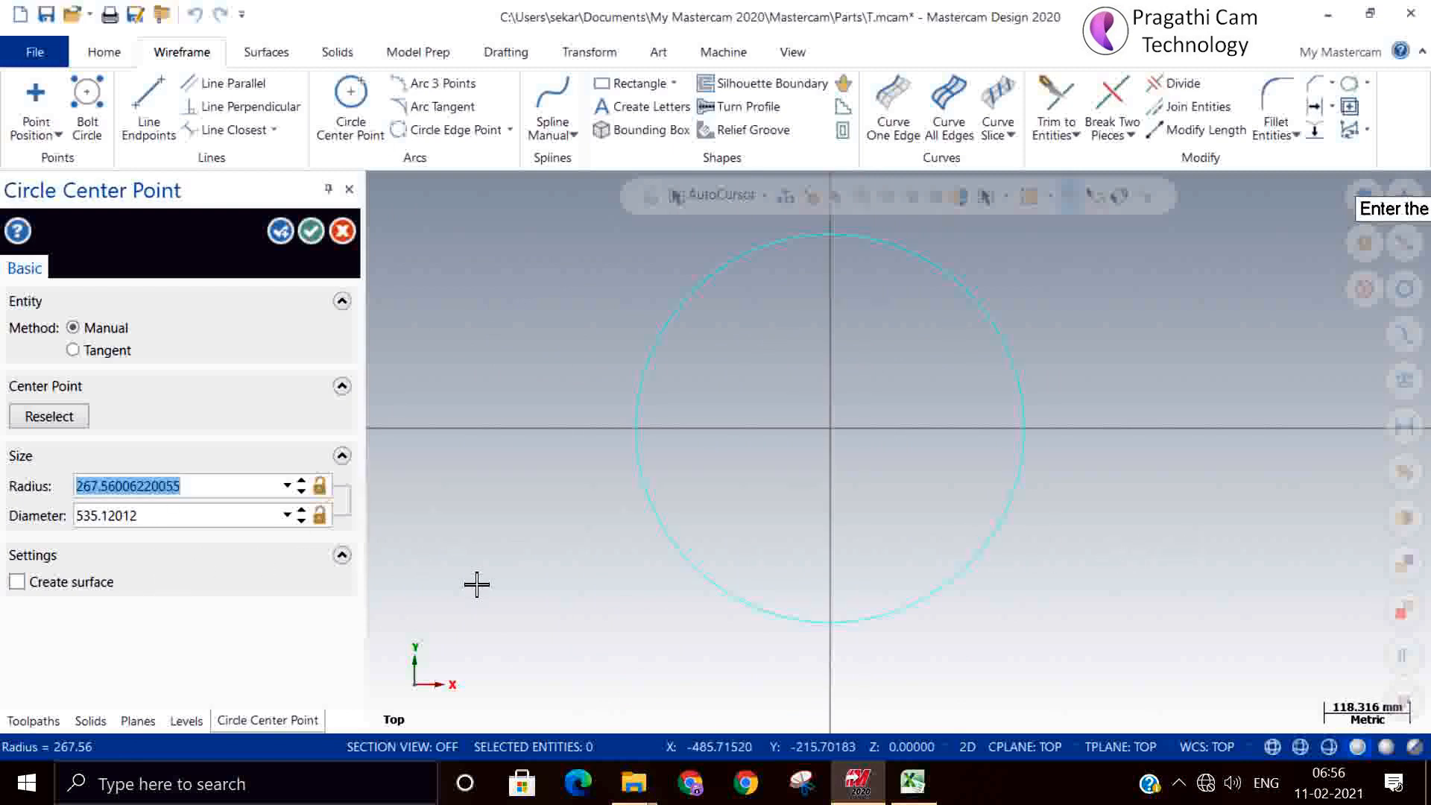
{"action": "type", "text": "100"}
{"action": "key", "text": "Return"}
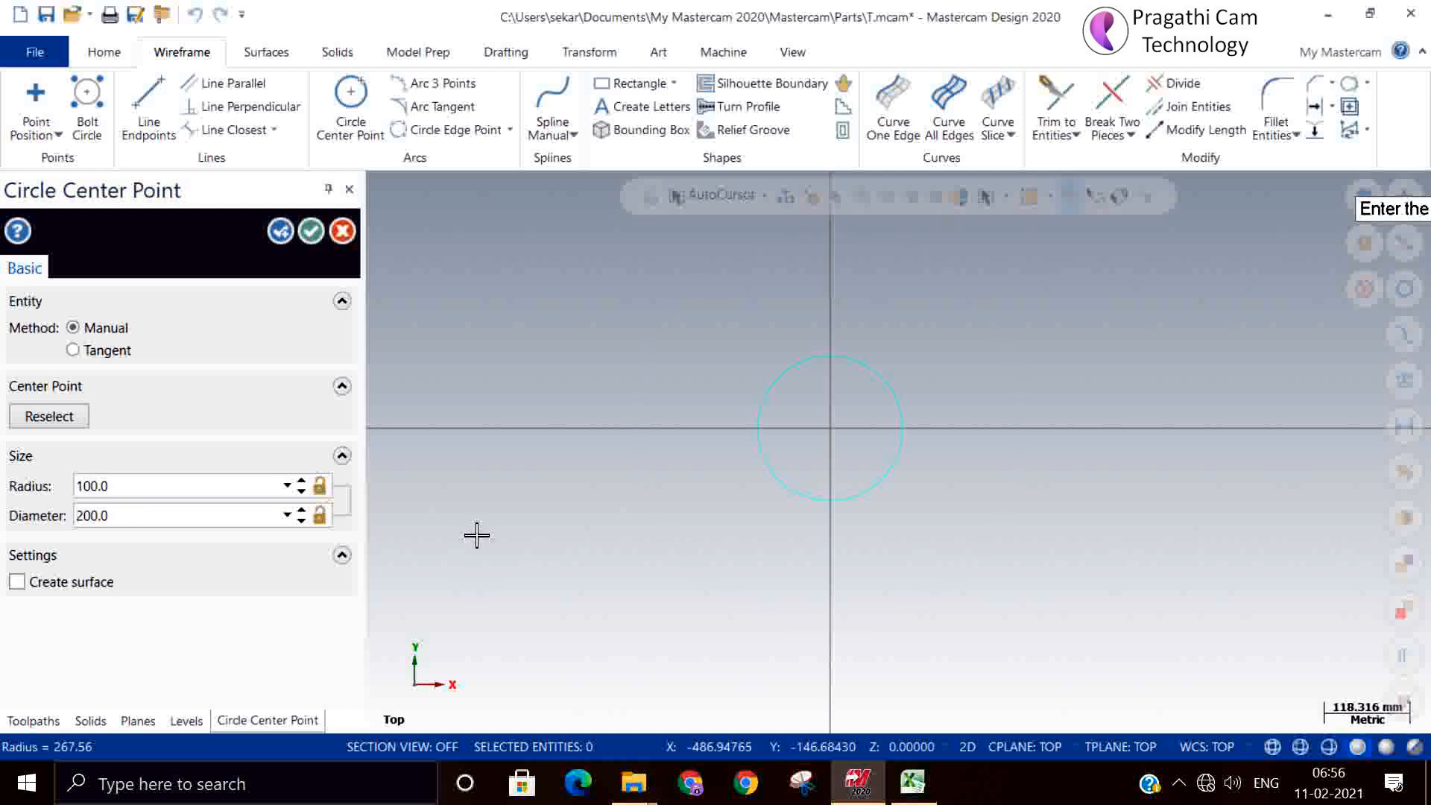
{"action": "left_click", "coordinate": [287, 239]}
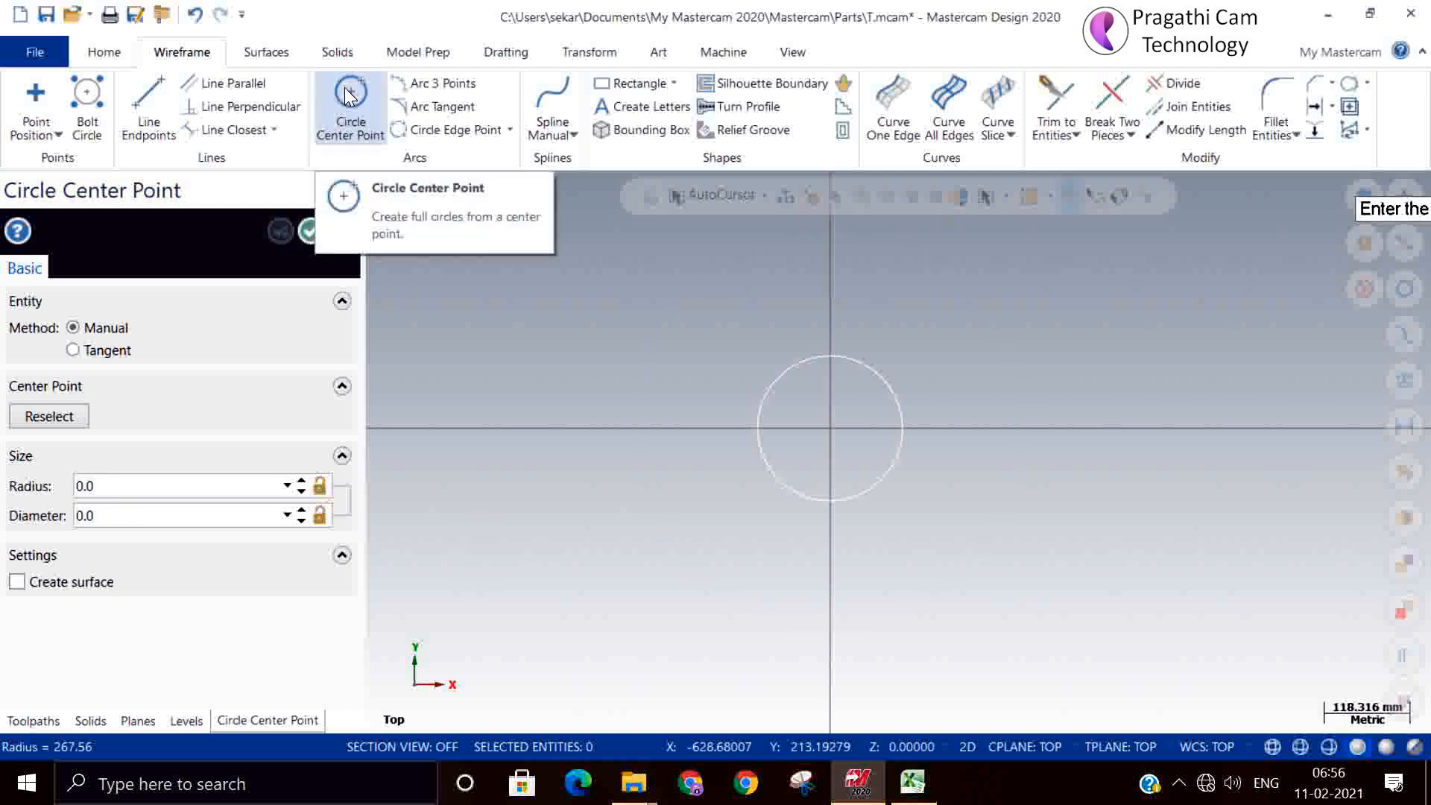
- Add two circles with a locked radius of 25 mm, centred on the large circle's left and right quadrant points
{"action": "left_click", "coordinate": [180, 491]}
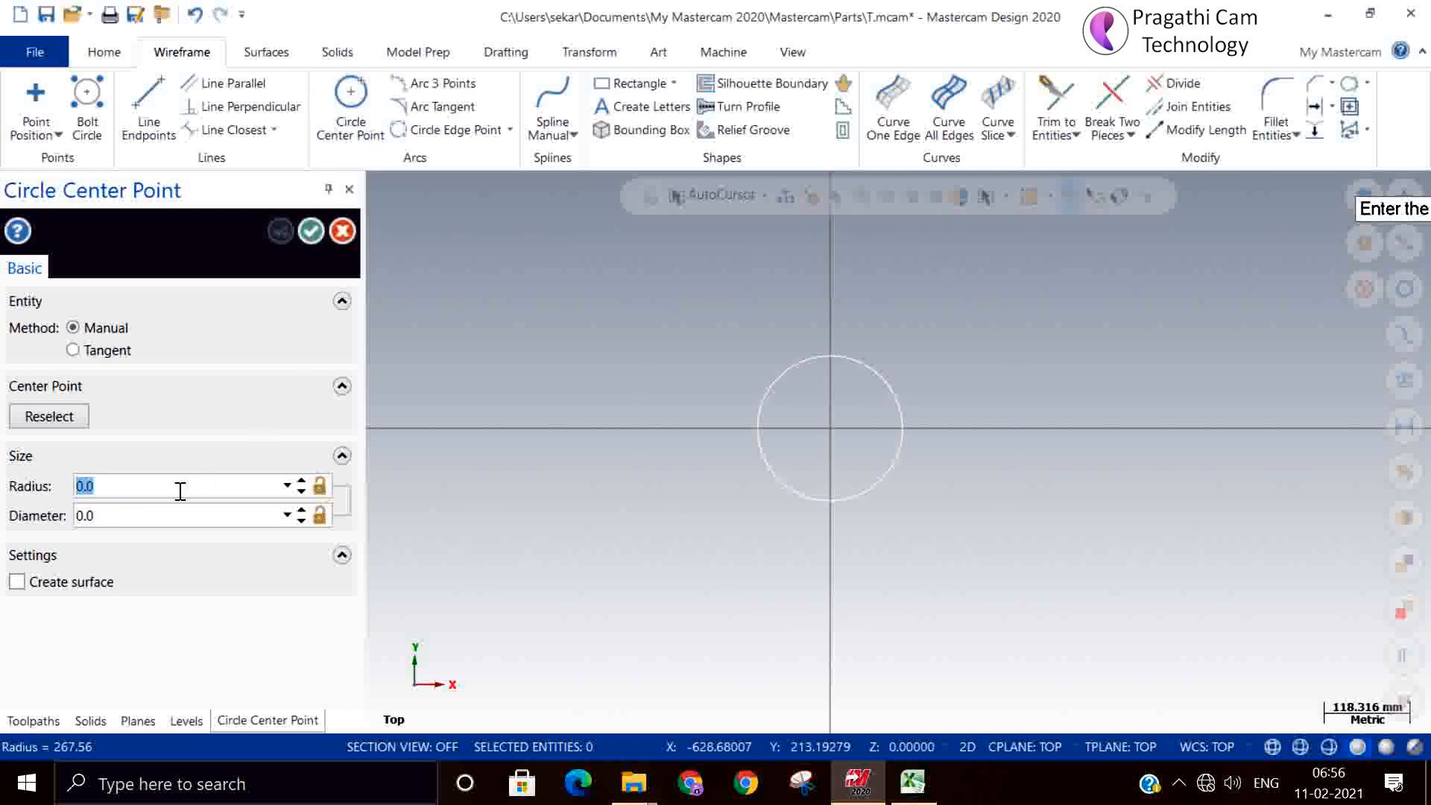
{"action": "type", "text": "25"}
{"action": "left_click", "coordinate": [319, 488]}
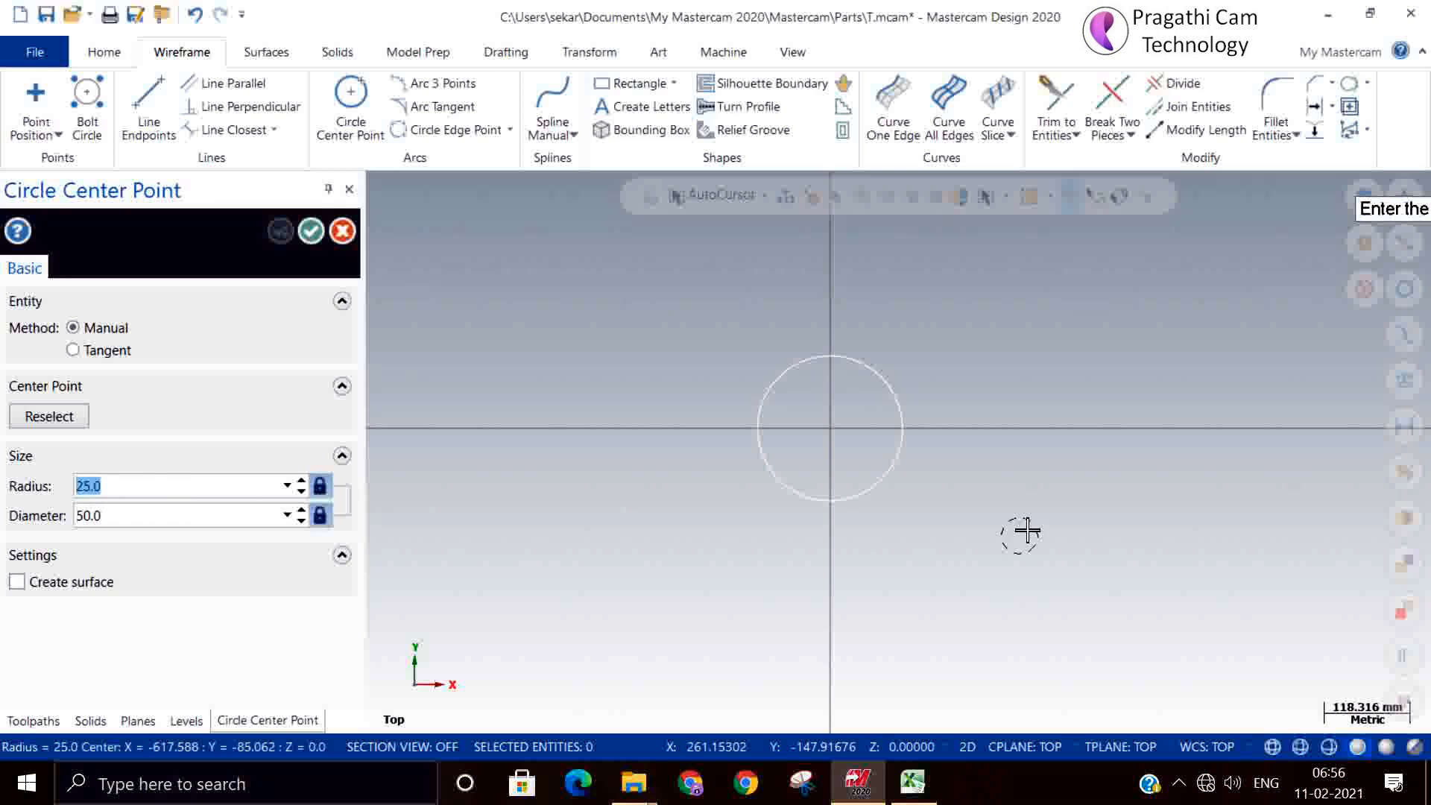
{"action": "left_click", "coordinate": [757, 431]}
{"action": "left_click", "coordinate": [290, 232]}
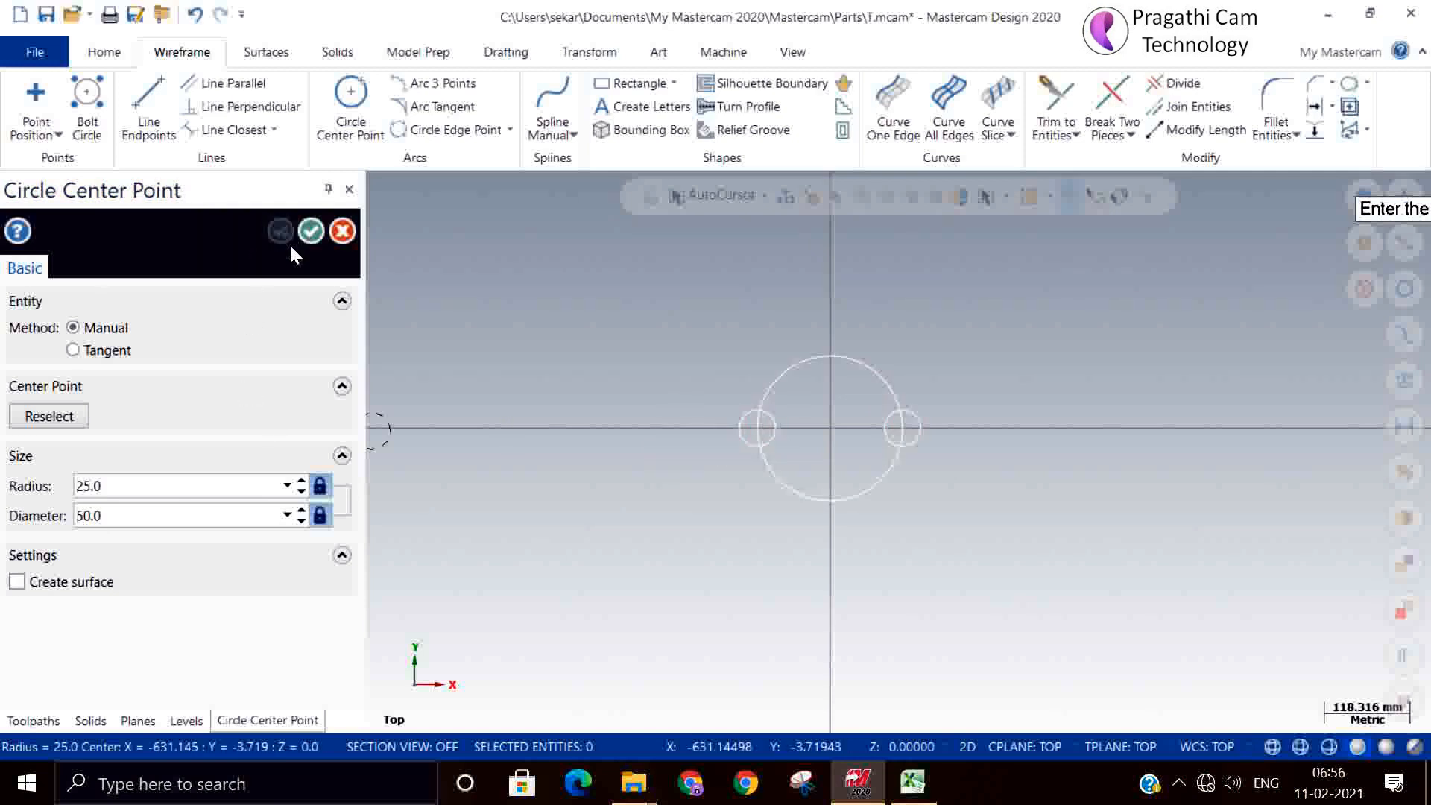
- Add a third 25 mm radius circle centred on the origin and finish the circle command
{"action": "scroll", "coordinate": [693, 480], "scroll_direction": "up", "scroll_amount": 4}
{"action": "scroll", "coordinate": [782, 531], "scroll_direction": "up", "scroll_amount": 2}
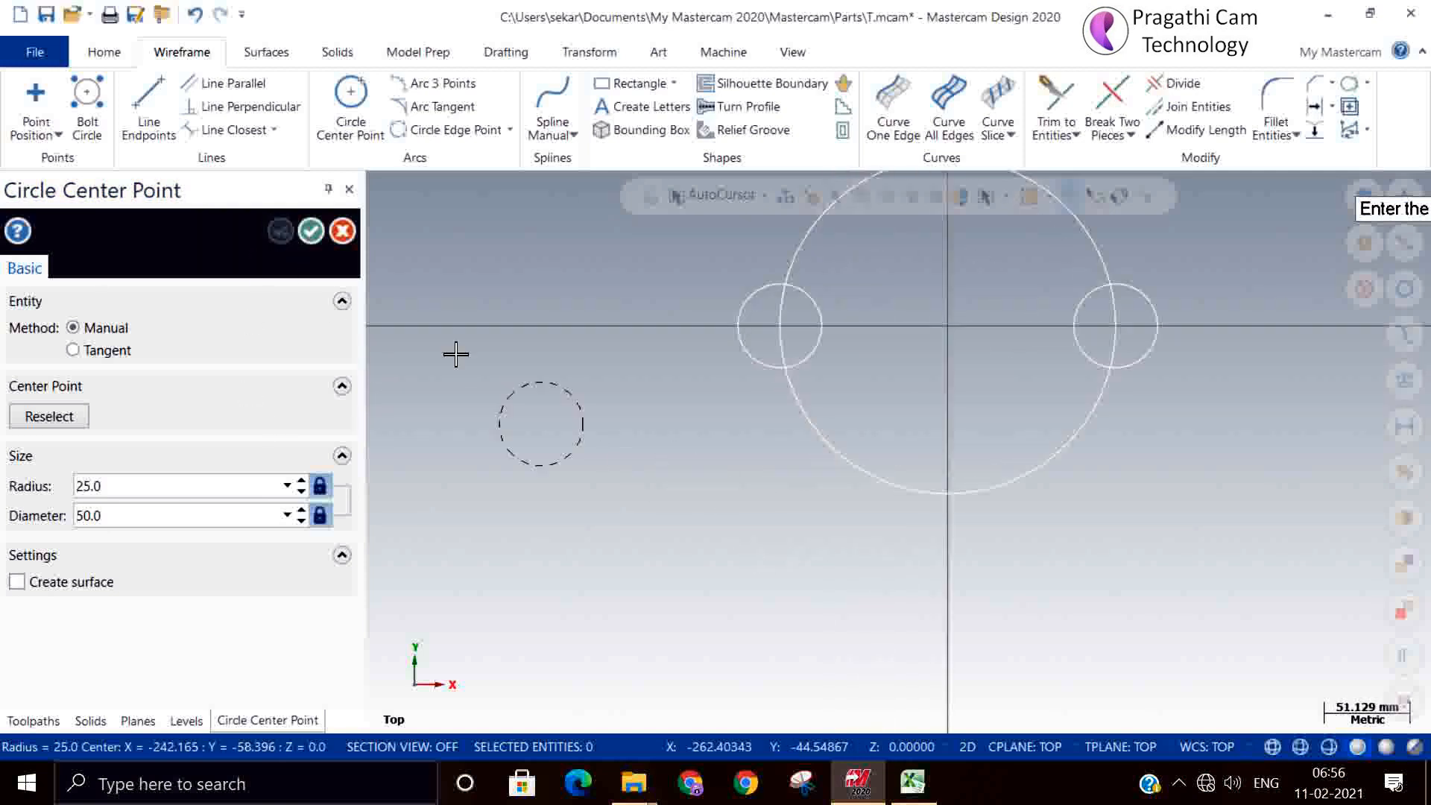
{"action": "left_click", "coordinate": [948, 328]}
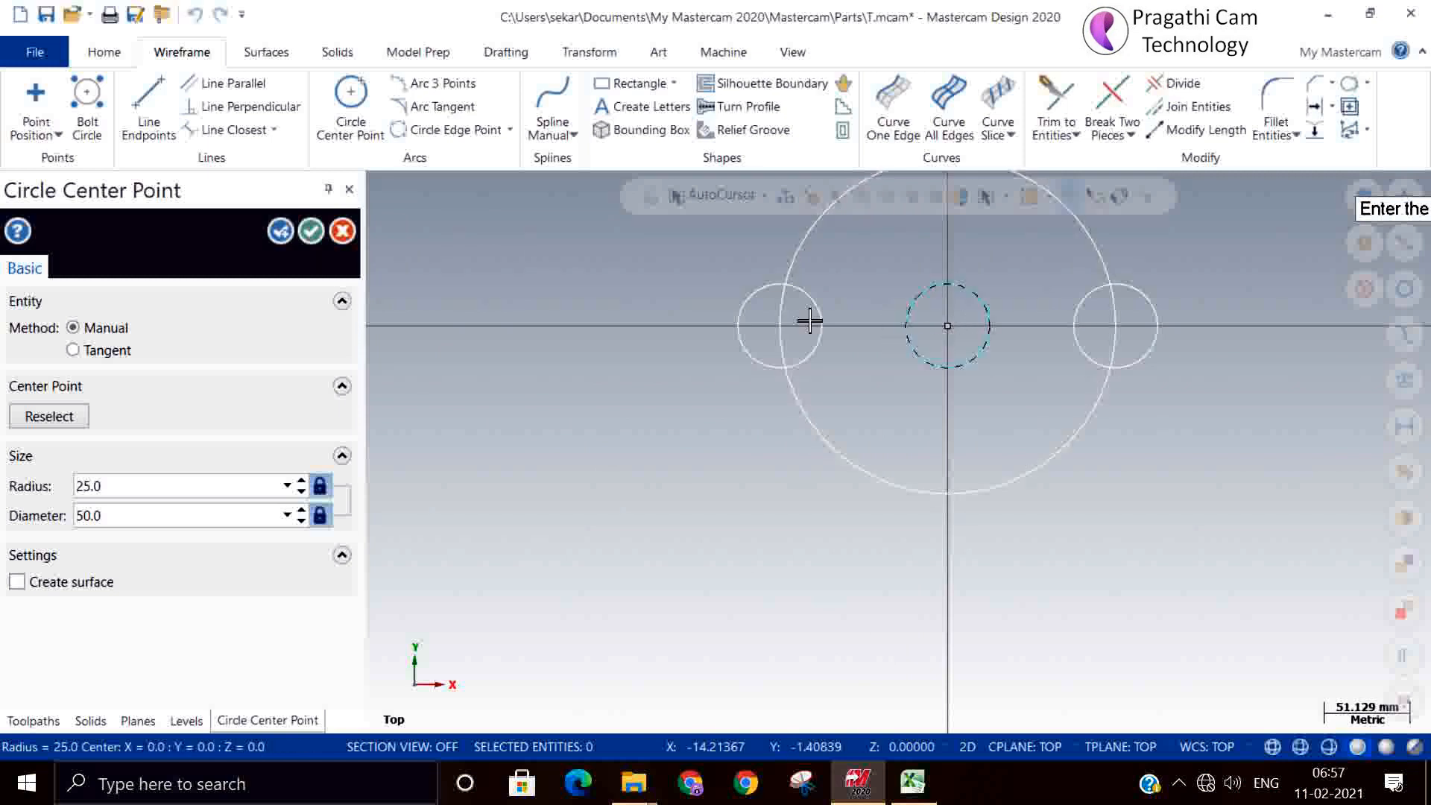
{"action": "left_click", "coordinate": [306, 230]}
- Trim away the overlapping arcs with Divide so the large circle and both side circles form one outer profile with two lugs
{"action": "scroll", "coordinate": [418, 533], "scroll_direction": "down", "scroll_amount": 4}
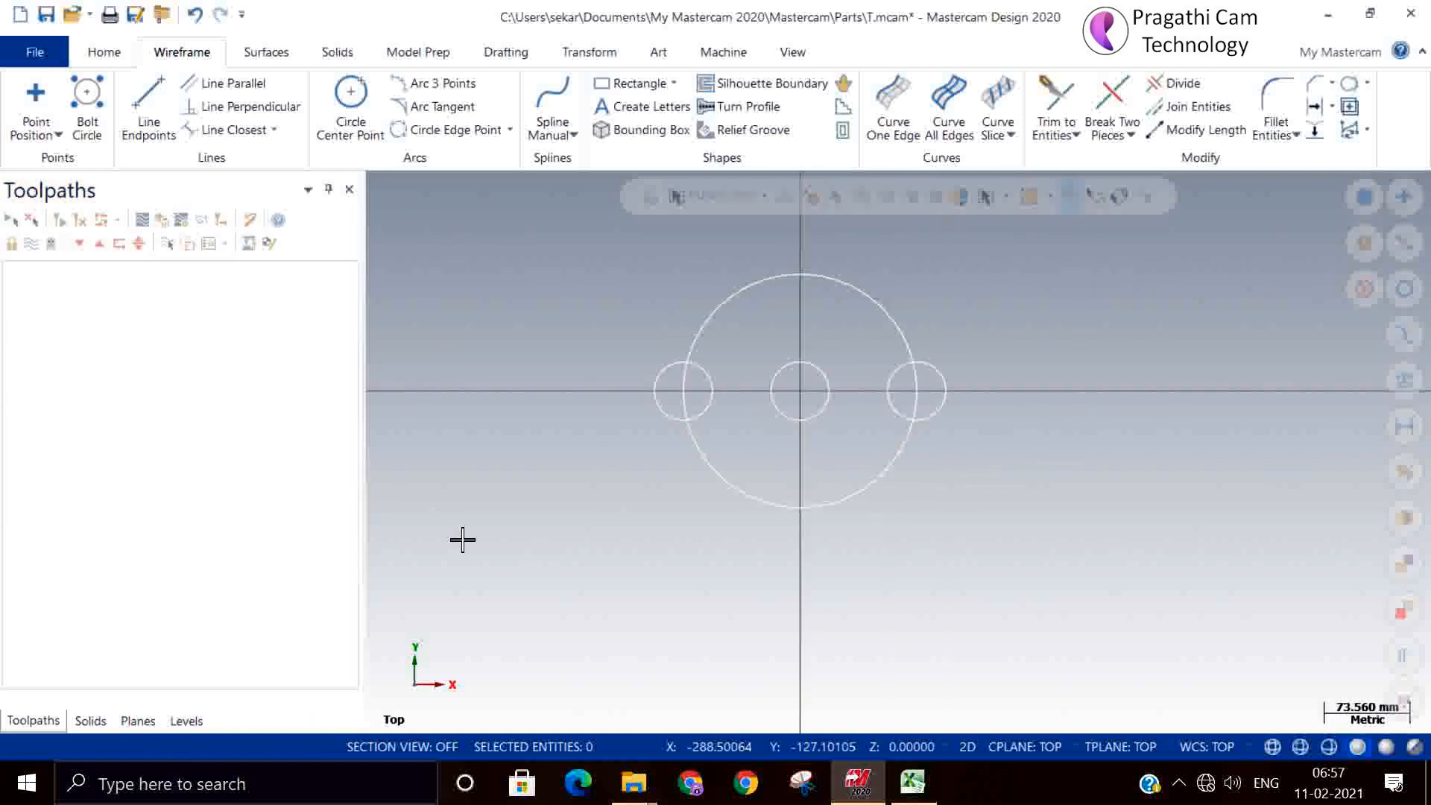
{"action": "left_click", "coordinate": [1177, 84]}
{"action": "left_click", "coordinate": [808, 414]}
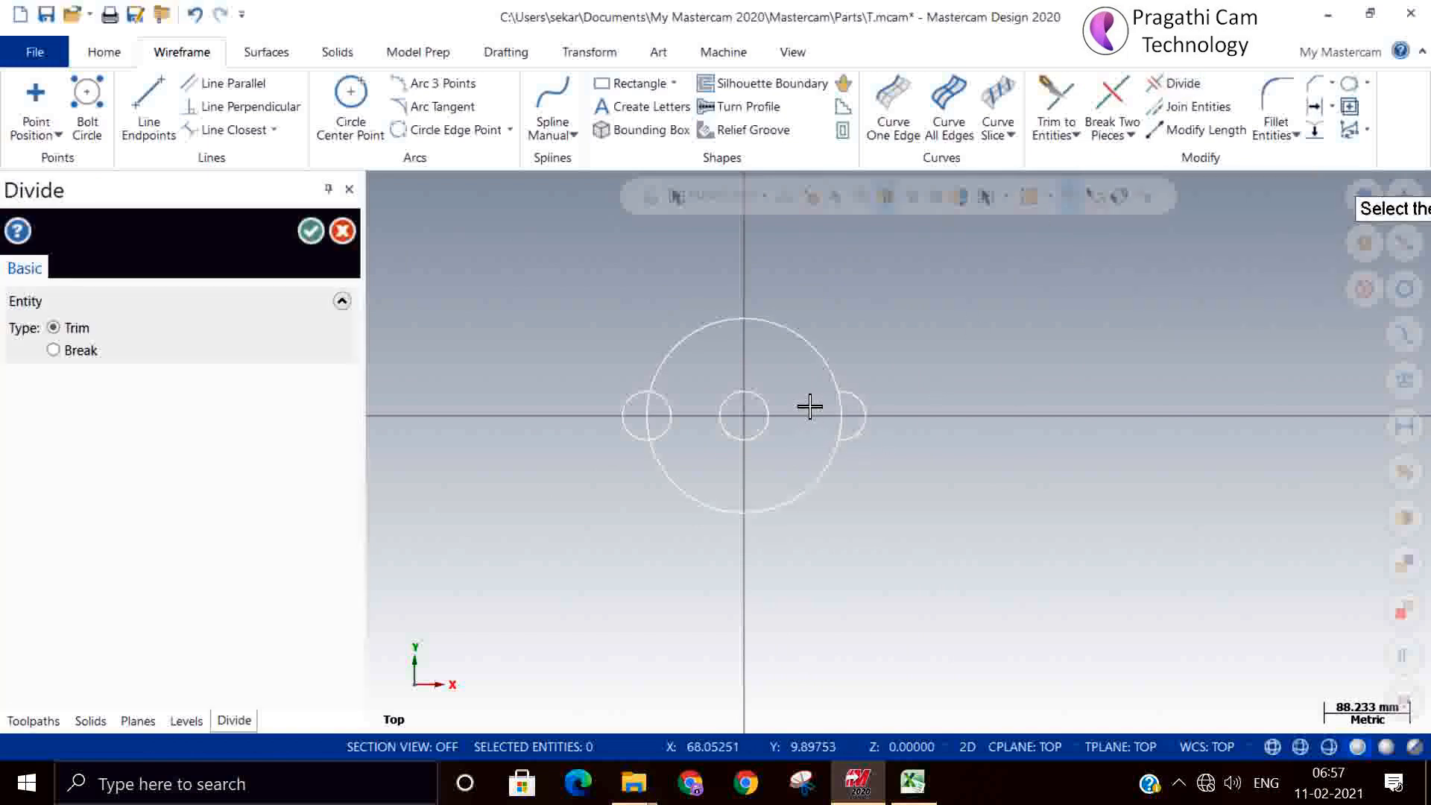
{"action": "left_click", "coordinate": [671, 412]}
{"action": "left_click", "coordinate": [835, 420]}
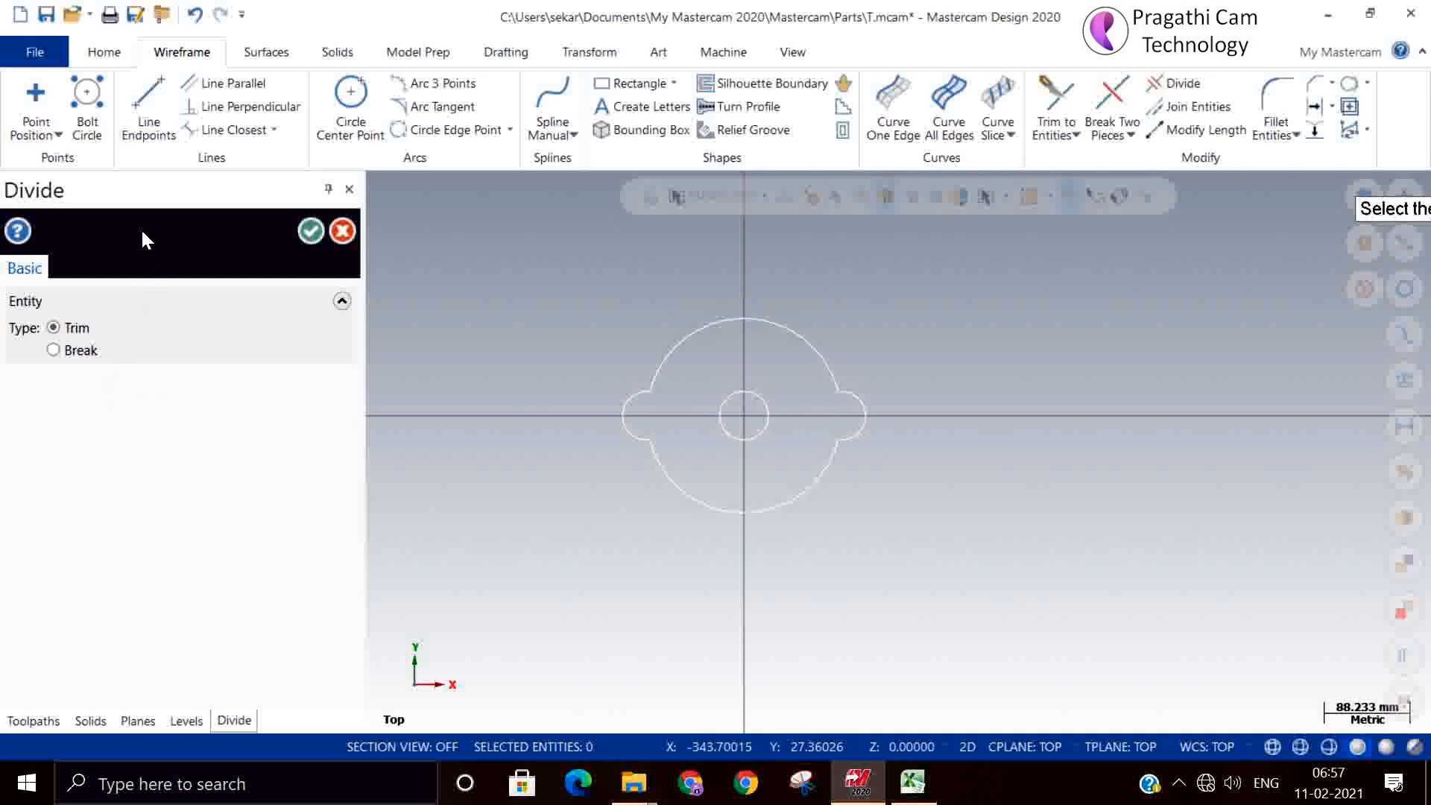
- Draw a hole circle with a locked radius of 5 mm at the centre of each side lug
{"action": "left_click", "coordinate": [351, 112]}
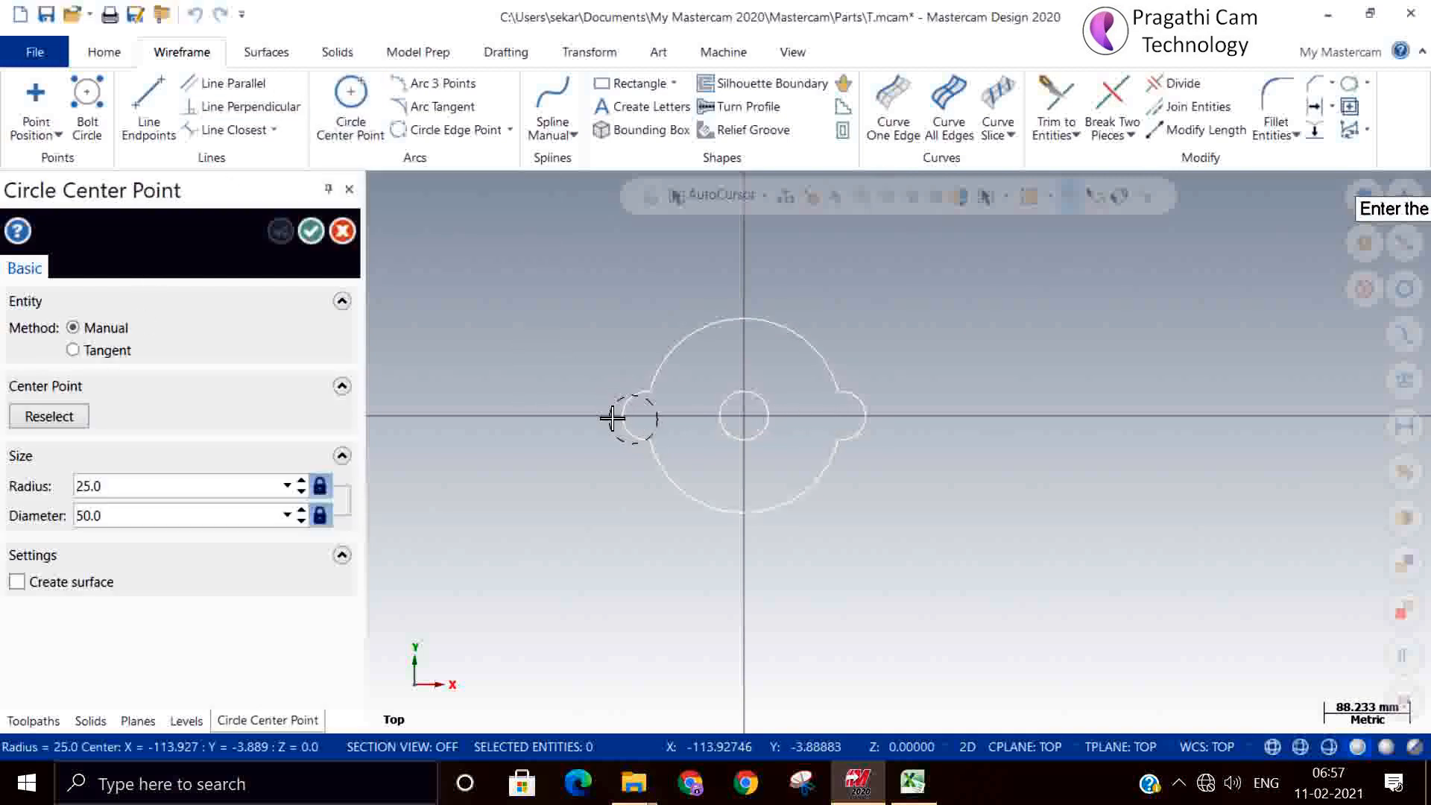
{"action": "left_click", "coordinate": [199, 489]}
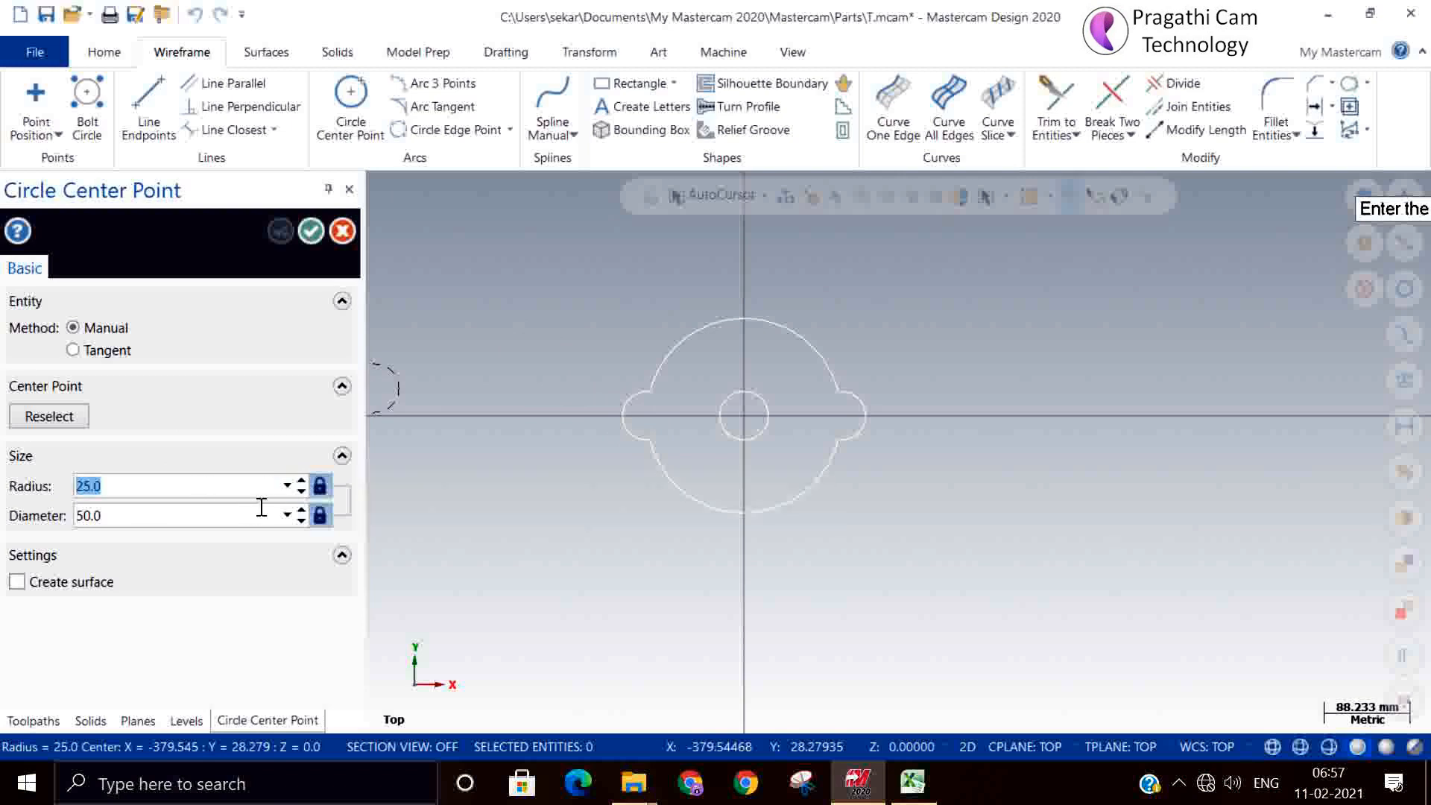
{"action": "type", "text": "5"}
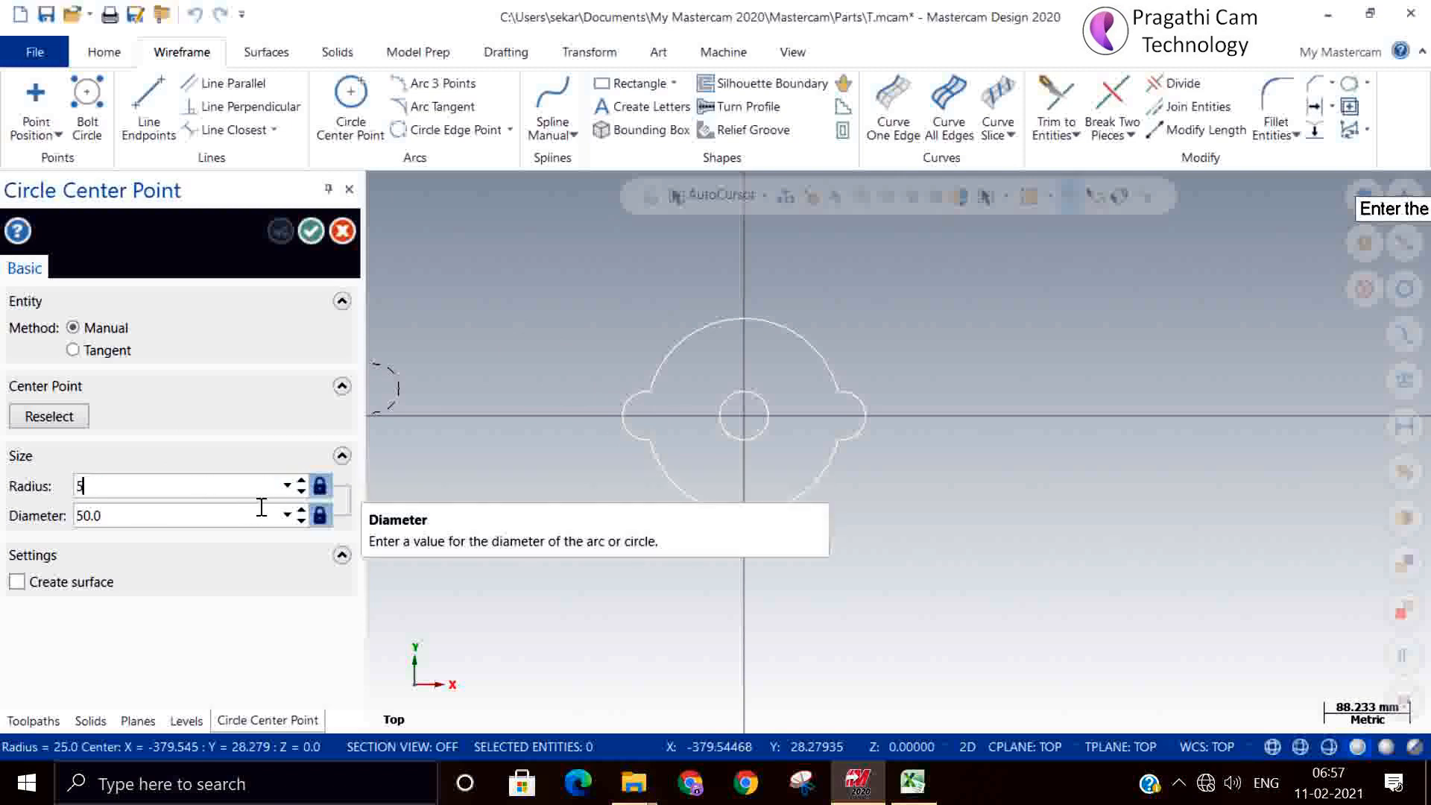
{"action": "key", "text": "Return"}
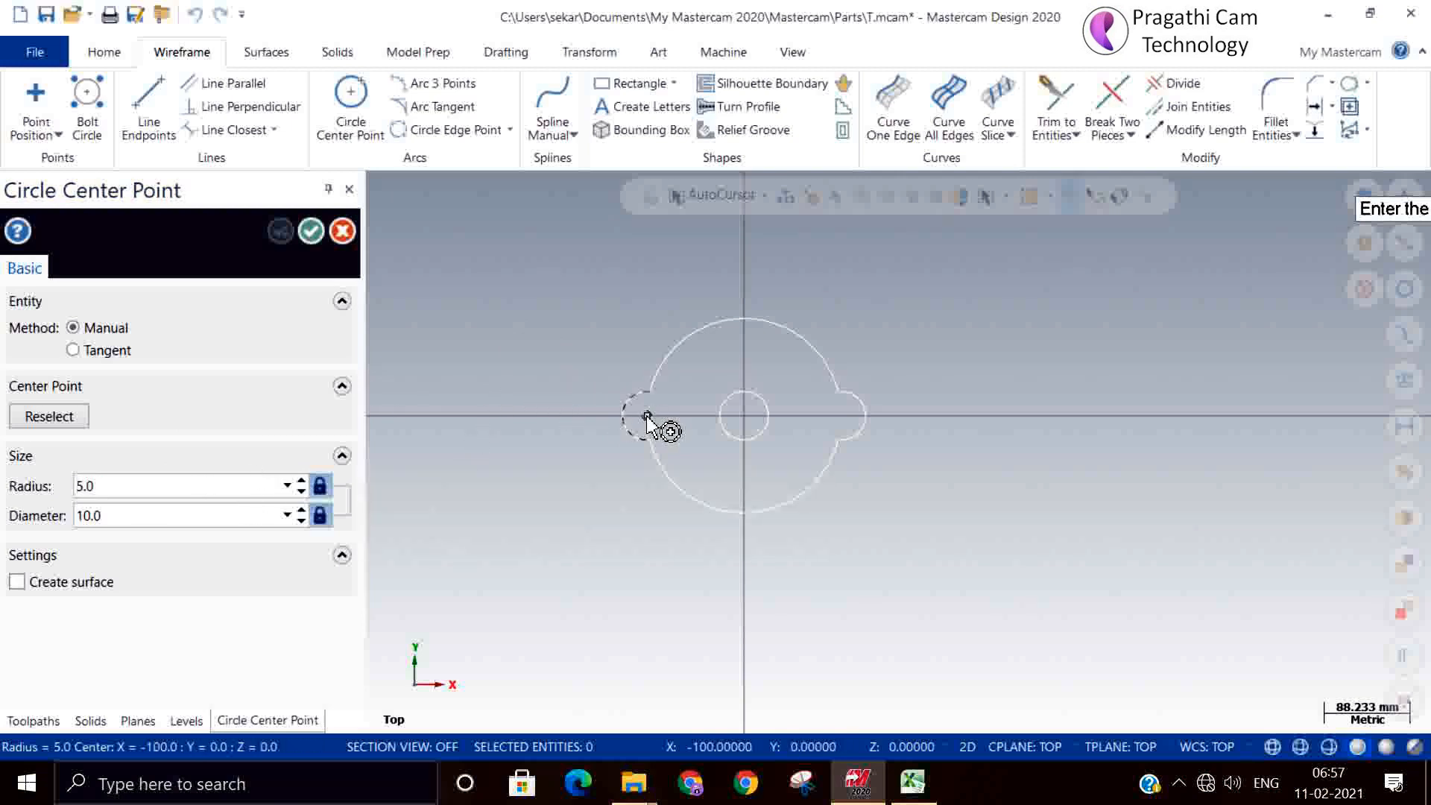
{"action": "left_click", "coordinate": [642, 415]}
{"action": "left_click", "coordinate": [840, 419]}
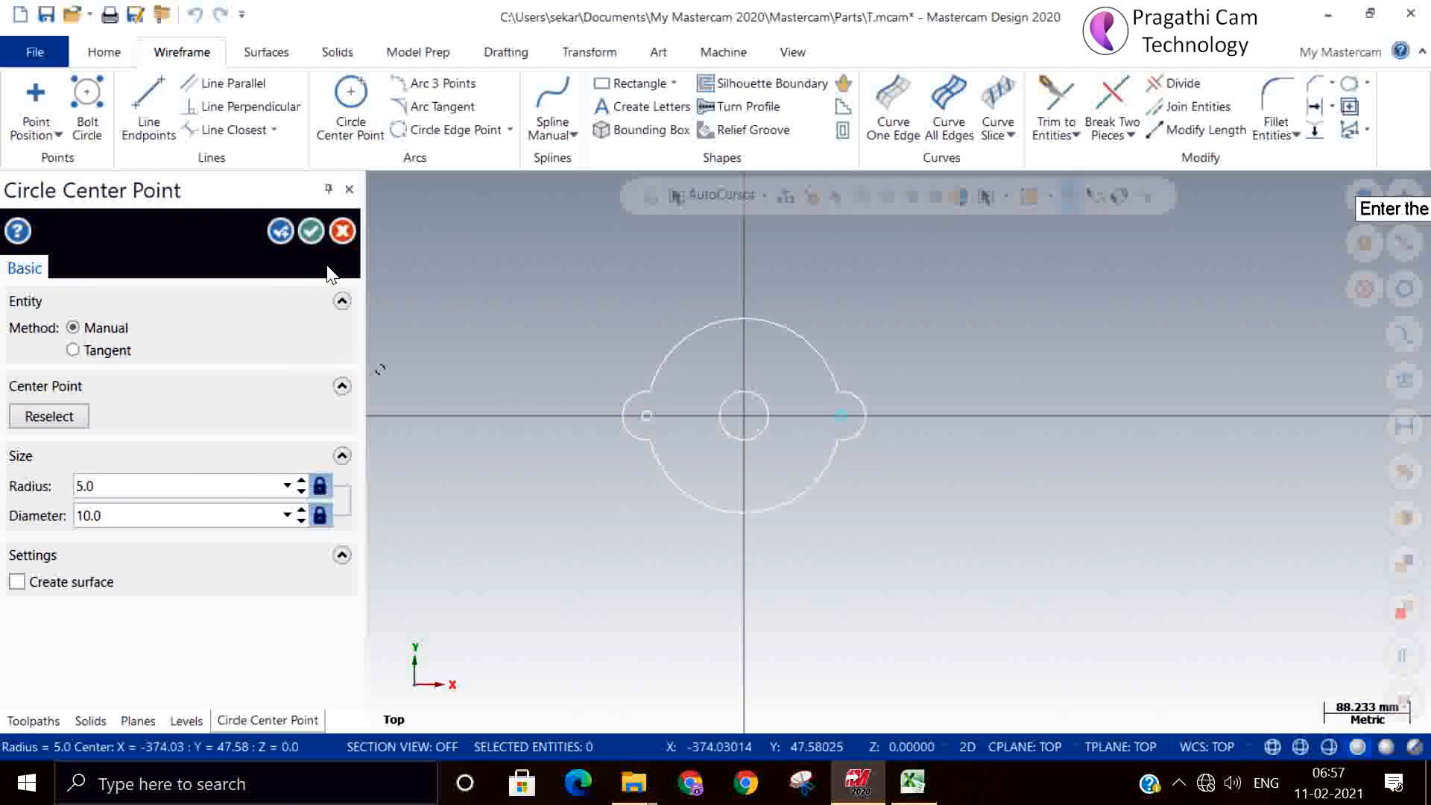
{"action": "left_click", "coordinate": [312, 229]}
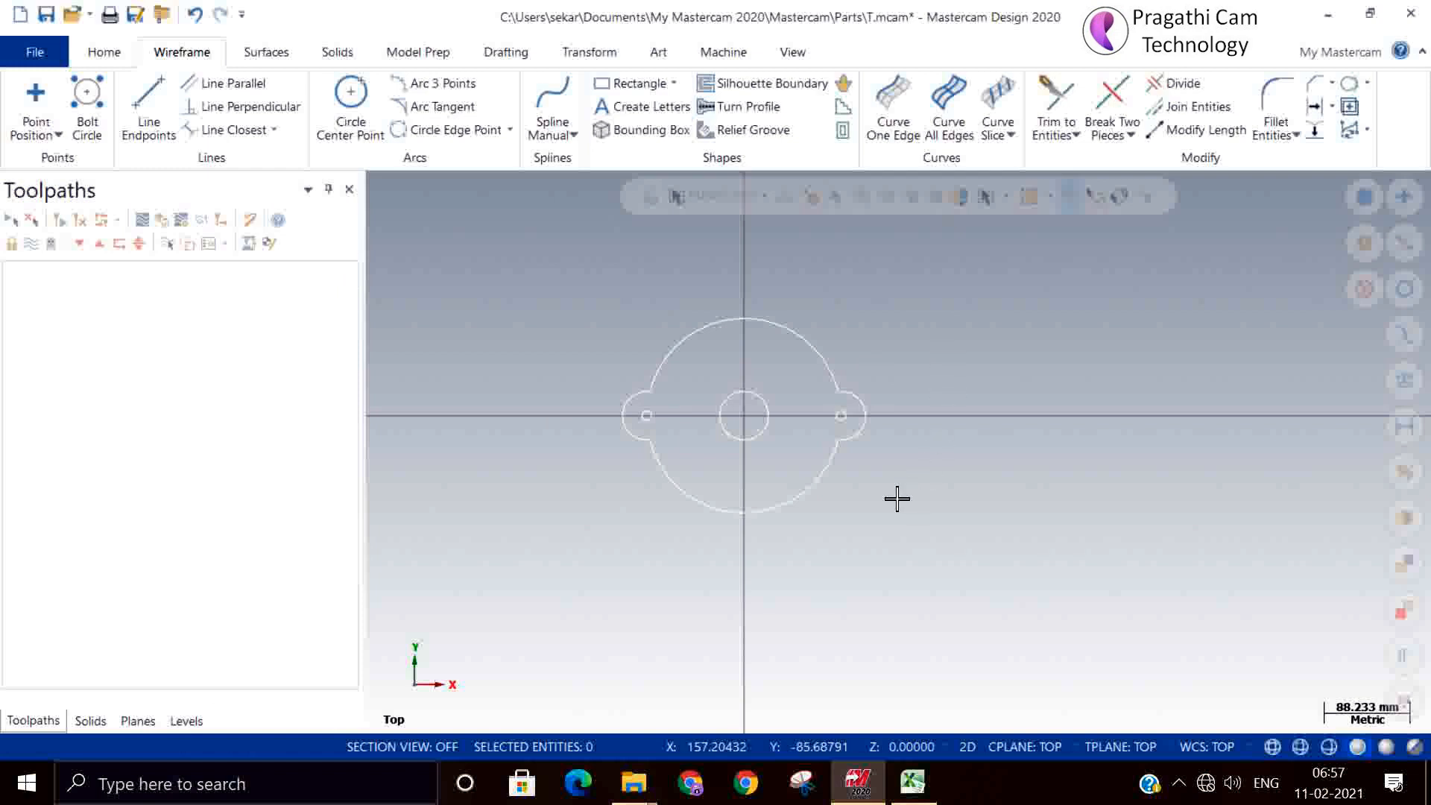
{"action": "right_click", "coordinate": [1143, 448]}
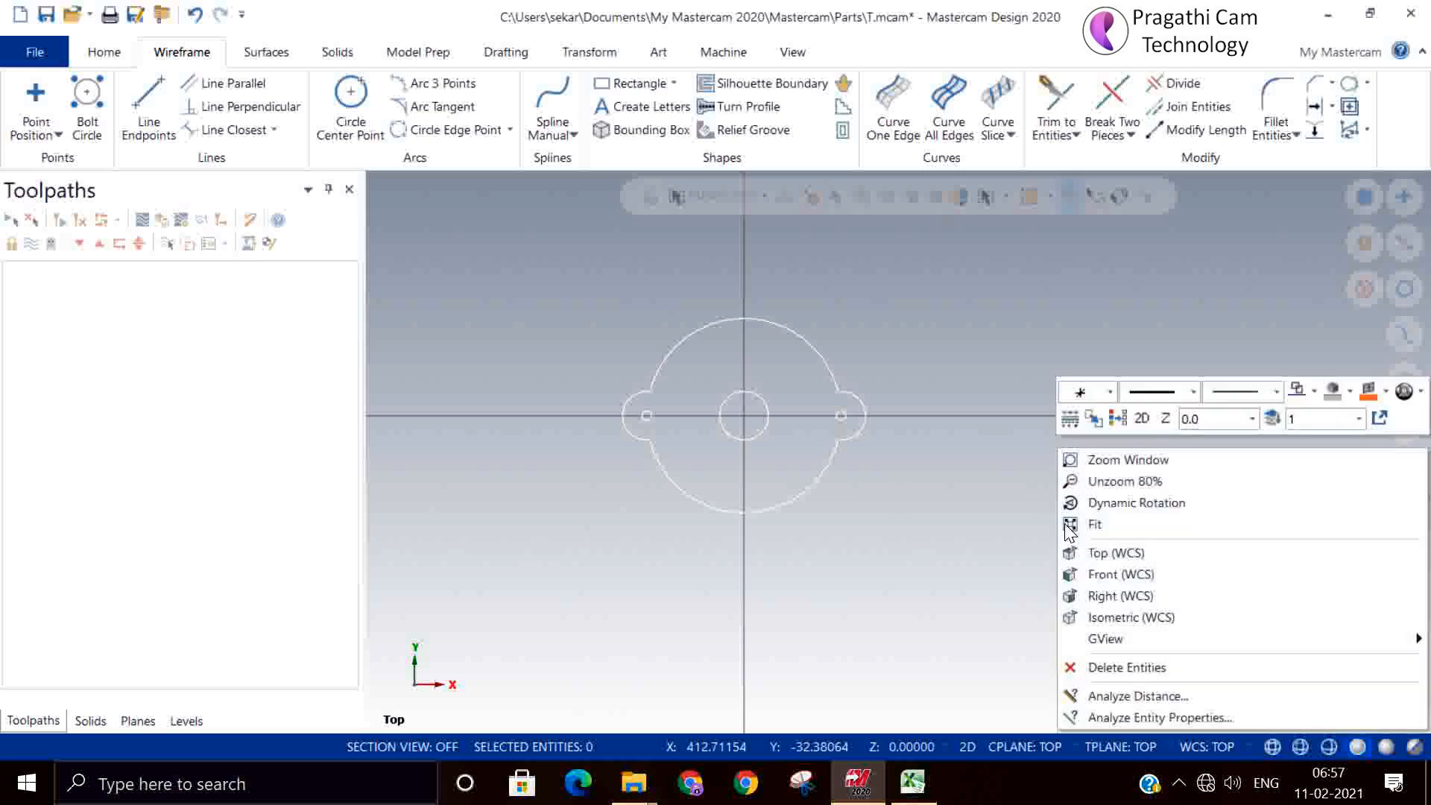
{"action": "left_click", "coordinate": [1152, 617]}
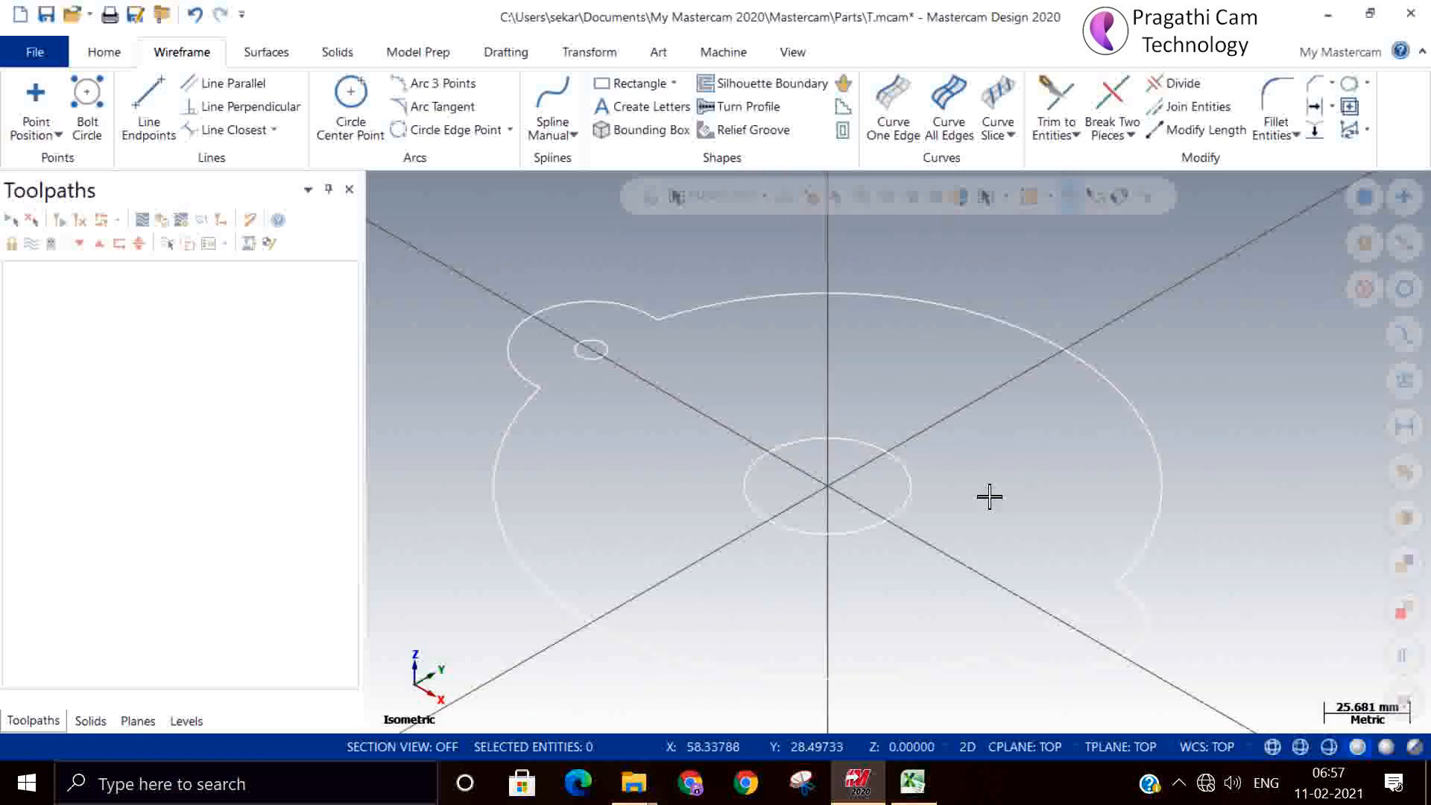
{"action": "left_click", "coordinate": [981, 537]}
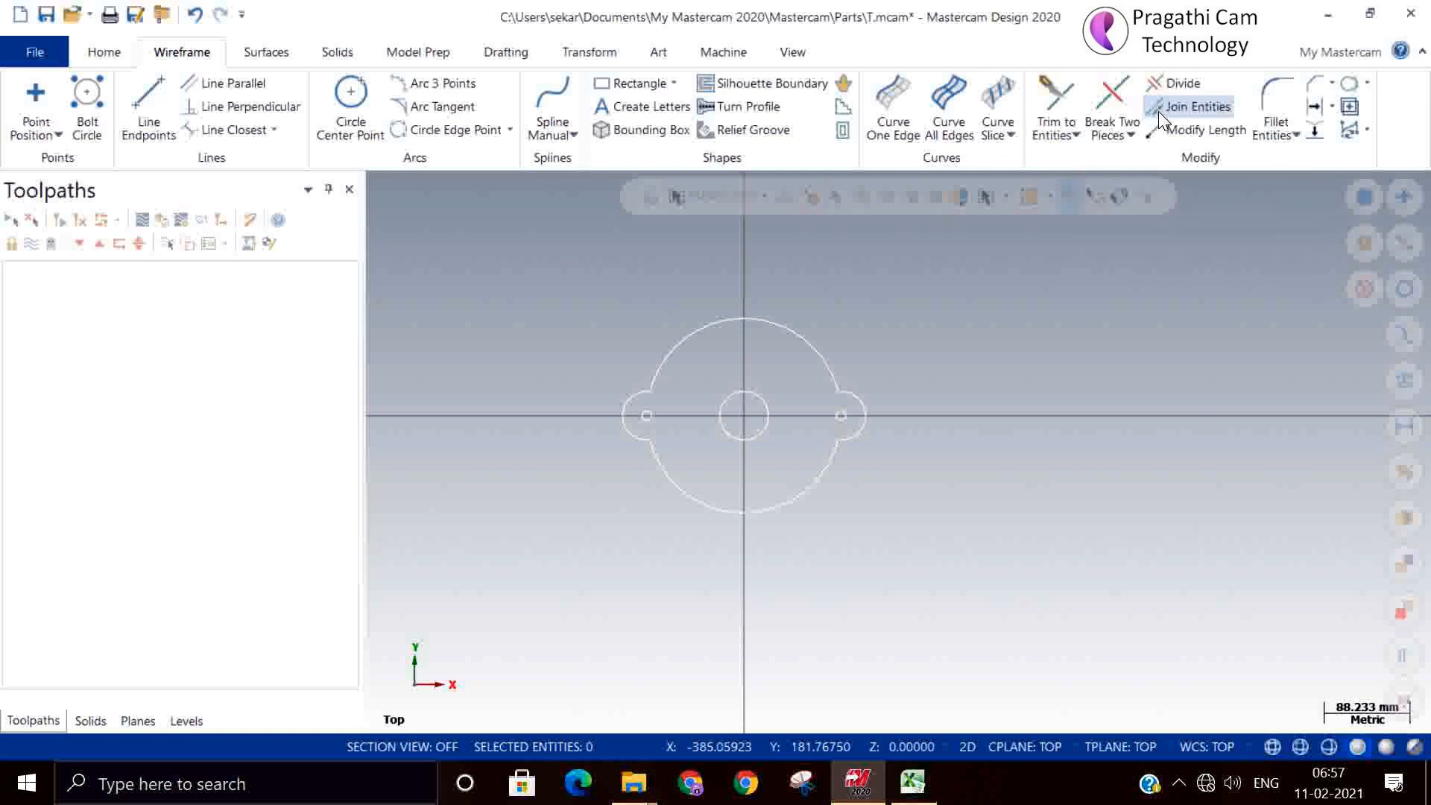
- Fillet the upper and lower corners where the left lug meets the large arc, with trimming and a radius of 10 mm
{"action": "left_click", "coordinate": [1277, 94]}
{"action": "scroll", "coordinate": [671, 406], "scroll_direction": "up", "scroll_amount": 3}
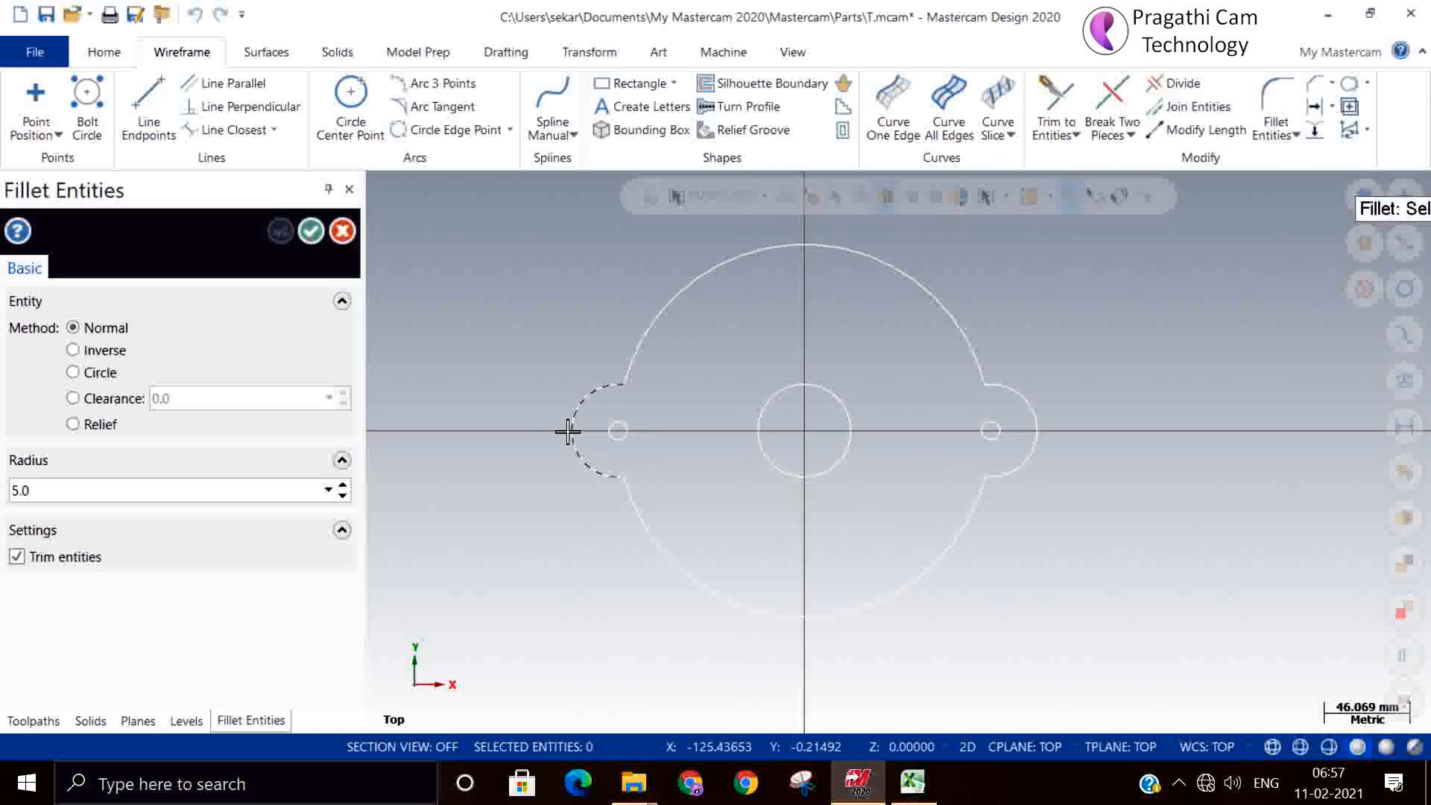
{"action": "left_click", "coordinate": [646, 354]}
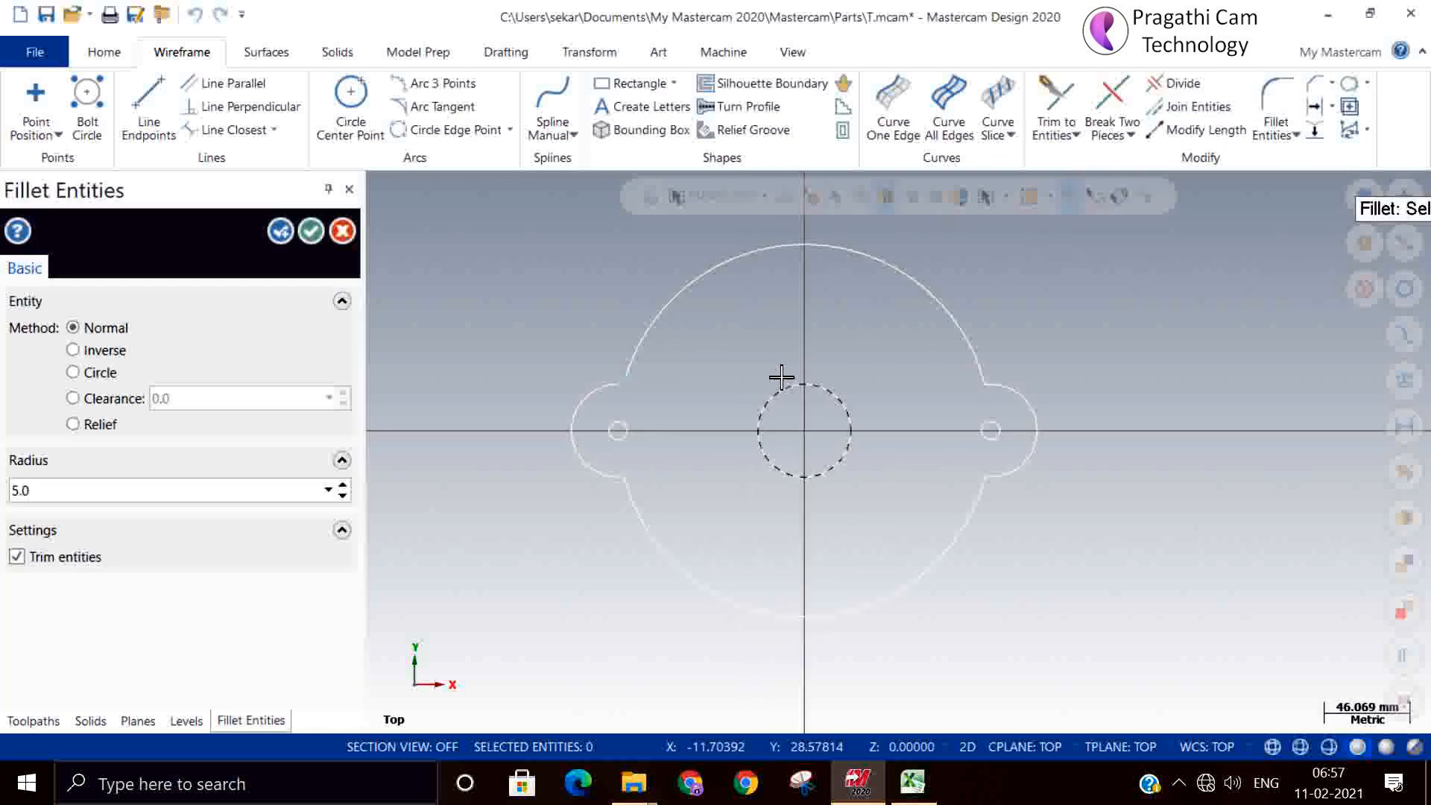
{"action": "double_click", "coordinate": [90, 497]}
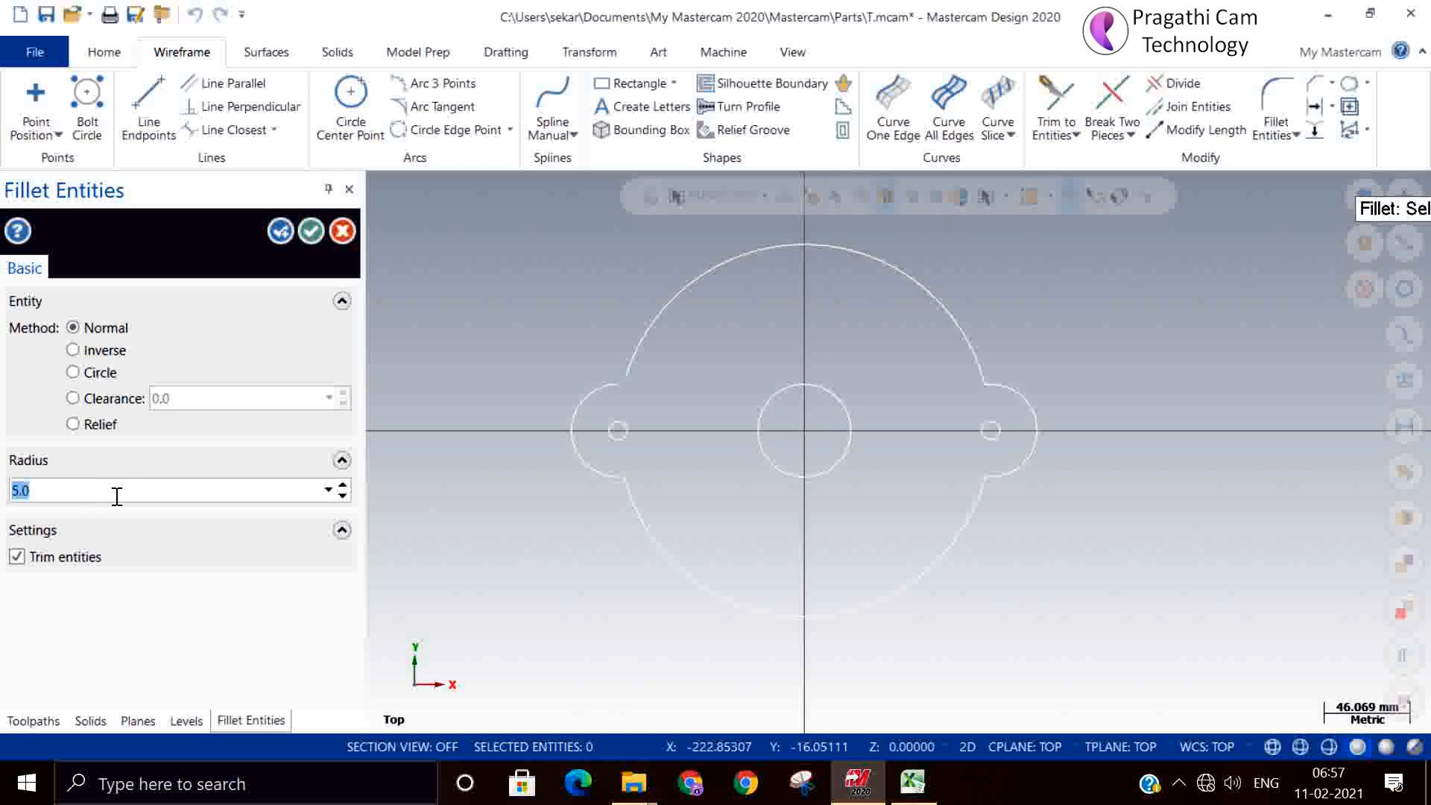
{"action": "type", "text": "10.0"}
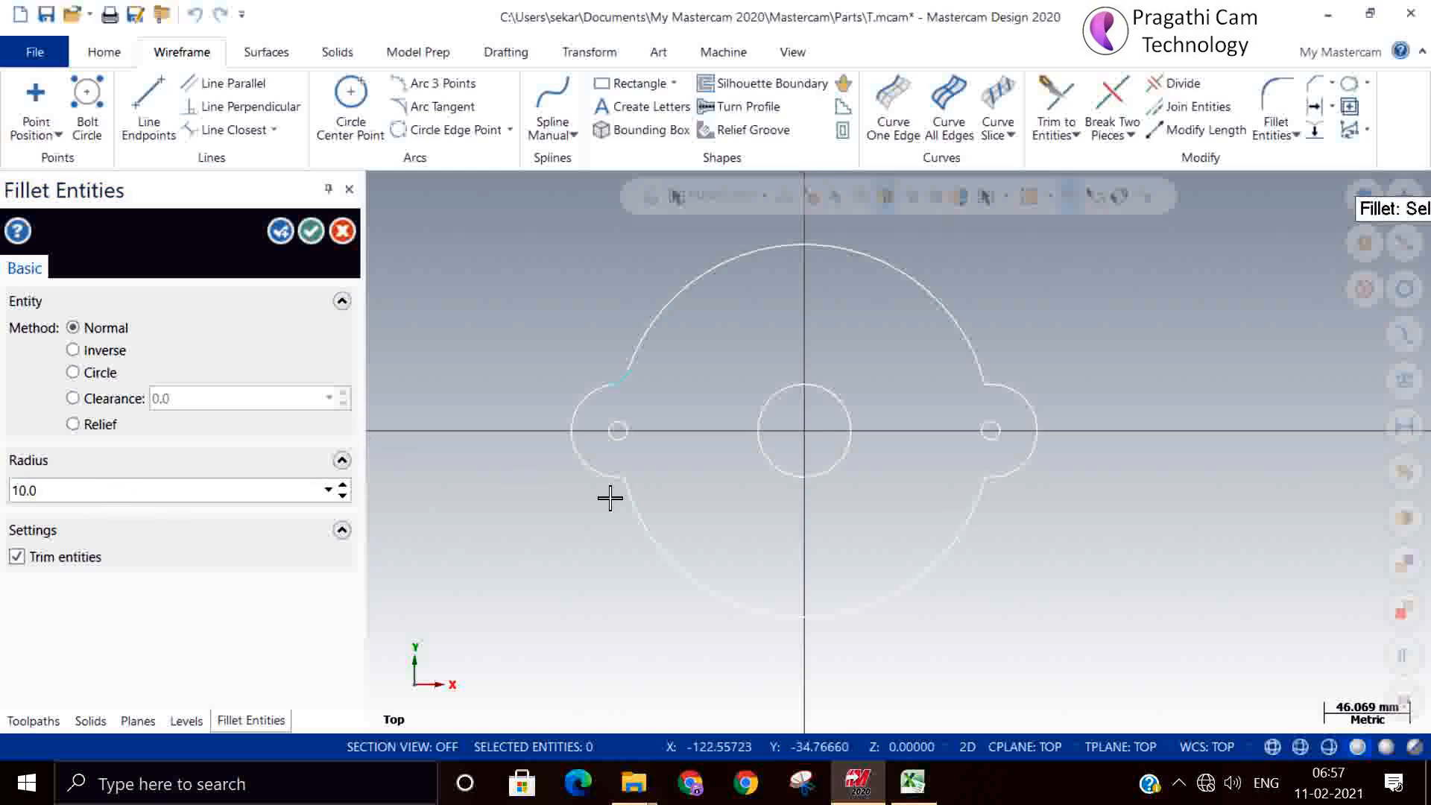
{"action": "left_click", "coordinate": [589, 473]}
{"action": "left_click", "coordinate": [646, 525]}
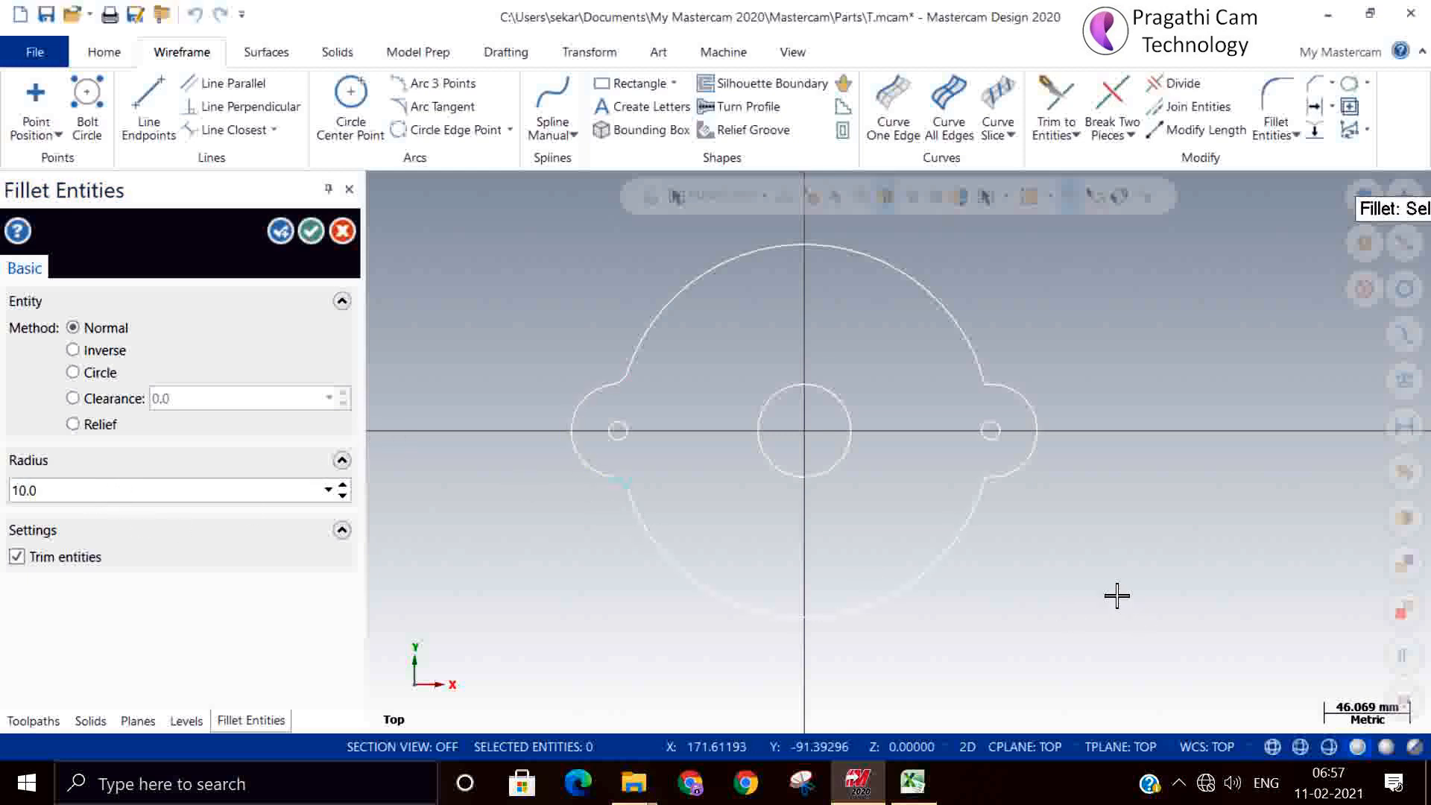
- Fillet the lower and upper corners where the right lug meets the large arc with a 10 mm radius and finish
{"action": "left_click", "coordinate": [970, 524]}
{"action": "left_click", "coordinate": [1022, 472]}
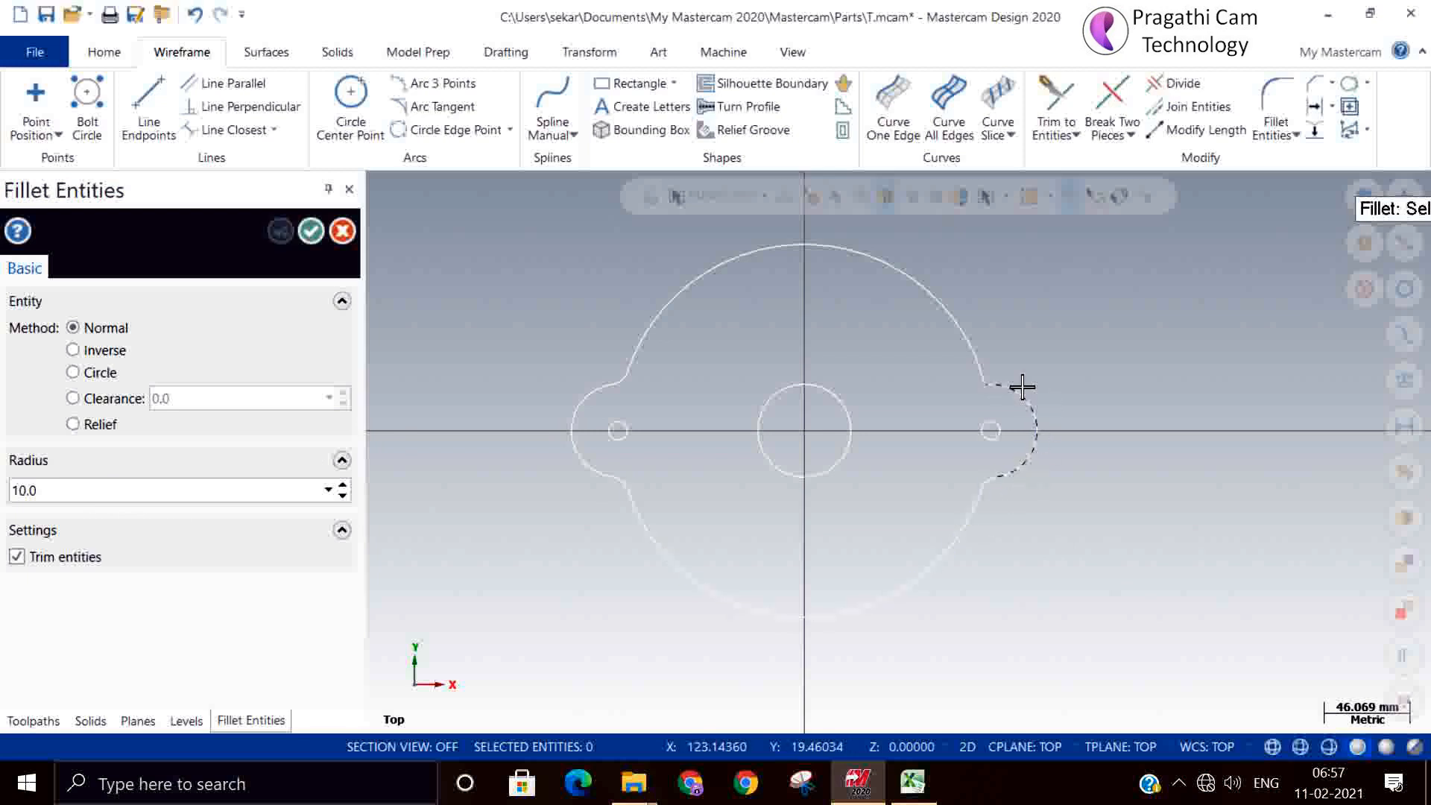
{"action": "left_click", "coordinate": [1022, 386]}
{"action": "left_click", "coordinate": [984, 351]}
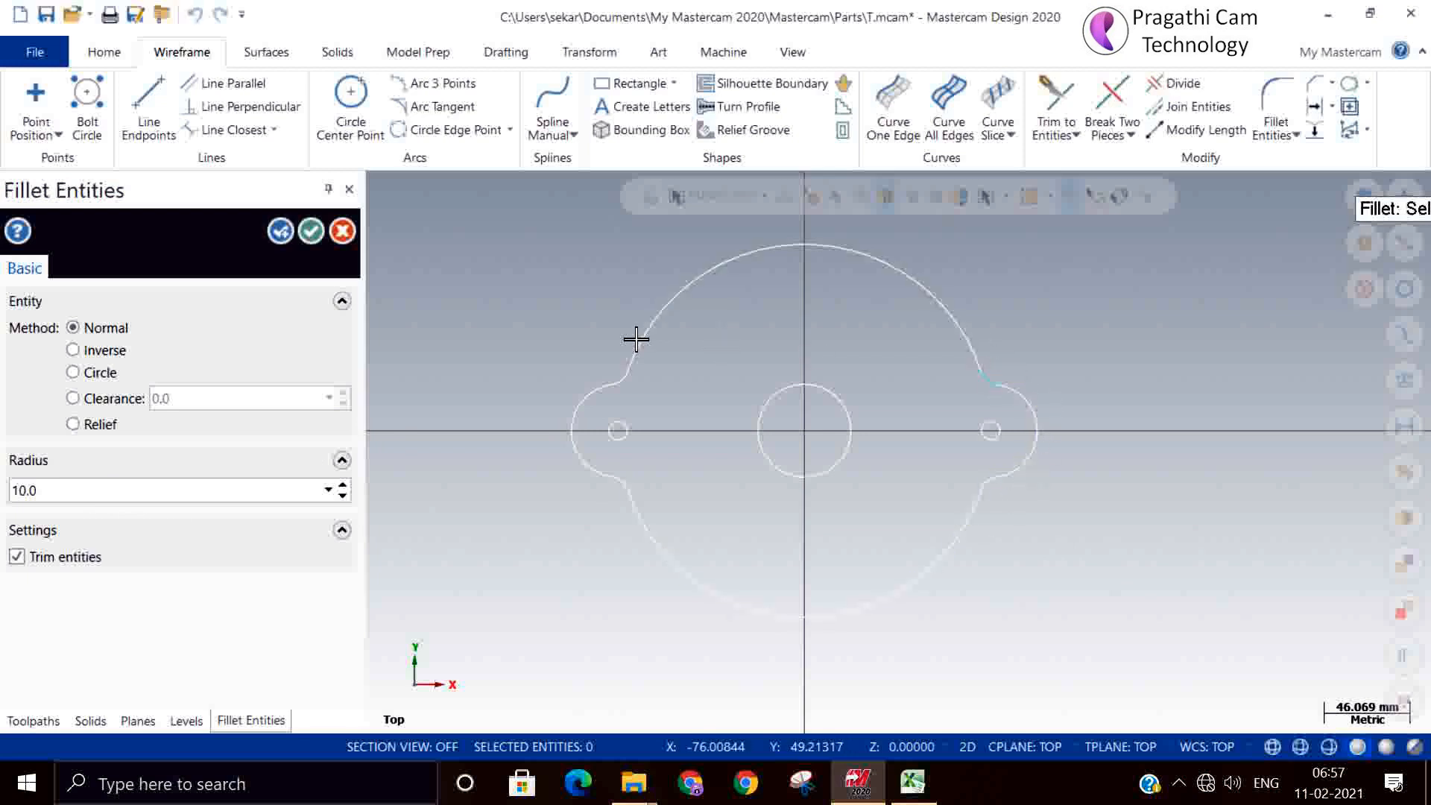
{"action": "left_click", "coordinate": [310, 230]}
- Draw a rectangle anchored to its center at the origin, about 316 mm wide and 259 mm high, enclosing the flange profile
{"action": "left_click", "coordinate": [630, 84]}
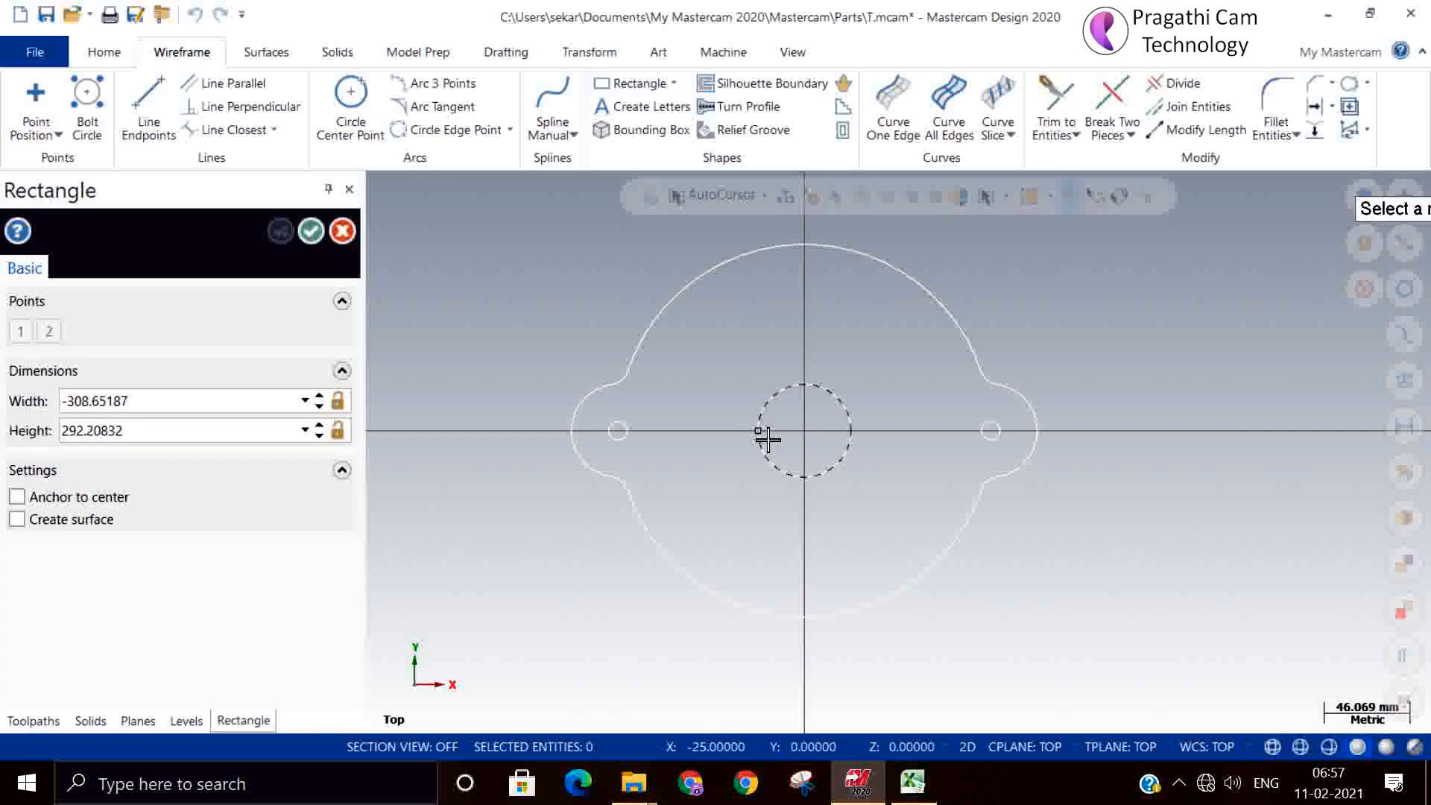
{"action": "left_click", "coordinate": [804, 432]}
{"action": "scroll", "coordinate": [579, 578], "scroll_direction": "down", "scroll_amount": 1}
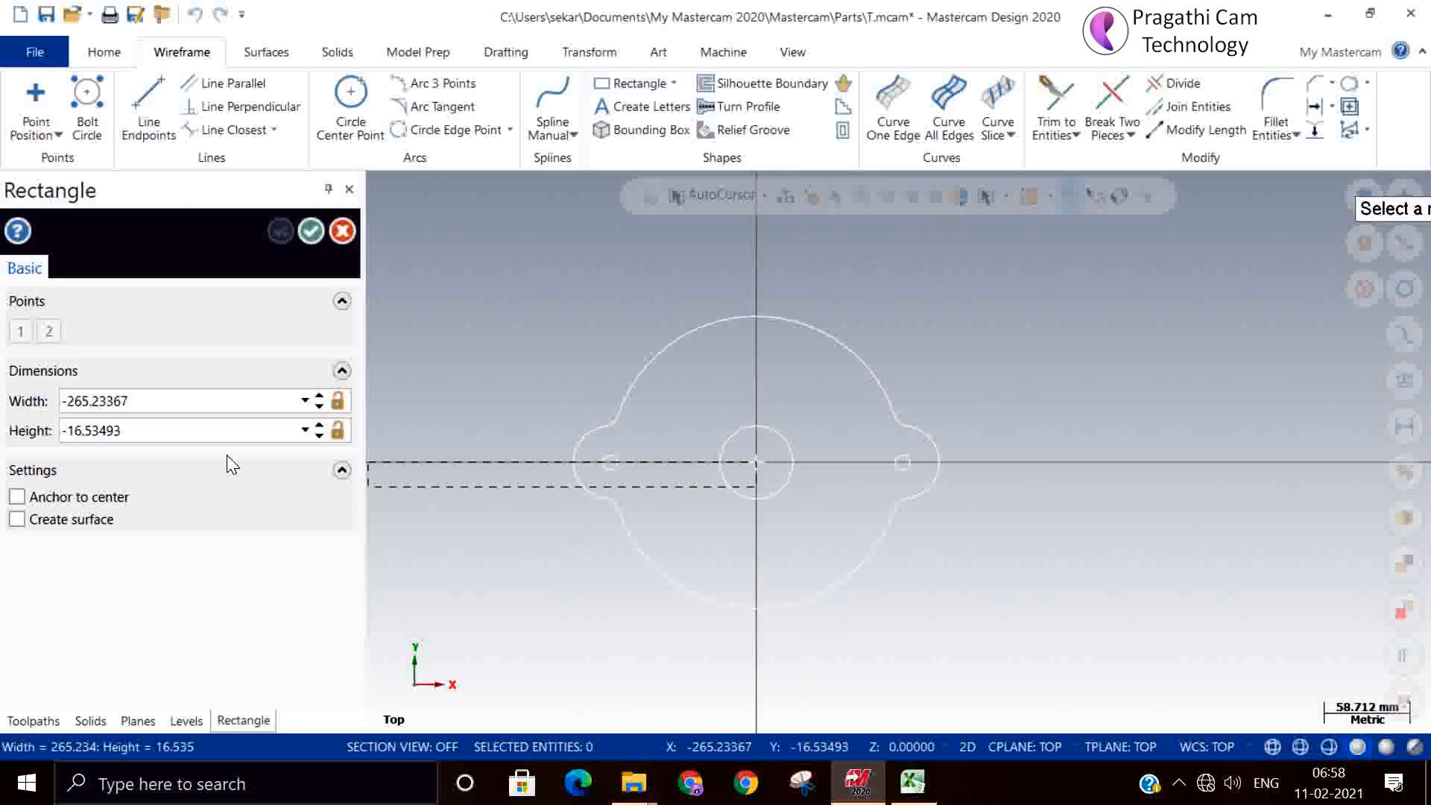
{"action": "left_click", "coordinate": [79, 500]}
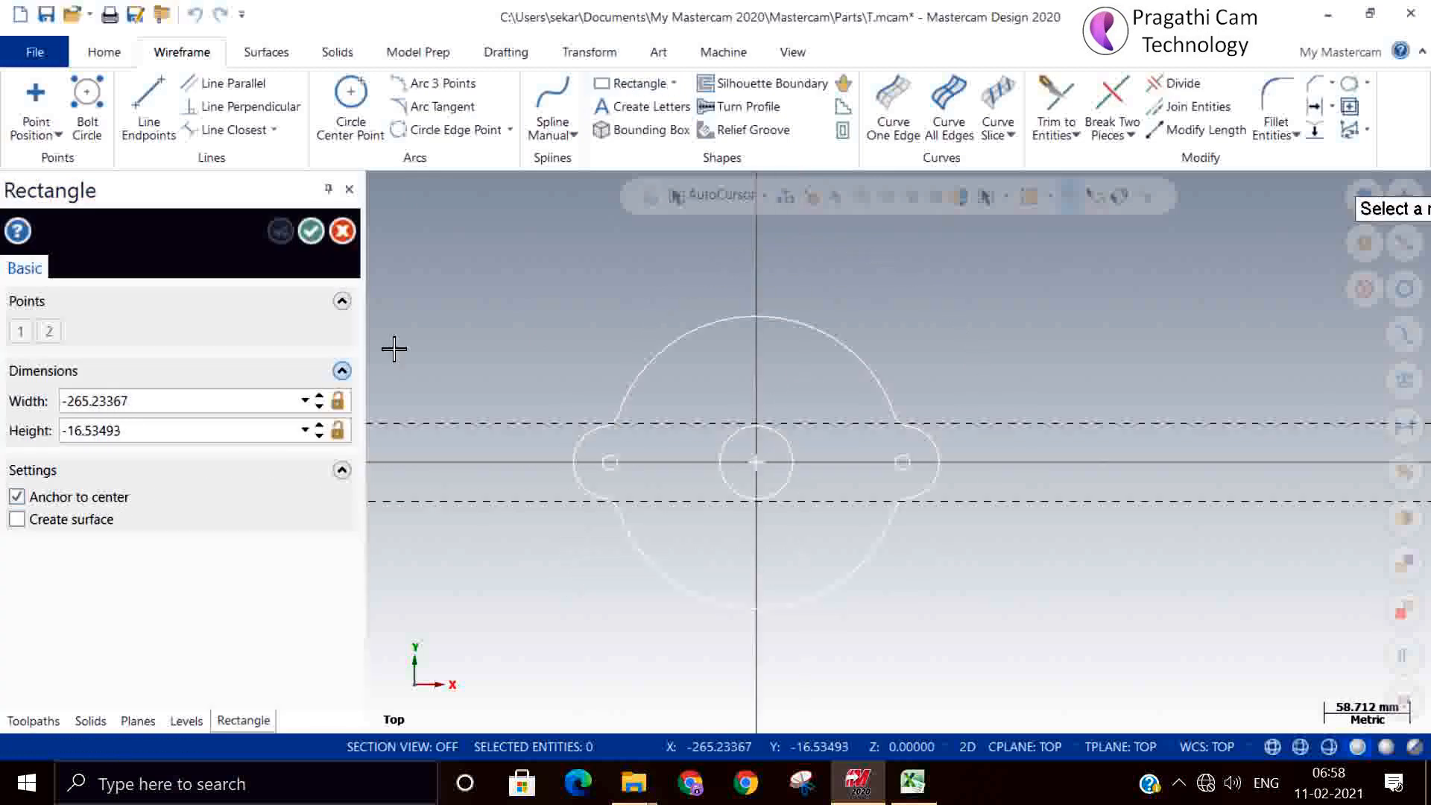
{"action": "left_click", "coordinate": [527, 273]}
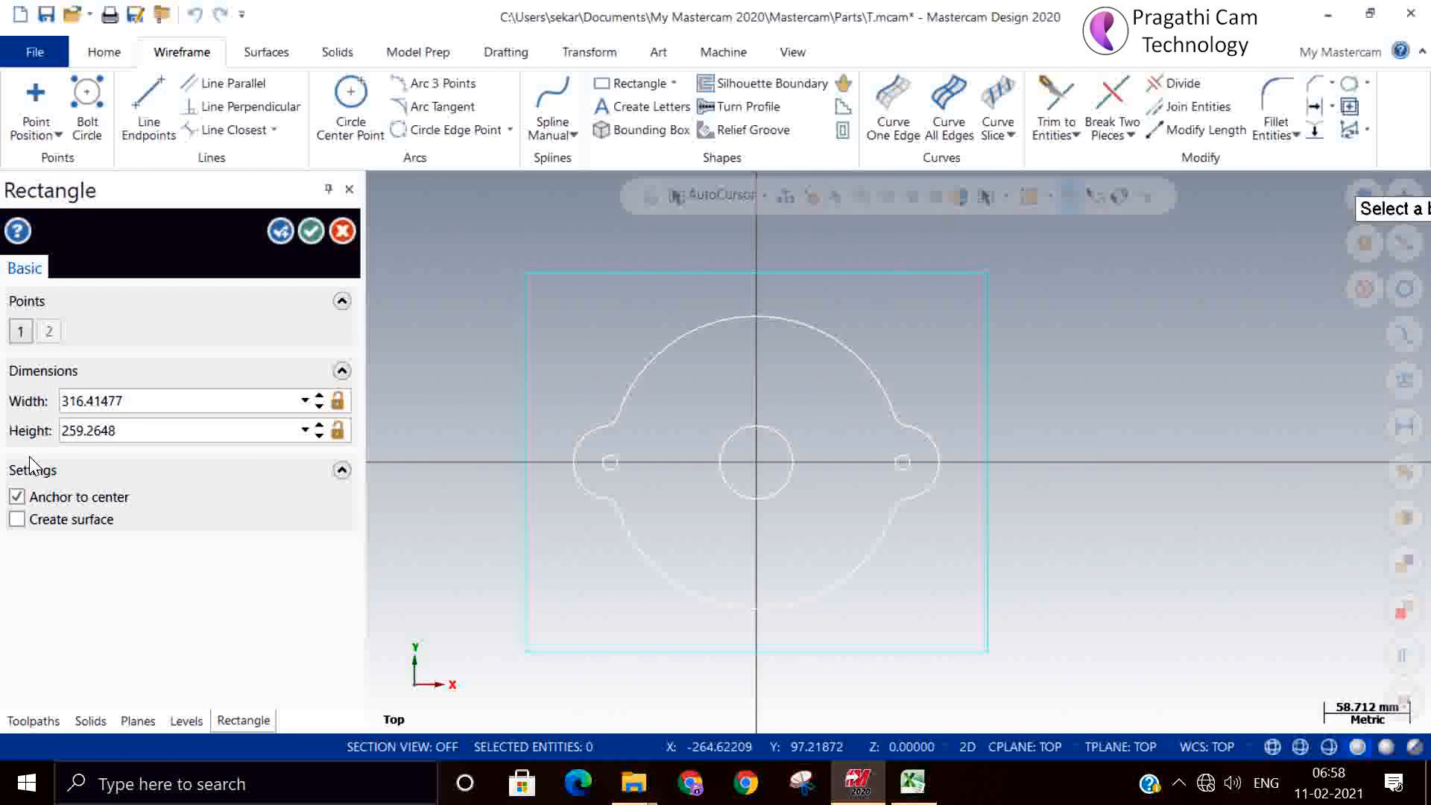
- Set the rectangle's width to 300 mm and height to 260 mm, and finish the rectangle
{"action": "left_click", "coordinate": [128, 390]}
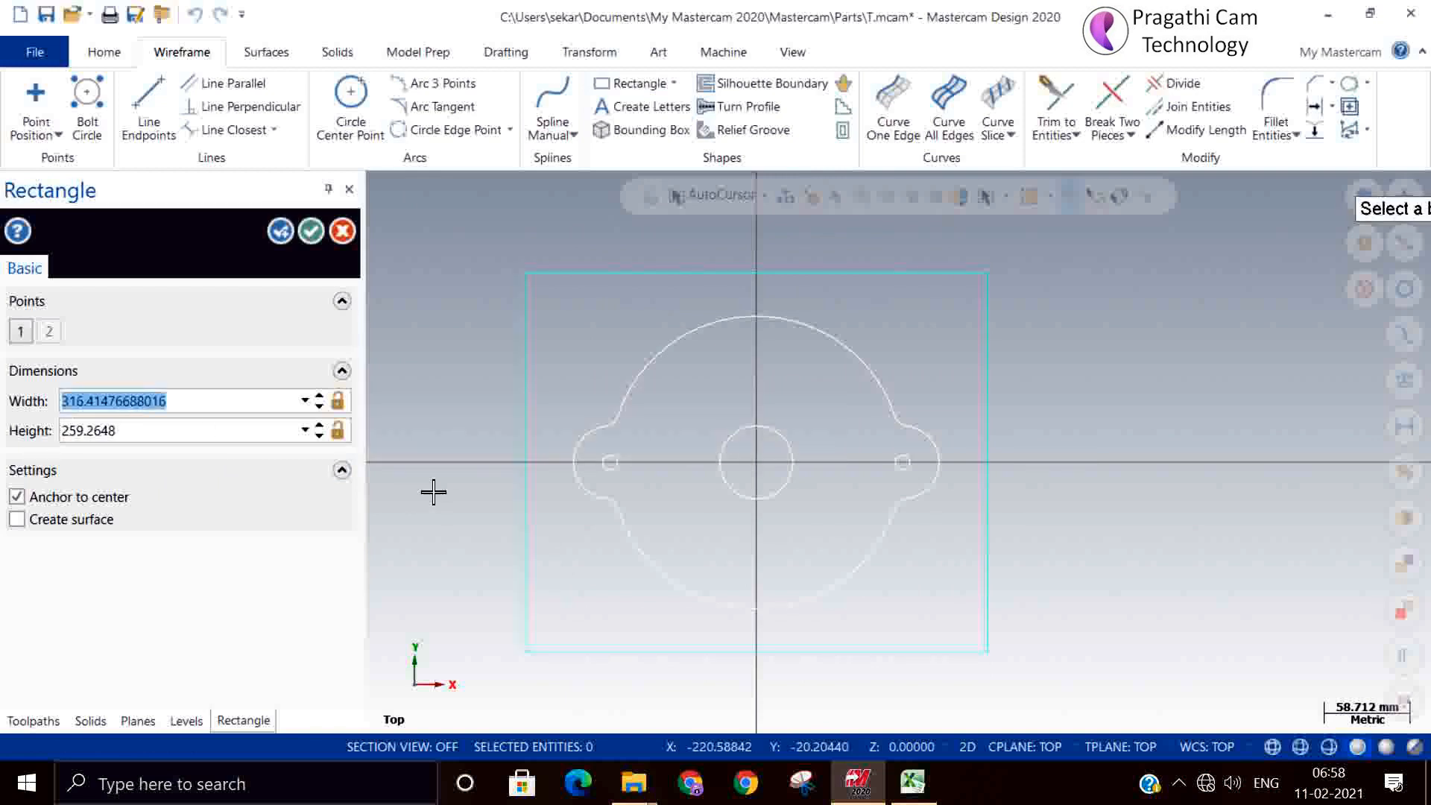
{"action": "type", "text": "300"}
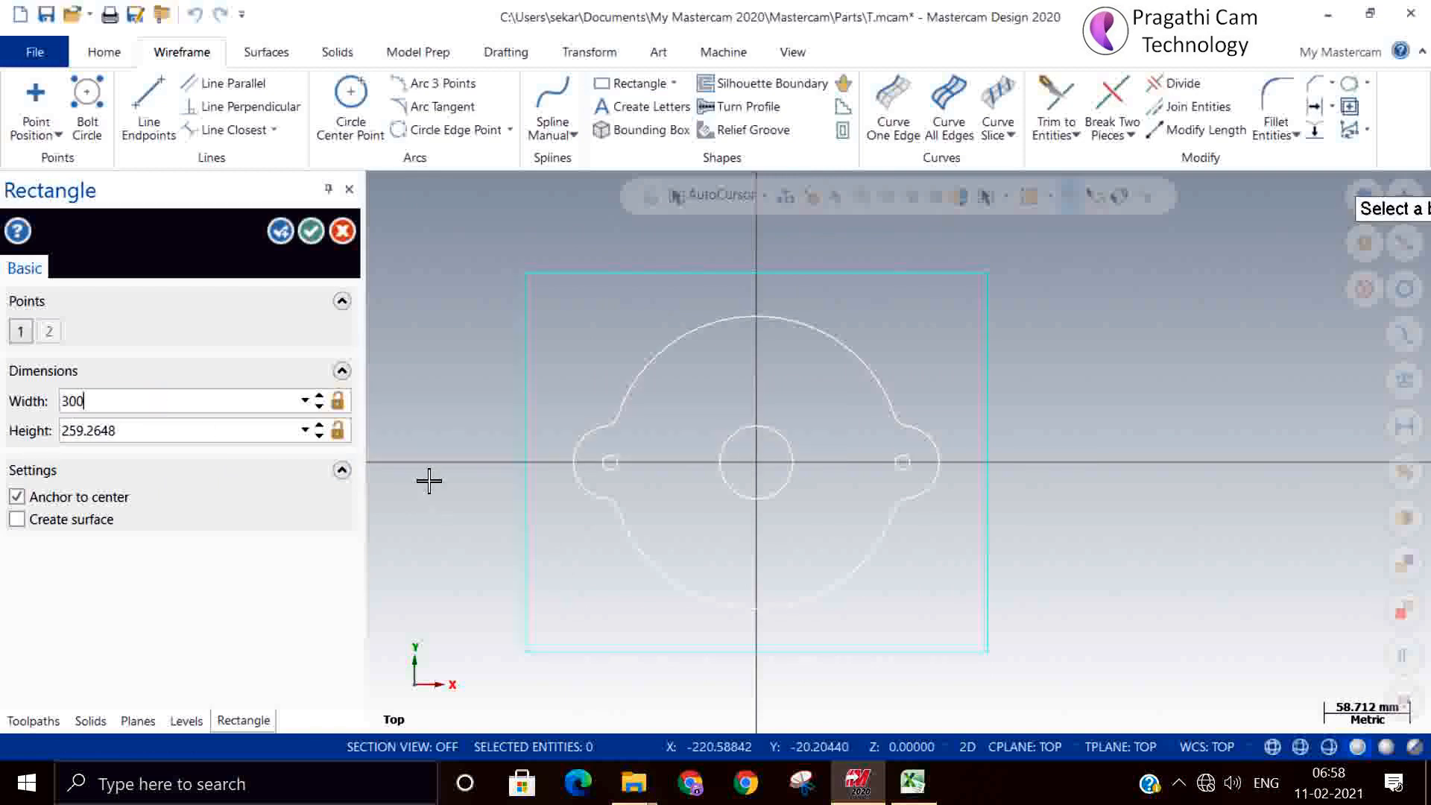
{"action": "left_click", "coordinate": [160, 436]}
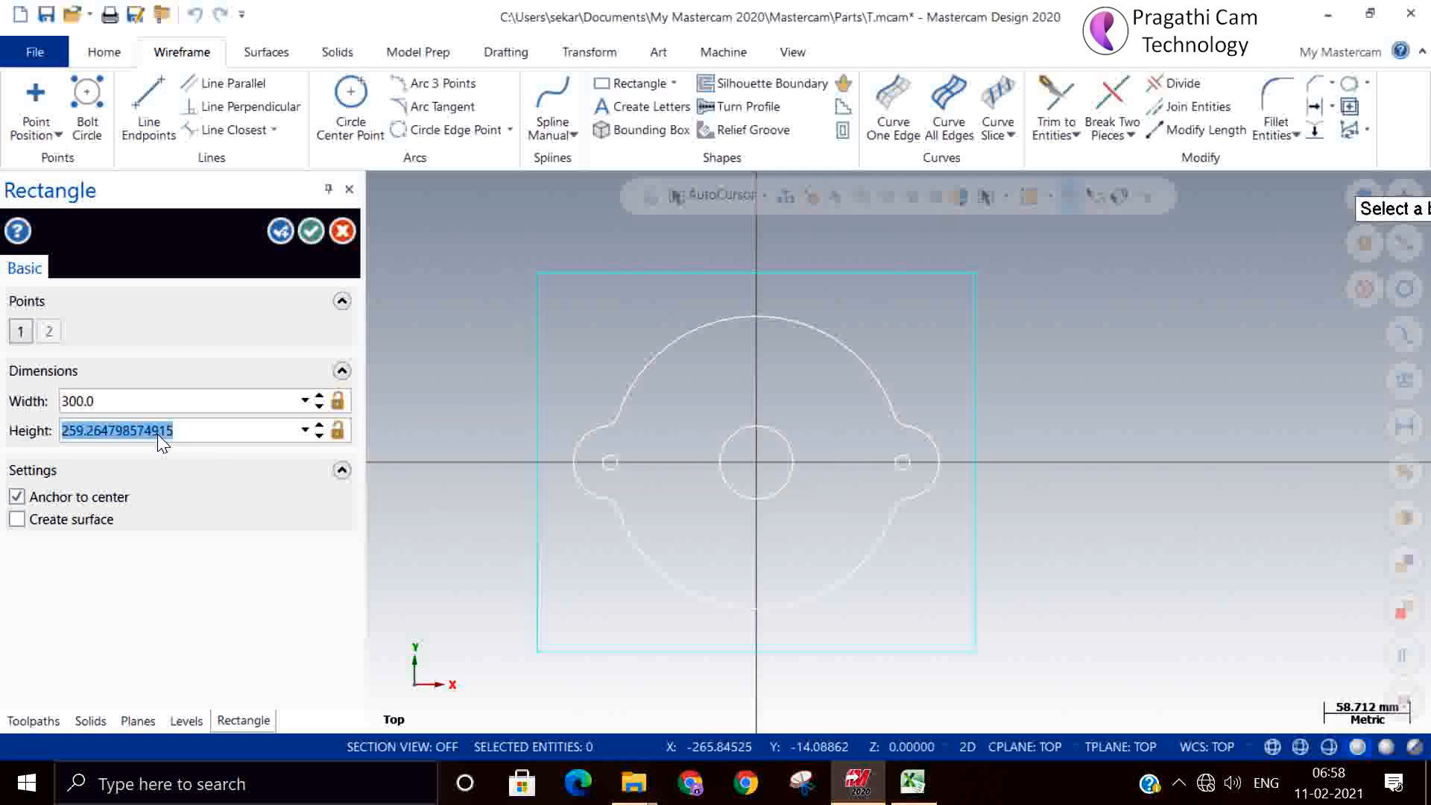
{"action": "type", "text": "260"}
{"action": "key", "text": "Return"}
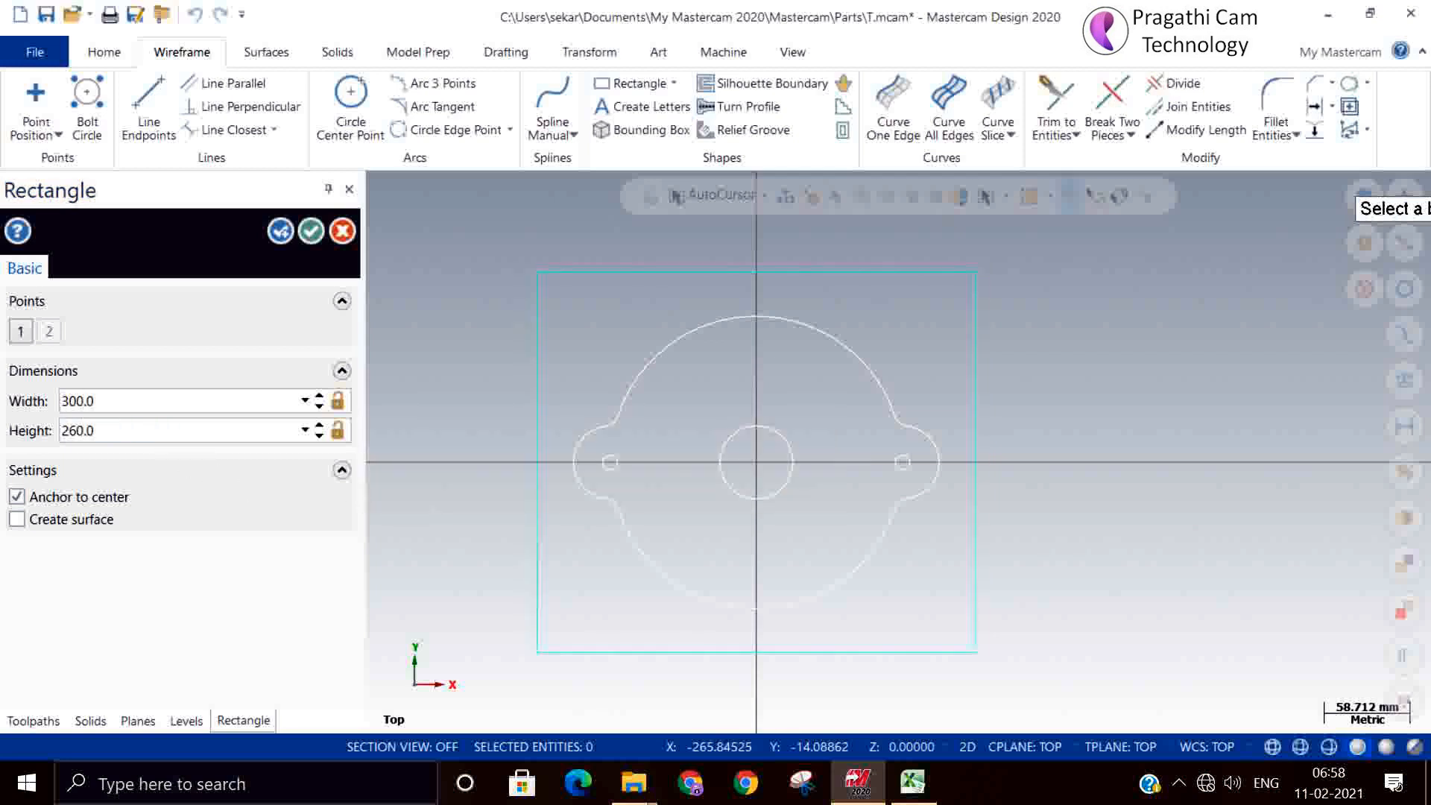
{"action": "left_click", "coordinate": [312, 232]}
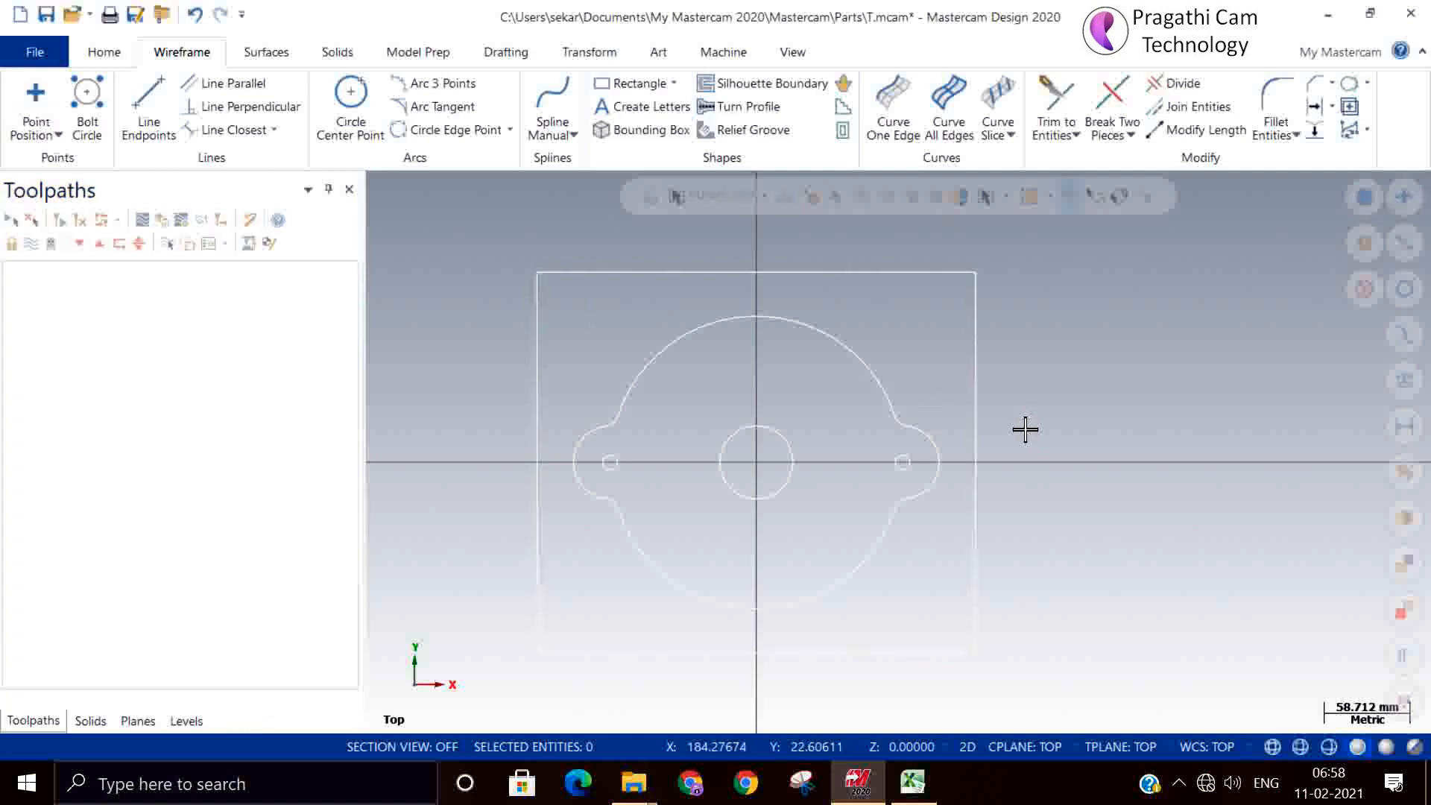
- Show the part in isometric view and add a default mill machine group, checking its properties entries
{"action": "right_click", "coordinate": [1019, 425]}
{"action": "left_click", "coordinate": [1096, 600]}
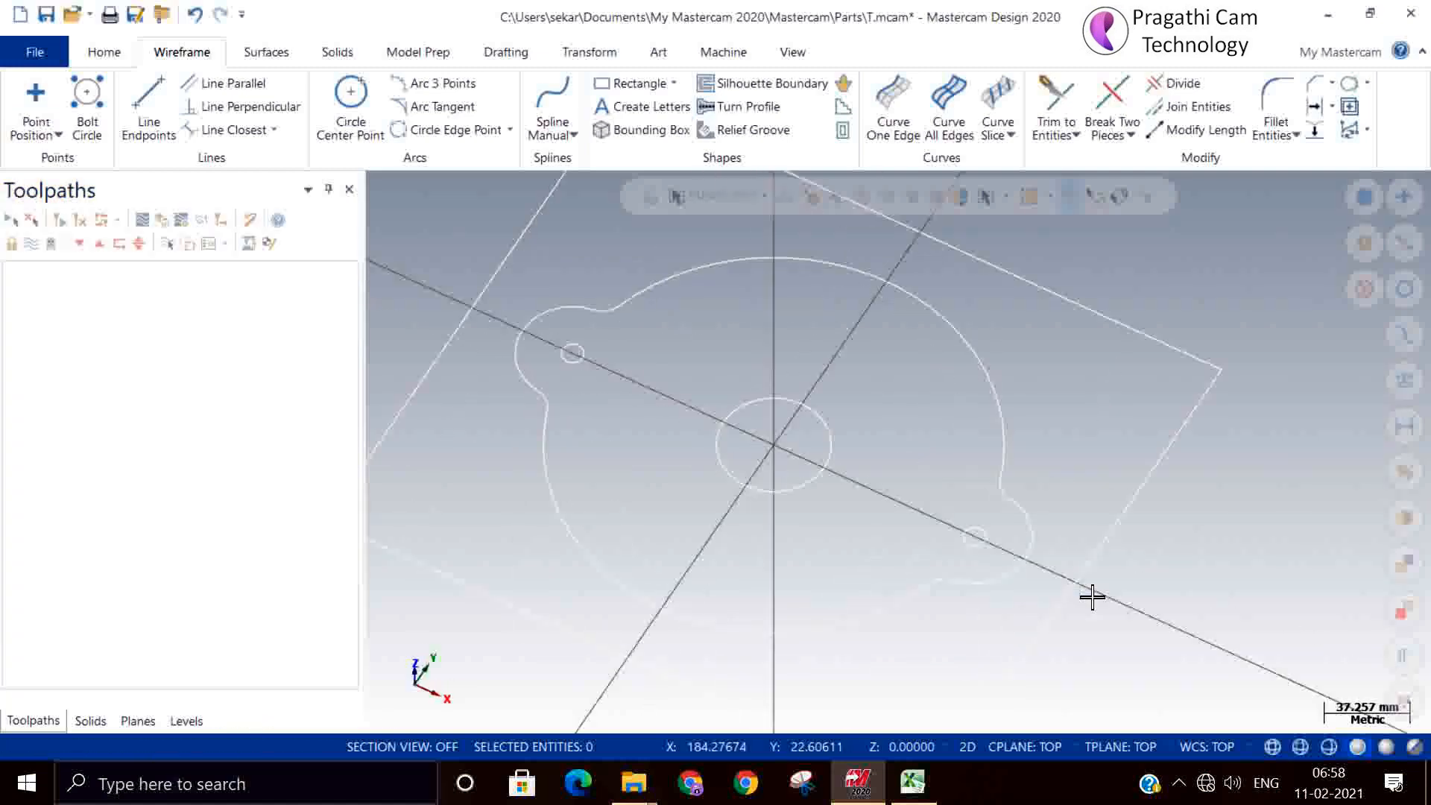
{"action": "scroll", "coordinate": [925, 390], "scroll_direction": "down", "scroll_amount": 4}
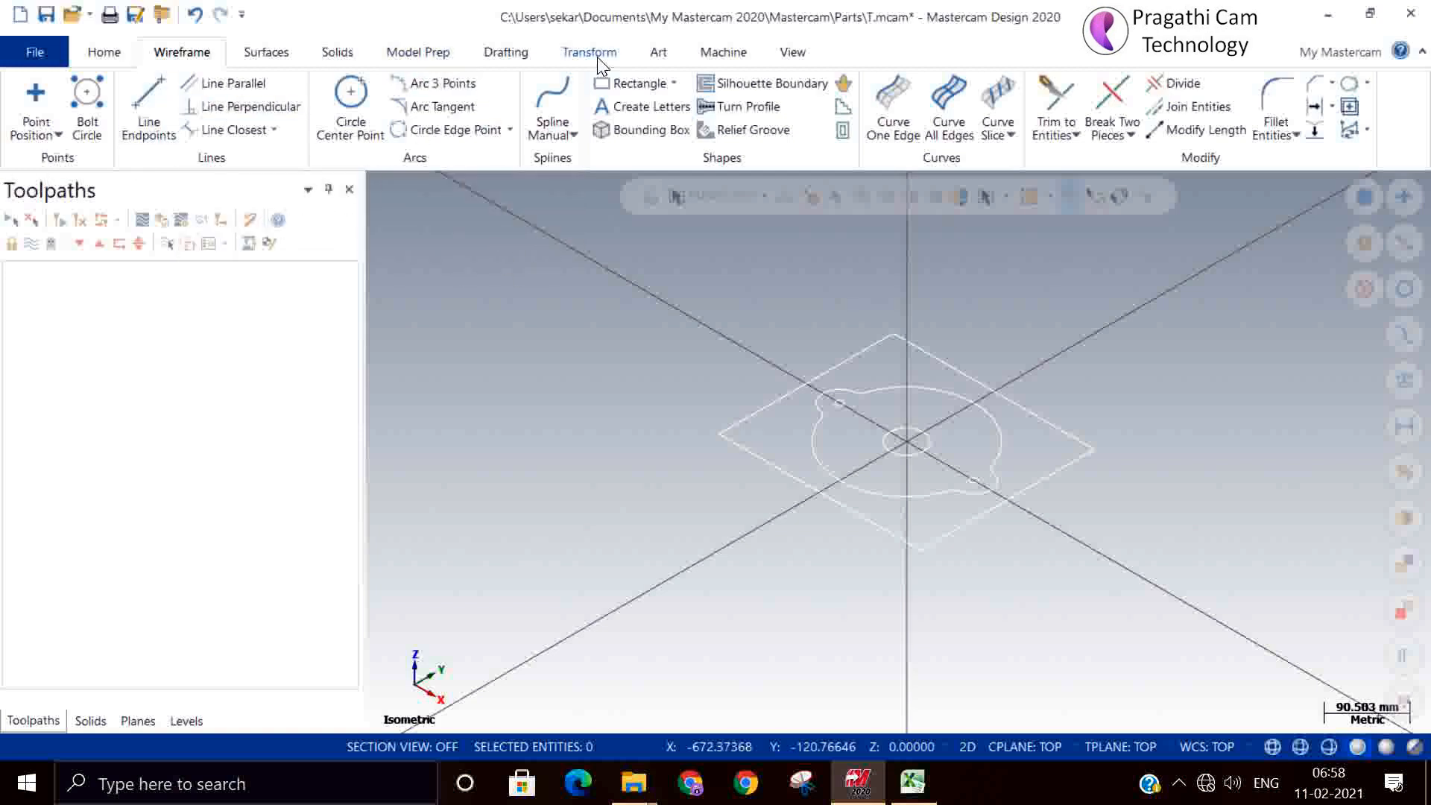
{"action": "left_click", "coordinate": [693, 59]}
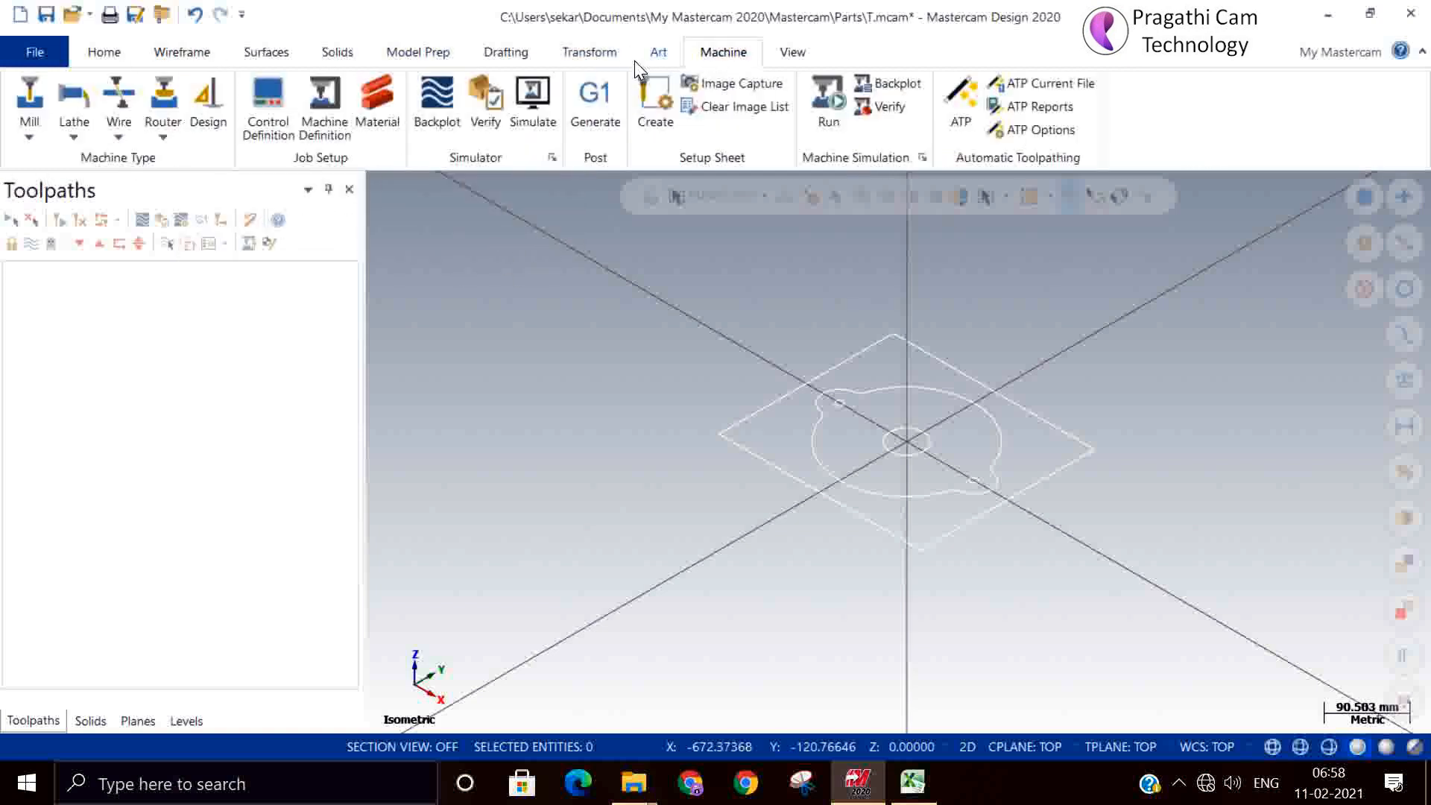
{"action": "left_click", "coordinate": [33, 137]}
{"action": "left_click", "coordinate": [46, 161]}
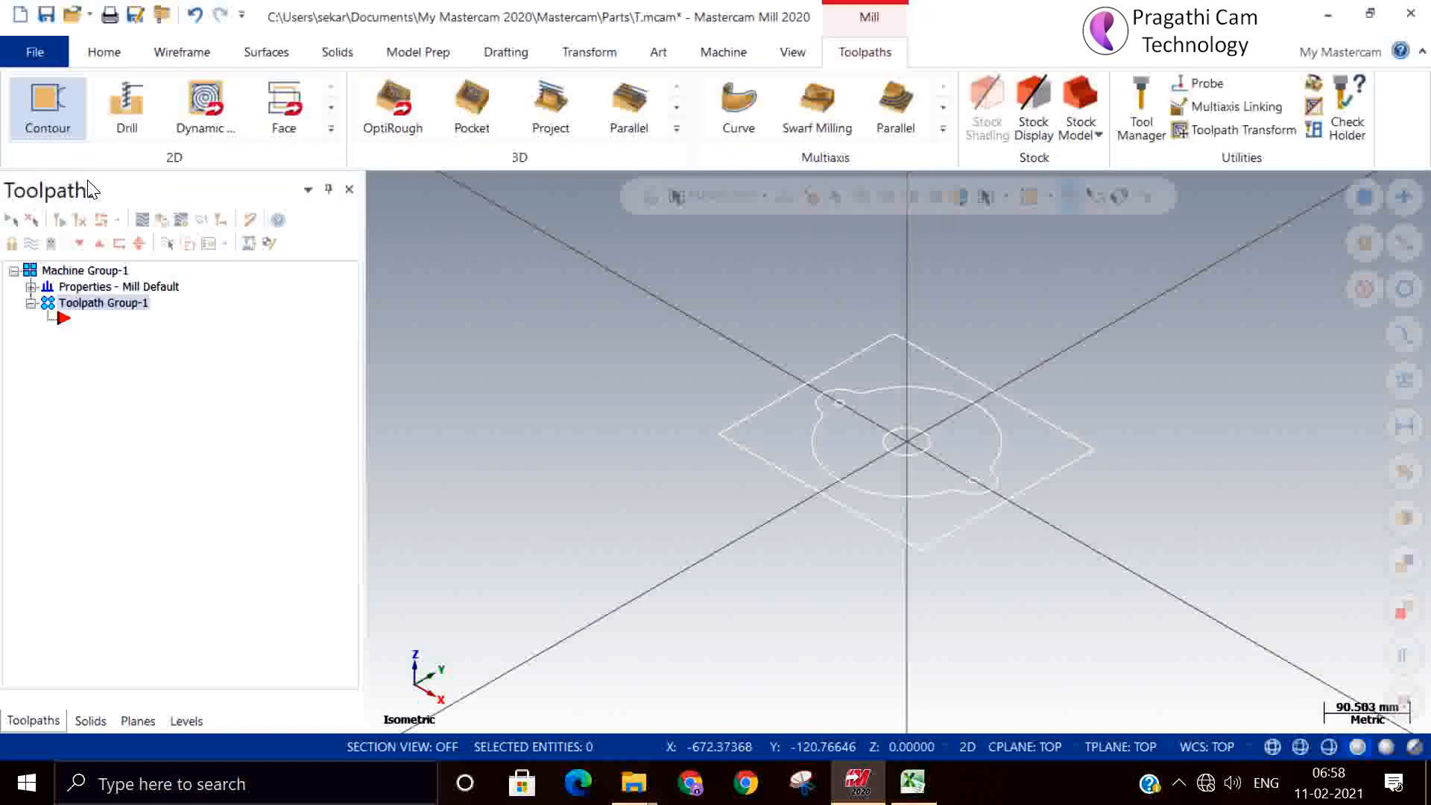
{"action": "left_click", "coordinate": [31, 288]}
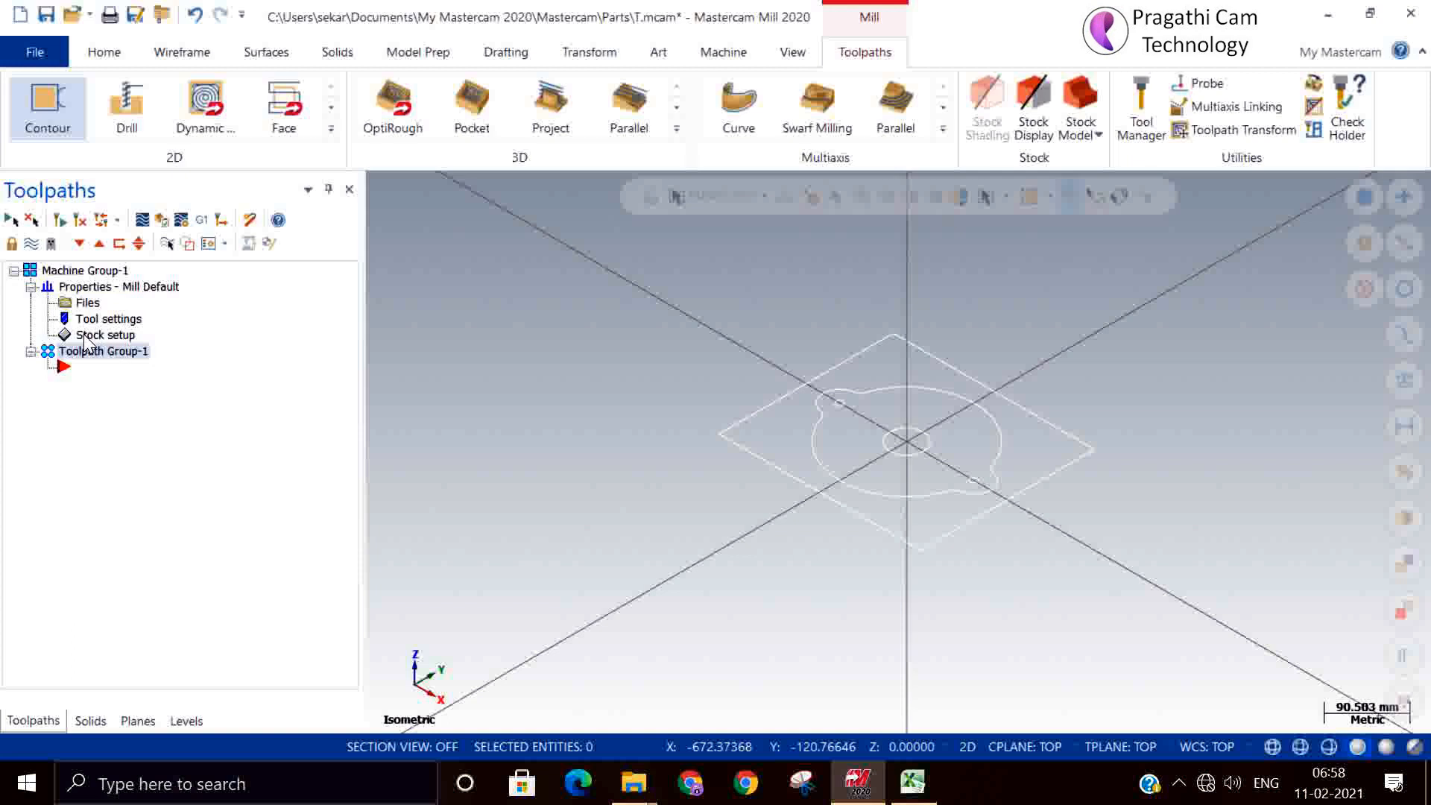
{"action": "left_click", "coordinate": [14, 270]}
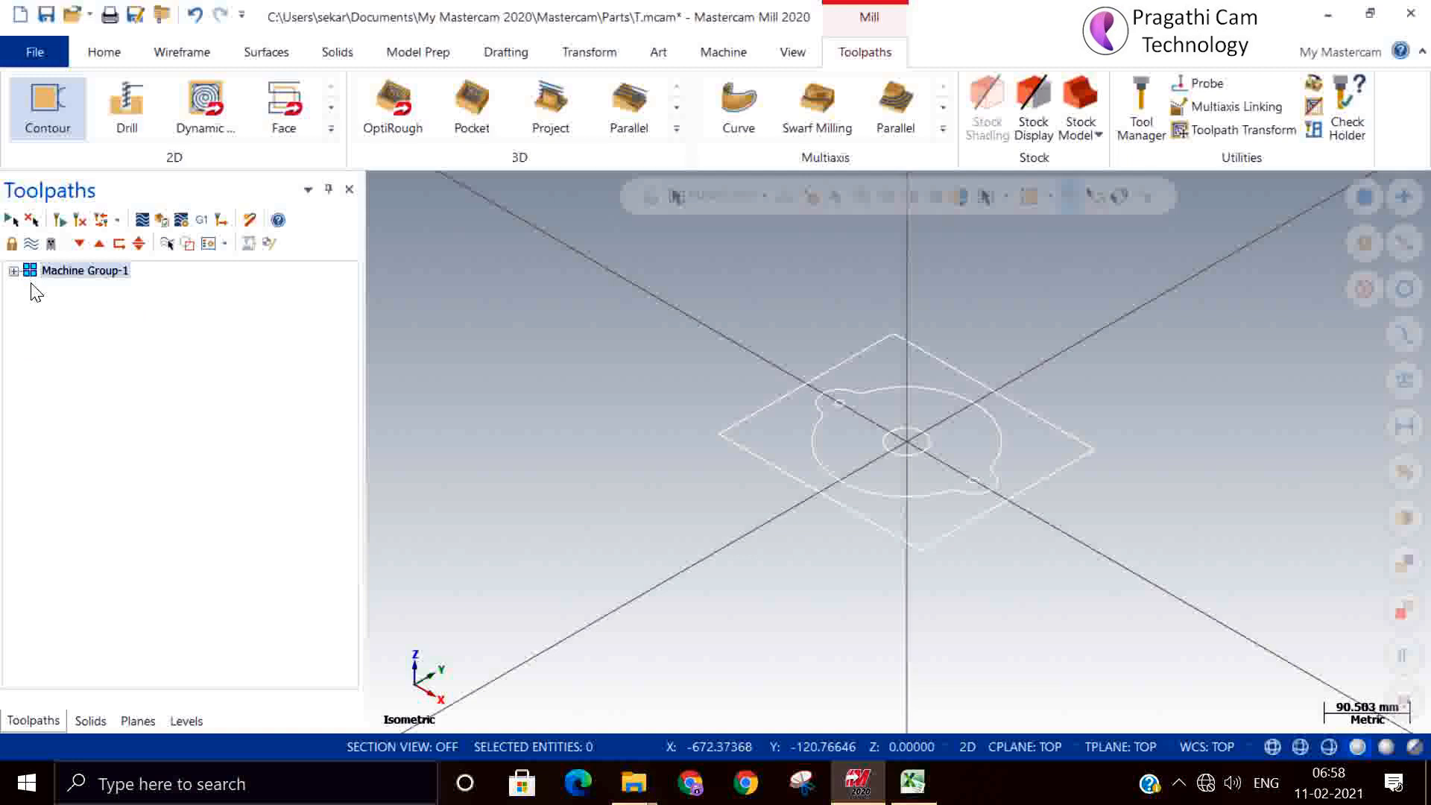
- Examine the flange geometry around the origin in isometric, top and tilted views
{"action": "scroll", "coordinate": [906, 448], "scroll_direction": "up", "scroll_amount": 5}
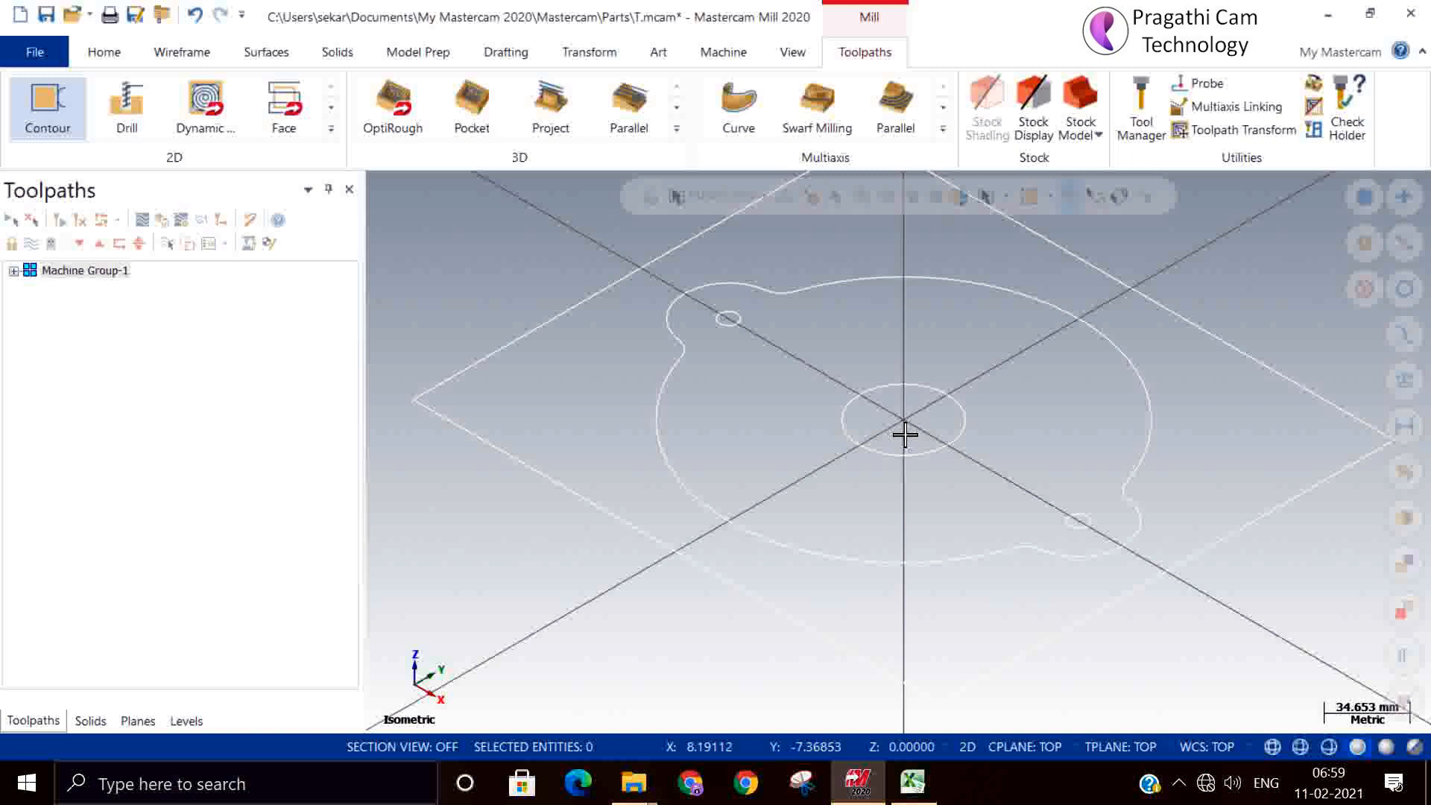
{"action": "scroll", "coordinate": [731, 472], "scroll_direction": "down", "scroll_amount": 3}
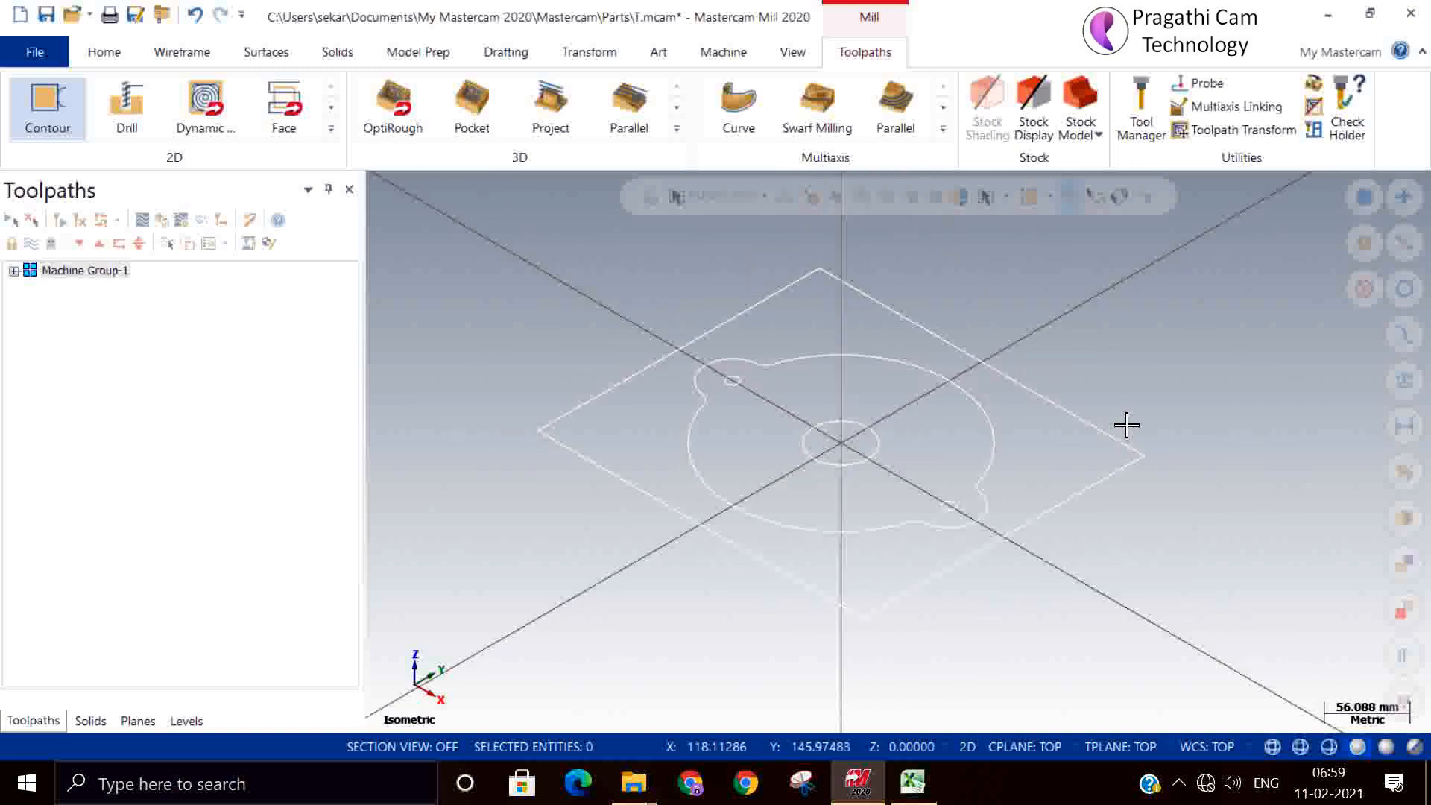
{"action": "right_click", "coordinate": [1179, 404]}
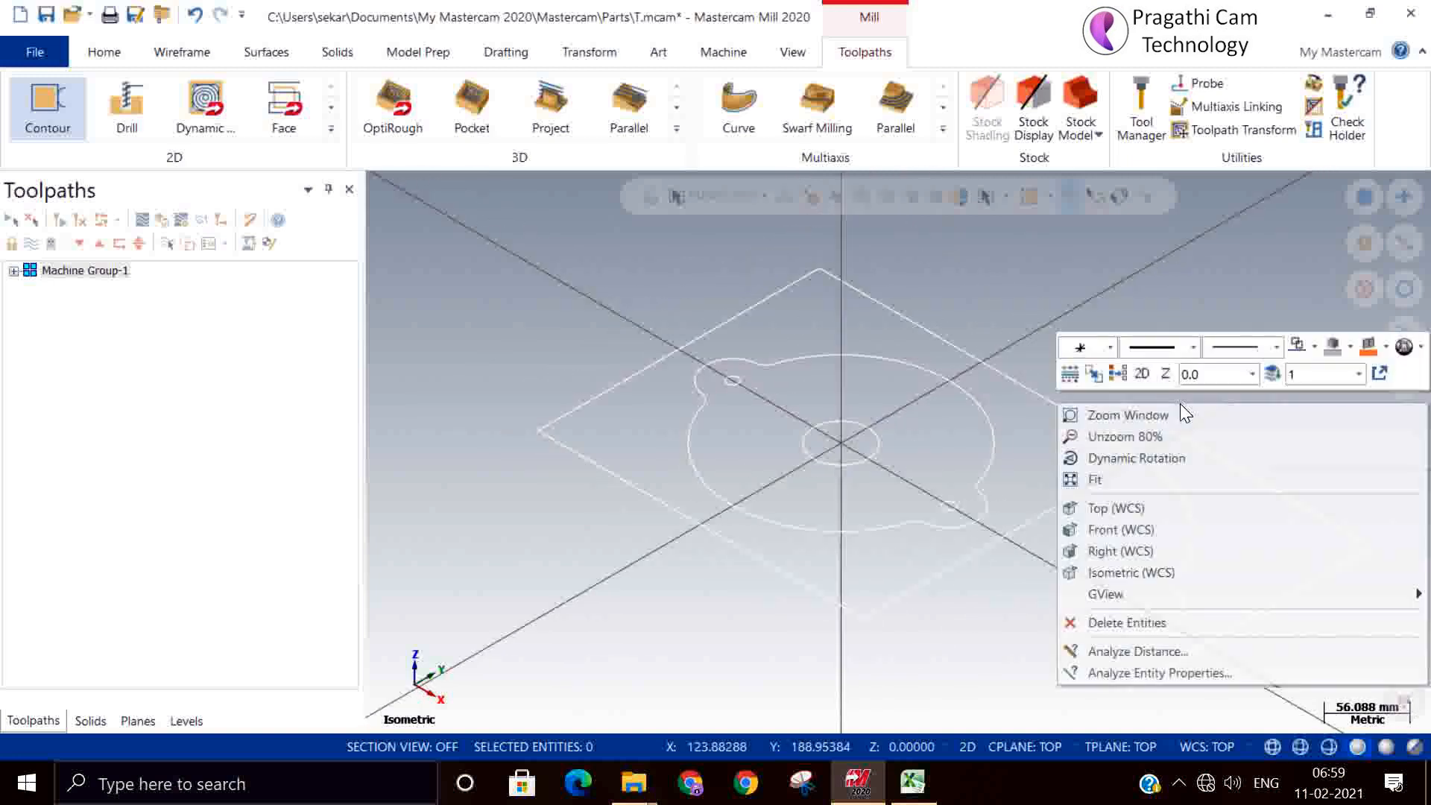
{"action": "left_click", "coordinate": [1160, 505]}
{"action": "scroll", "coordinate": [1160, 506], "scroll_direction": "down", "scroll_amount": 1}
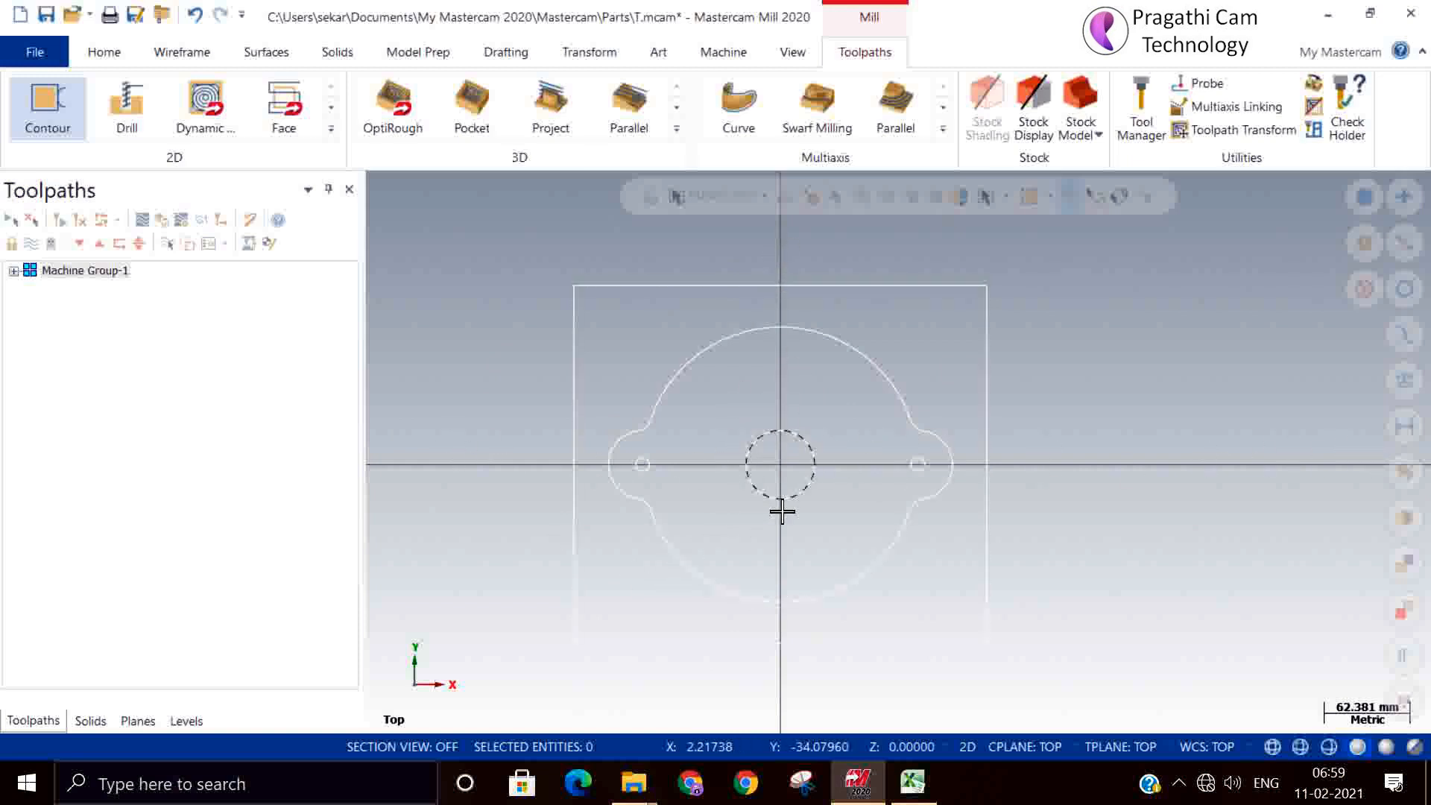
{"action": "middle_click_drag", "start_coordinate": [926, 665], "coordinate": [872, 541]}
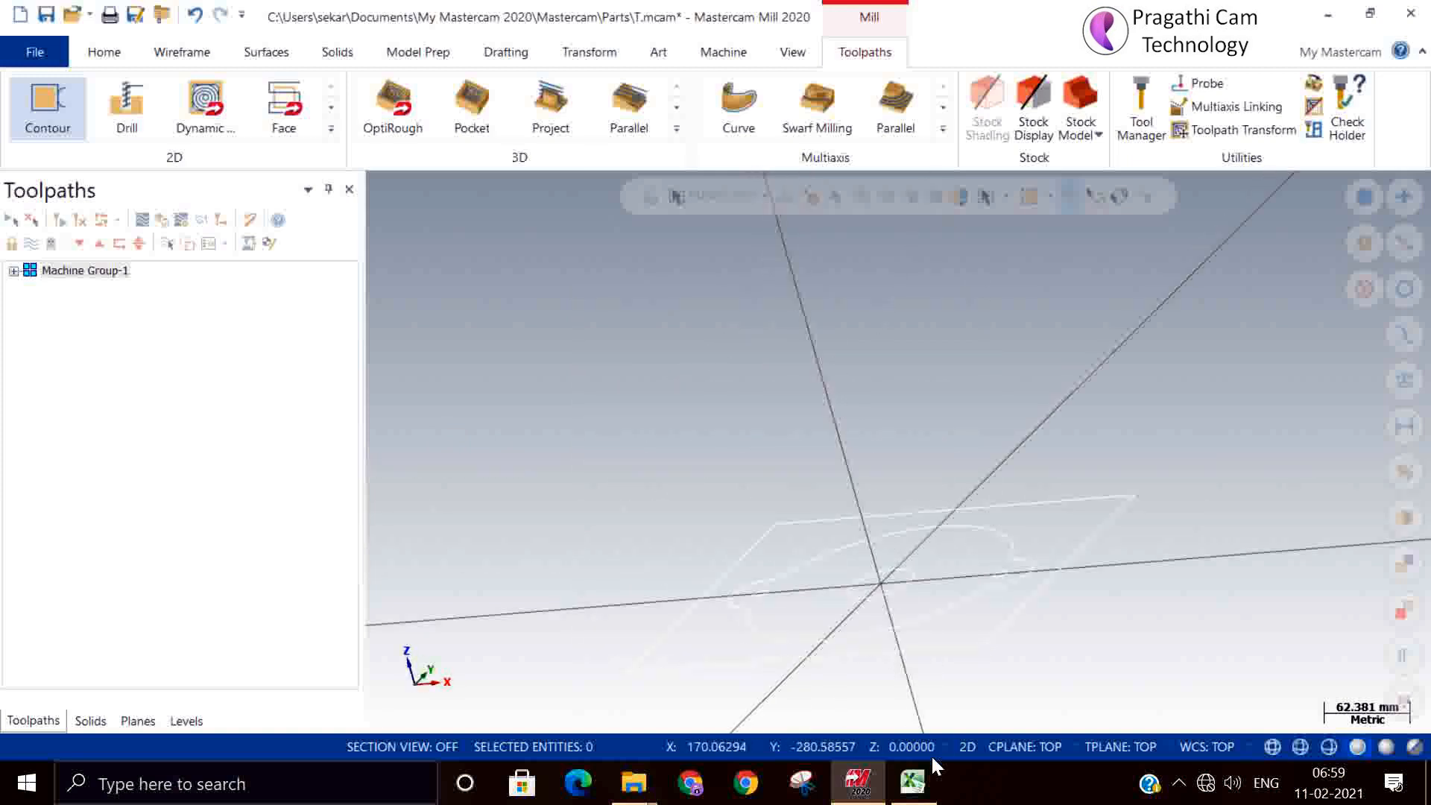
{"action": "right_click", "coordinate": [559, 431]}
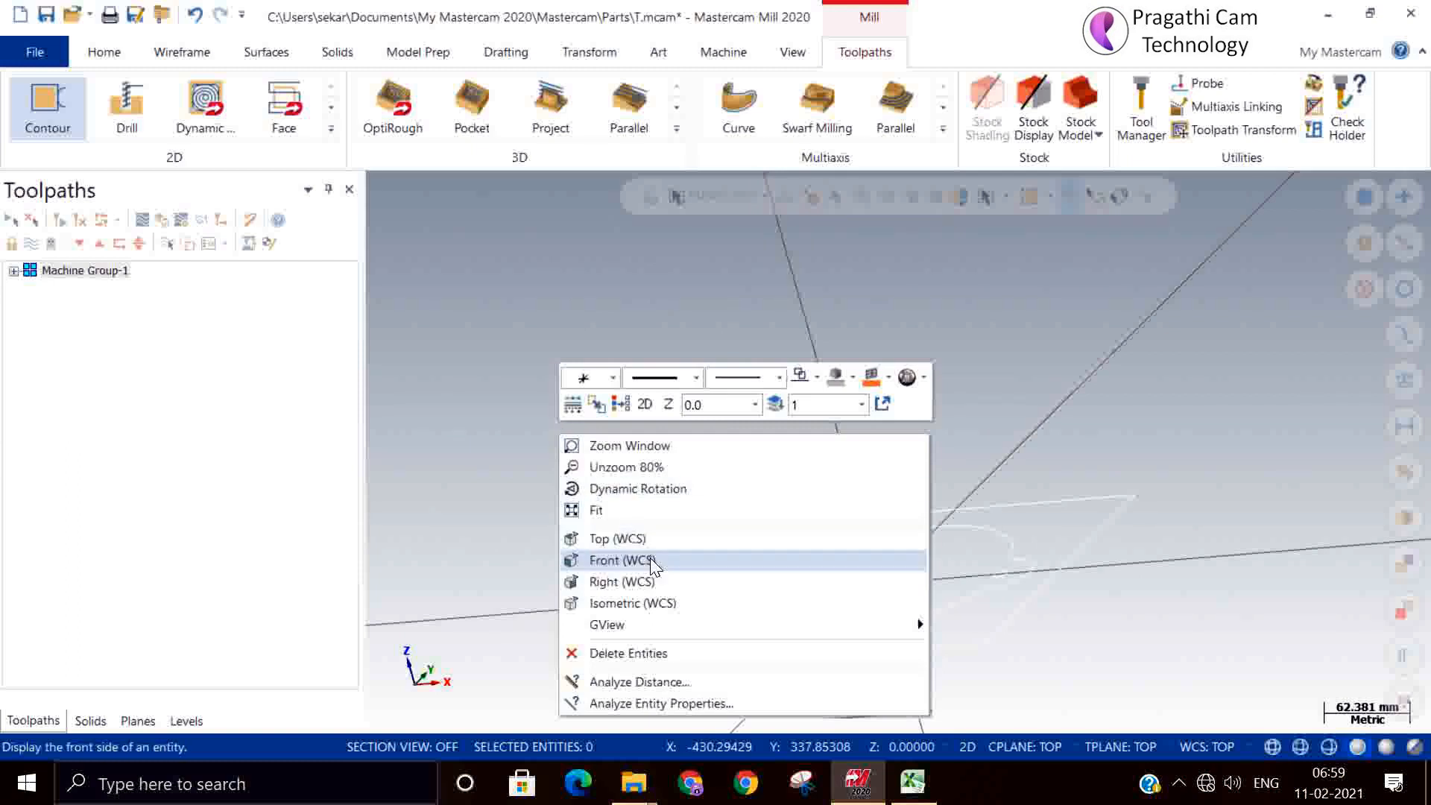
{"action": "left_click", "coordinate": [647, 602]}
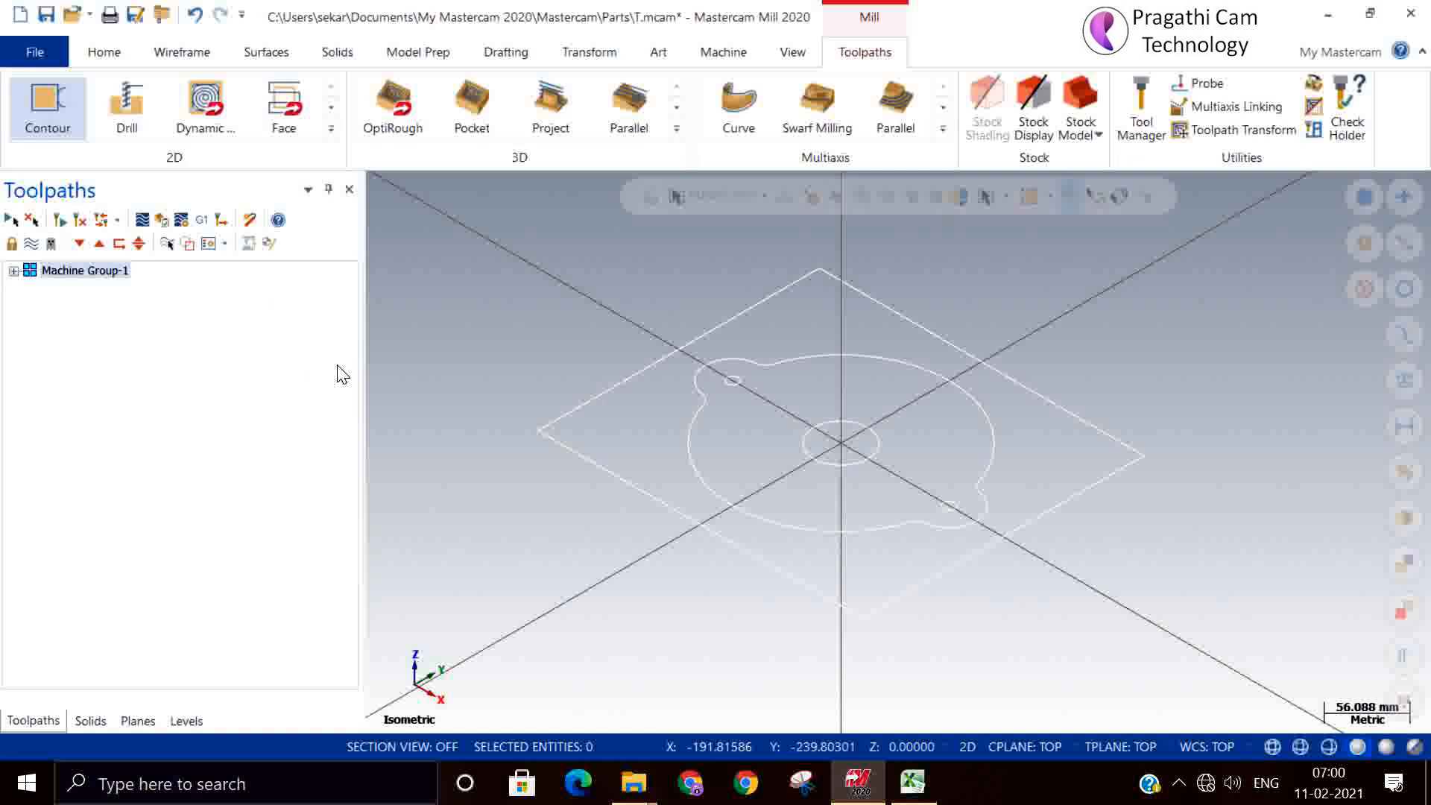
{"action": "scroll", "coordinate": [1267, 478], "scroll_direction": "down", "scroll_amount": 1}
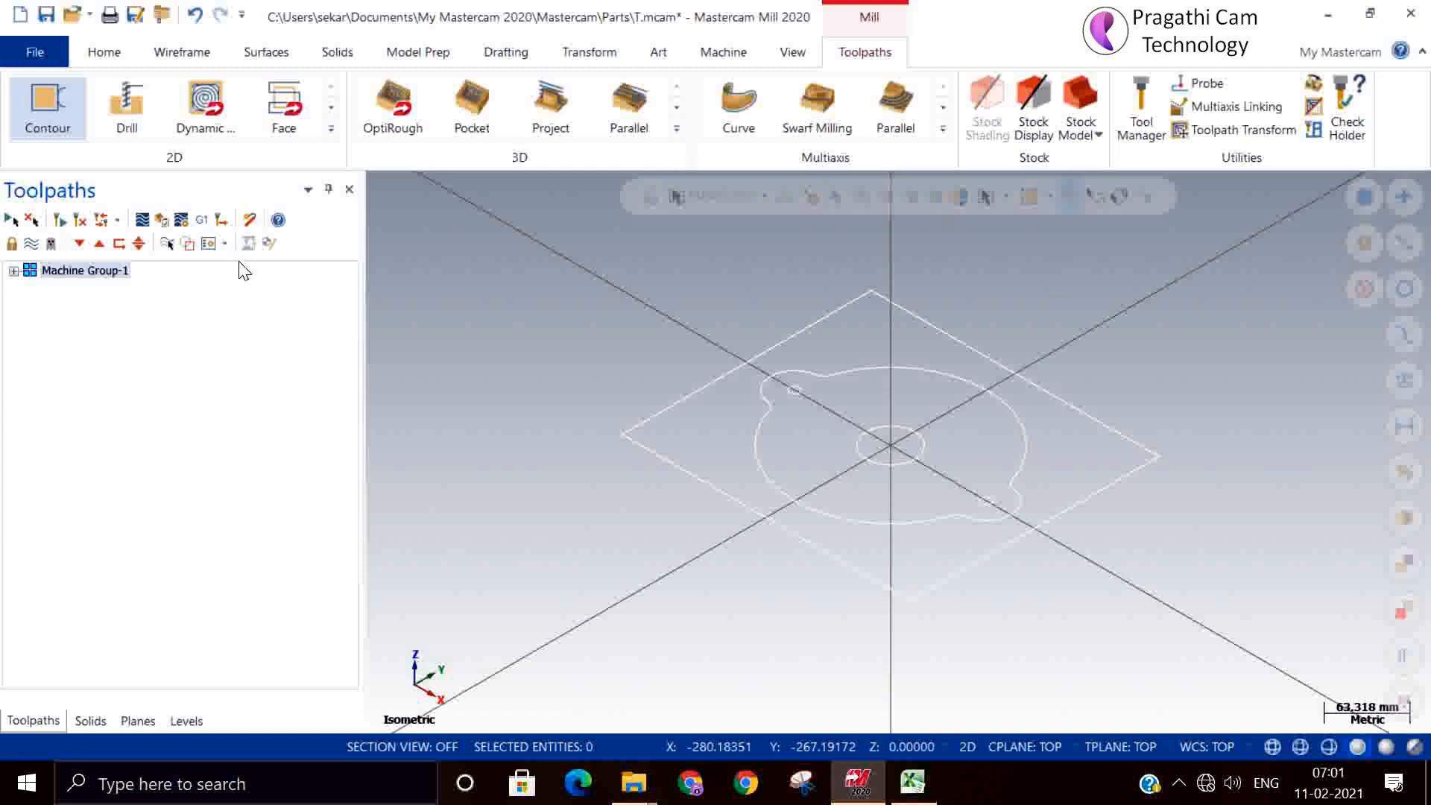
- Move all geometry so the rectangle's minimum-X, minimum-Y corner lies at the origin
{"action": "left_click", "coordinate": [13, 271]}
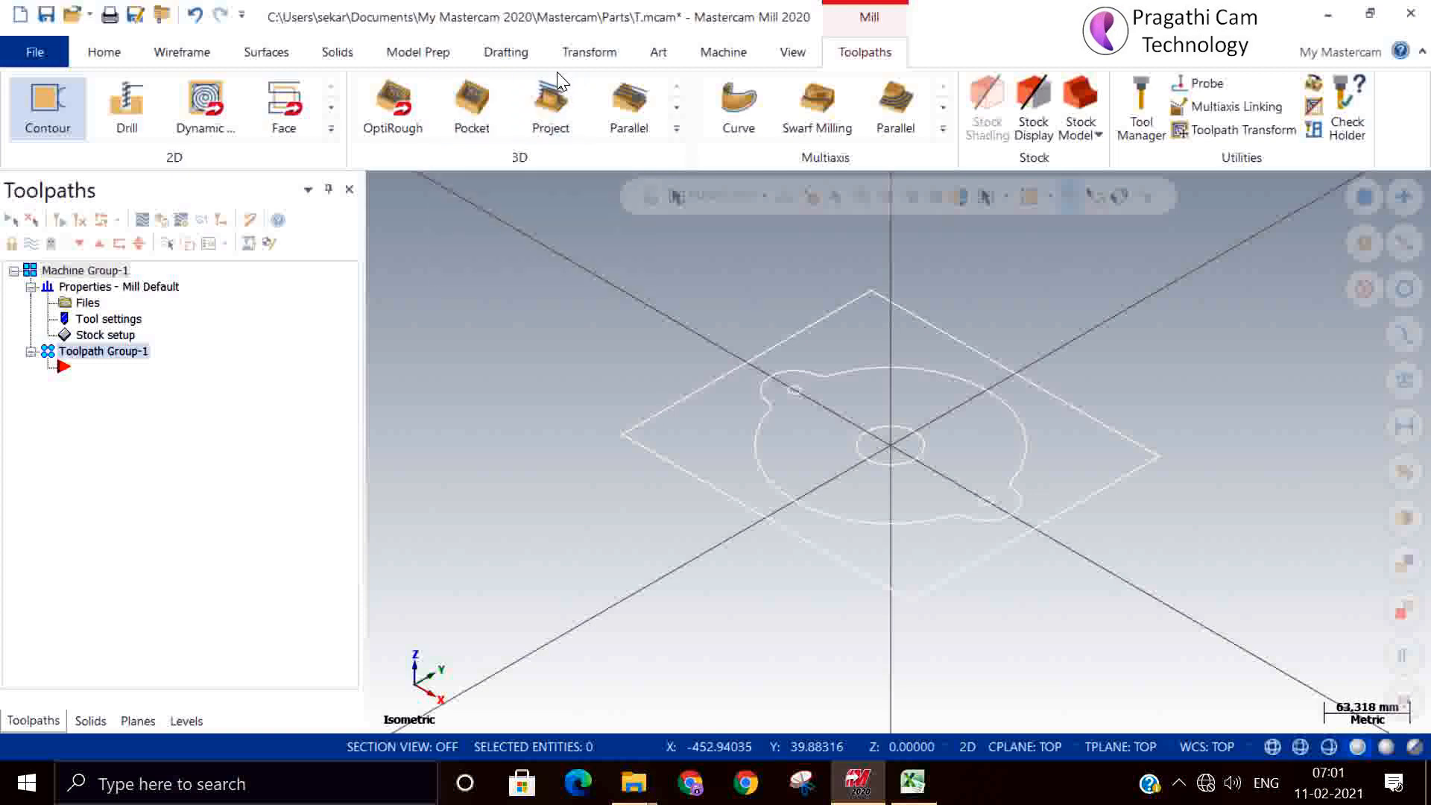
{"action": "left_click", "coordinate": [586, 54]}
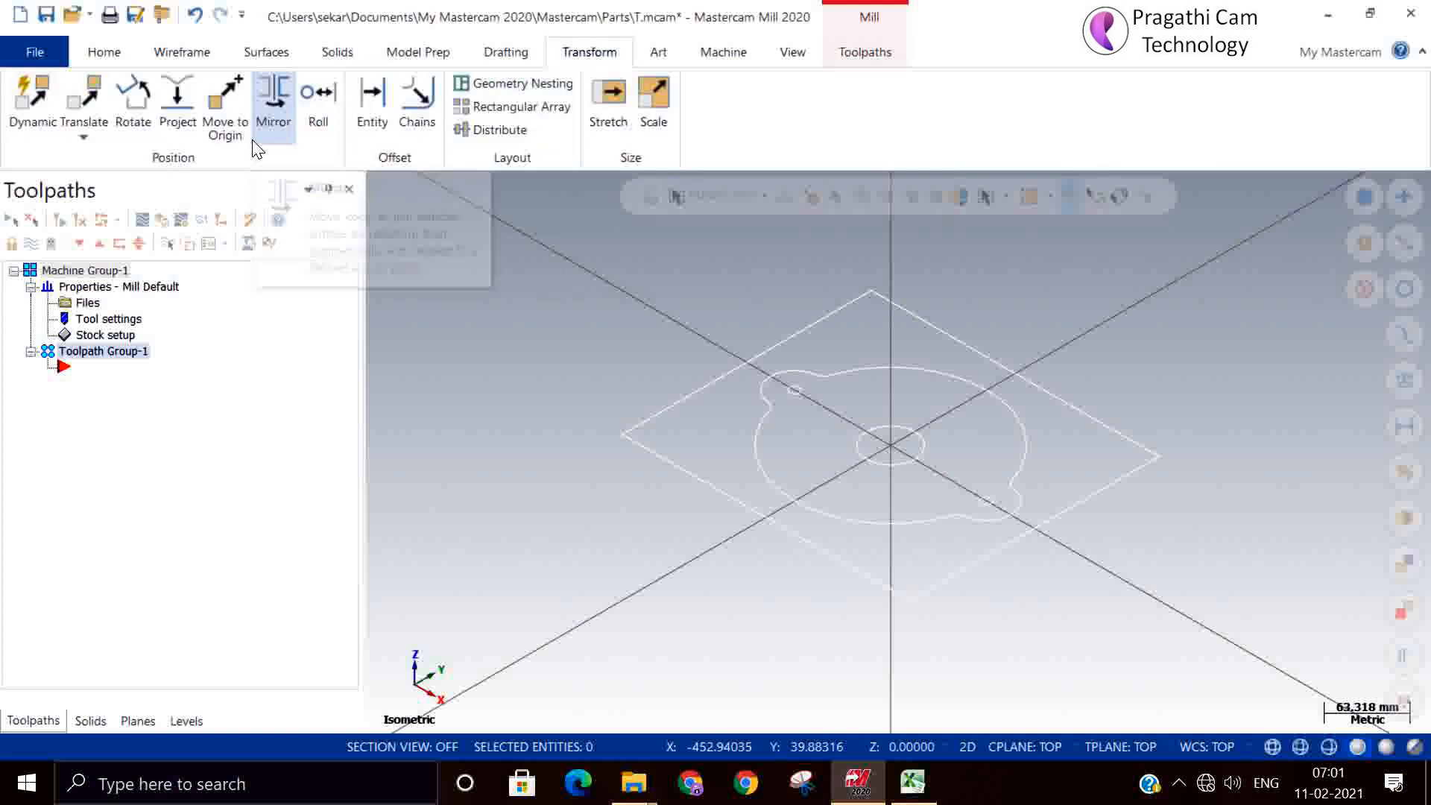
{"action": "left_click", "coordinate": [224, 112]}
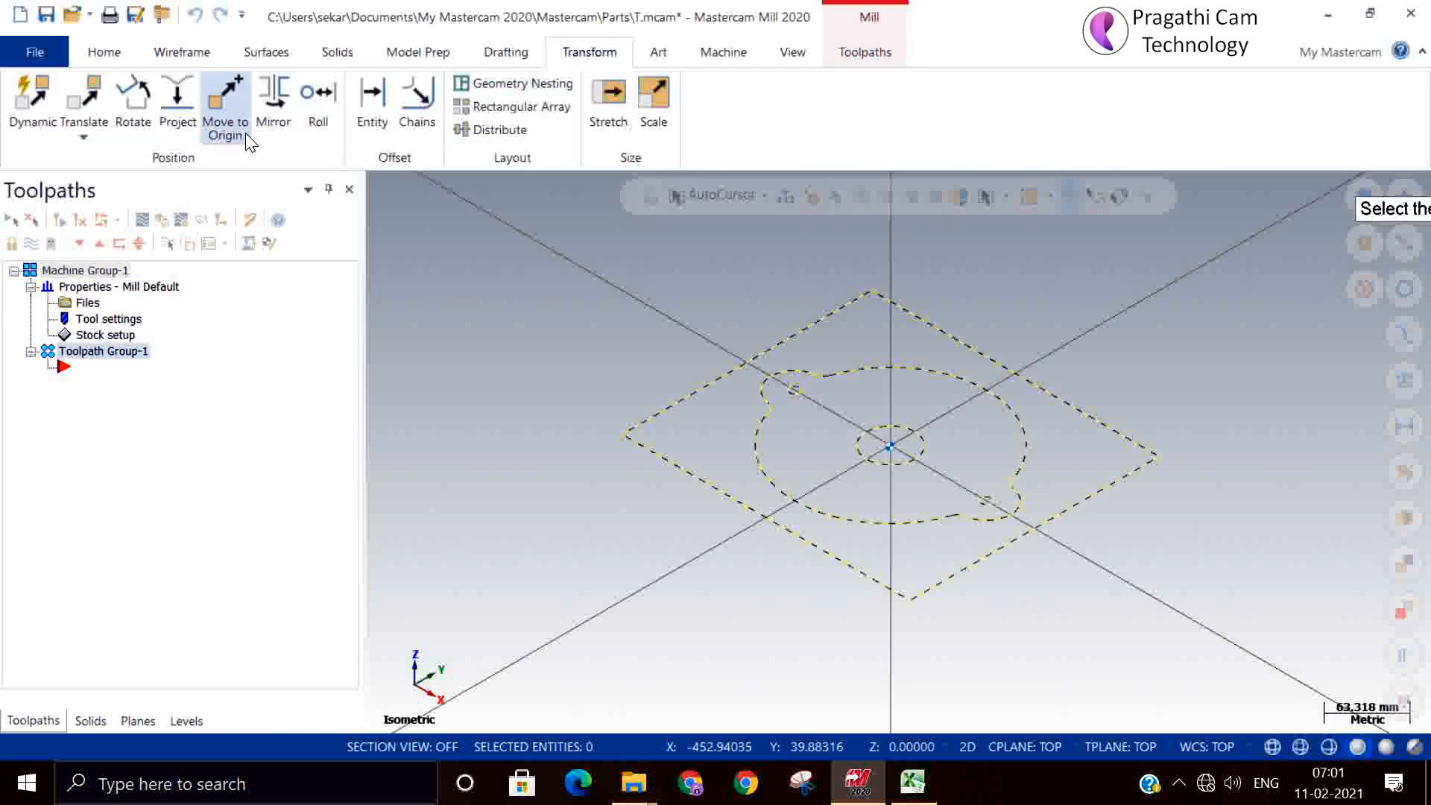
{"action": "left_click", "coordinate": [616, 437]}
{"action": "scroll", "coordinate": [736, 471], "scroll_direction": "down", "scroll_amount": 1}
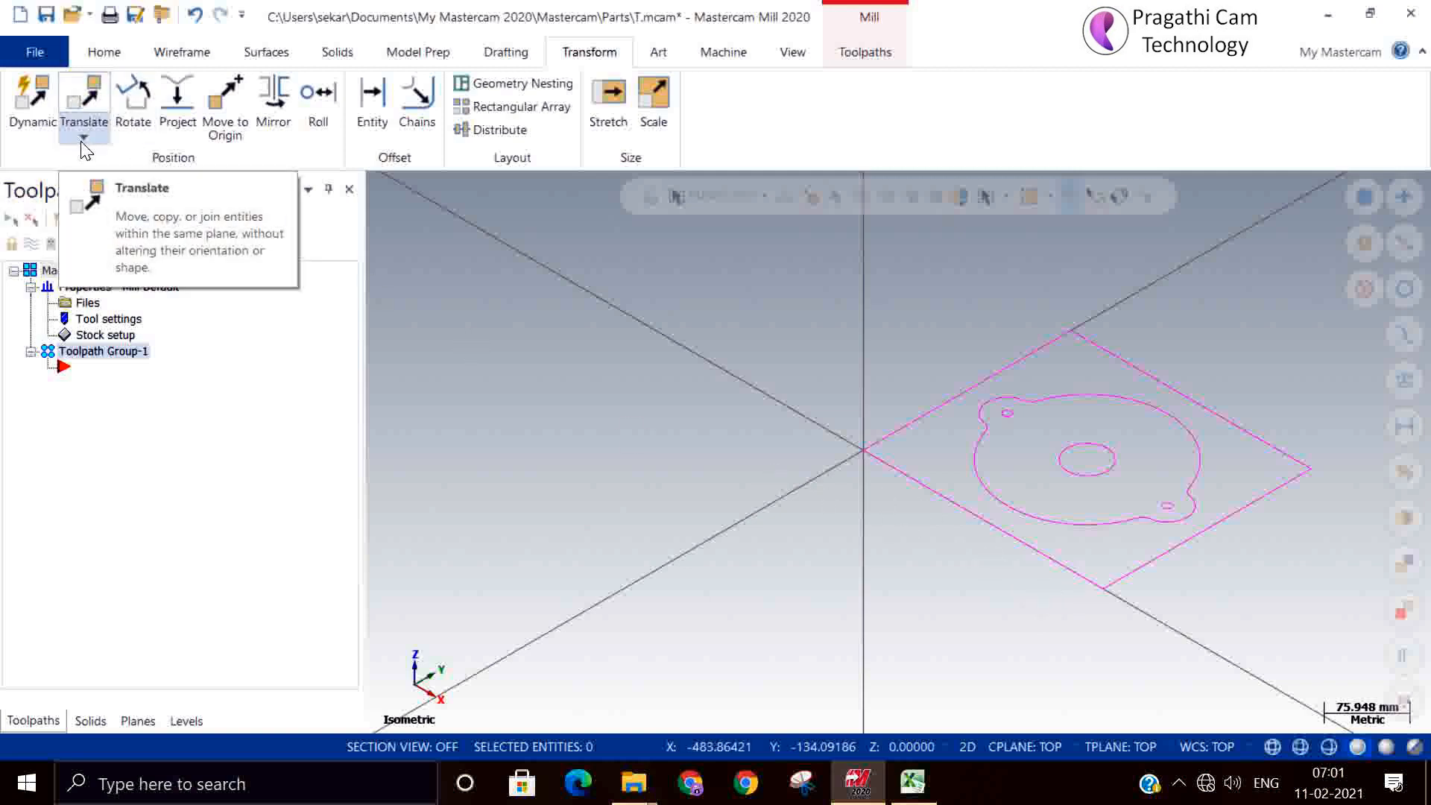
- Move all geometry to the origin again, using the centre of the middle circle as the reference point
{"action": "left_click", "coordinate": [225, 105]}
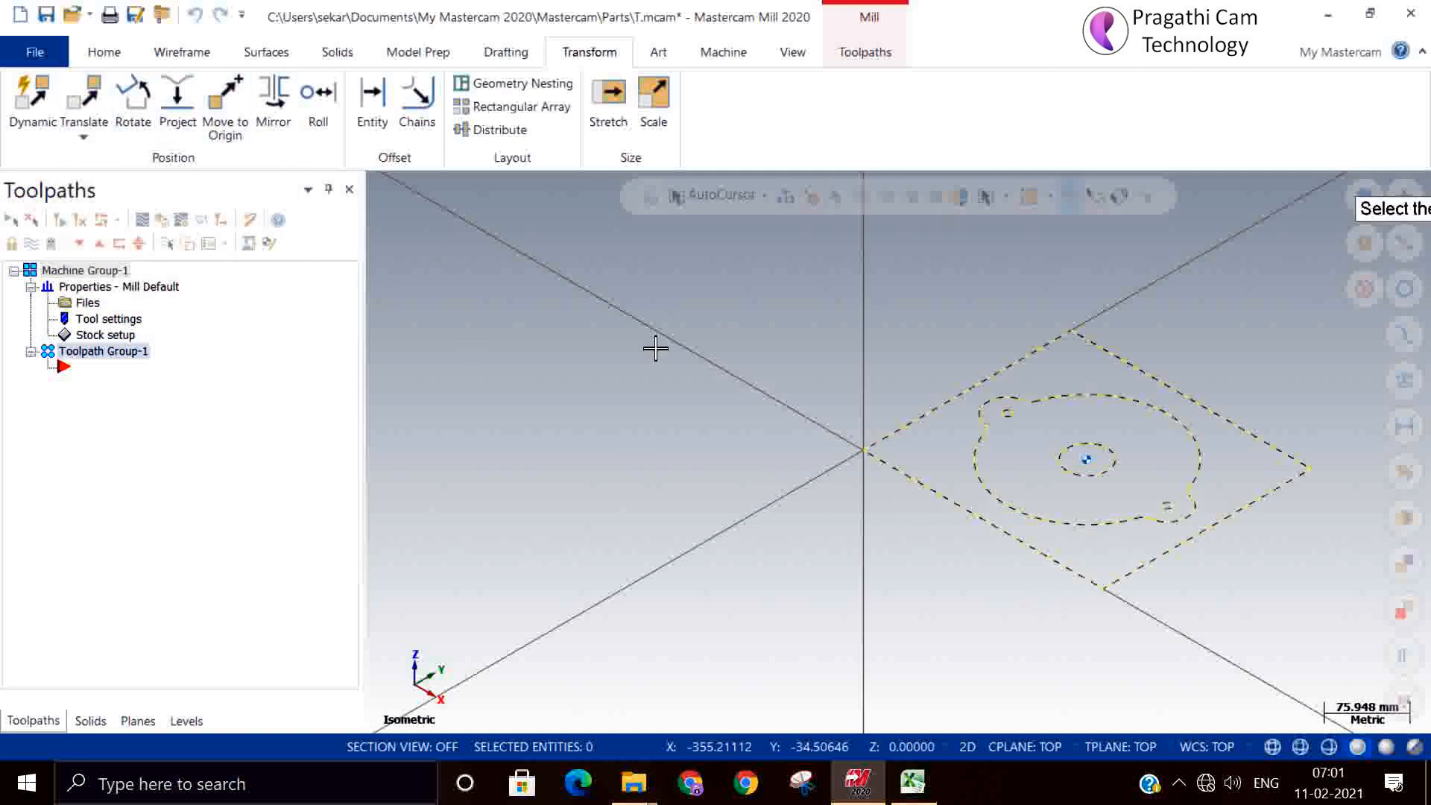
{"action": "left_click", "coordinate": [1096, 460]}
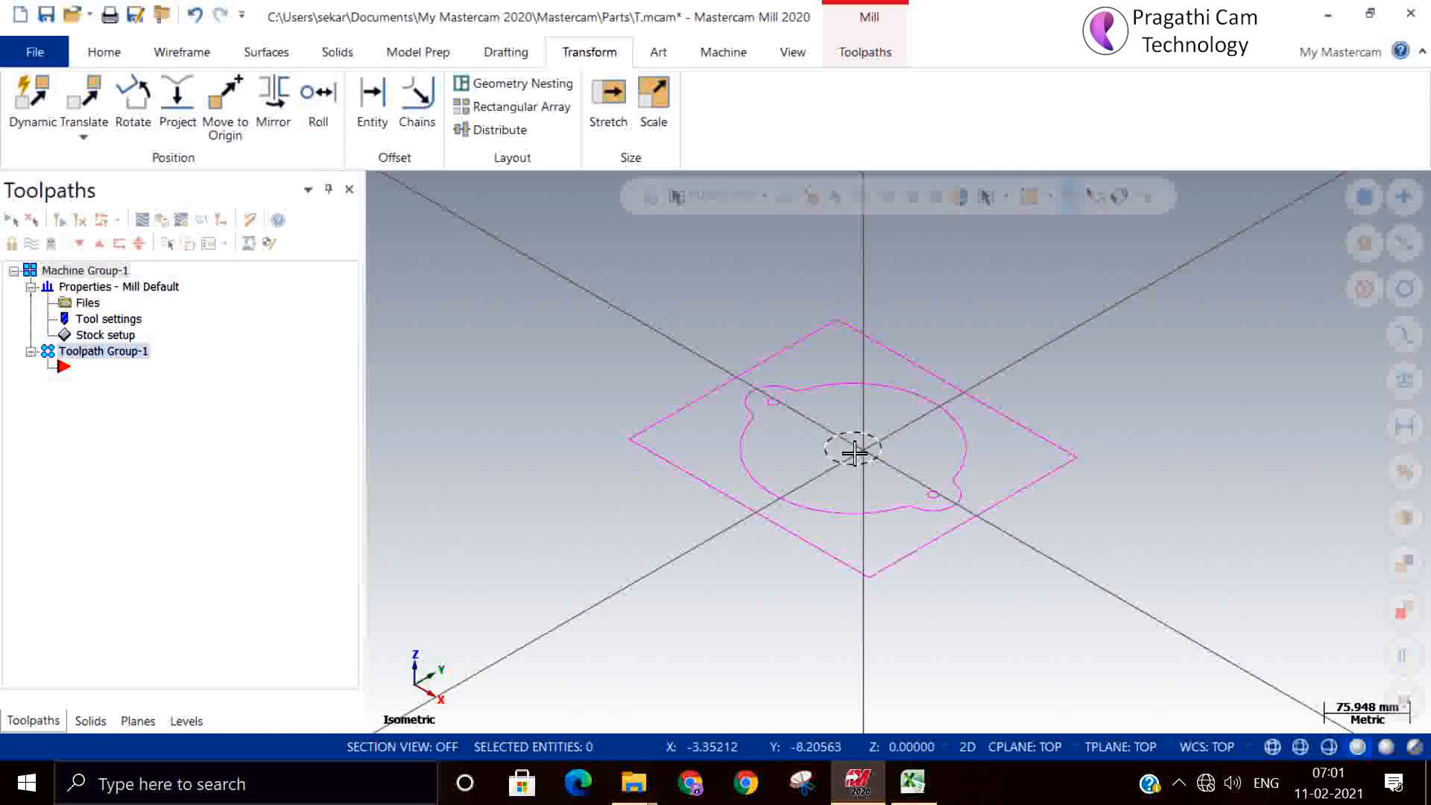
{"action": "left_click", "coordinate": [224, 90]}
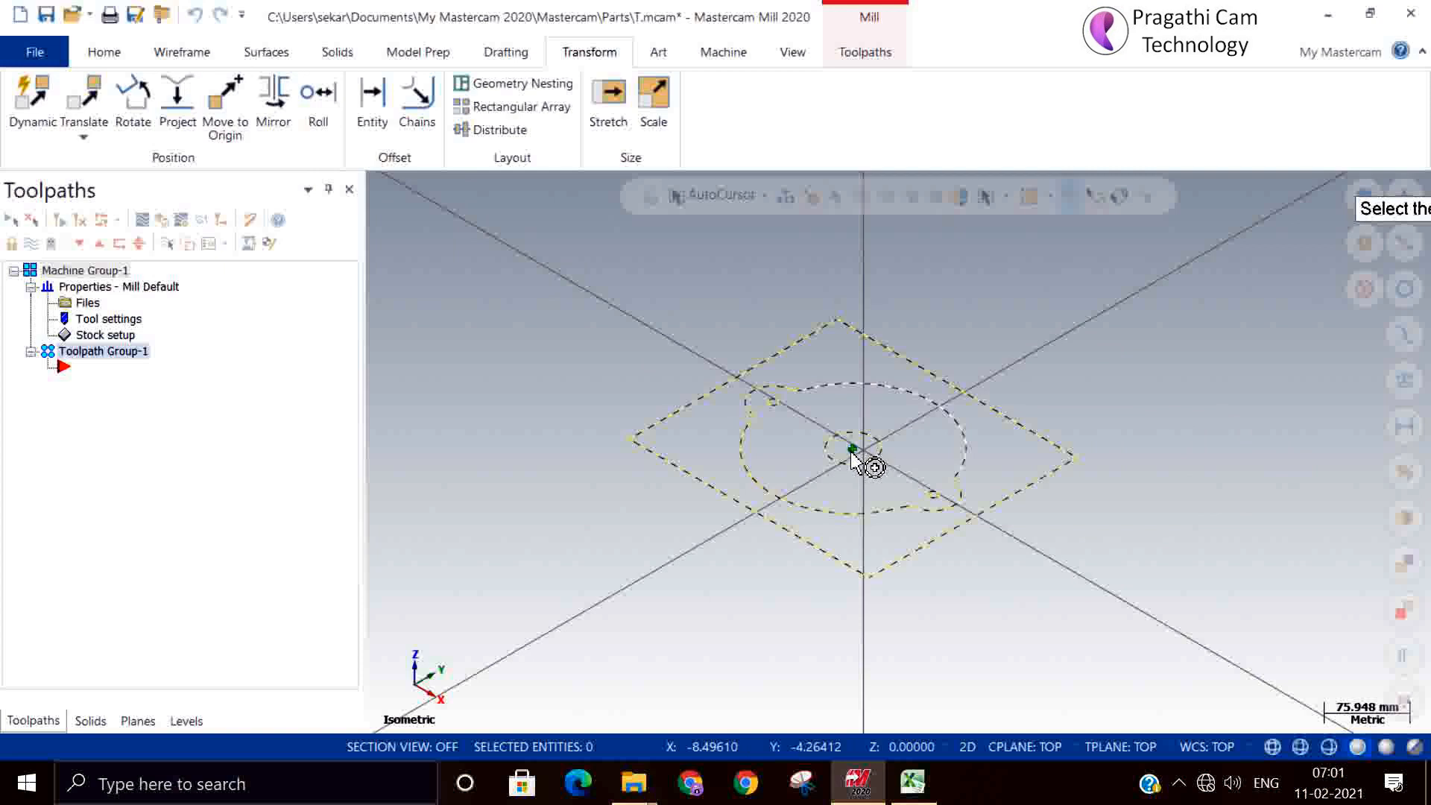
{"action": "left_click", "coordinate": [852, 460]}
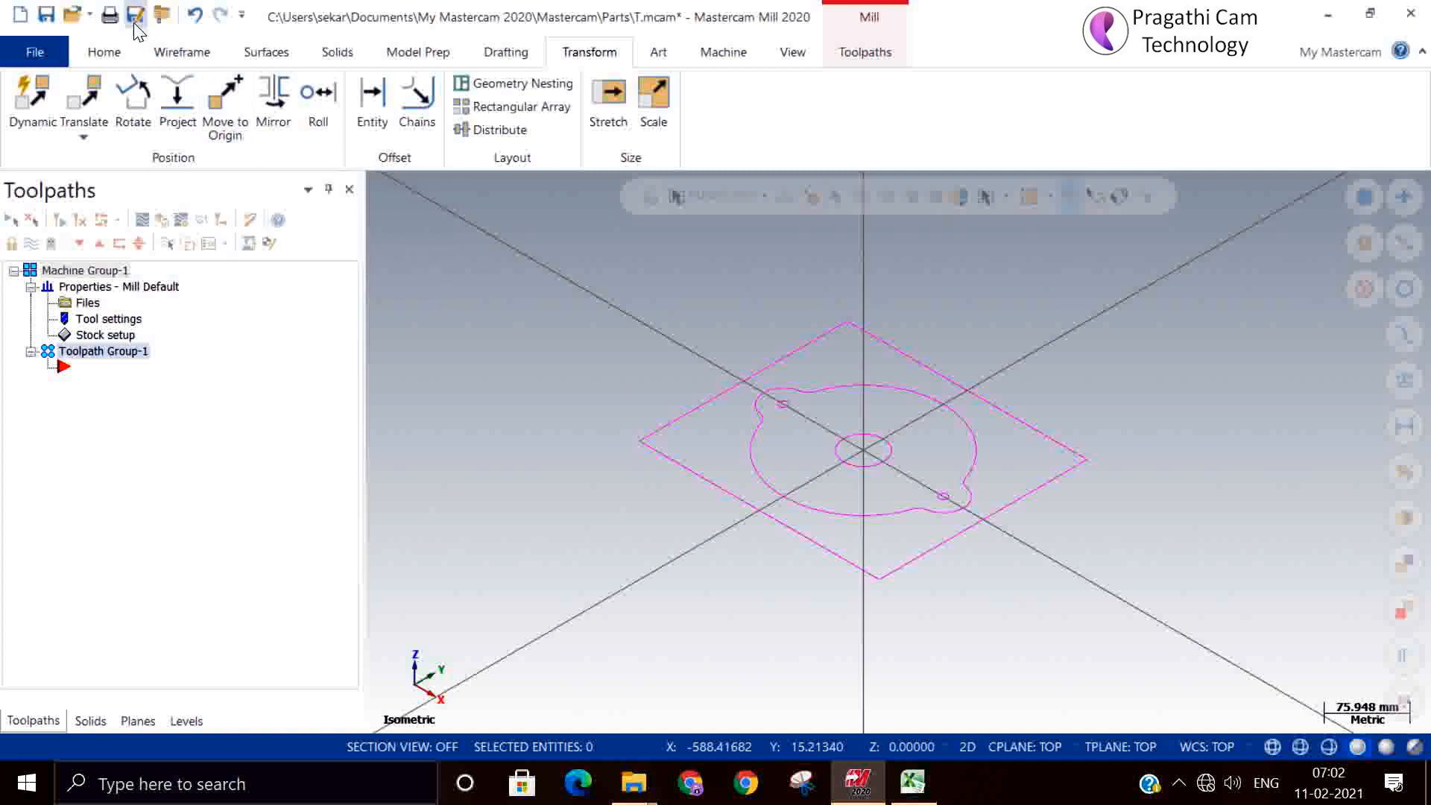
- Open the machine group's stock setup and go through the Cylindrical, Solid/Mesh and File shapes, ending on Rectangular
{"action": "left_click", "coordinate": [111, 53]}
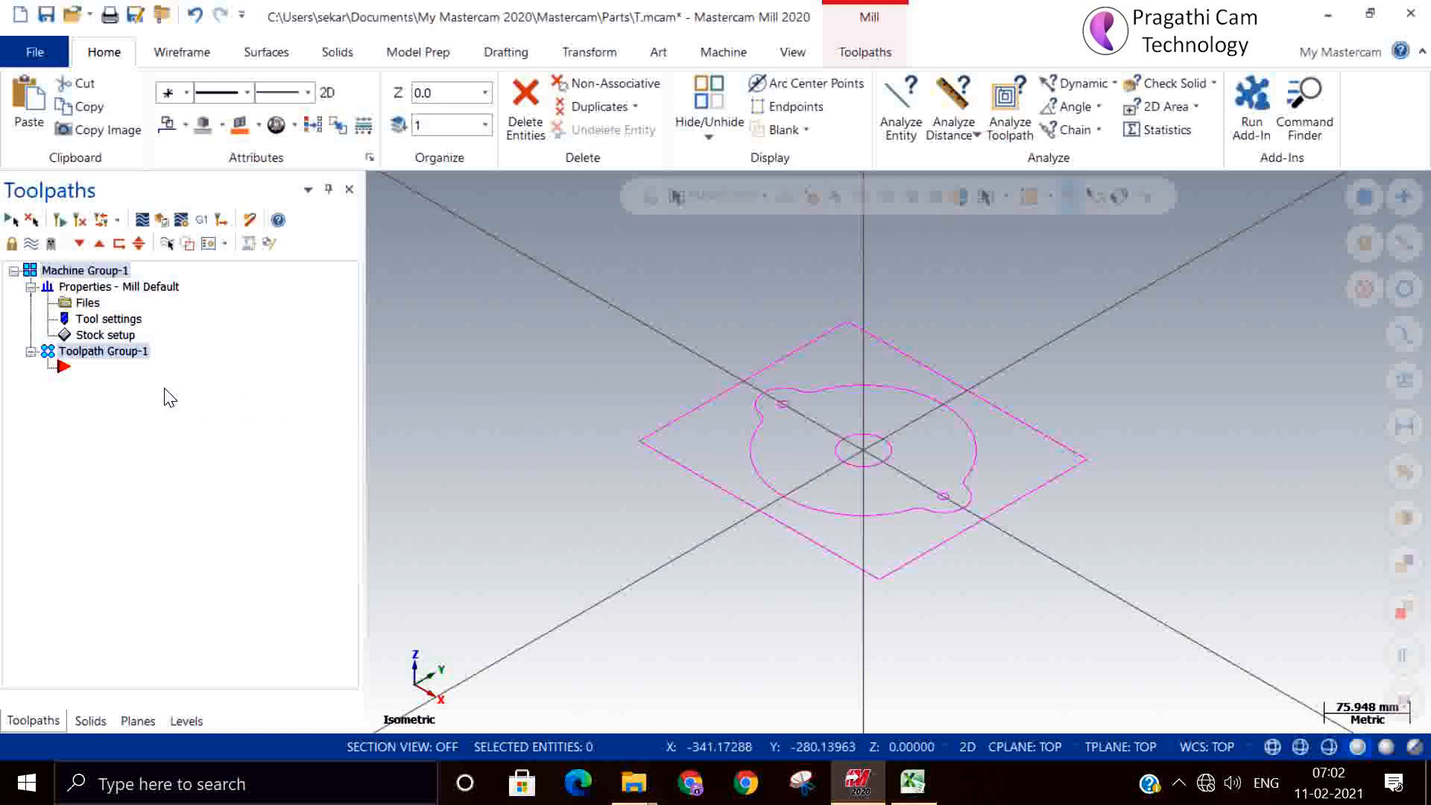
{"action": "double_click", "coordinate": [91, 337]}
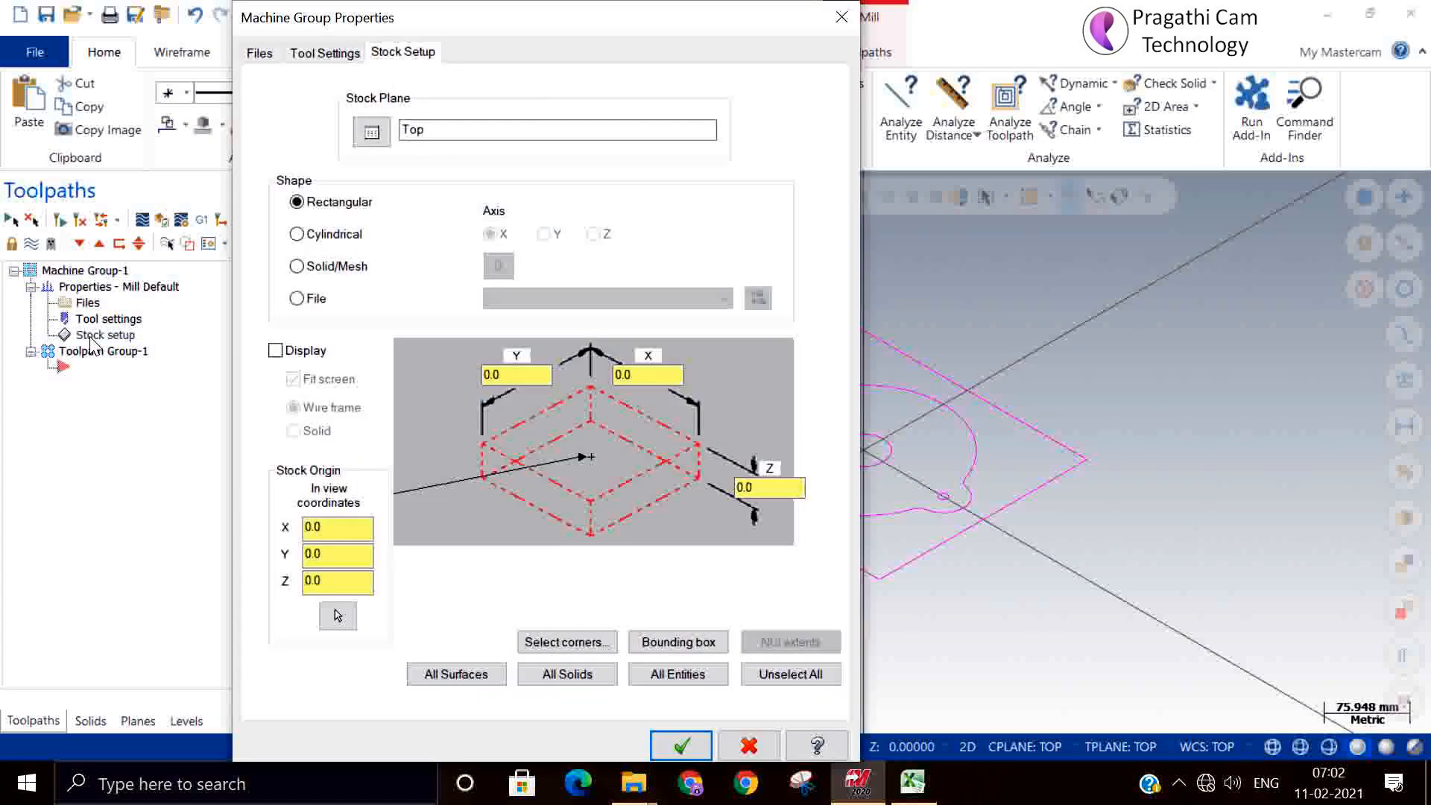
{"action": "left_click", "coordinate": [300, 235]}
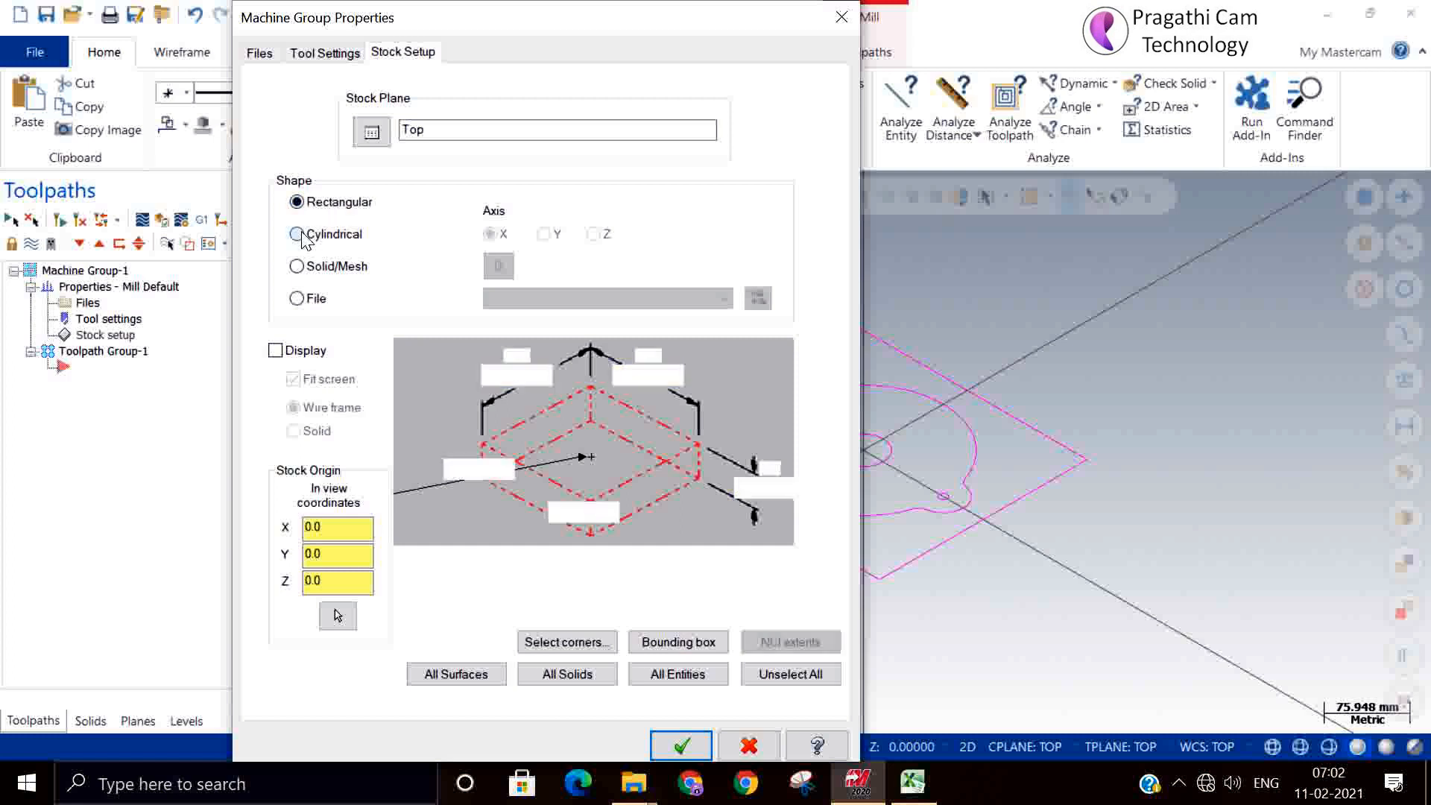
{"action": "left_click", "coordinate": [299, 269]}
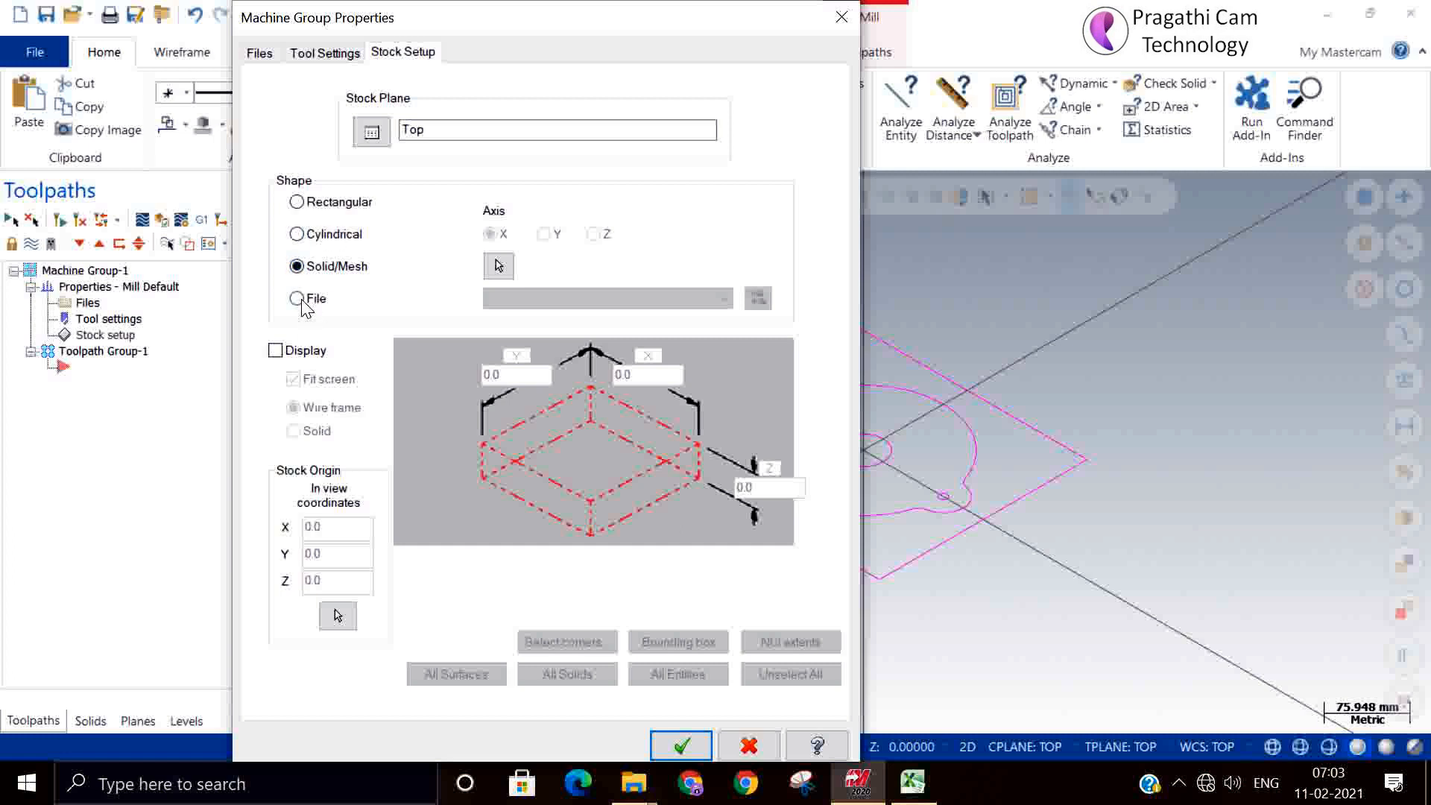
{"action": "left_click", "coordinate": [298, 299]}
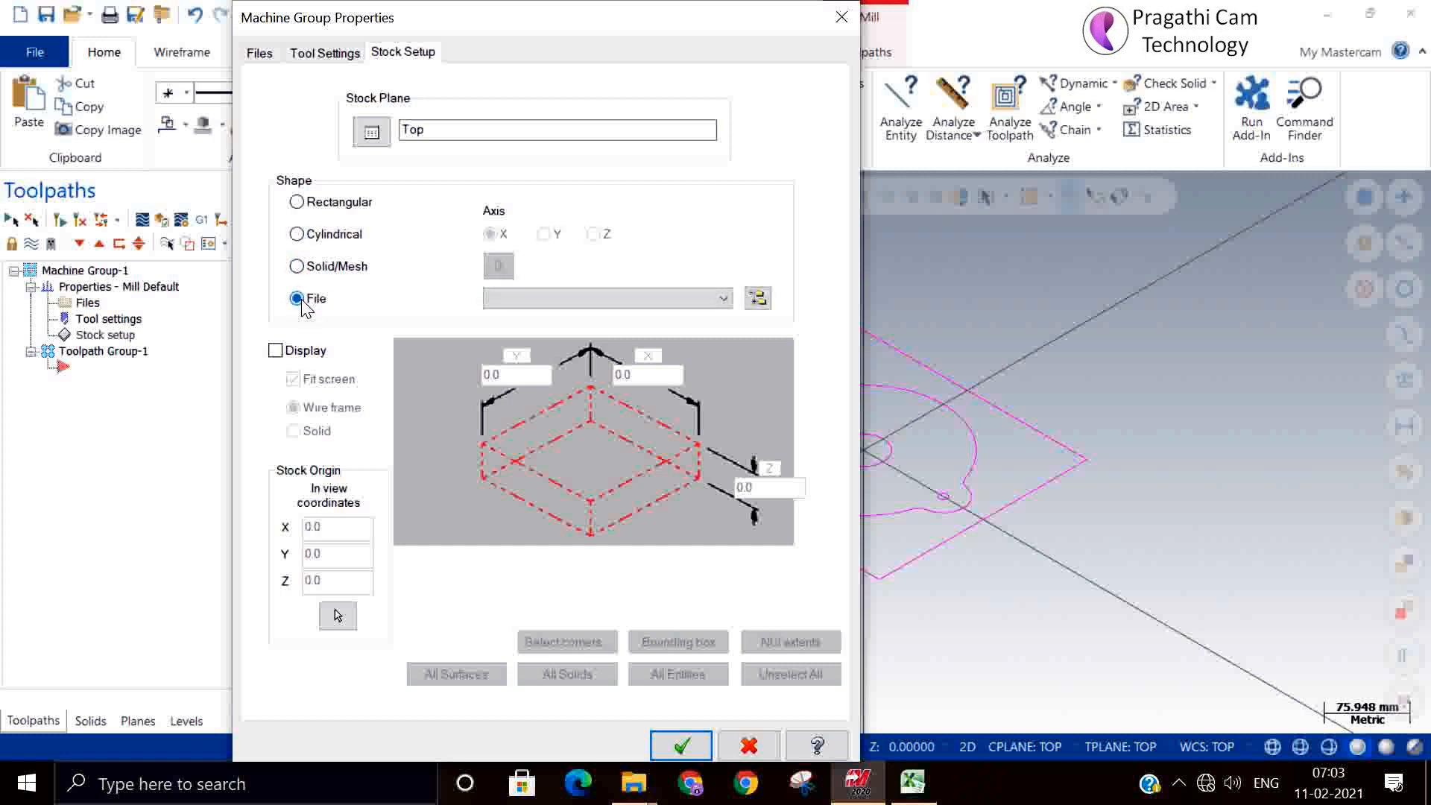
{"action": "left_click", "coordinate": [298, 202]}
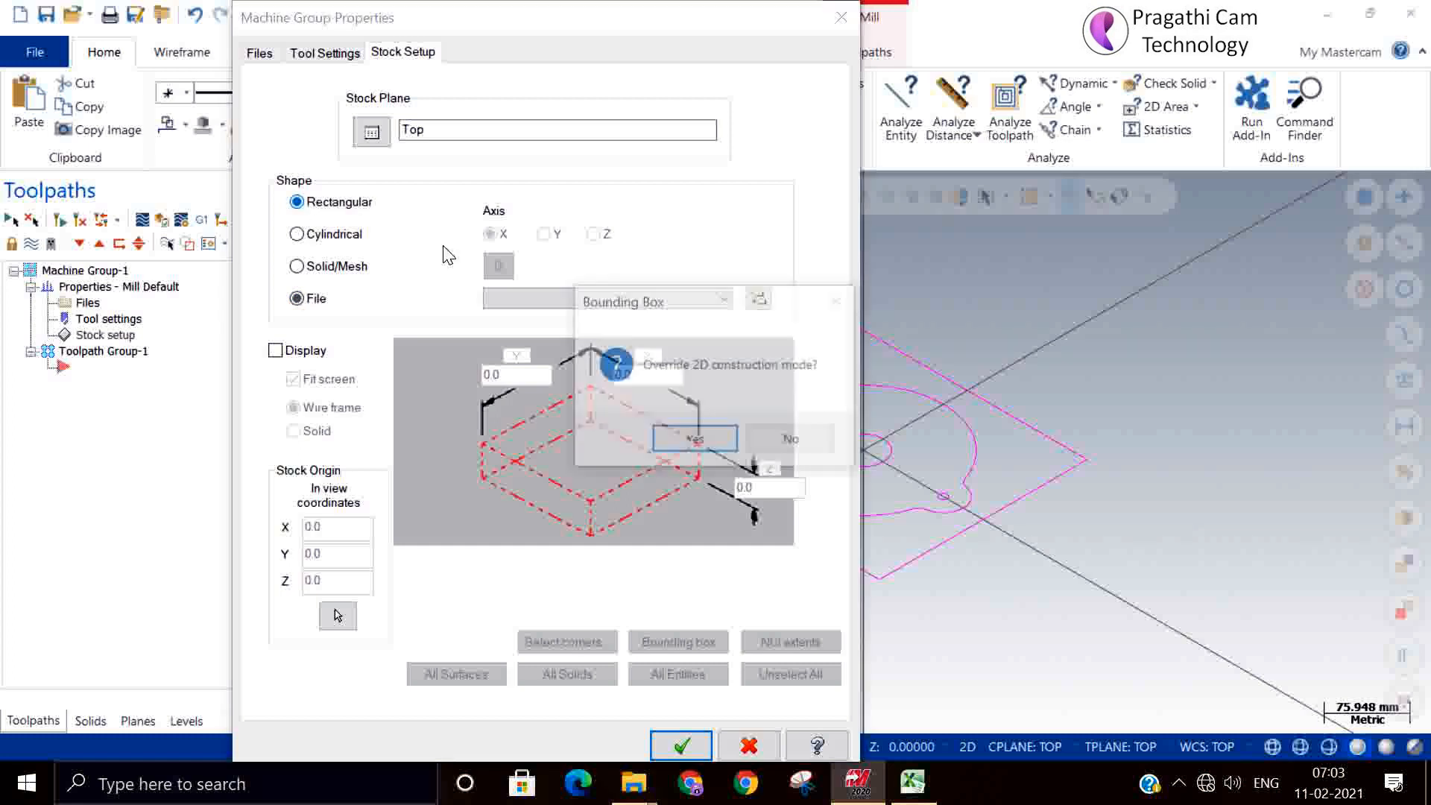
{"action": "left_click", "coordinate": [707, 442]}
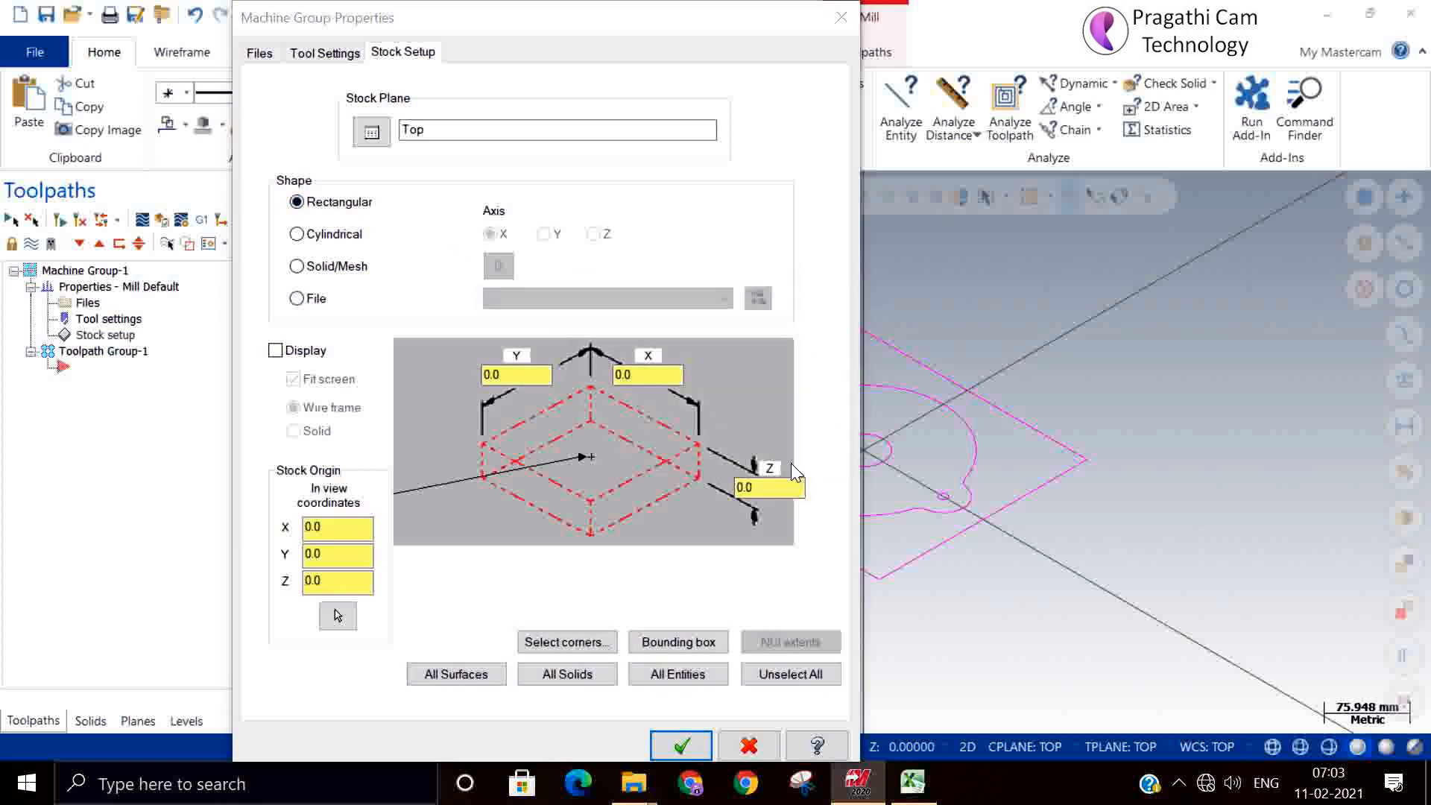
- Turn on the stock display as a wireframe fitted to the screen, also trying the solid style
{"action": "left_click", "coordinate": [289, 352]}
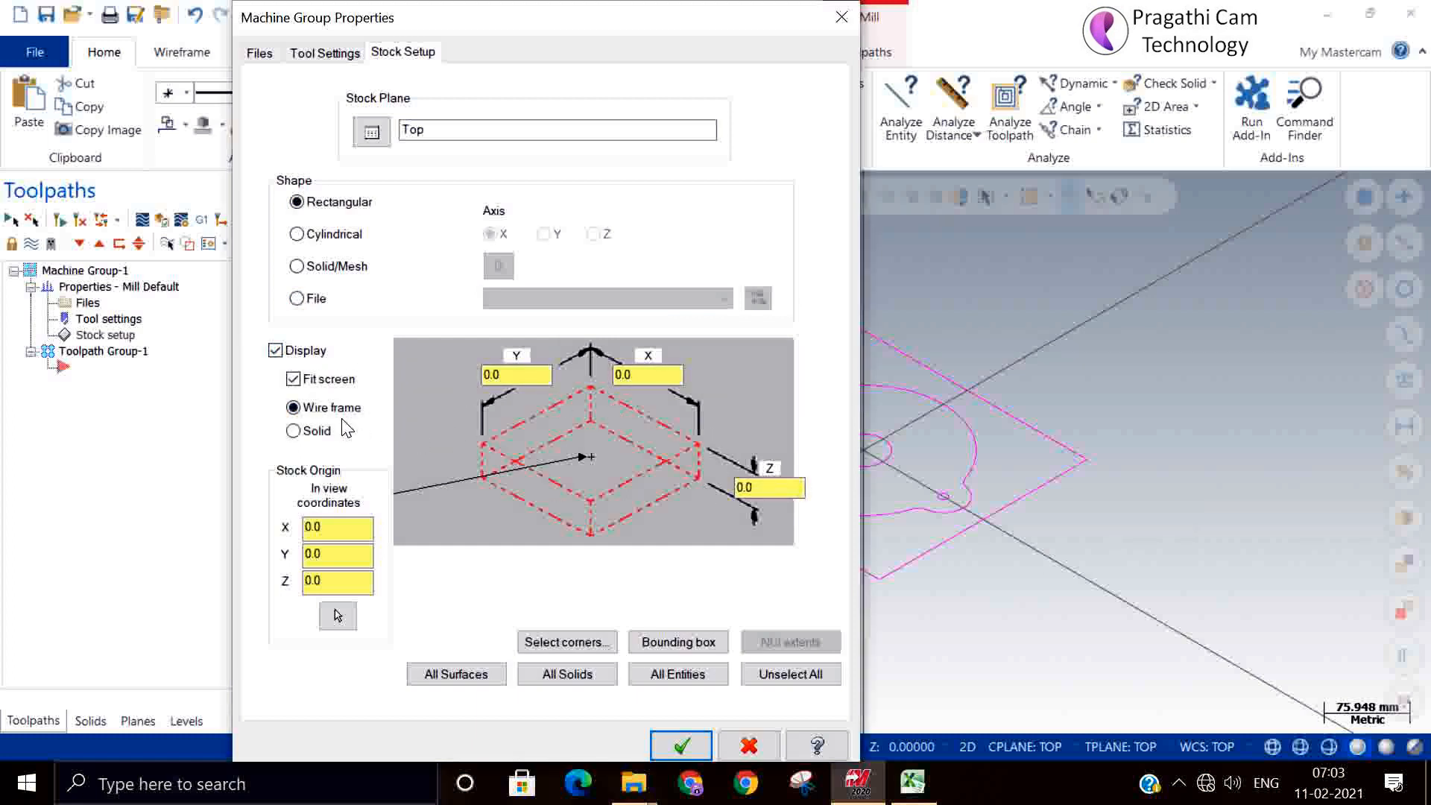
{"action": "left_click", "coordinate": [310, 432]}
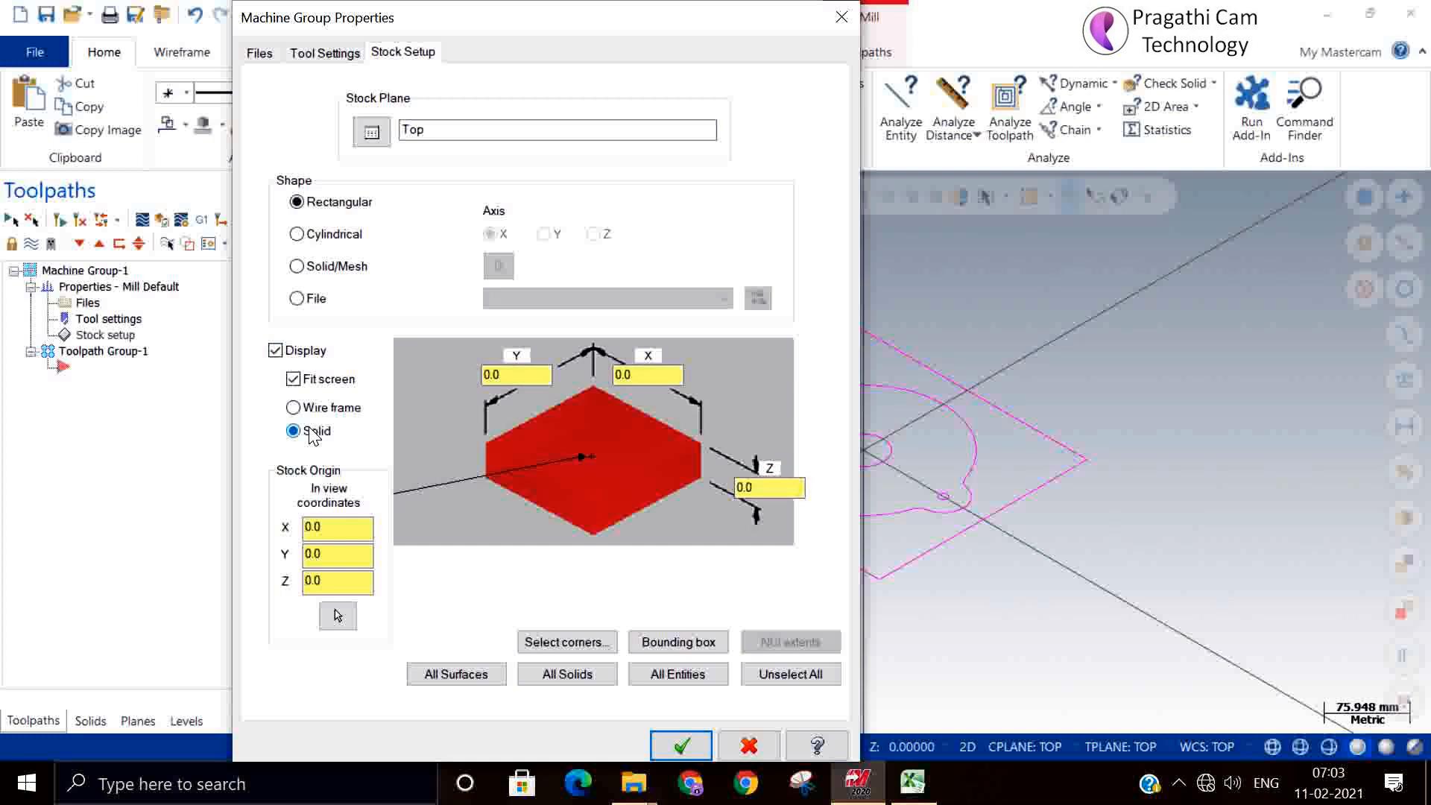
{"action": "left_click", "coordinate": [312, 408]}
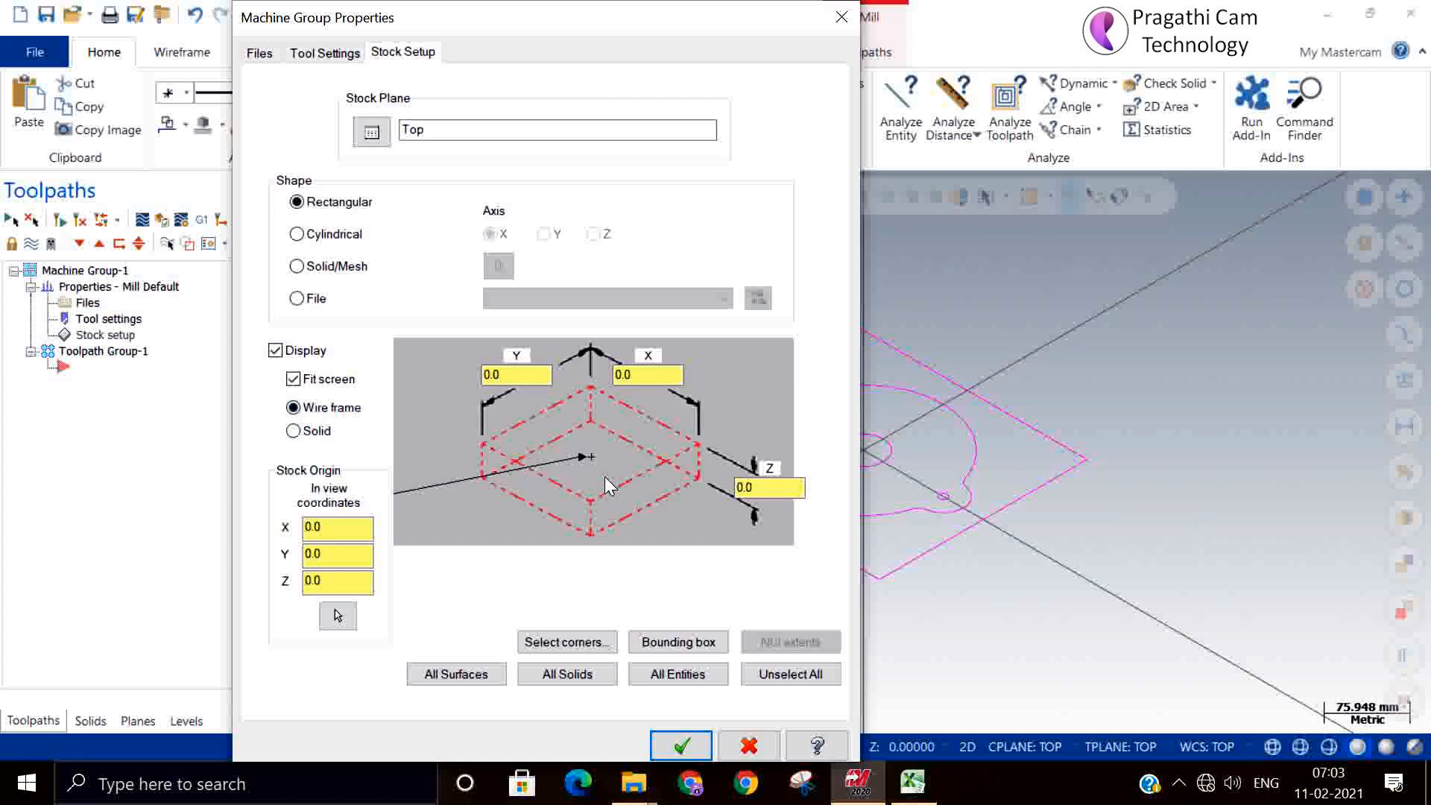
{"action": "left_click", "coordinate": [275, 350]}
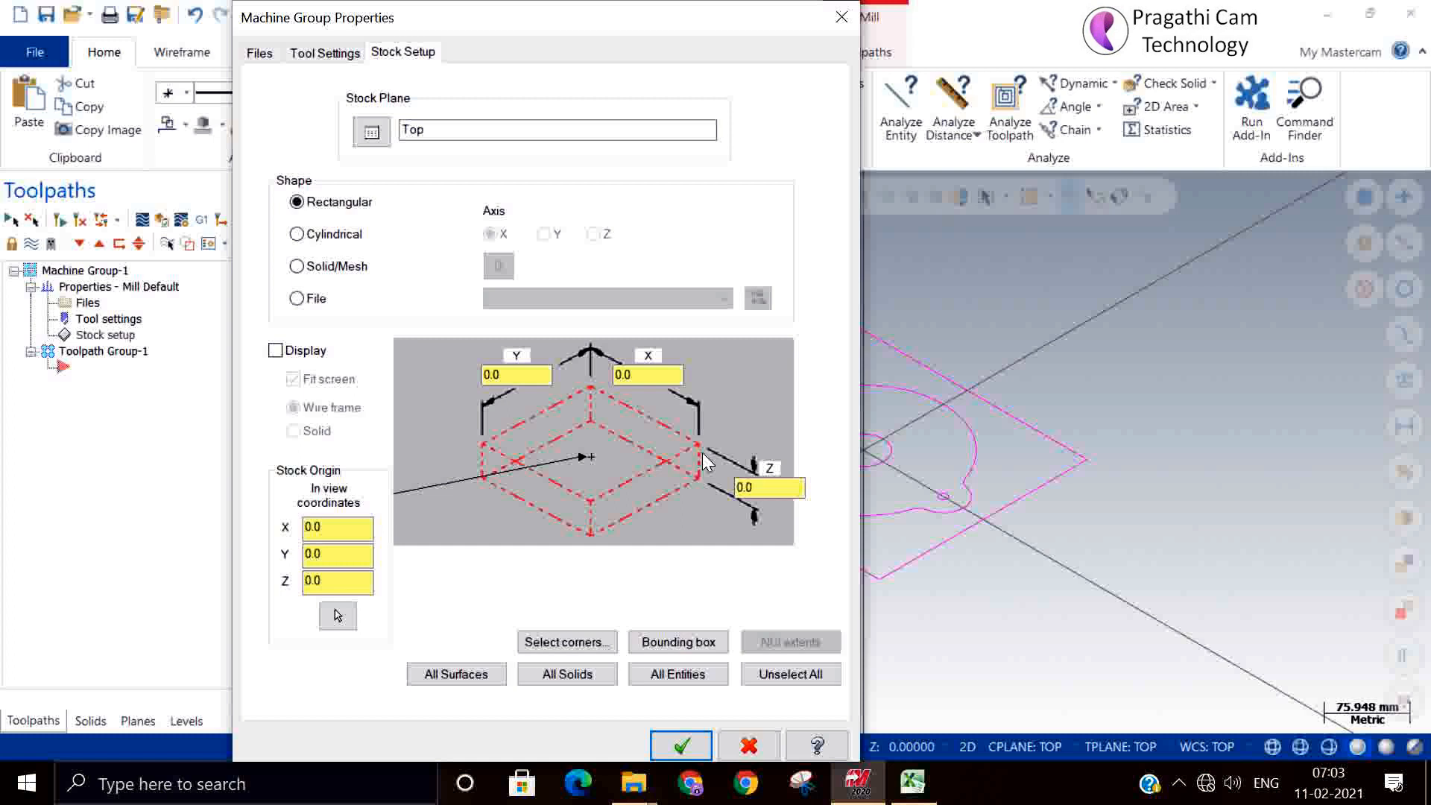
{"action": "left_click", "coordinate": [276, 351]}
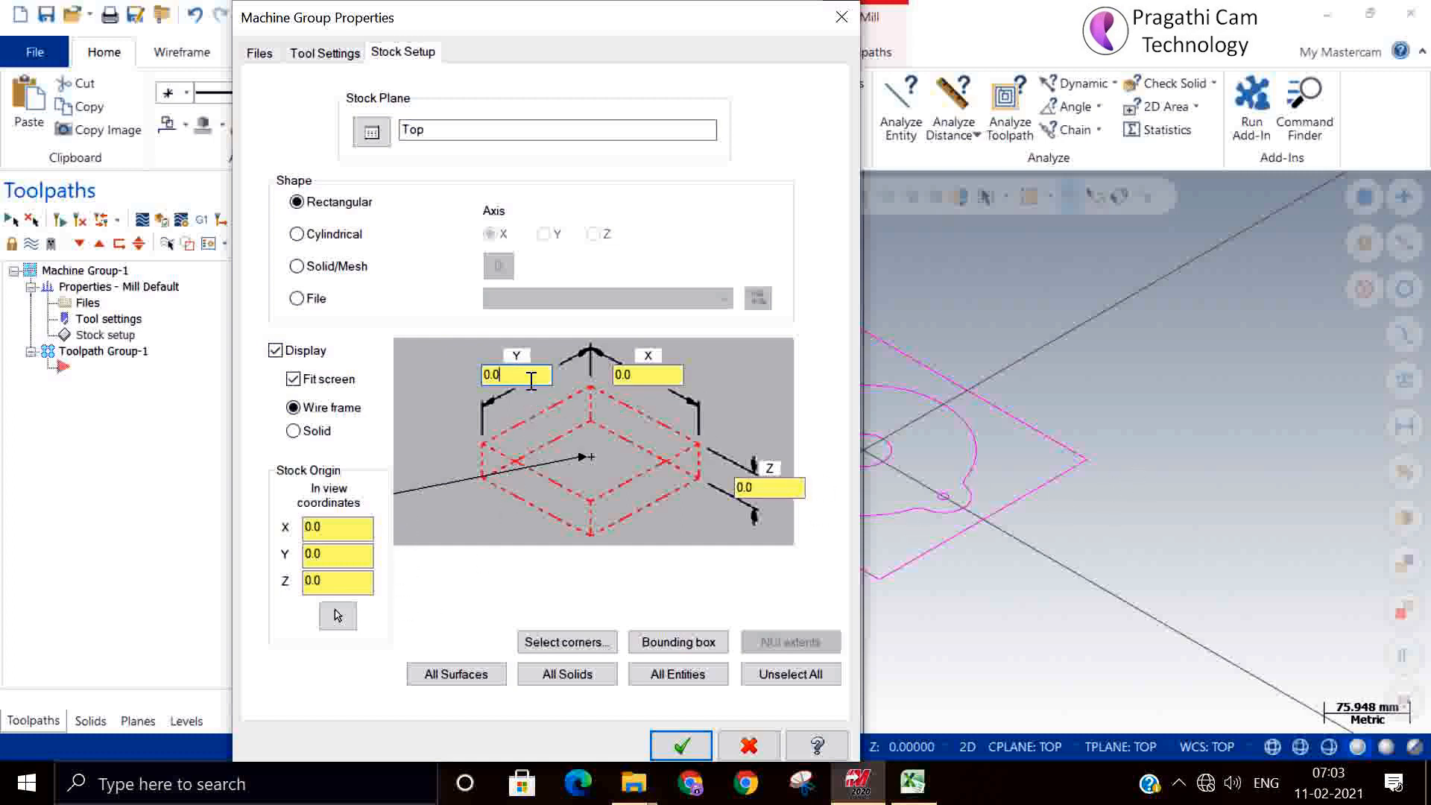
- Size the stock from the rectangle's minimum and maximum XY corners, set its Z thickness to 50 mm, and accept it
{"action": "left_click", "coordinate": [641, 375]}
{"action": "left_click", "coordinate": [762, 488]}
{"action": "left_click", "coordinate": [601, 645]}
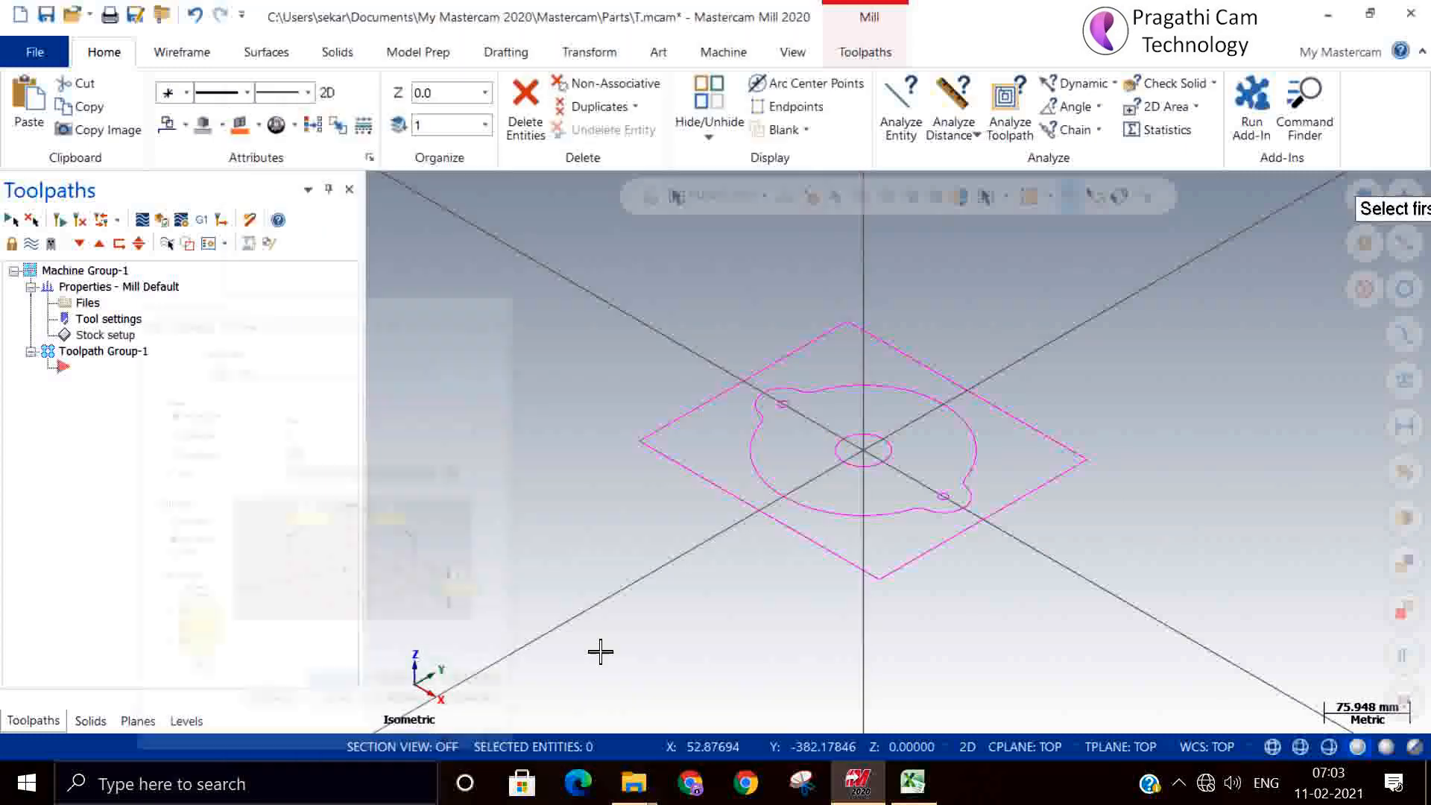
{"action": "left_click", "coordinate": [640, 440]}
{"action": "left_click", "coordinate": [1102, 474]}
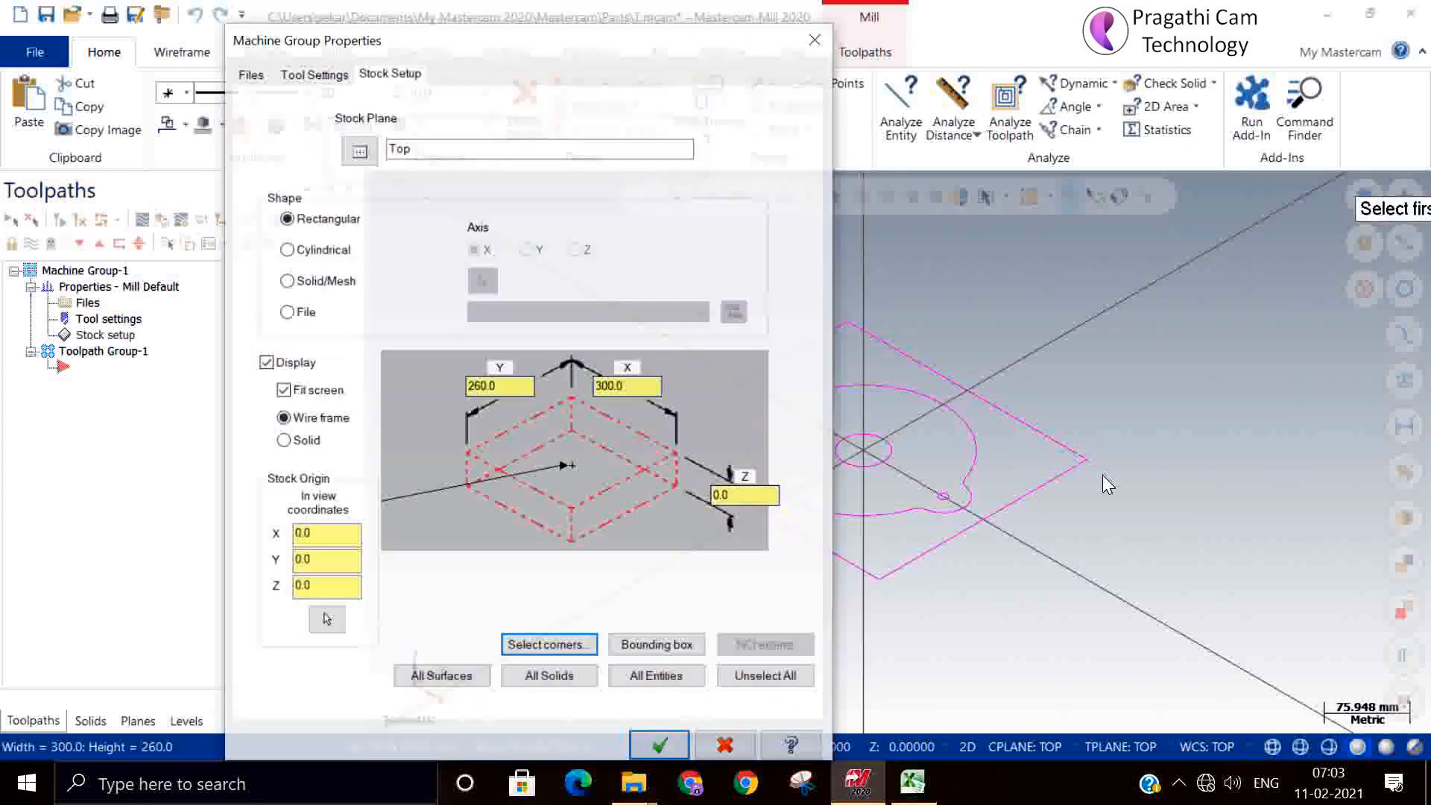
{"action": "double_click", "coordinate": [783, 487]}
{"action": "type", "text": "50"}
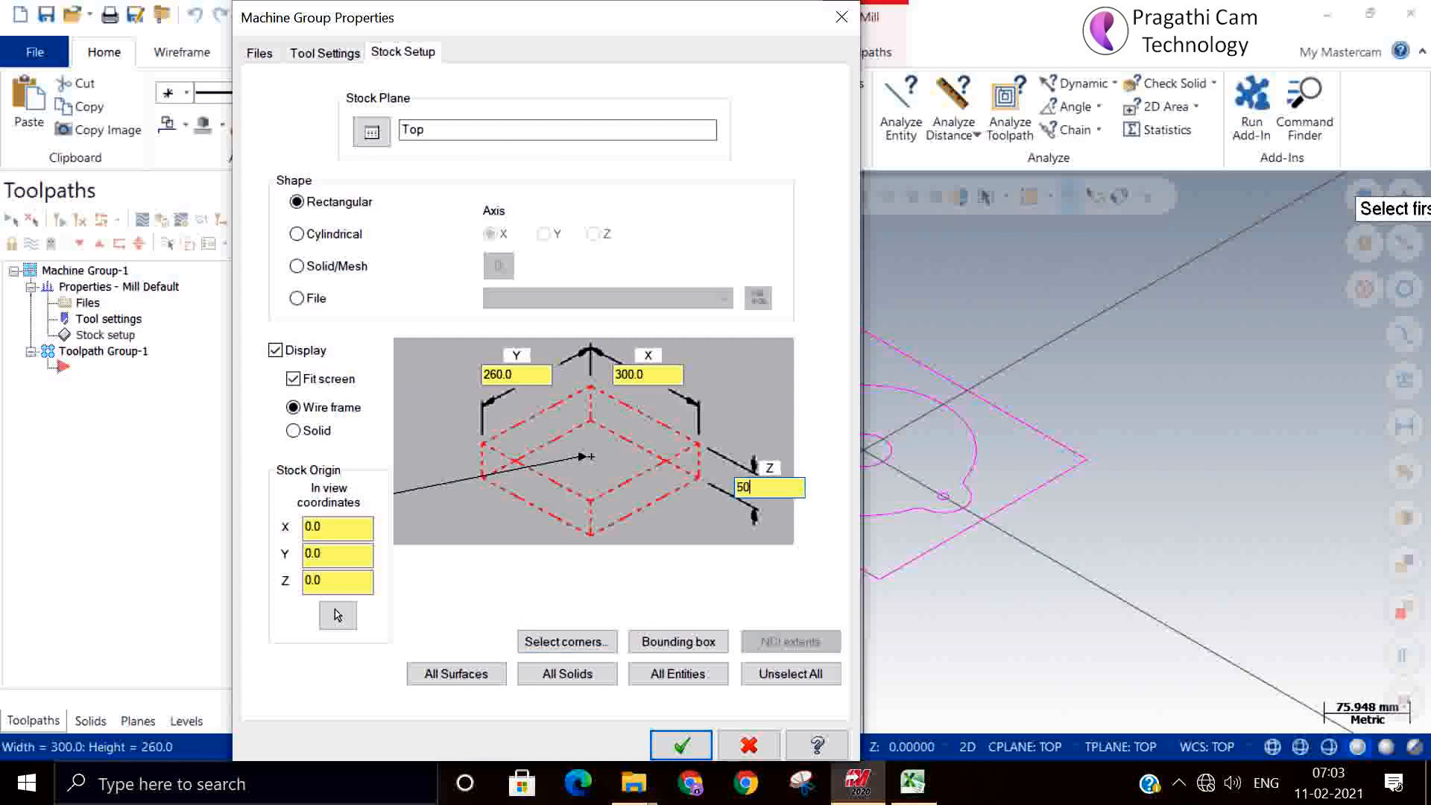
{"action": "left_click", "coordinate": [686, 743]}
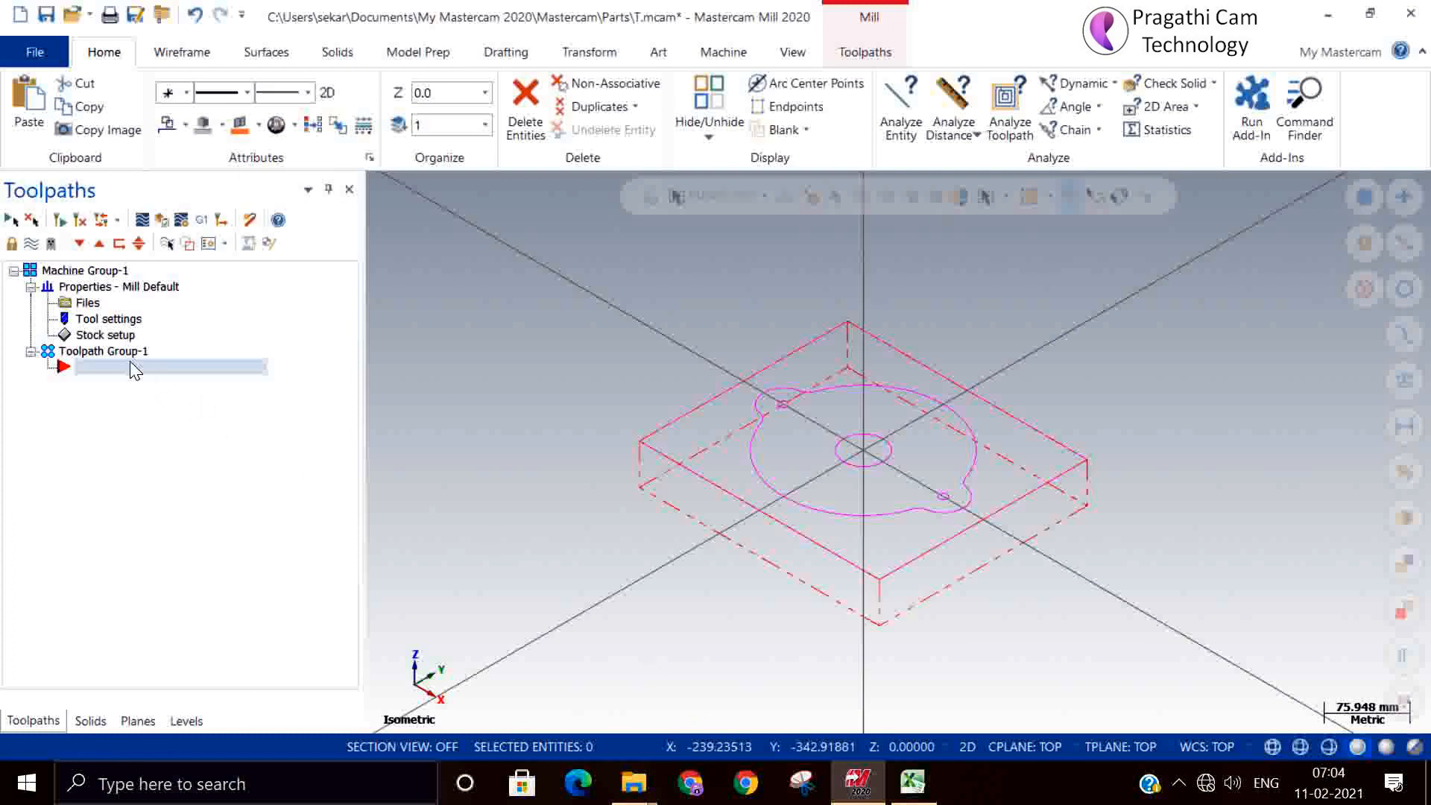
- Reopen the stock setup and pick the rectangle's two opposite corners again as the stock extents
{"action": "left_click", "coordinate": [106, 336]}
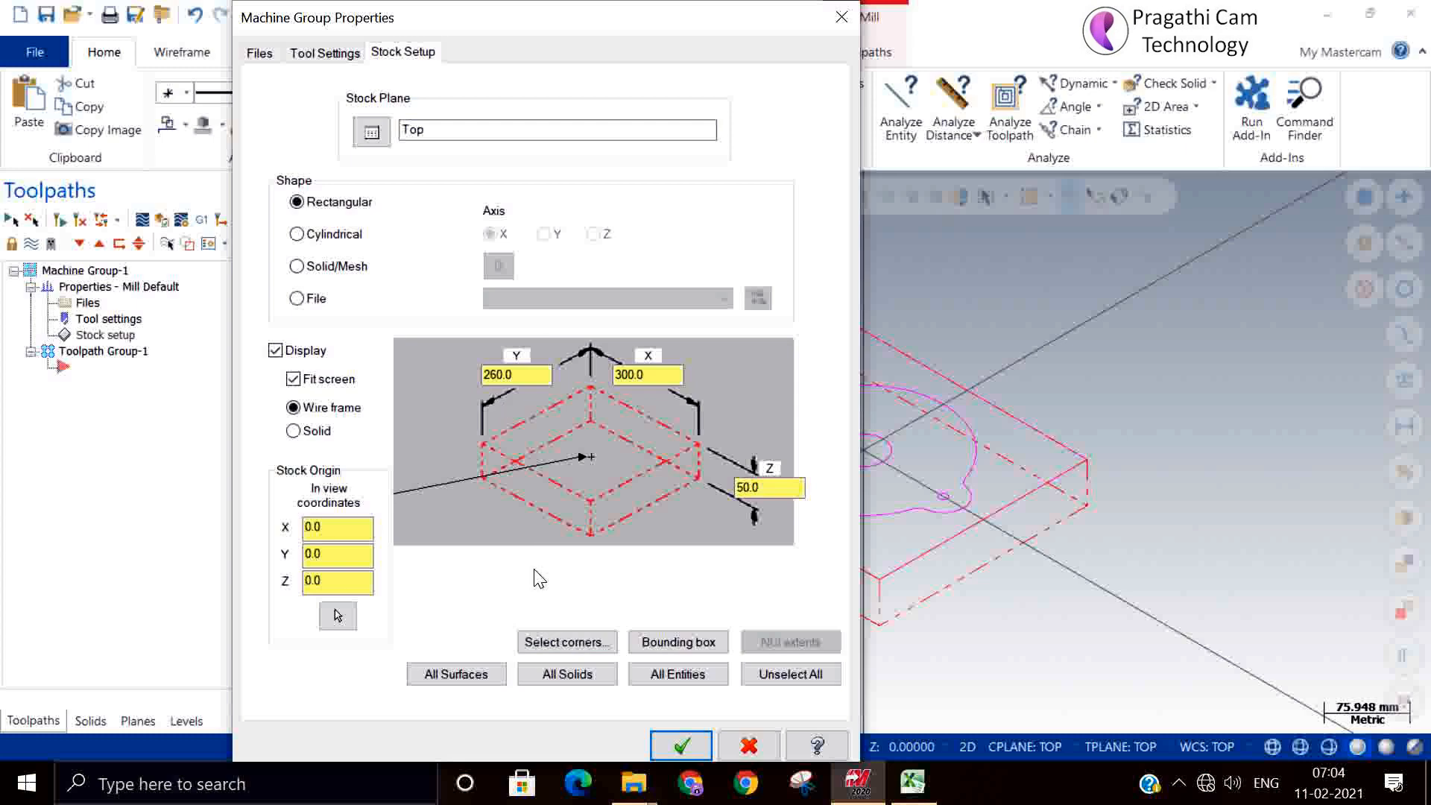
{"action": "left_click", "coordinate": [561, 642]}
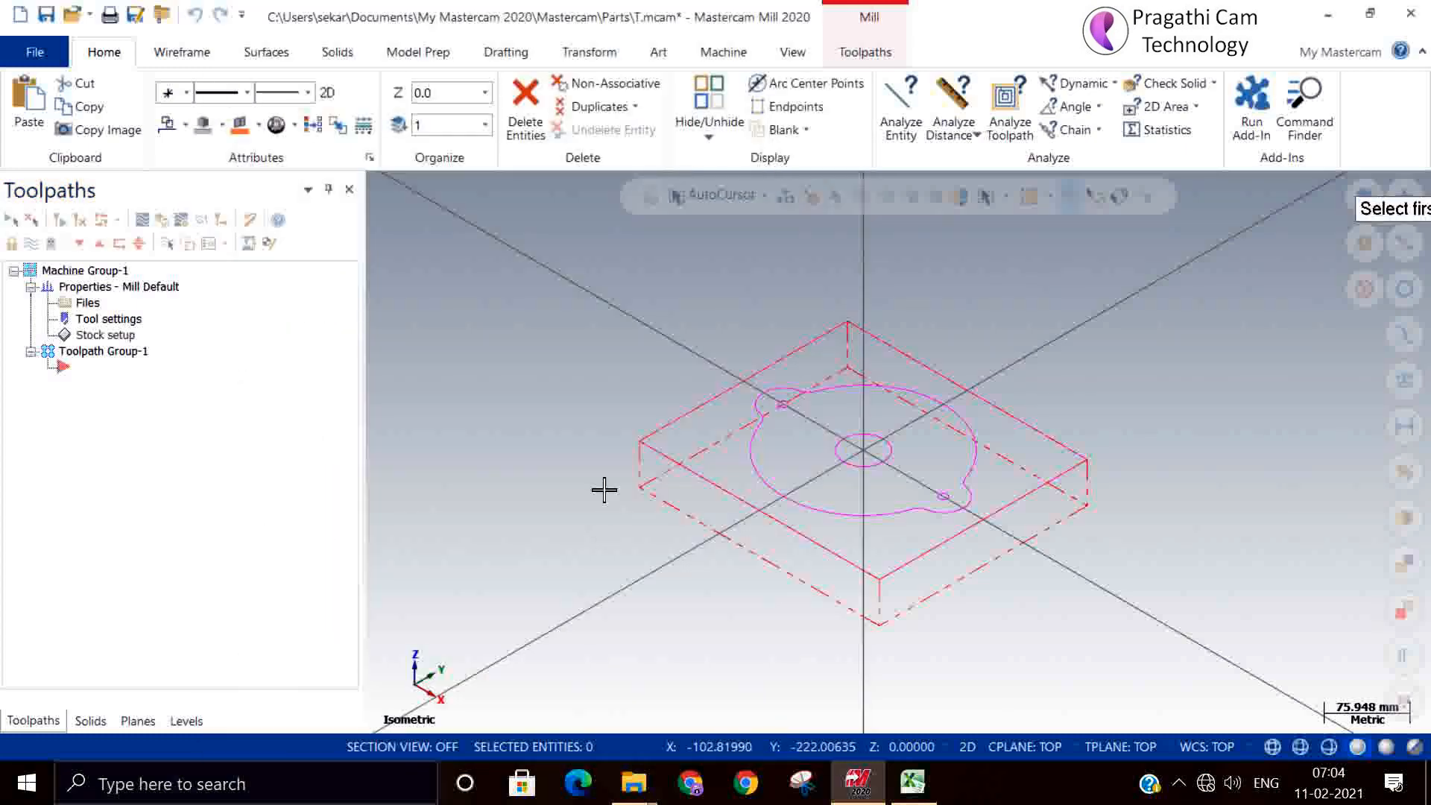
{"action": "left_click", "coordinate": [640, 442]}
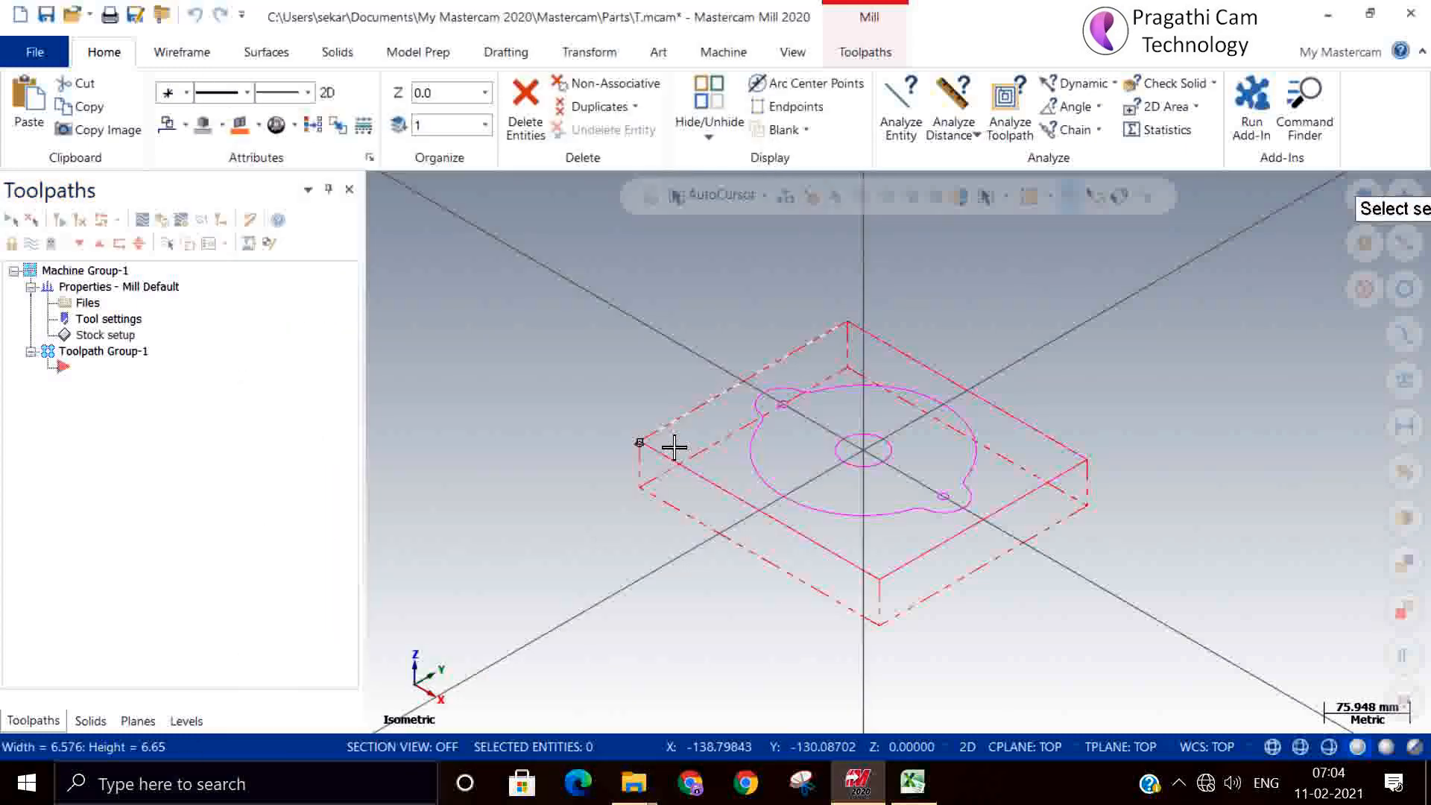
{"action": "left_click", "coordinate": [1092, 468]}
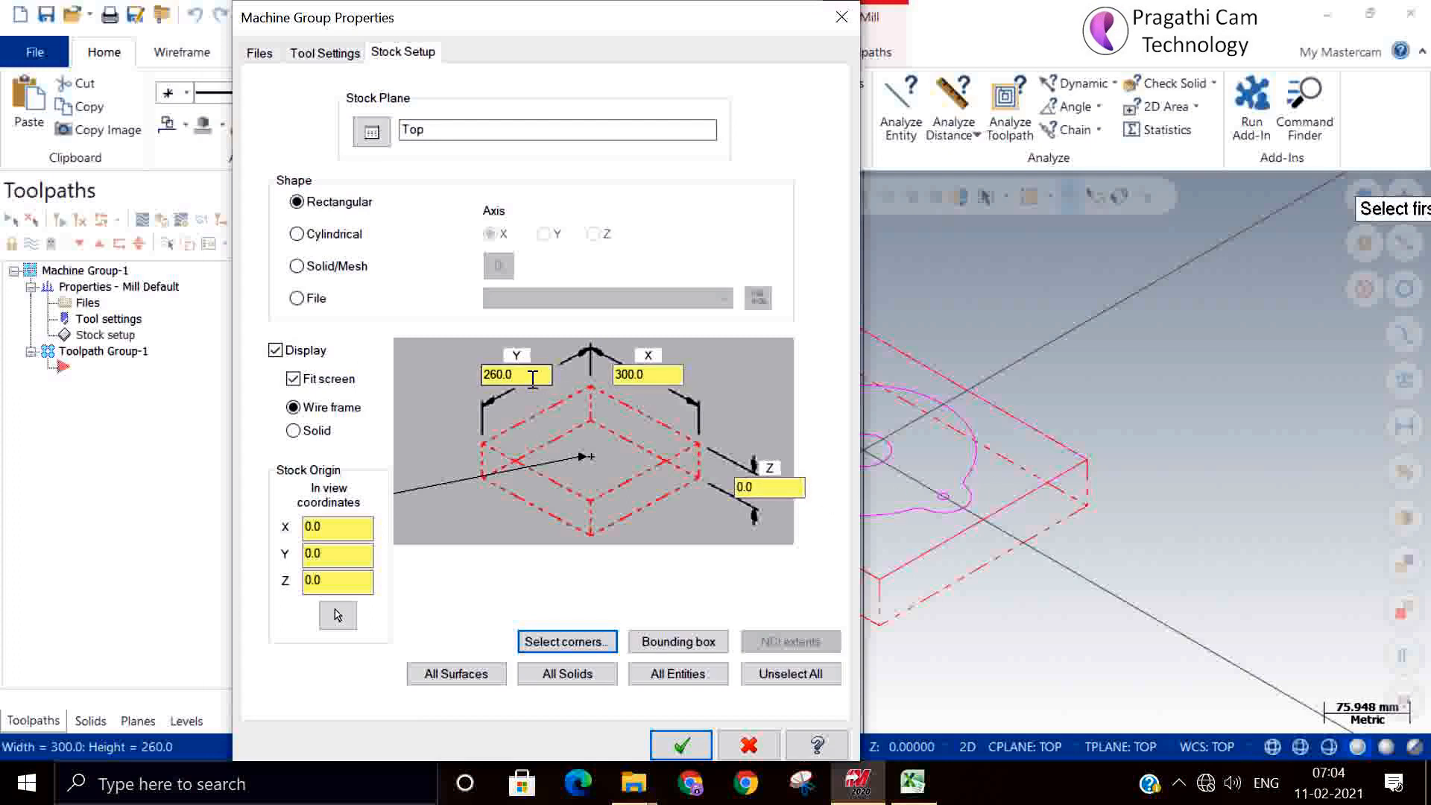
- Enlarge the stock to Y 270, X 310 and Z 50 mm, accept it, and inspect its margin around the rectangle
{"action": "left_click_drag", "start_coordinate": [530, 376], "coordinate": [300, 365]}
{"action": "type", "text": "270"}
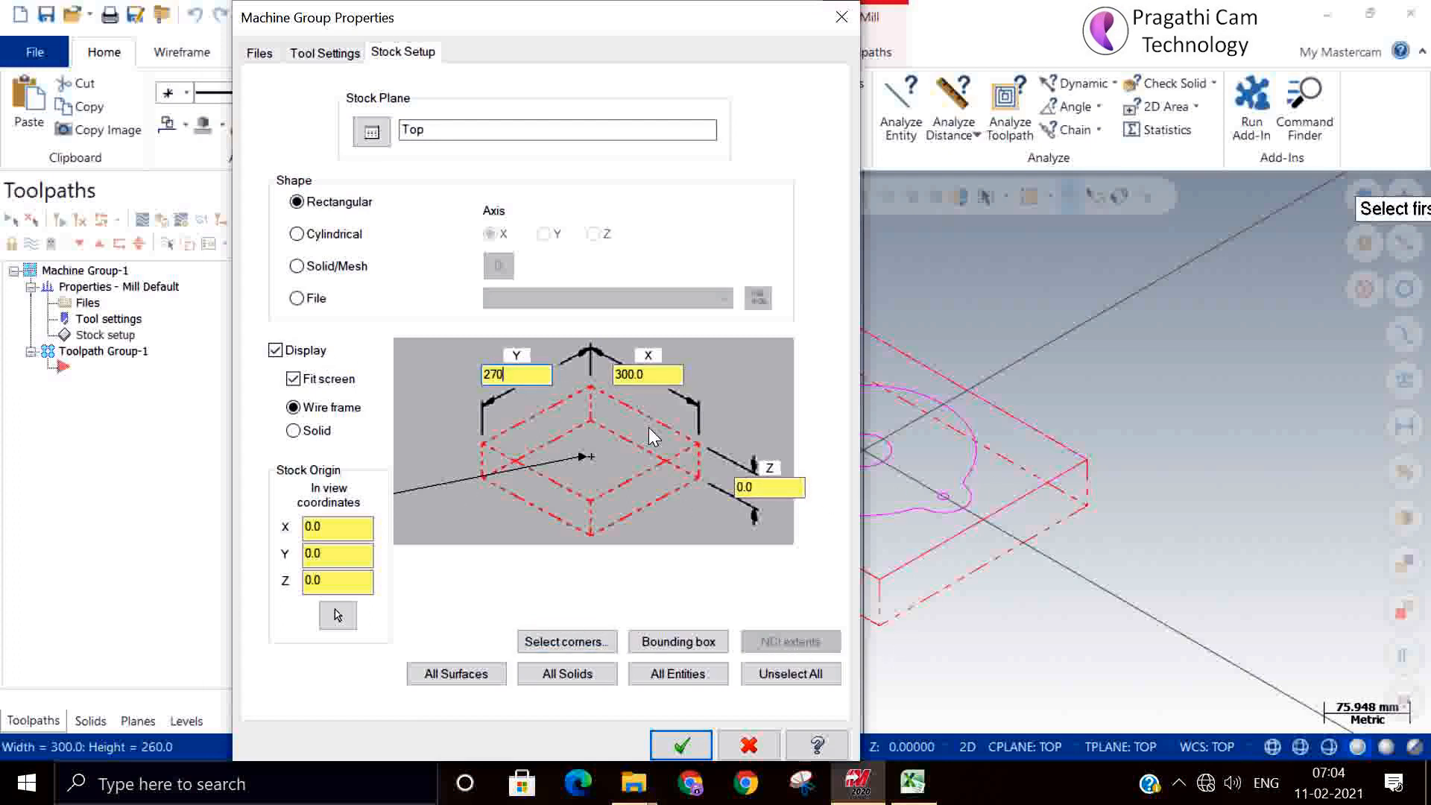
{"action": "left_click_drag", "start_coordinate": [677, 375], "coordinate": [615, 375]}
{"action": "type", "text": "3"}
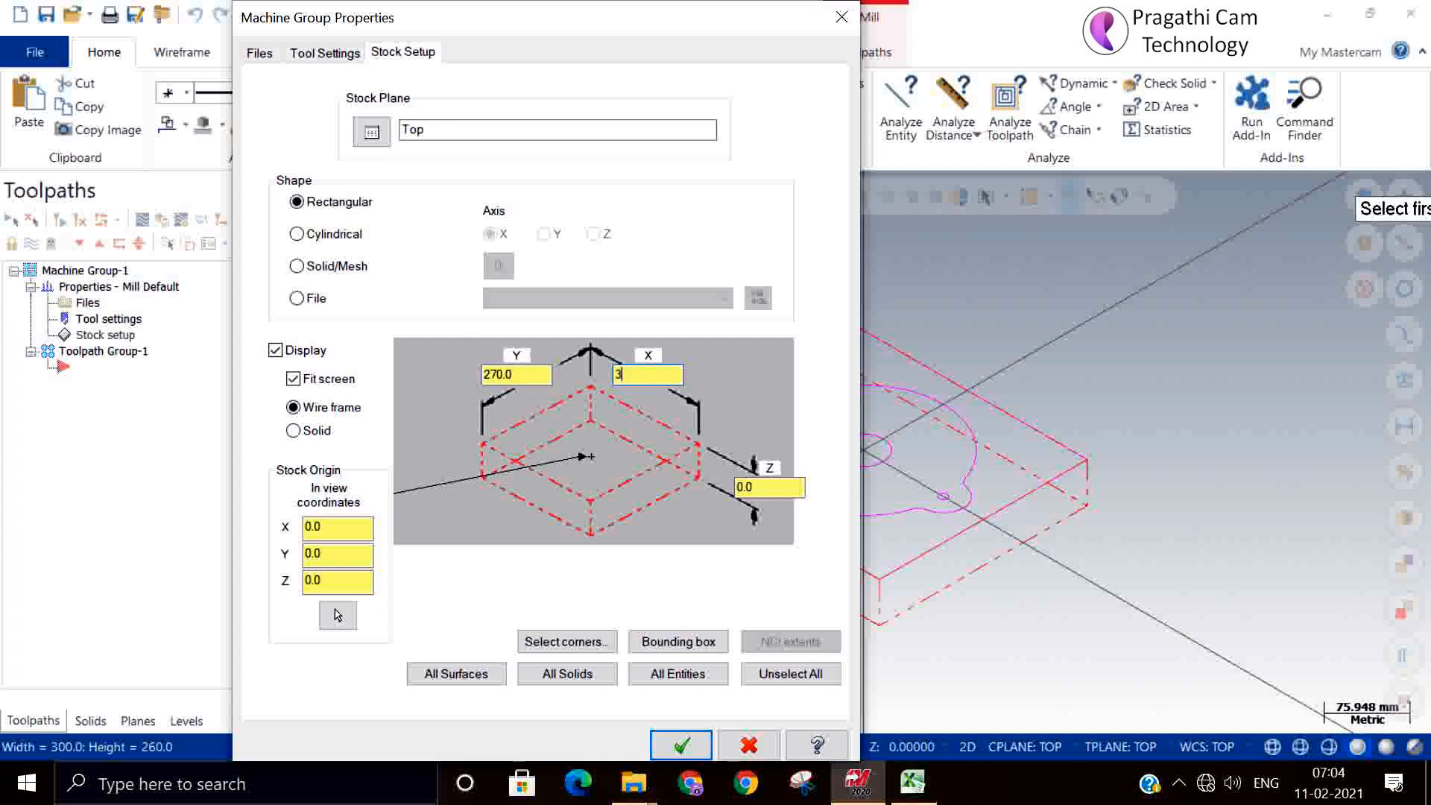
{"action": "type", "text": "10"}
{"action": "key", "text": "Tab"}
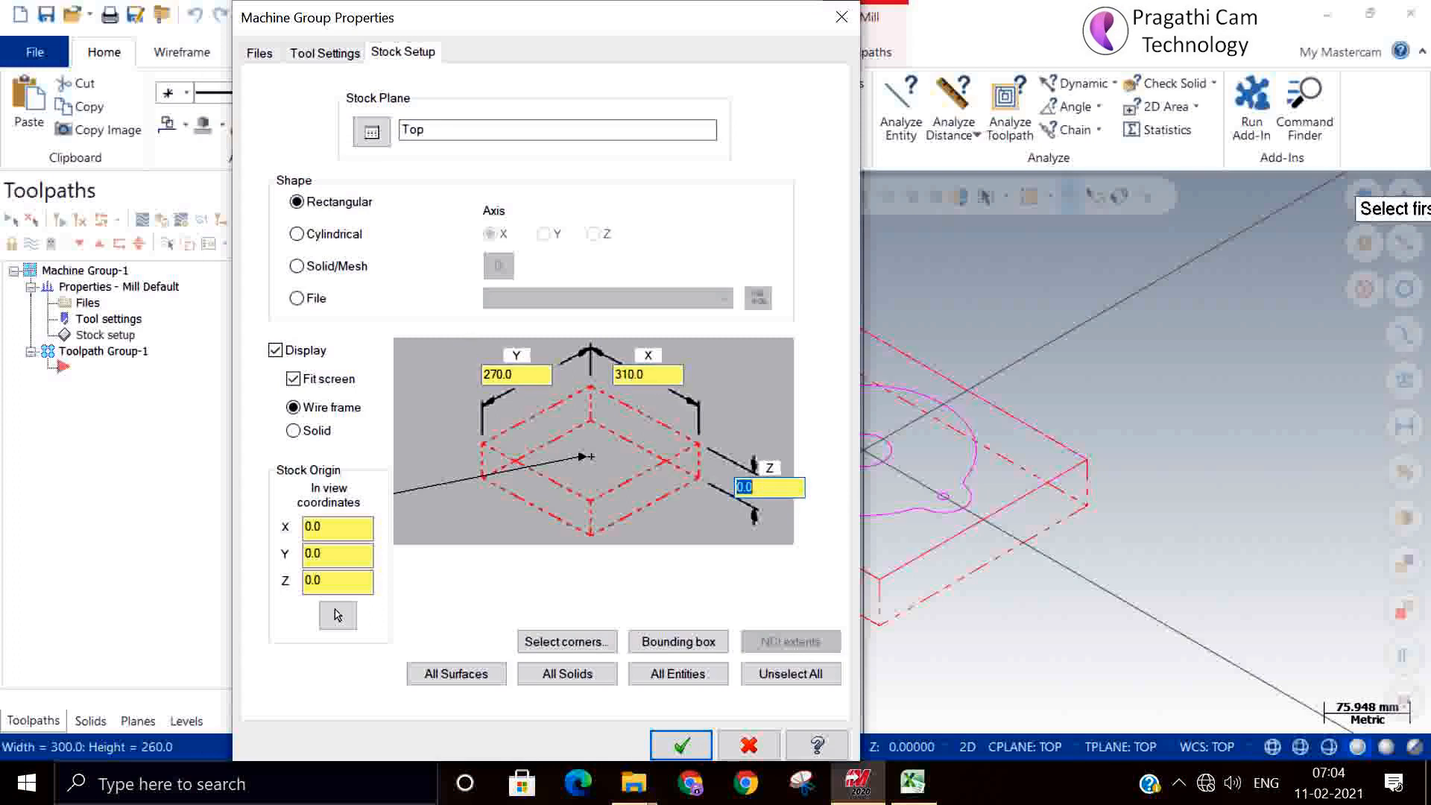
{"action": "type", "text": "50"}
{"action": "left_click", "coordinate": [682, 744]}
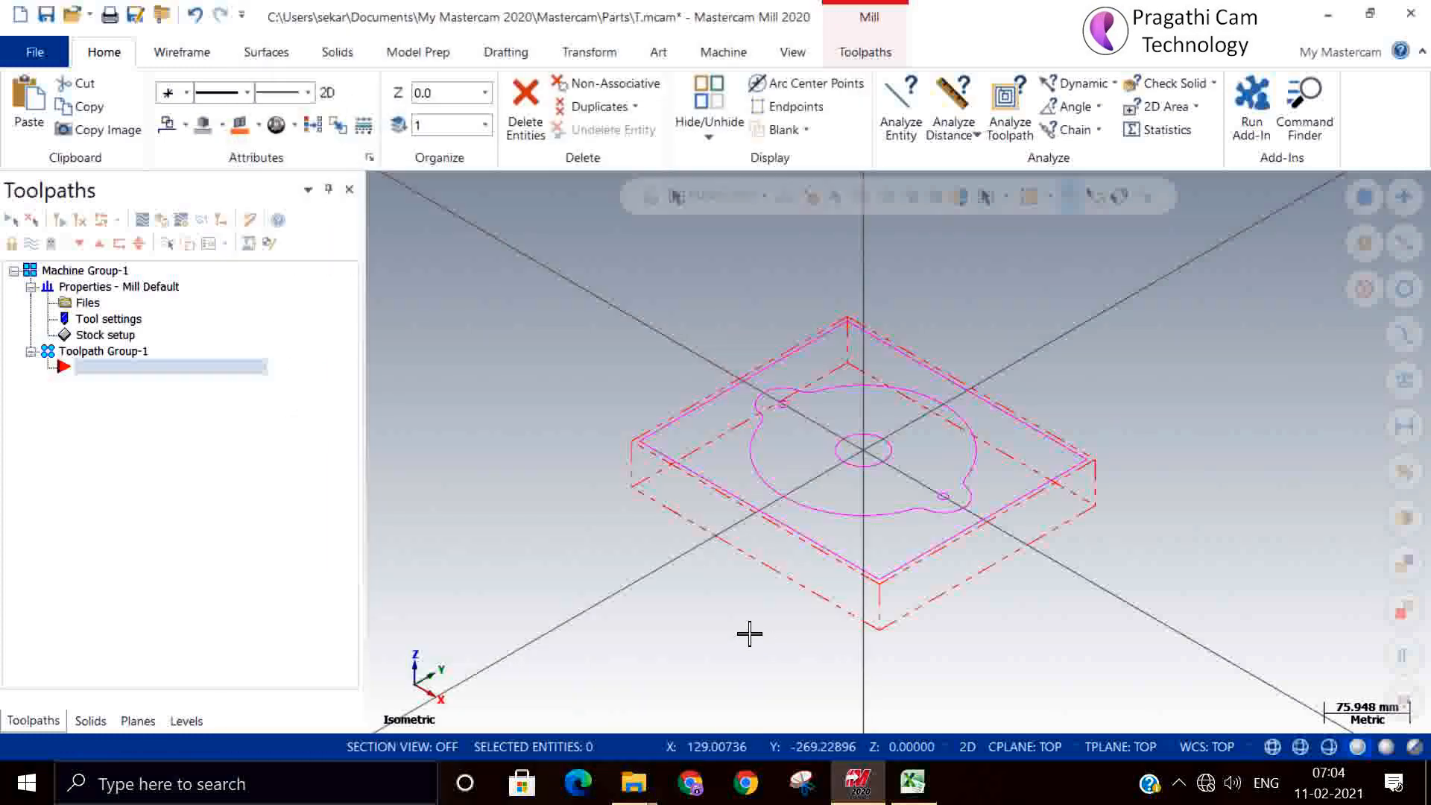
{"action": "scroll", "coordinate": [716, 395], "scroll_direction": "up", "scroll_amount": 3}
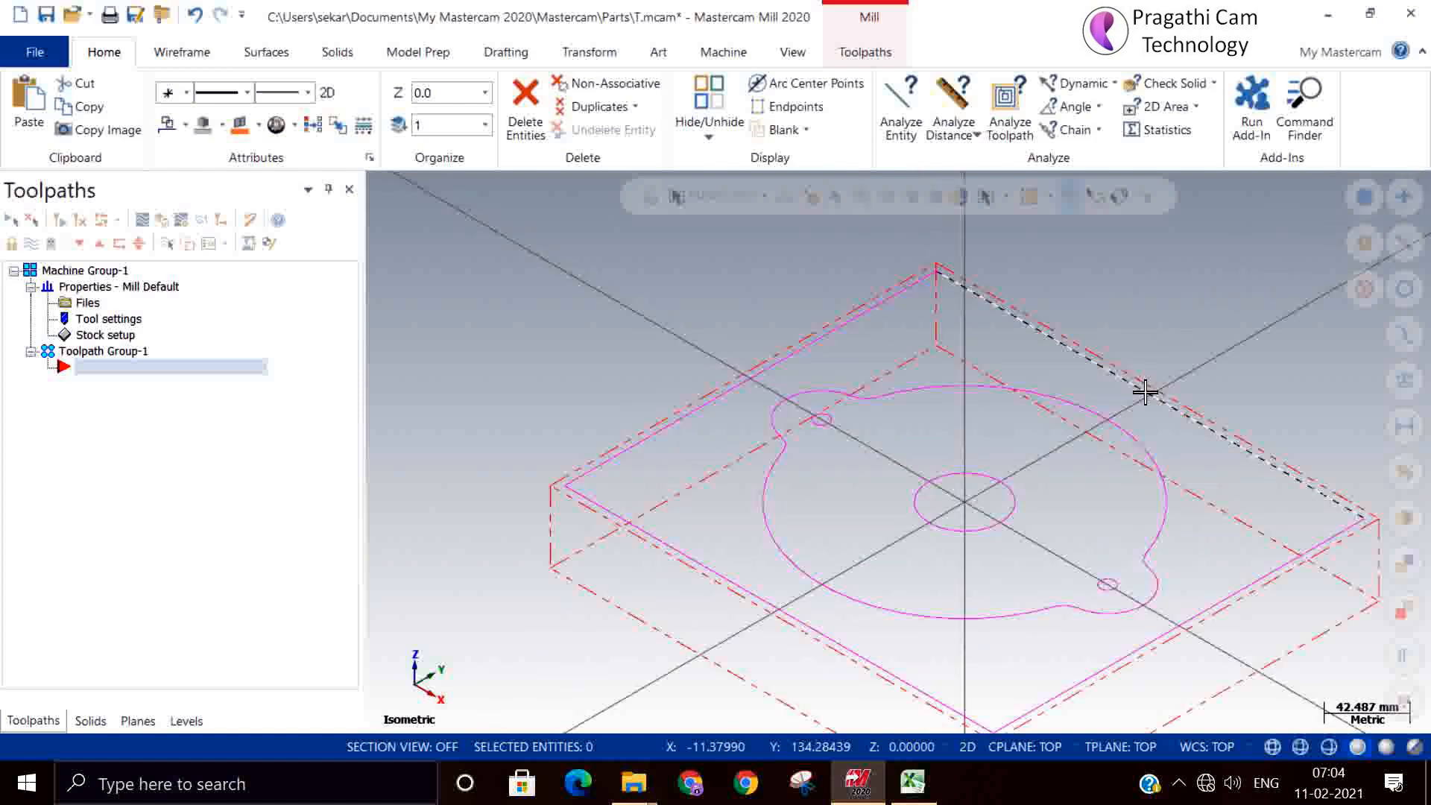
{"action": "scroll", "coordinate": [812, 492], "scroll_direction": "down", "scroll_amount": 2}
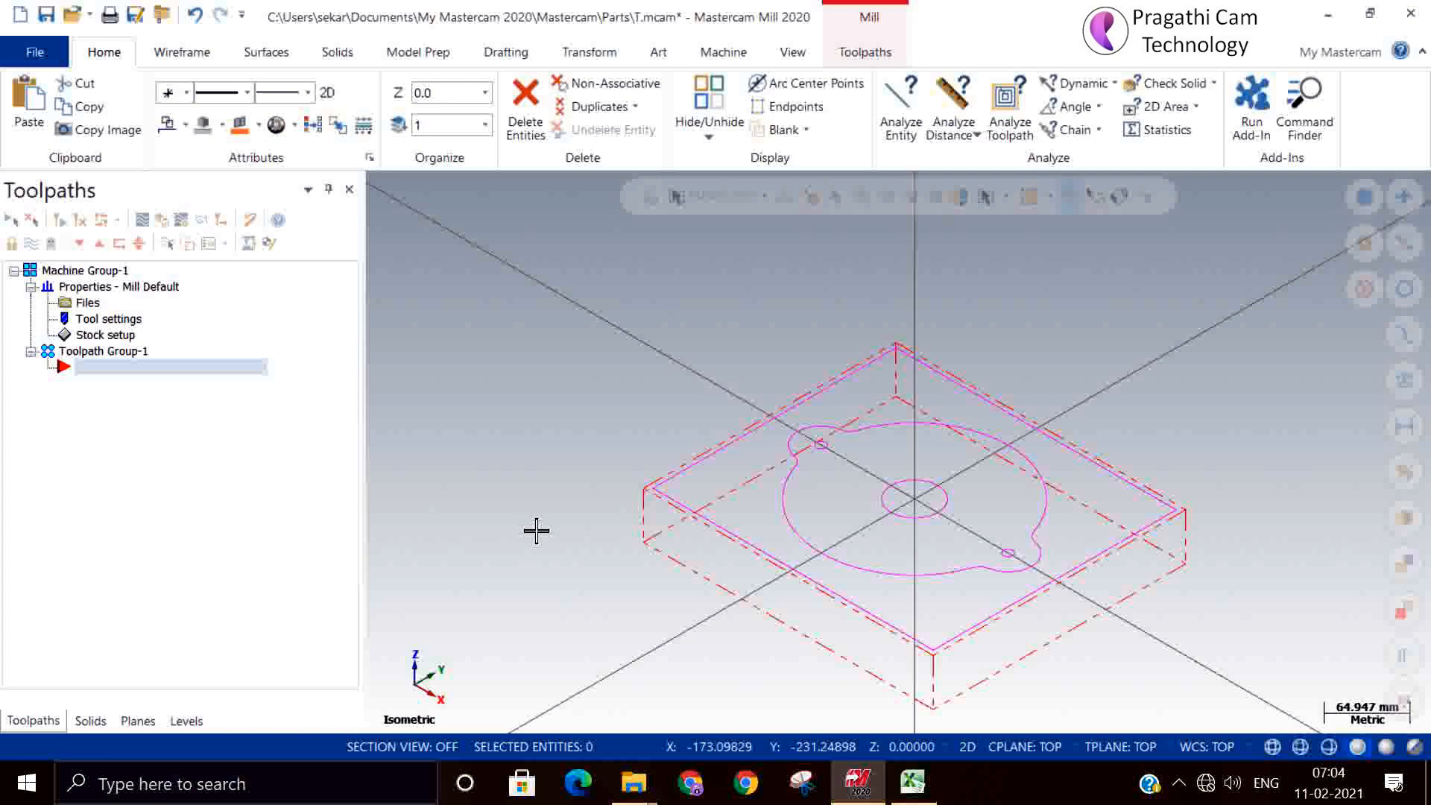
- Reopen the stock setup and size the rectangular stock with a bounding box around all of the flange geometry
{"action": "left_click", "coordinate": [105, 335]}
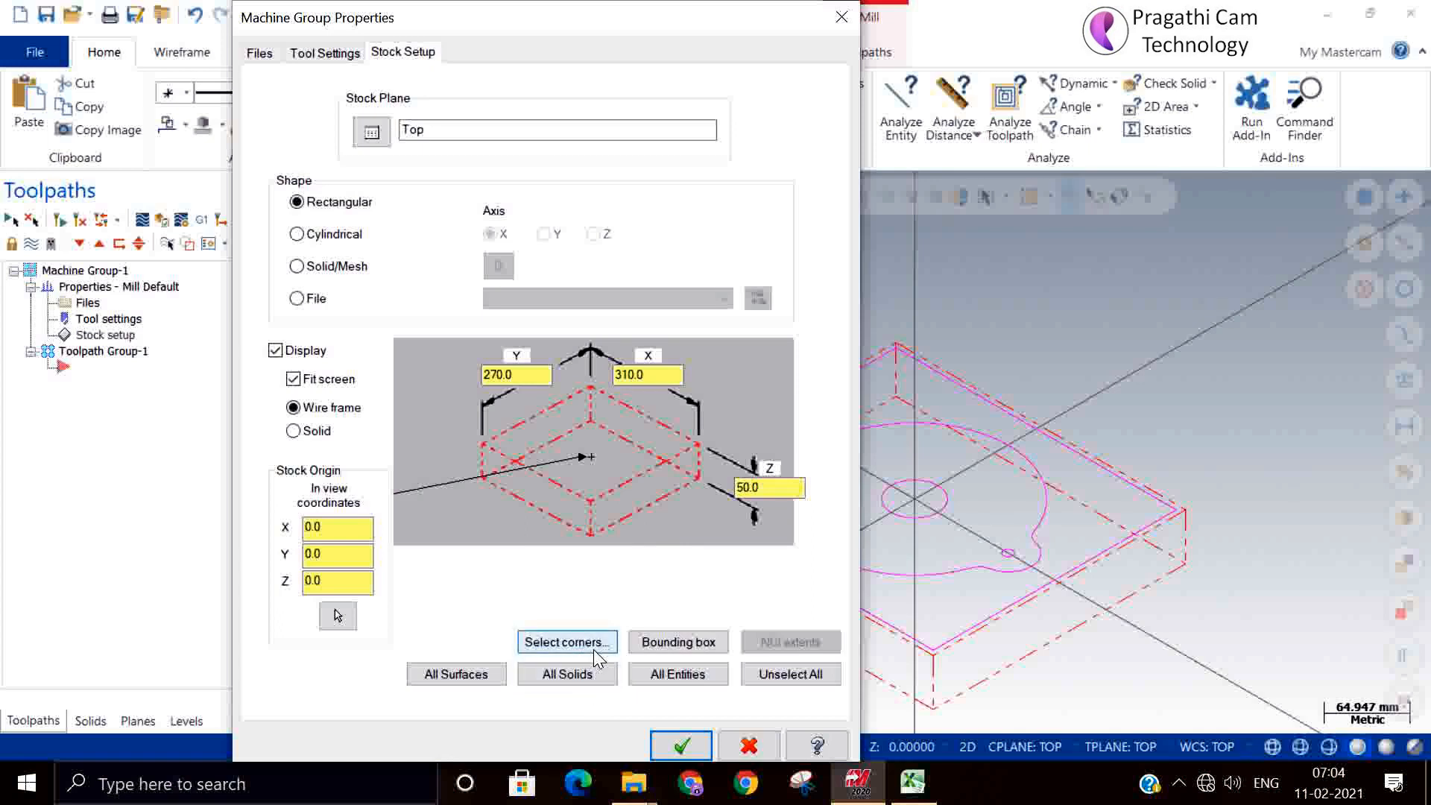
{"action": "left_click", "coordinate": [677, 643]}
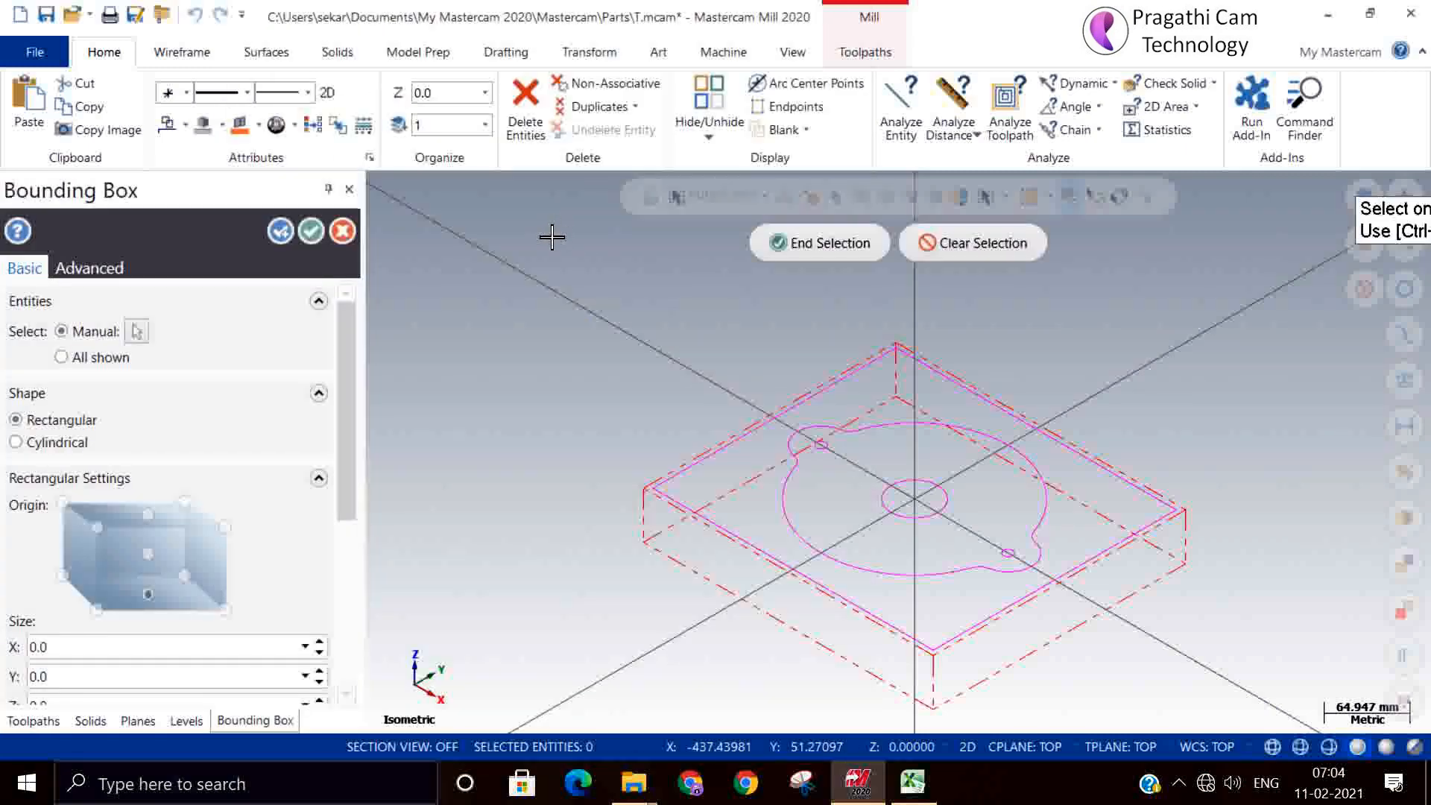
{"action": "left_click_drag", "start_coordinate": [544, 255], "coordinate": [1226, 675]}
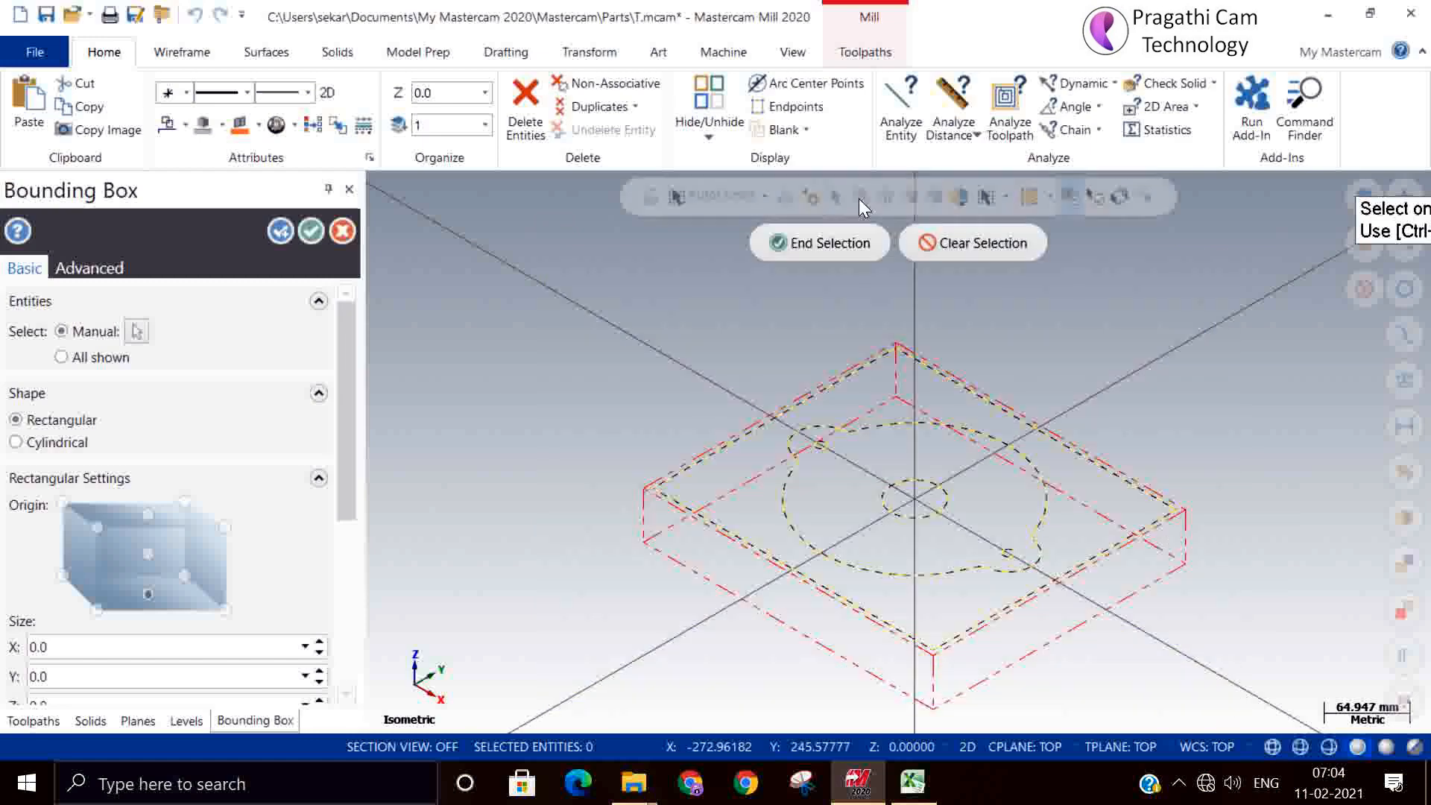
{"action": "left_click", "coordinate": [847, 233]}
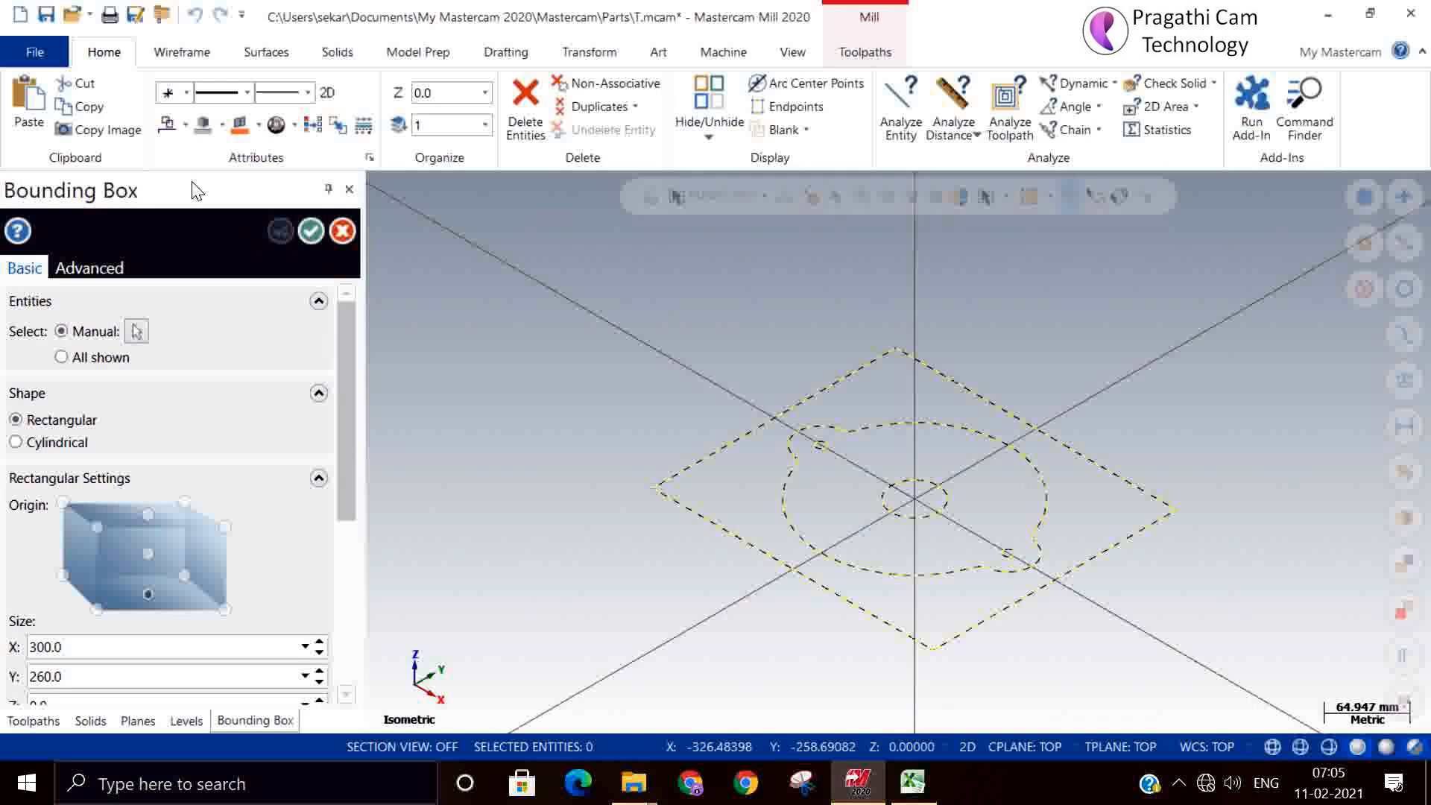
{"action": "left_click_drag", "start_coordinate": [352, 366], "coordinate": [355, 490]}
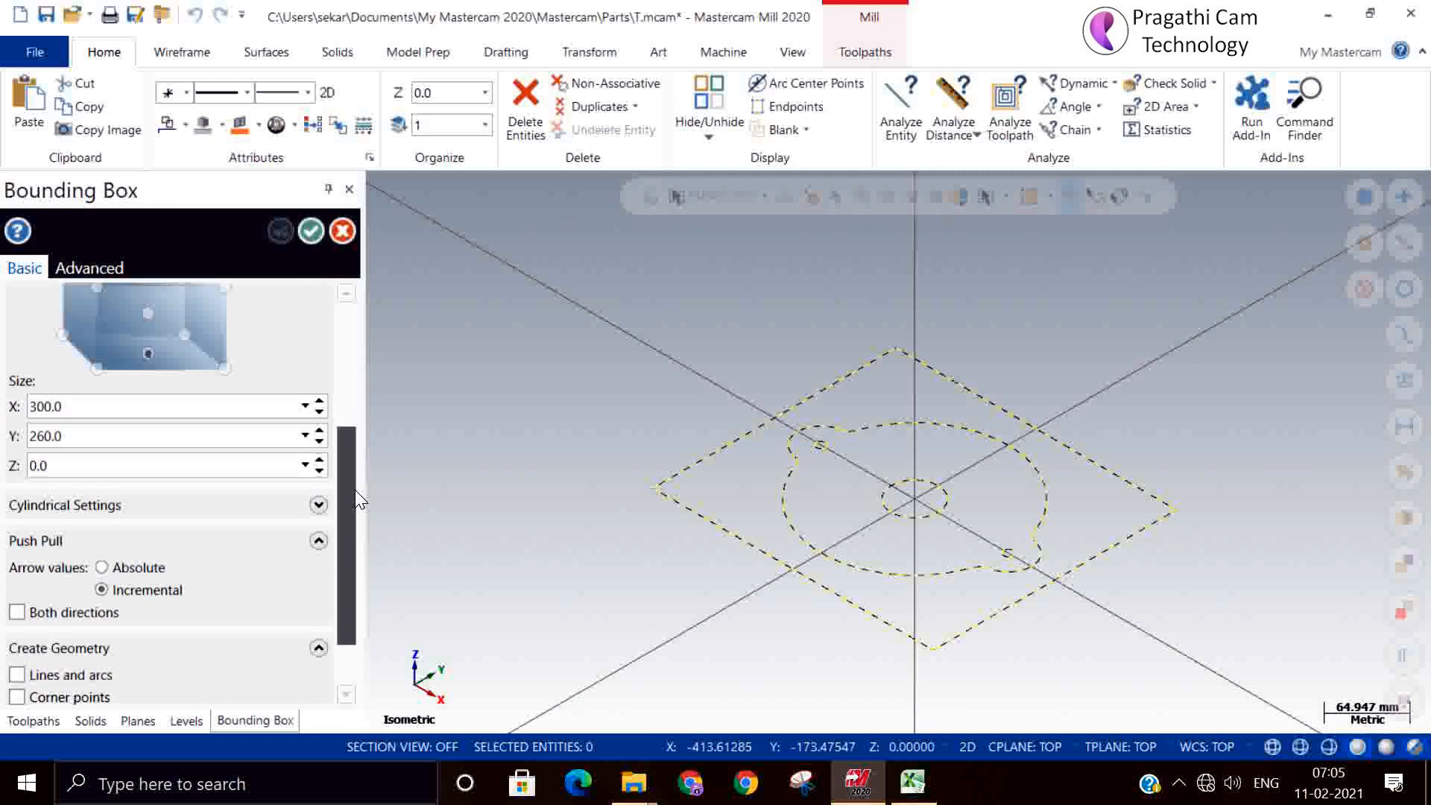
{"action": "left_click", "coordinate": [312, 232]}
{"action": "left_click", "coordinate": [782, 486]}
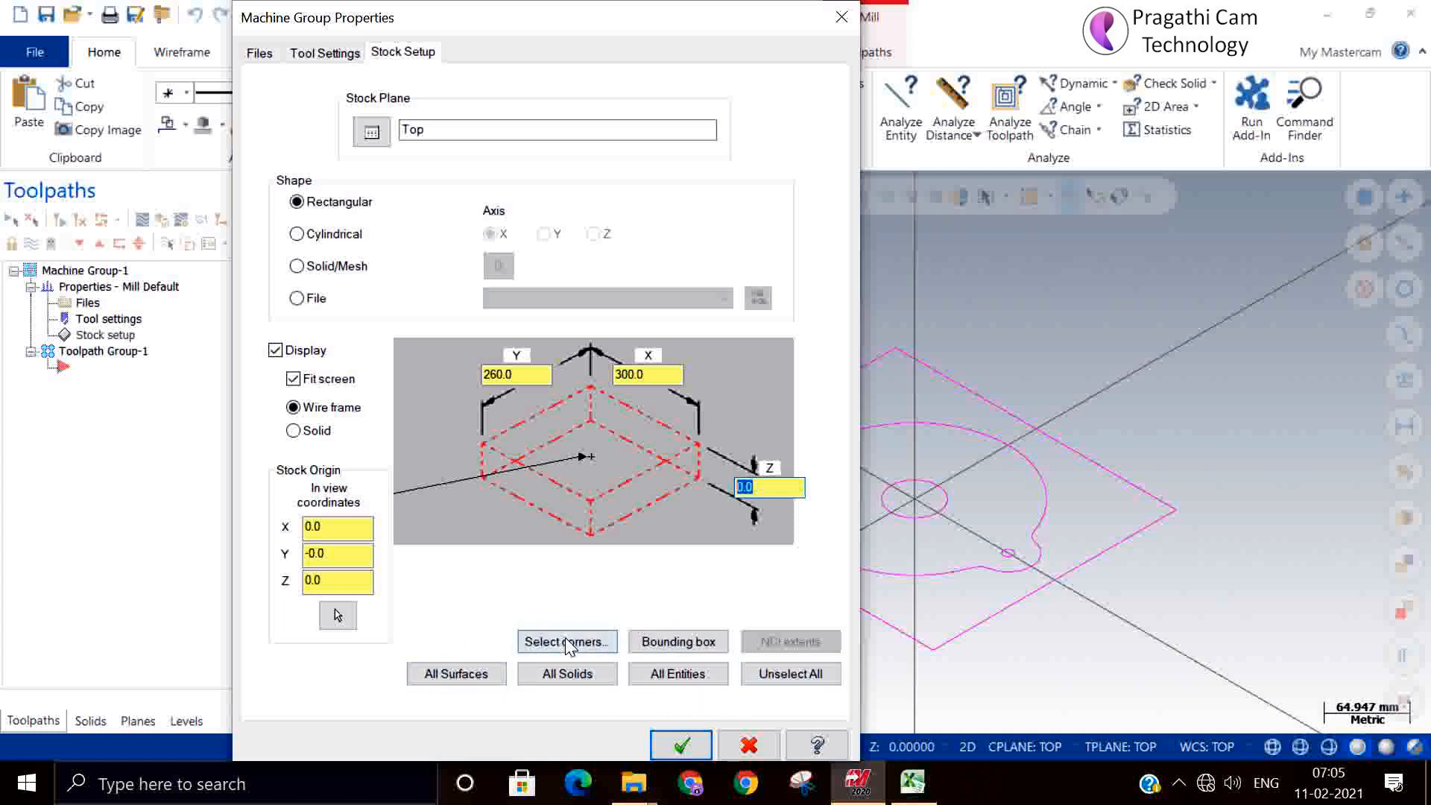
- Size the stock from all entities, overriding 2D construction mode, and set its Z thickness to 50 mm
{"action": "left_click", "coordinate": [684, 678]}
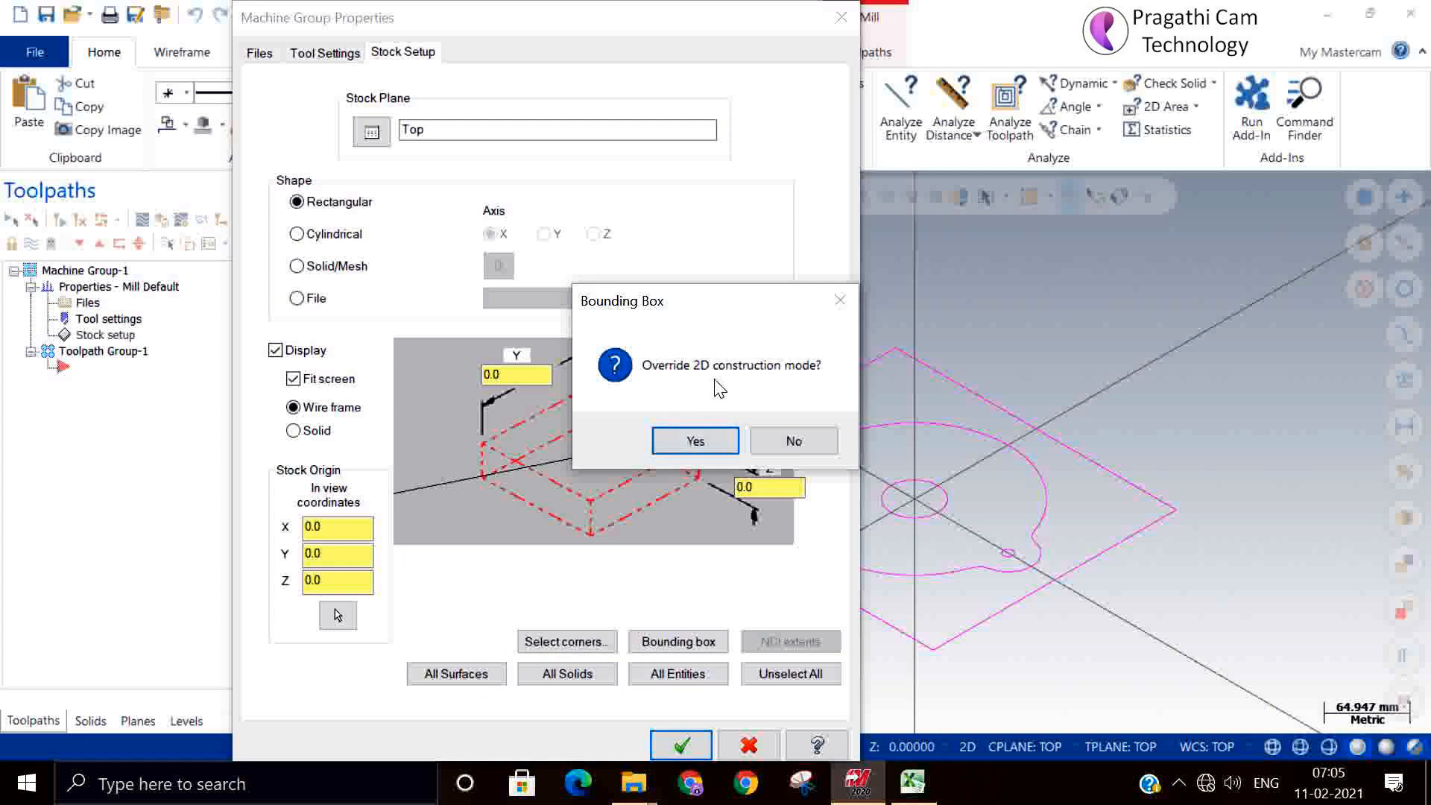
{"action": "left_click", "coordinate": [699, 441]}
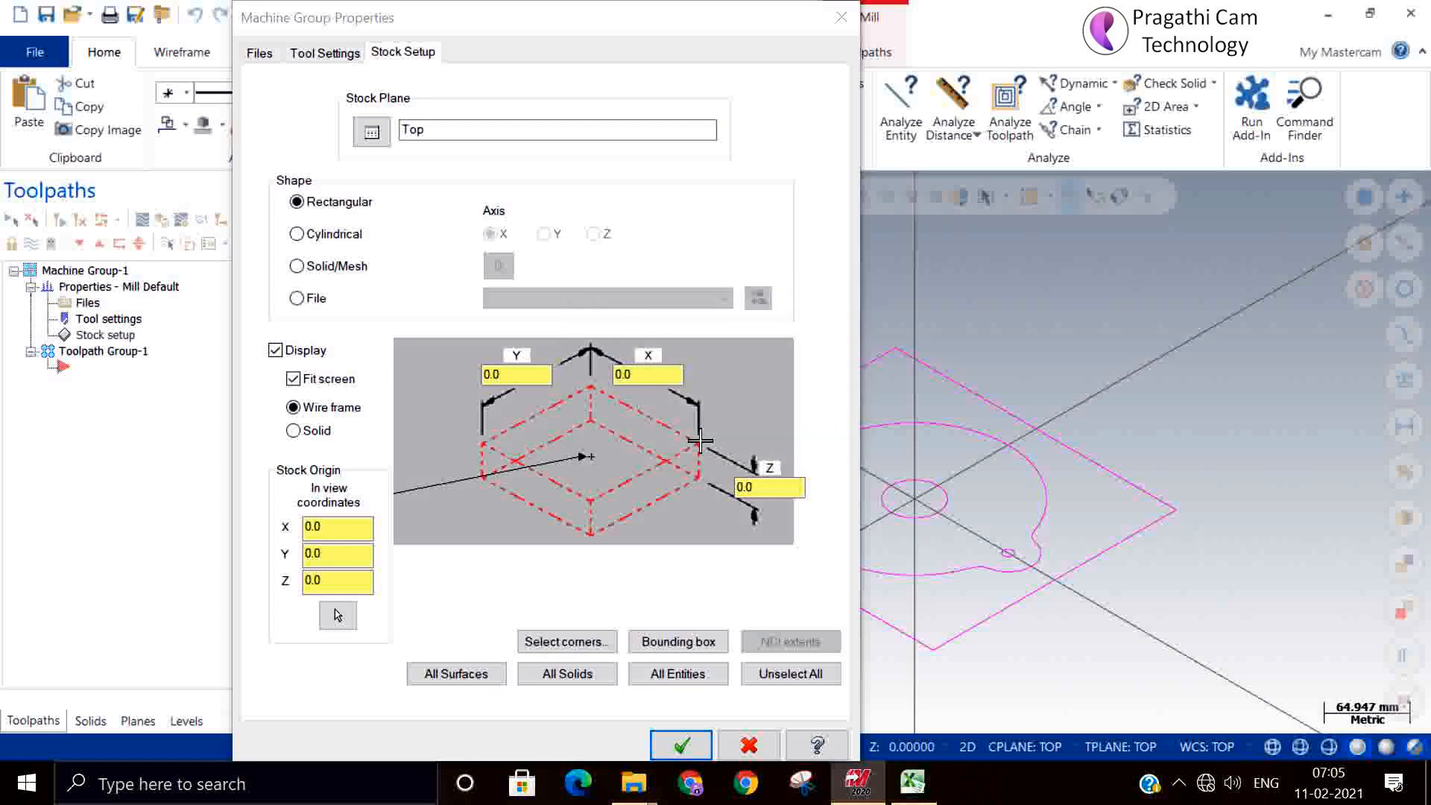
{"action": "left_click", "coordinate": [678, 674]}
{"action": "left_click", "coordinate": [693, 441]}
{"action": "left_click", "coordinate": [764, 488]}
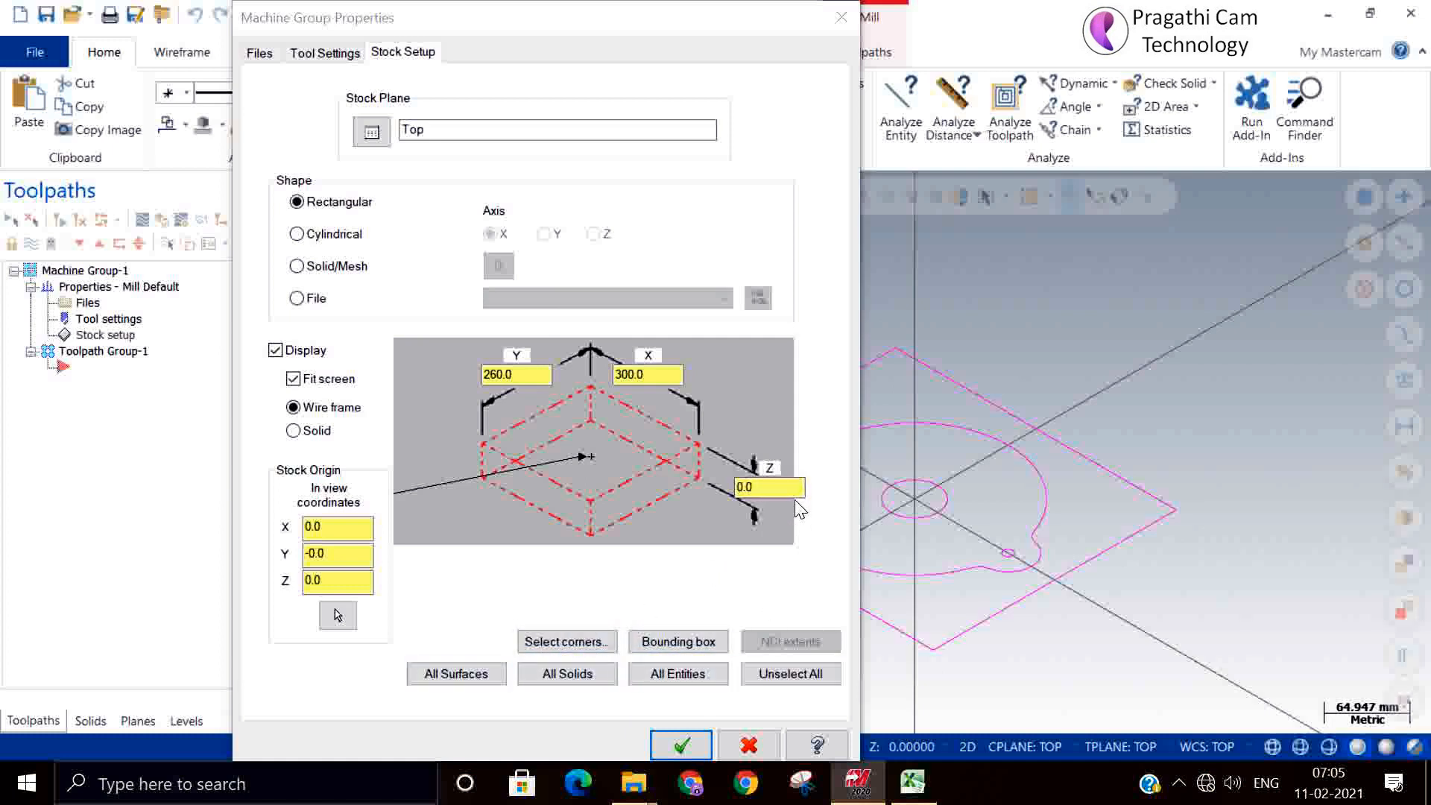
{"action": "left_click", "coordinate": [768, 487]}
{"action": "type", "text": "50"}
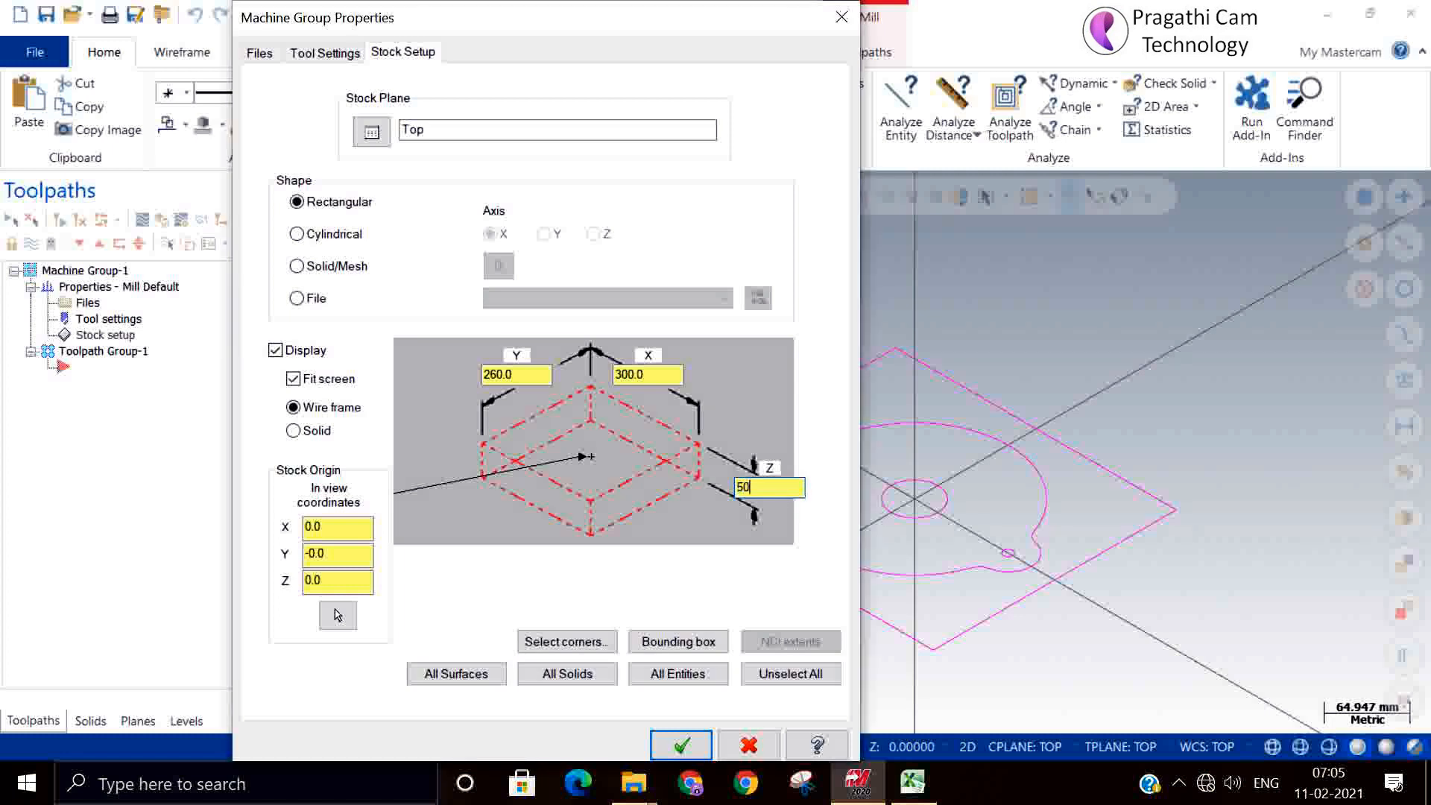
- Accept the stock with solid display, reopen the stock setup, and switch its display back to wire frame
{"action": "left_click", "coordinate": [295, 431]}
{"action": "left_click", "coordinate": [682, 744]}
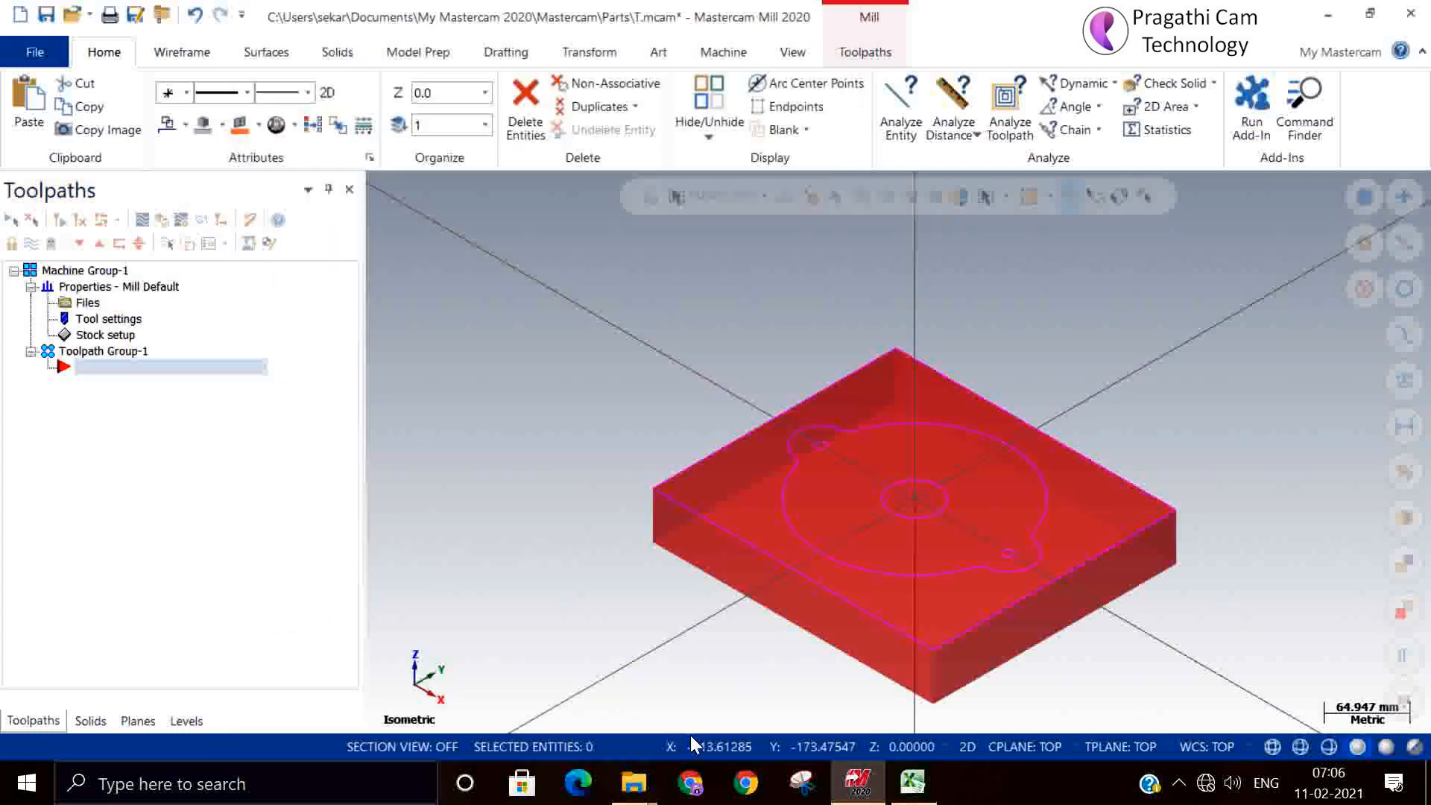
{"action": "double_click", "coordinate": [94, 335]}
{"action": "left_click", "coordinate": [293, 407]}
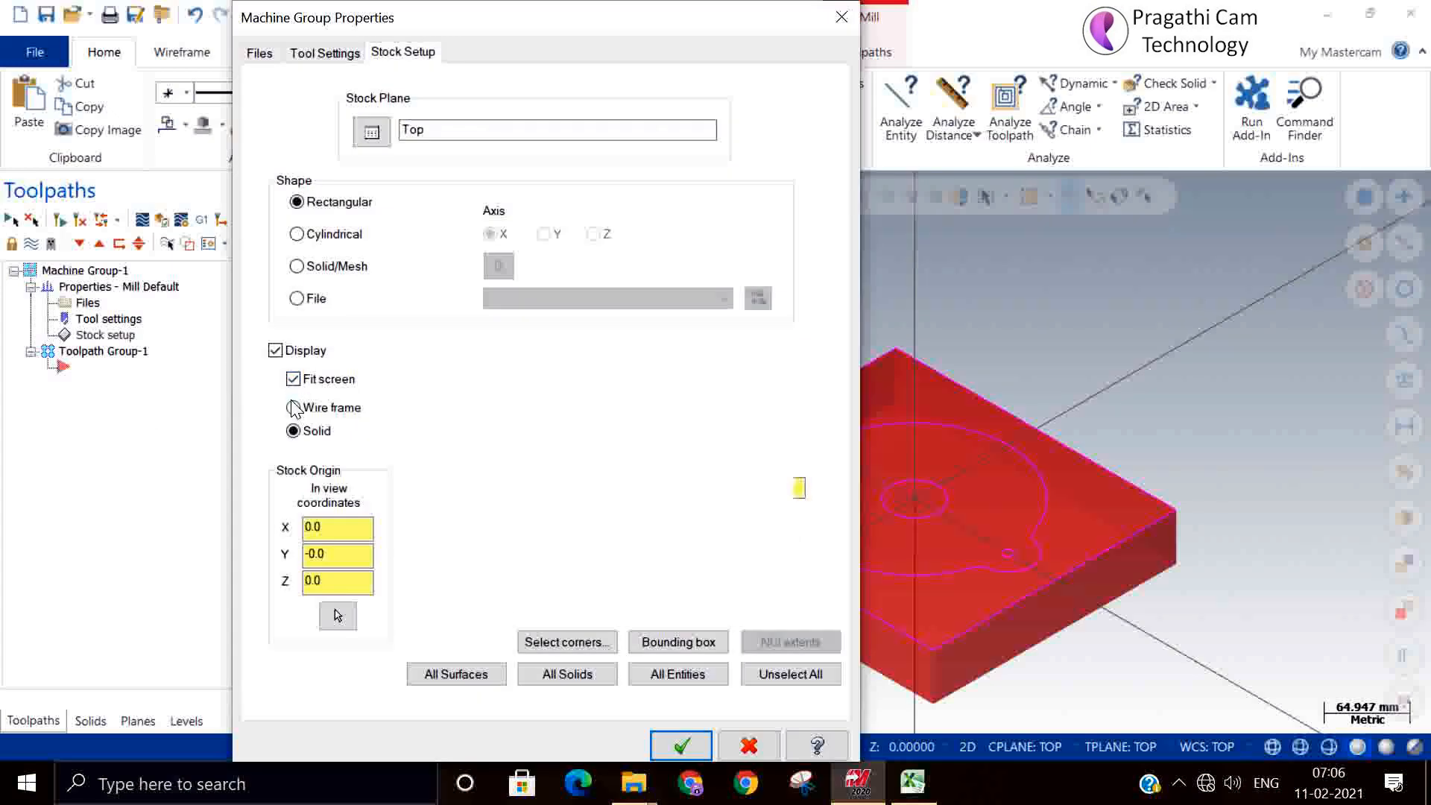
{"action": "left_click", "coordinate": [676, 744]}
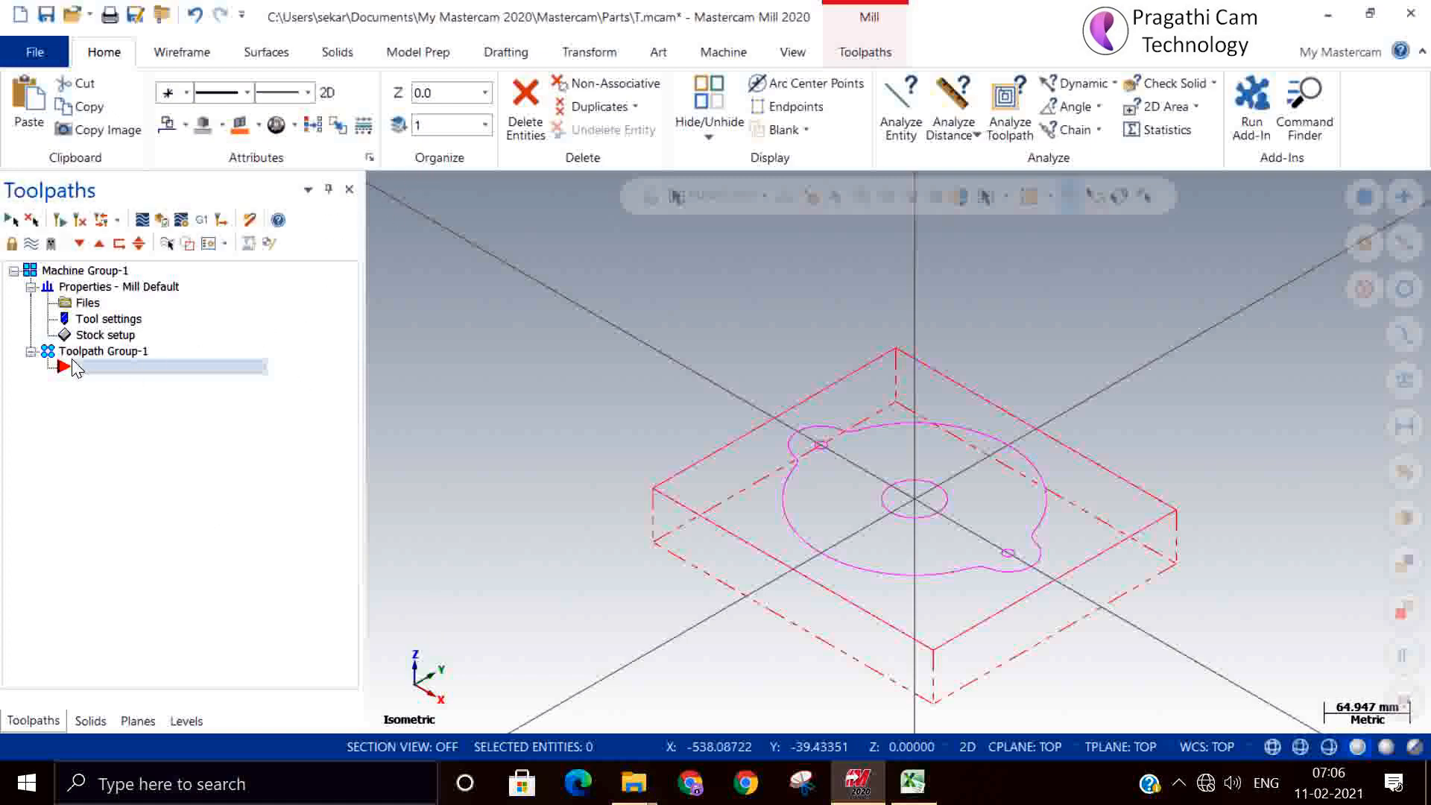
- Set the stock origin's Z coordinate to 5 mm, accept it, and inspect the stock's offset above the rectangle
{"action": "left_click", "coordinate": [66, 337]}
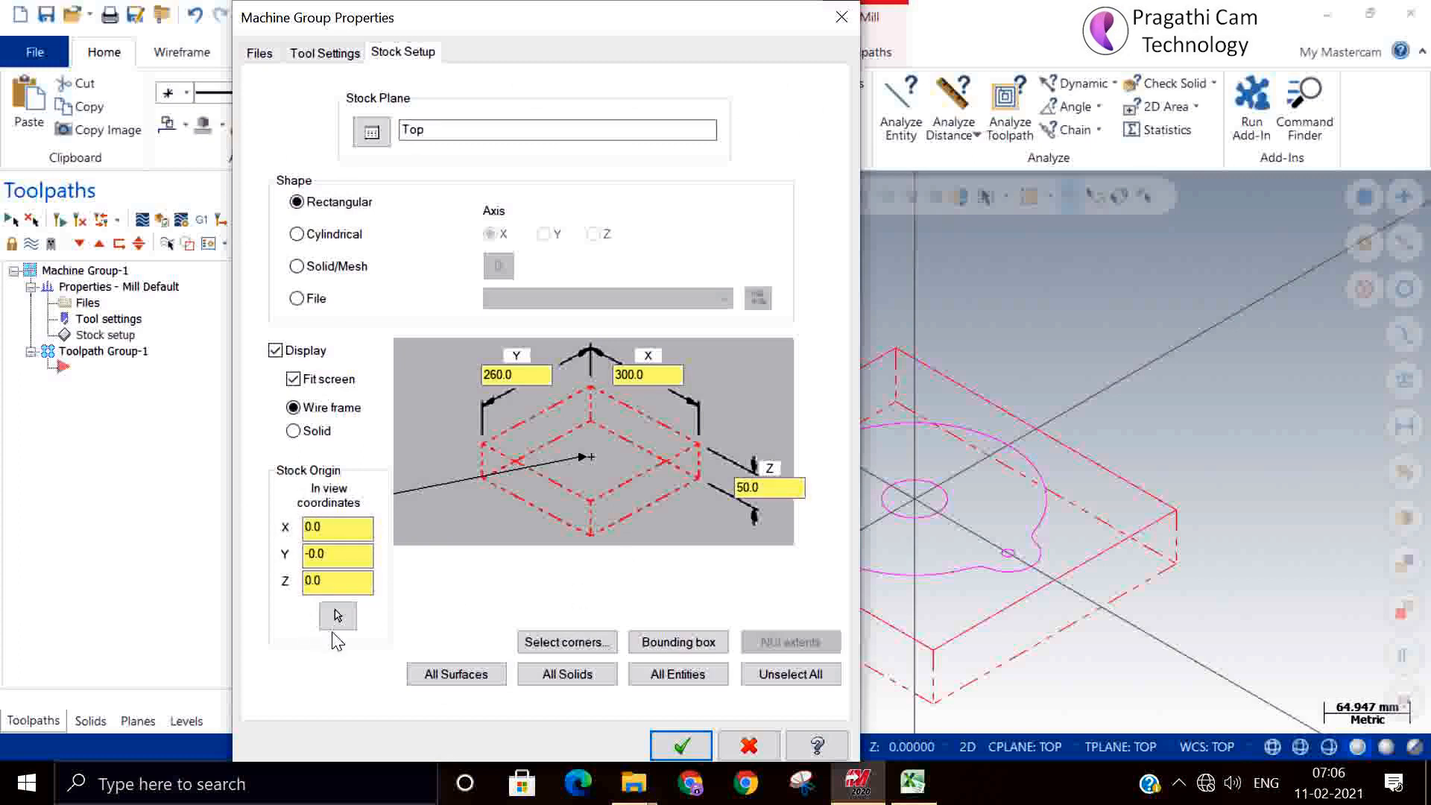
{"action": "left_click", "coordinate": [333, 579]}
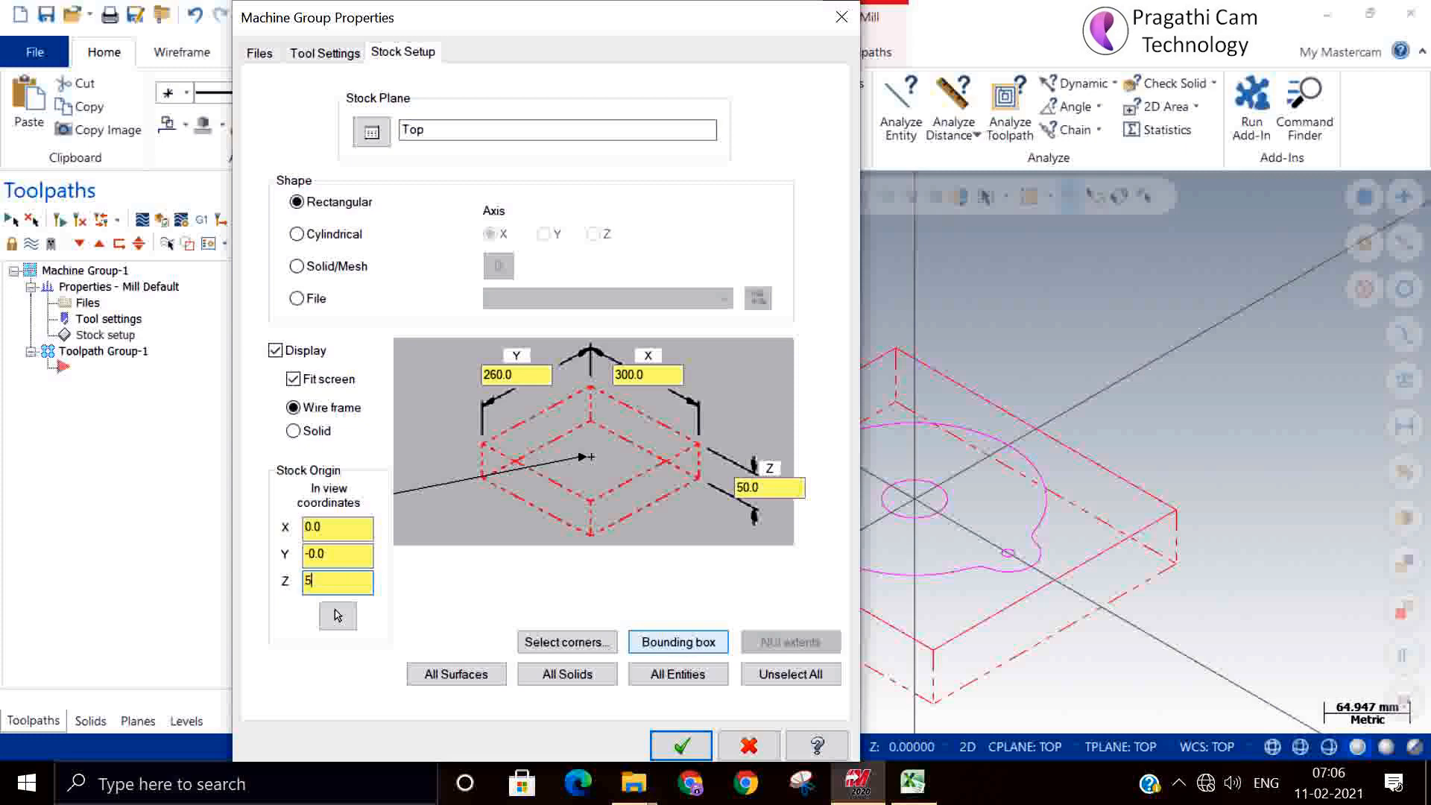
{"action": "left_click", "coordinate": [704, 737]}
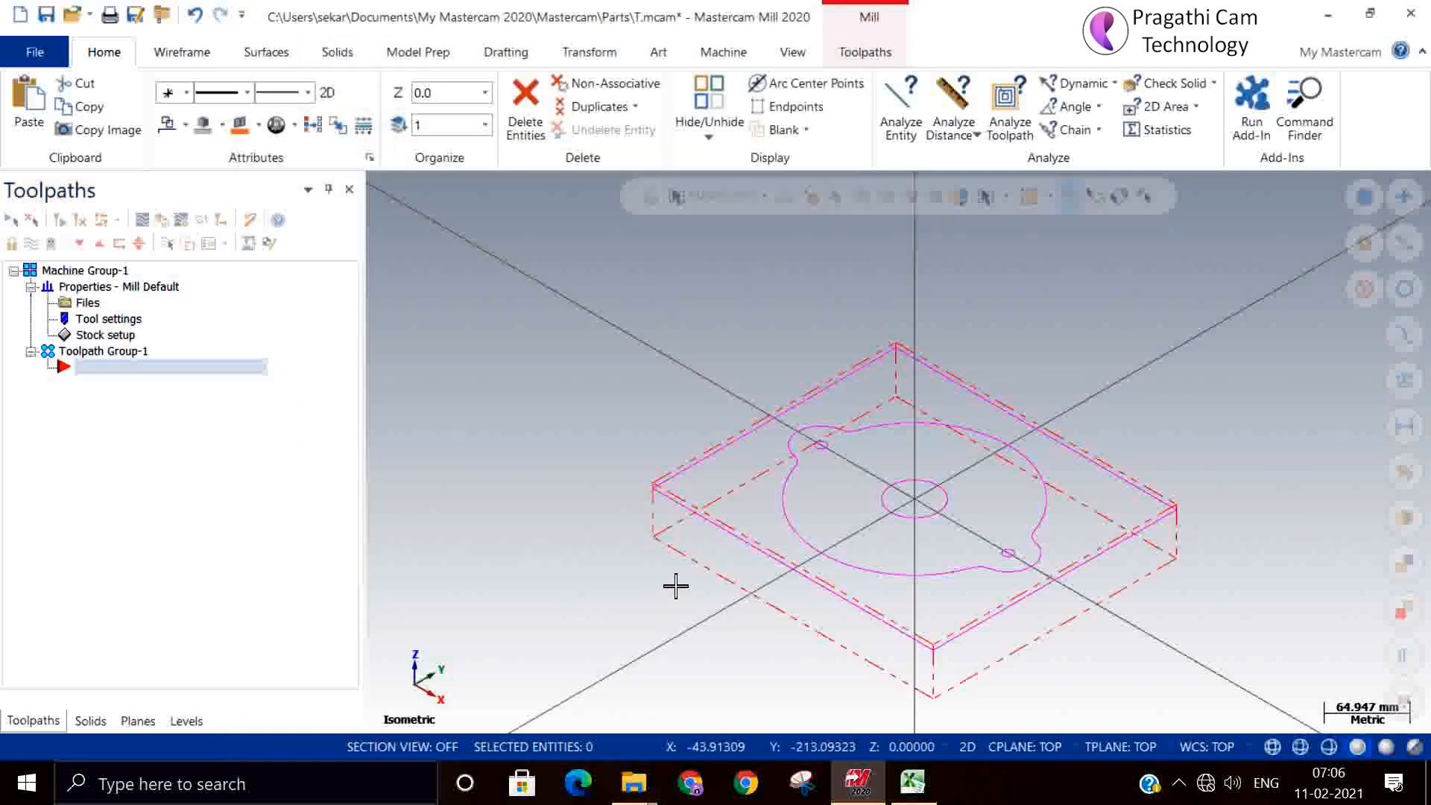
{"action": "scroll", "coordinate": [674, 585], "scroll_direction": "up", "scroll_amount": 3}
{"action": "scroll", "coordinate": [610, 430], "scroll_direction": "up", "scroll_amount": 4}
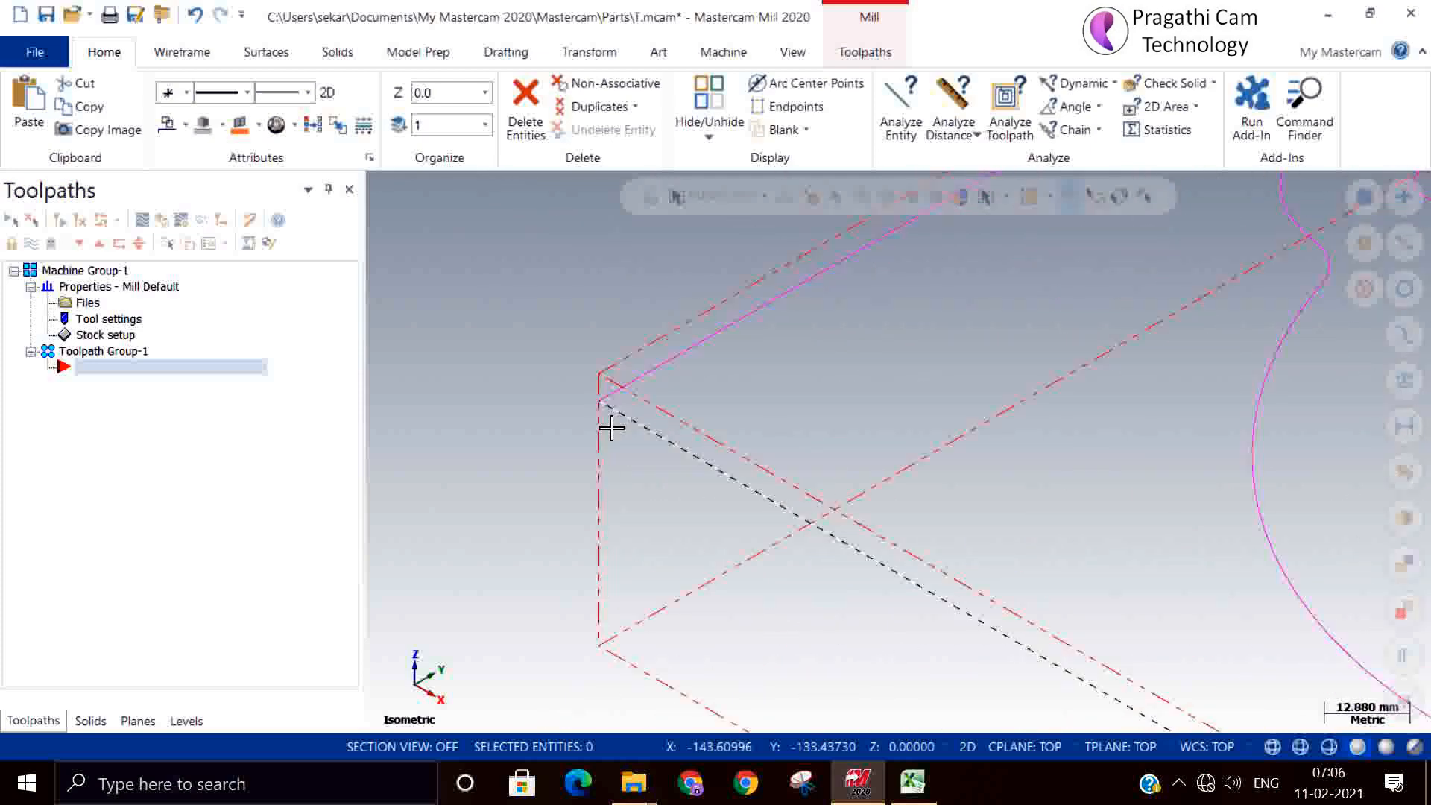
{"action": "scroll", "coordinate": [612, 427], "scroll_direction": "down", "scroll_amount": 3}
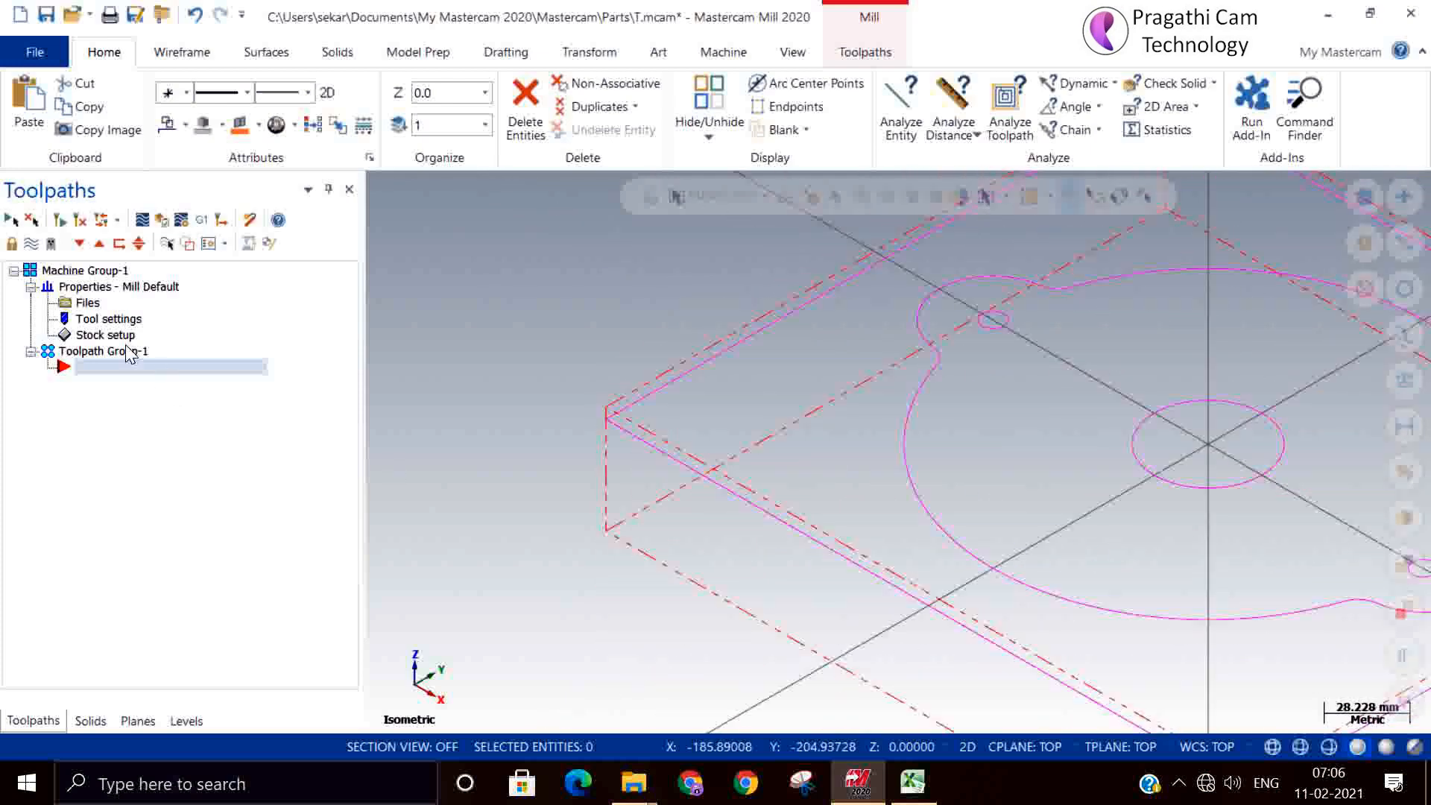
- Reset the stock origin's Z to 0, anchor the origin at the stock's bottom corner at minimum X and Y, and accept
{"action": "left_click", "coordinate": [109, 337]}
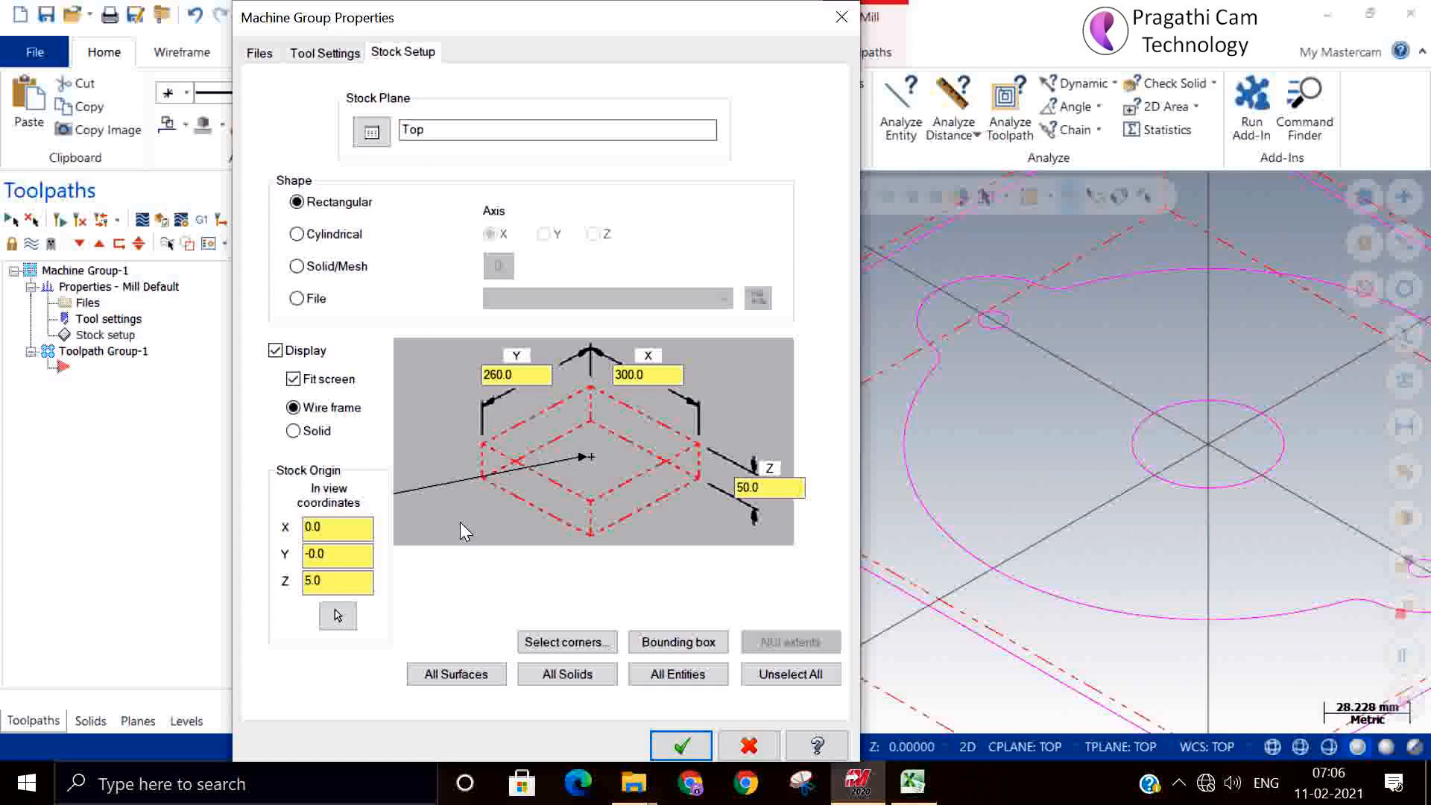
{"action": "key", "text": "Tab"}
{"action": "key", "text": "Tab"}
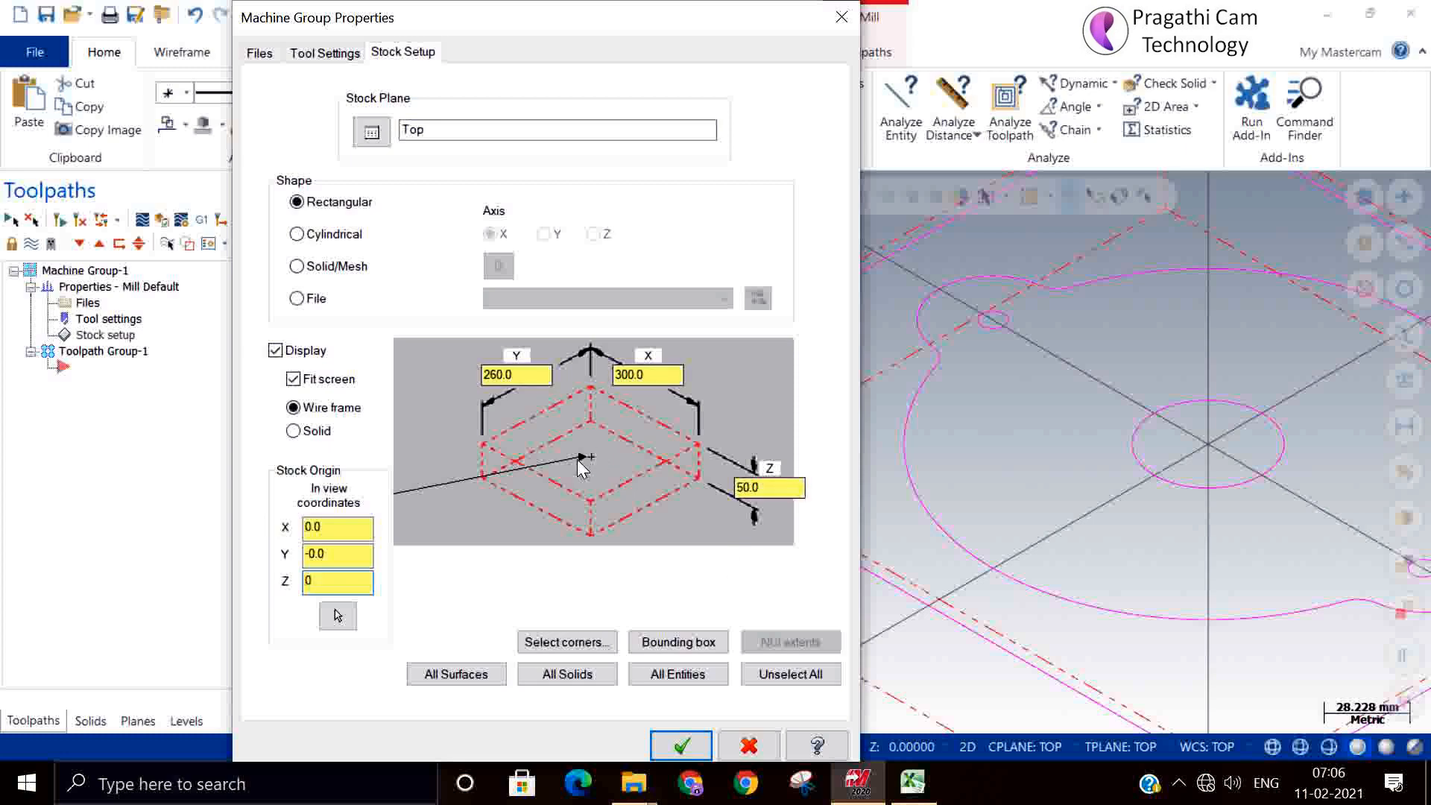
{"action": "left_click", "coordinate": [486, 477]}
{"action": "left_click", "coordinate": [679, 744]}
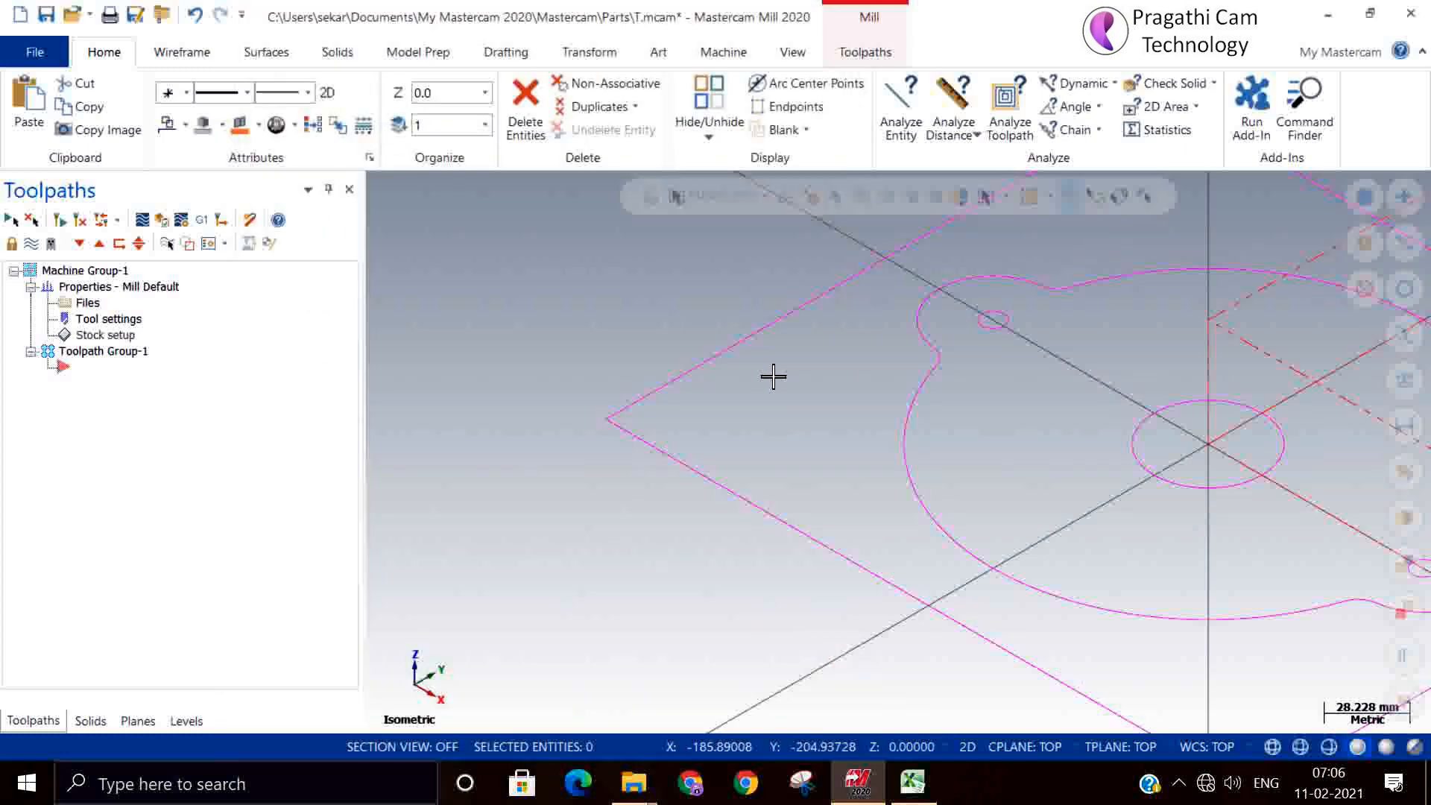
{"action": "scroll", "coordinate": [952, 425], "scroll_direction": "down", "scroll_amount": 5}
{"action": "scroll", "coordinate": [729, 373], "scroll_direction": "down", "scroll_amount": 1}
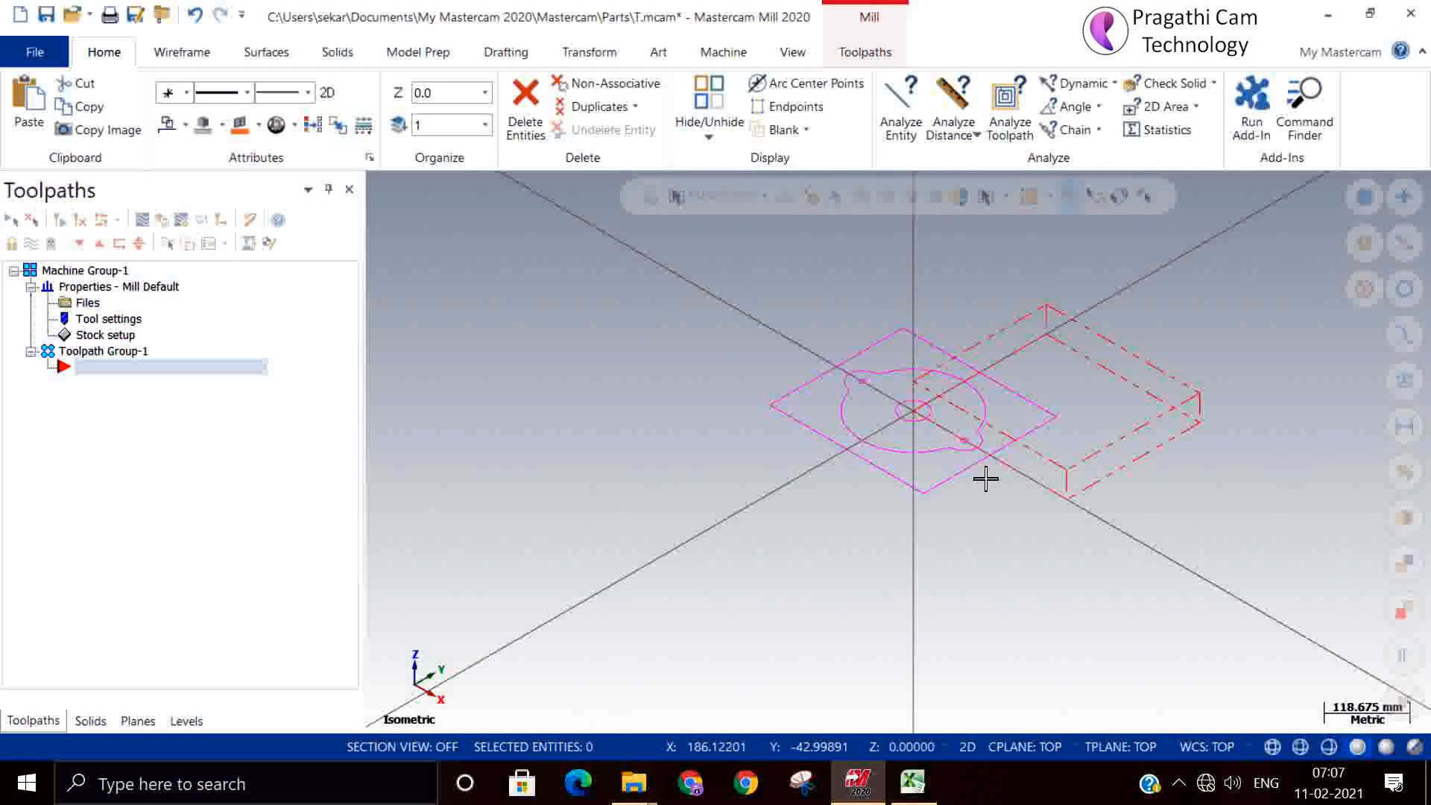
- Keeping the bottom-corner origin, size the stock from the rectangle's two opposite corners with a Z thickness of 10 mm and accept it
{"action": "left_click", "coordinate": [112, 336]}
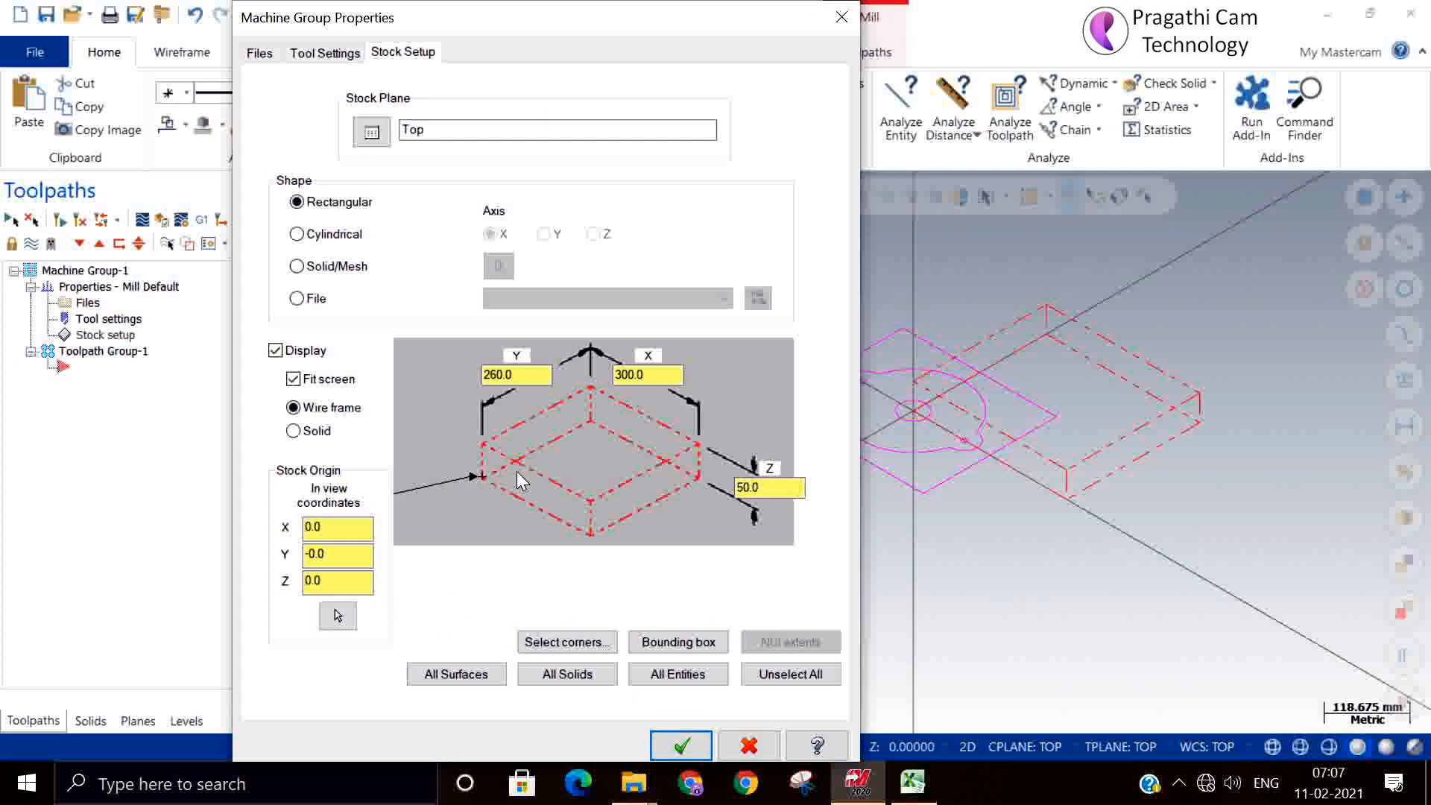
{"action": "left_click", "coordinate": [589, 455]}
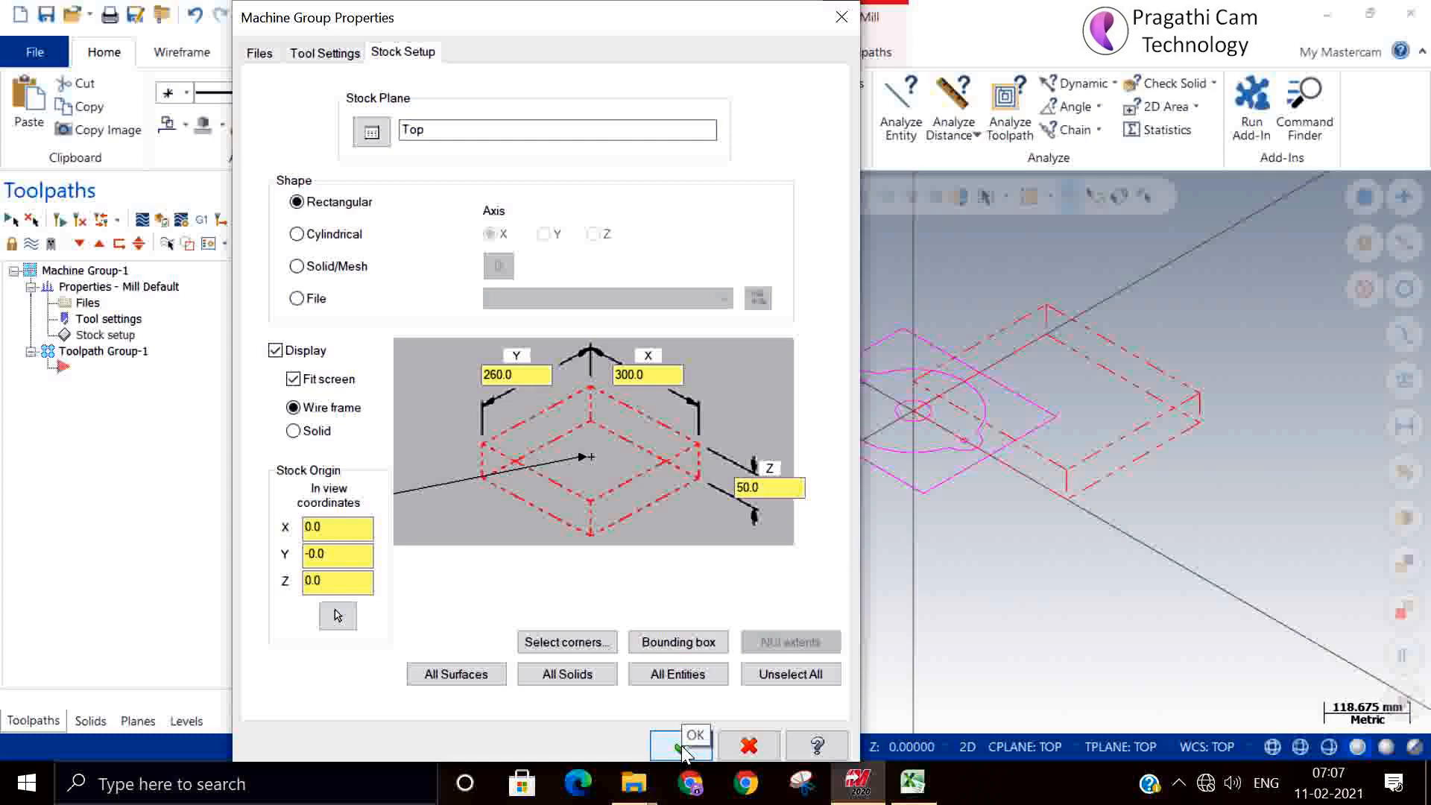
{"action": "left_click", "coordinate": [480, 475]}
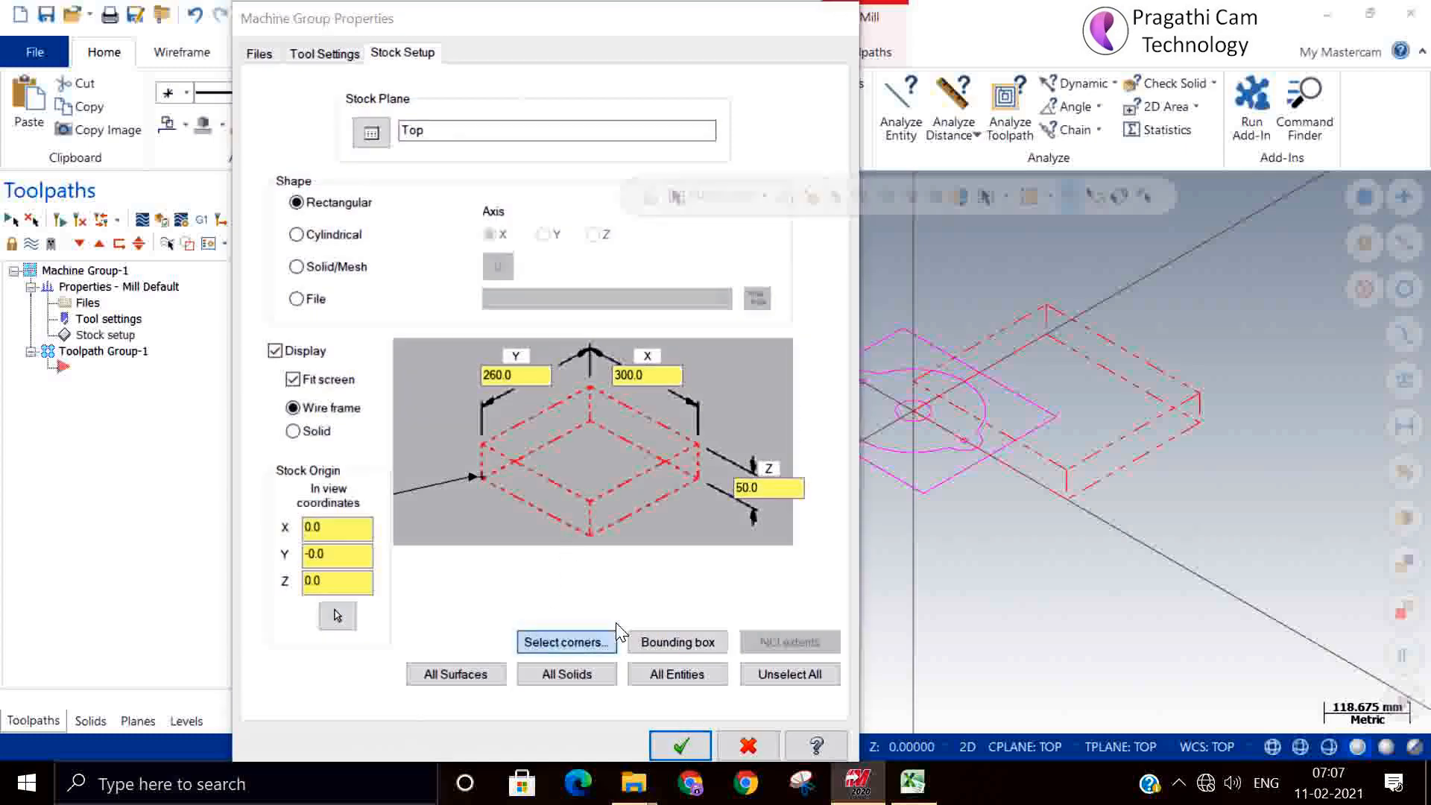
{"action": "left_click", "coordinate": [567, 642]}
{"action": "left_click", "coordinate": [770, 408]}
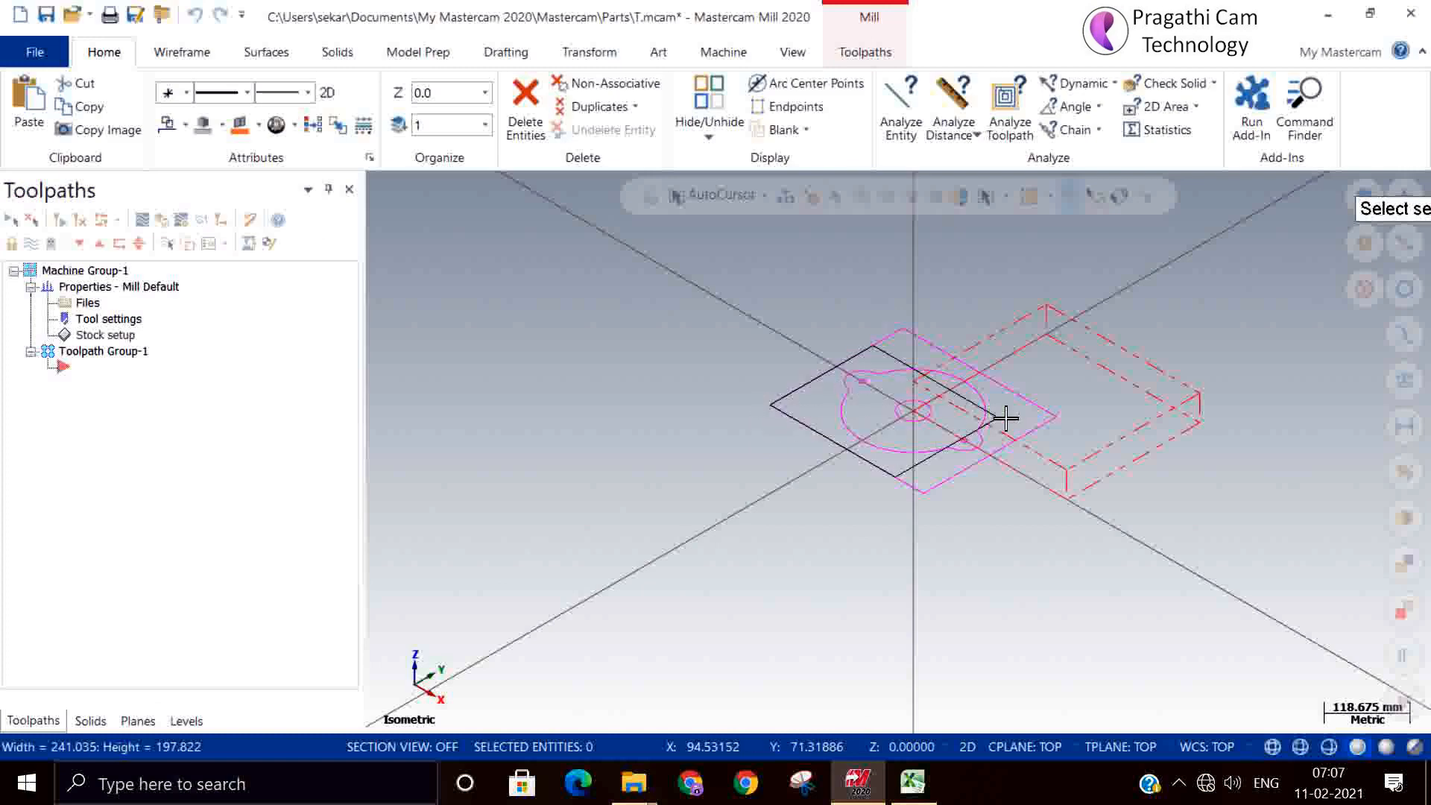
{"action": "left_click", "coordinate": [1056, 419]}
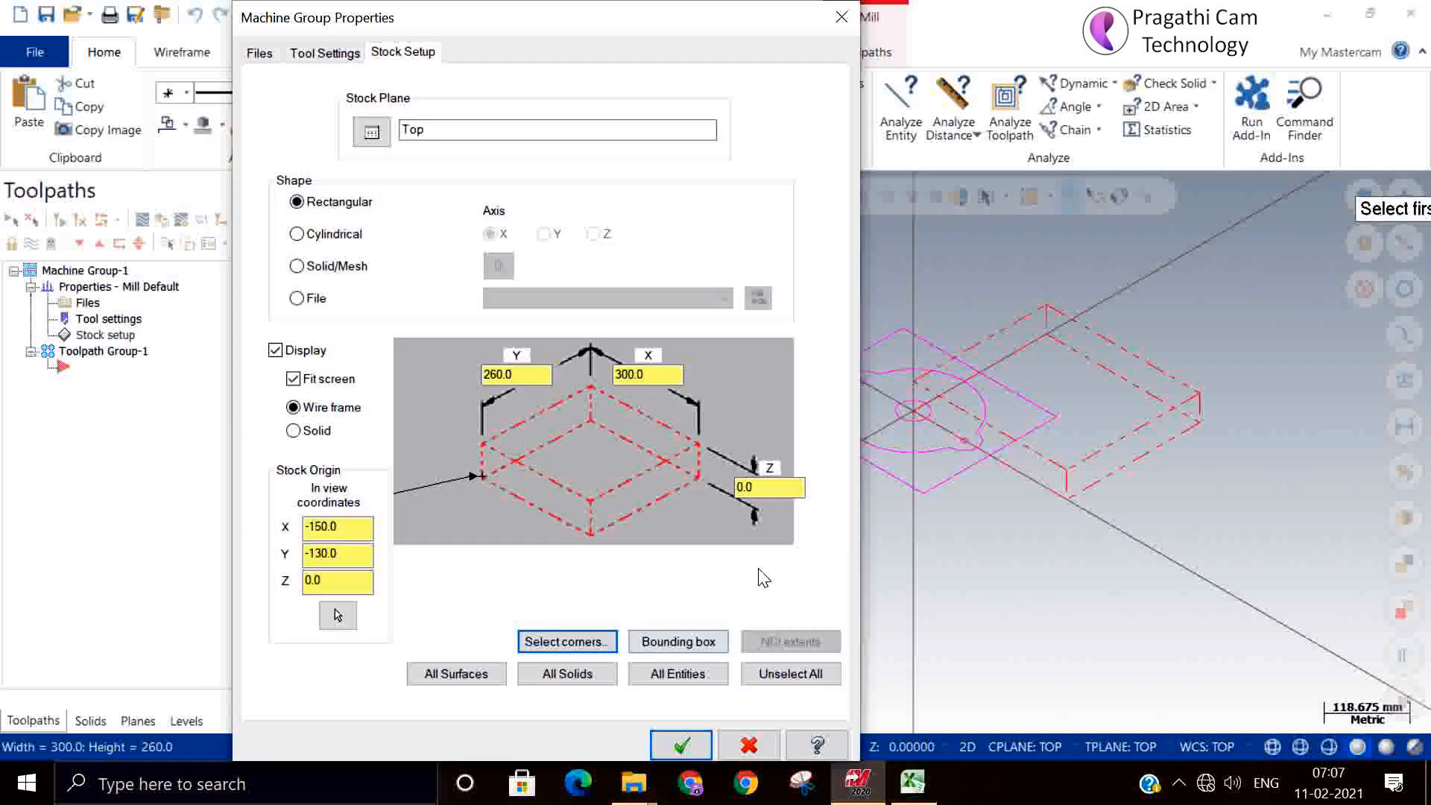
{"action": "type", "text": "10"}
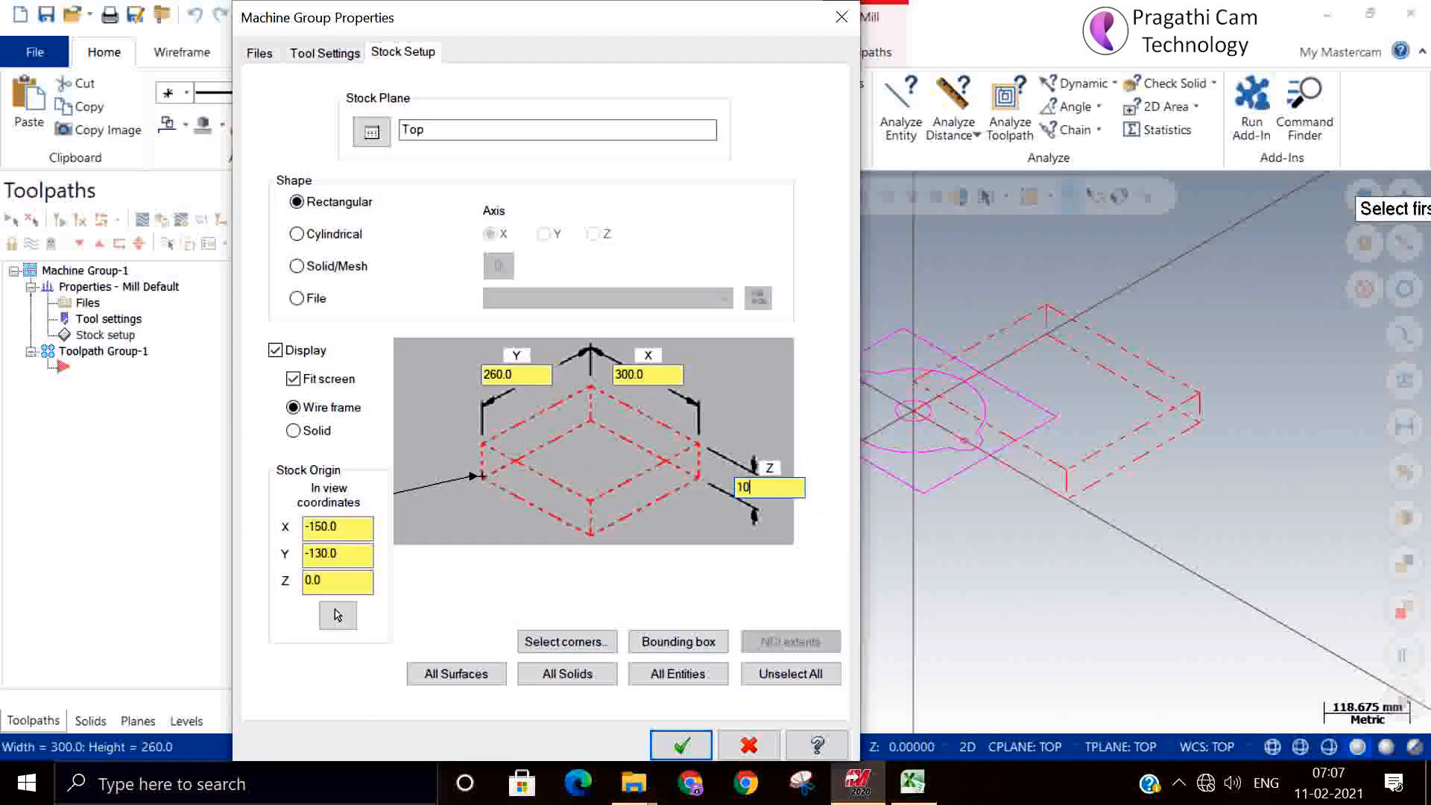
{"action": "key", "text": "Tab"}
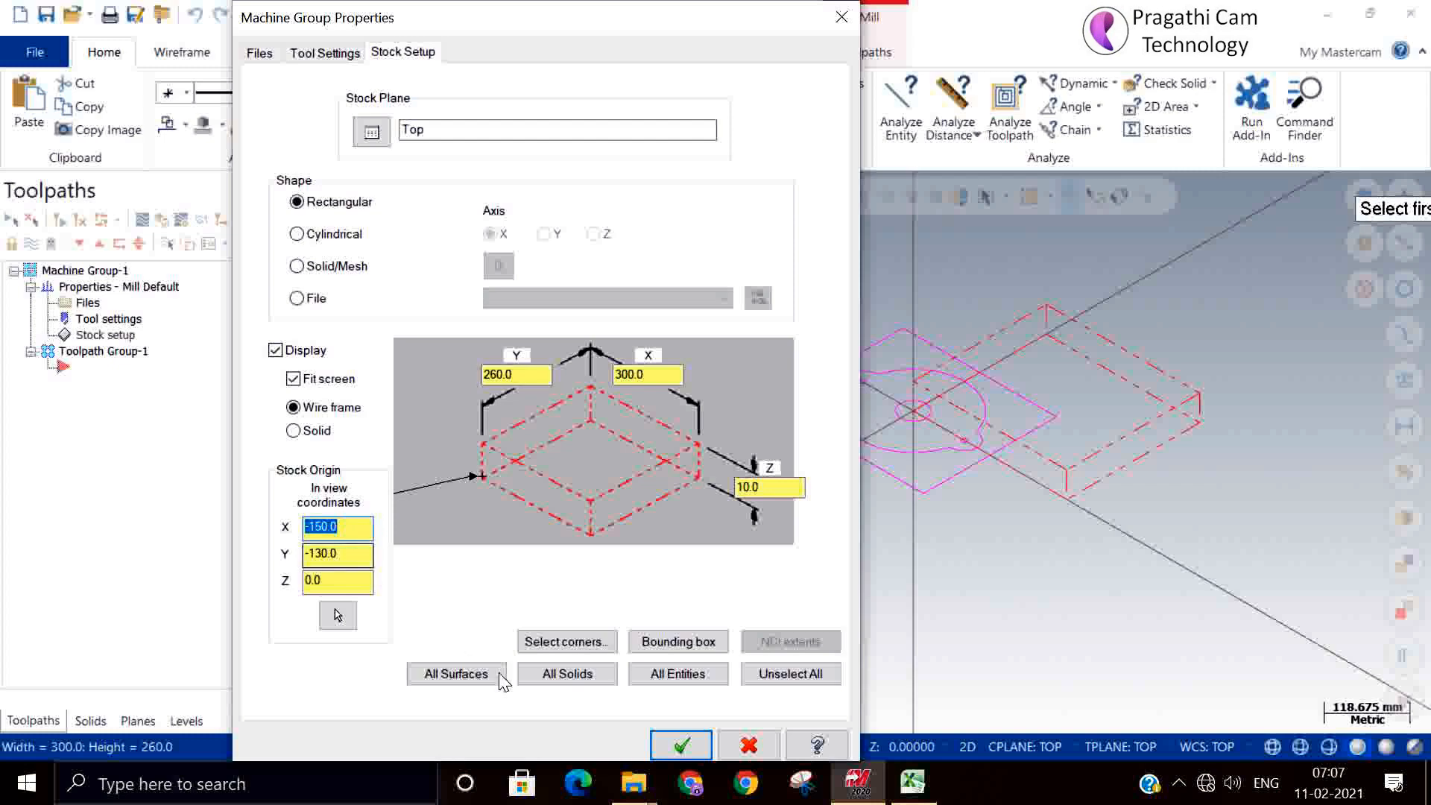
{"action": "left_click", "coordinate": [682, 749]}
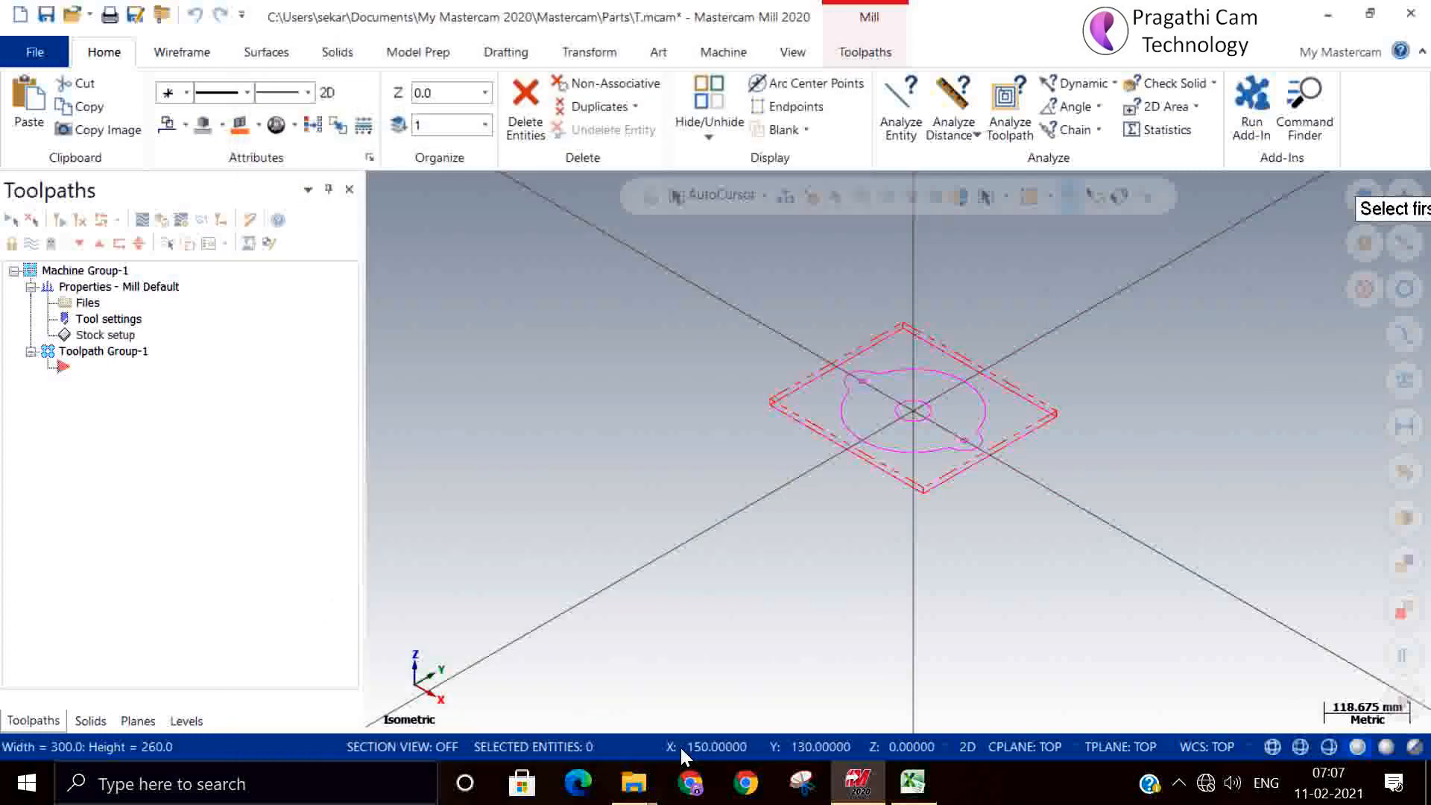
- Reopen the stock setup, increase the stock's Z thickness to 50 mm, accept it, and inspect its position
{"action": "left_click", "coordinate": [106, 336]}
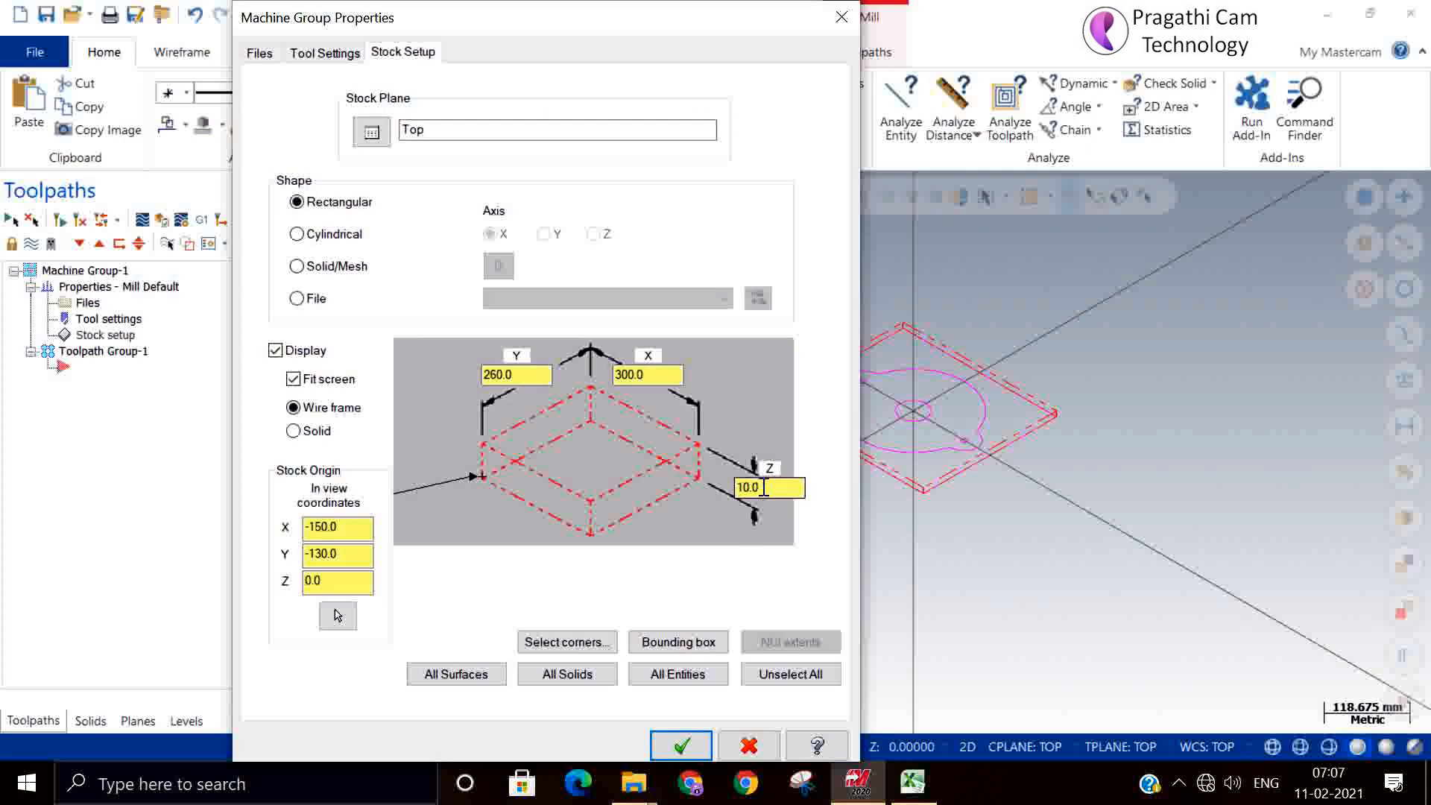
{"action": "double_click", "coordinate": [764, 488]}
{"action": "type", "text": "50"}
{"action": "key", "text": "Tab"}
{"action": "left_click", "coordinate": [680, 742]}
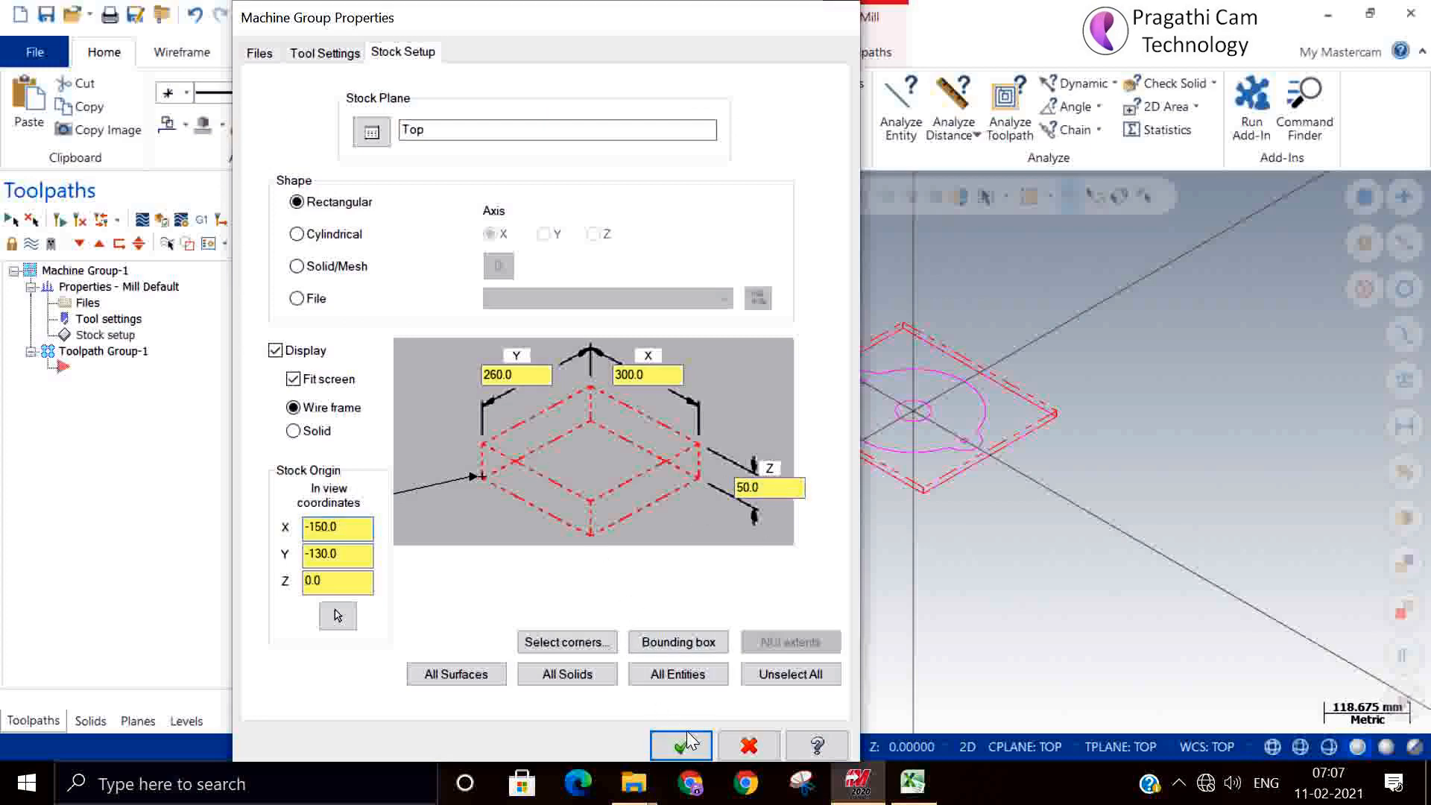
{"action": "mouse_move", "coordinate": [923, 580]}
{"action": "middle_mouse_down"}
{"action": "mouse_move", "coordinate": [946, 515]}
{"action": "mouse_move", "coordinate": [926, 573]}
{"action": "middle_mouse_up"}
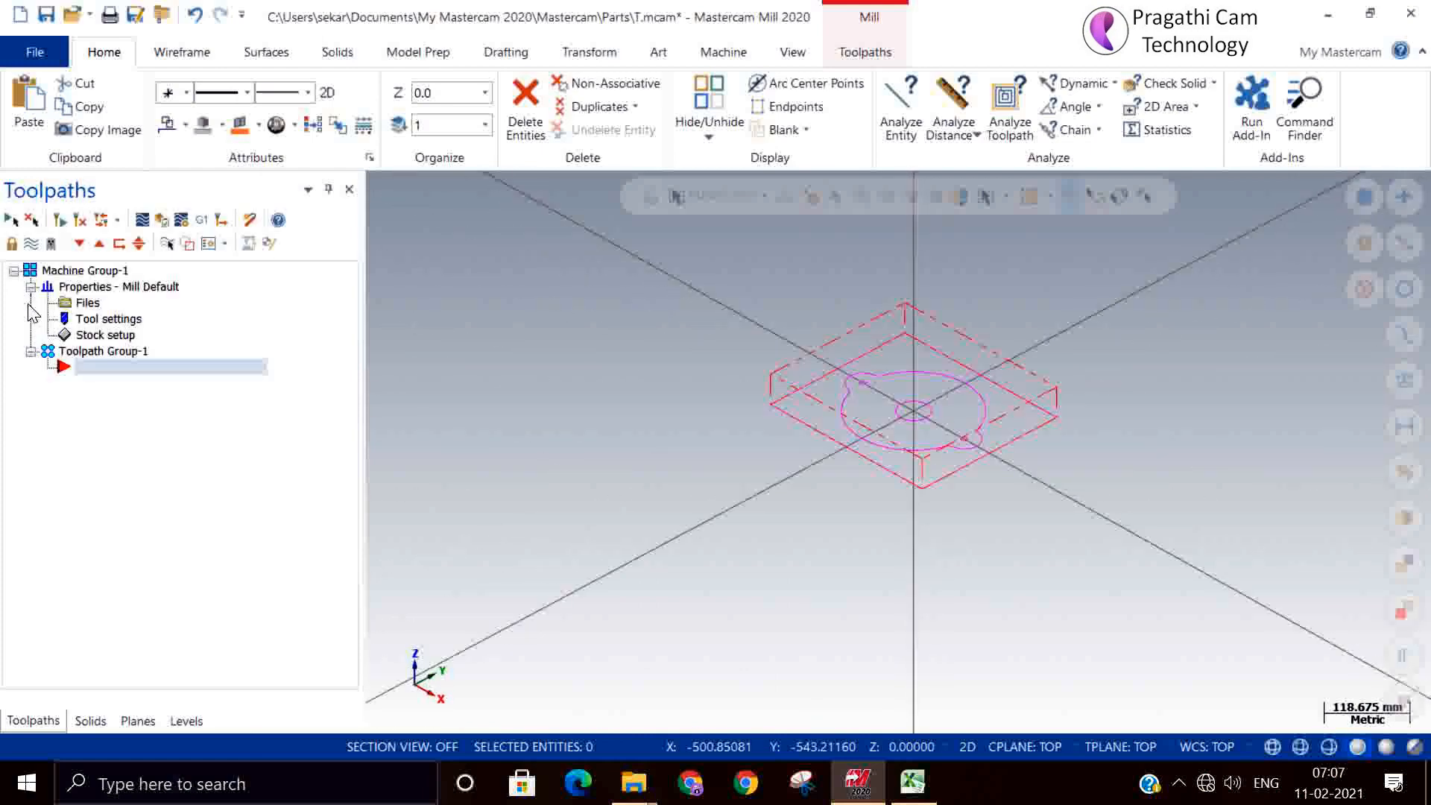
- Lower the stock below the rectangle by setting the stock origin's Z coordinate to -50 mm and accepting it
{"action": "left_click", "coordinate": [105, 335]}
{"action": "double_click", "coordinate": [350, 588]}
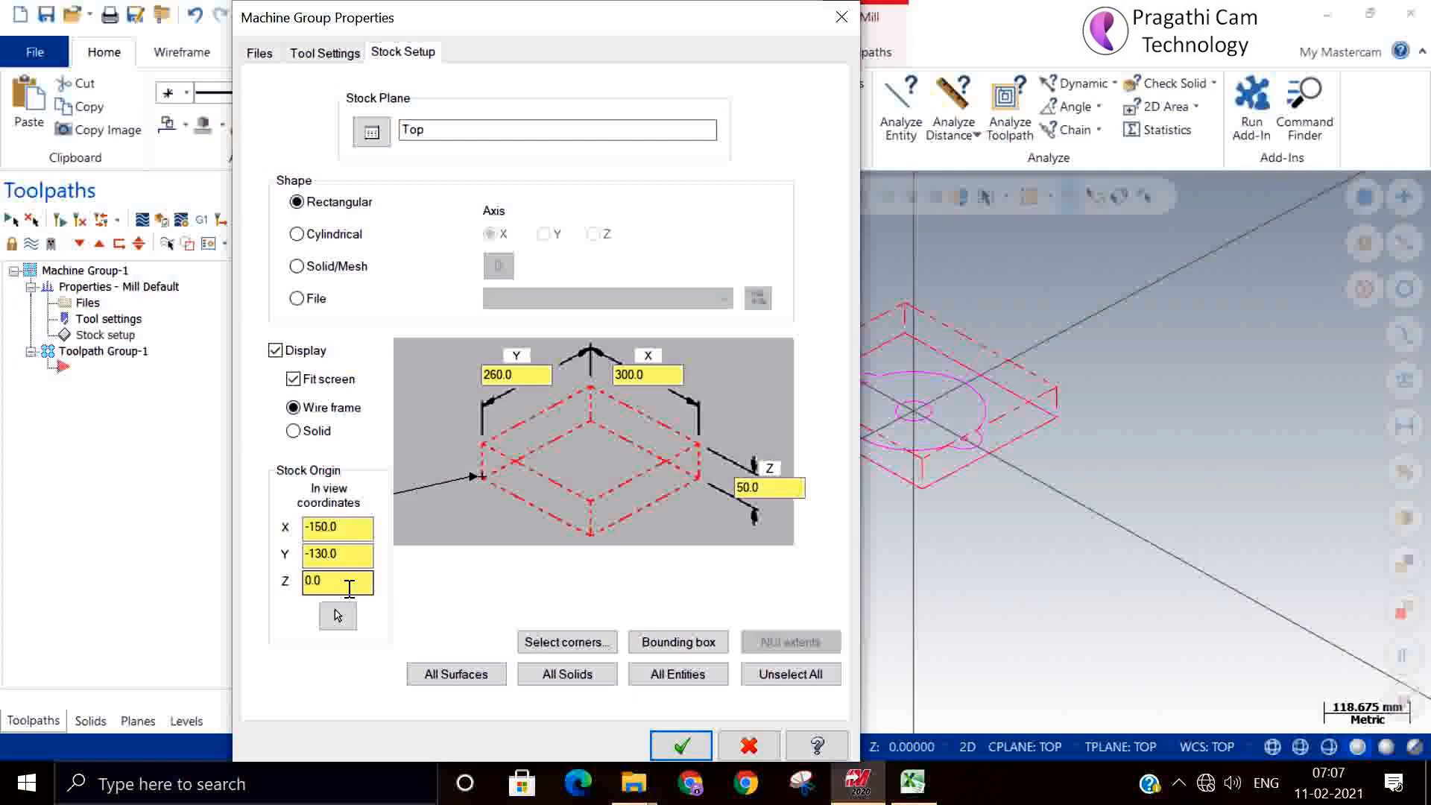
{"action": "type", "text": "-5"}
{"action": "left_click", "coordinate": [682, 745]}
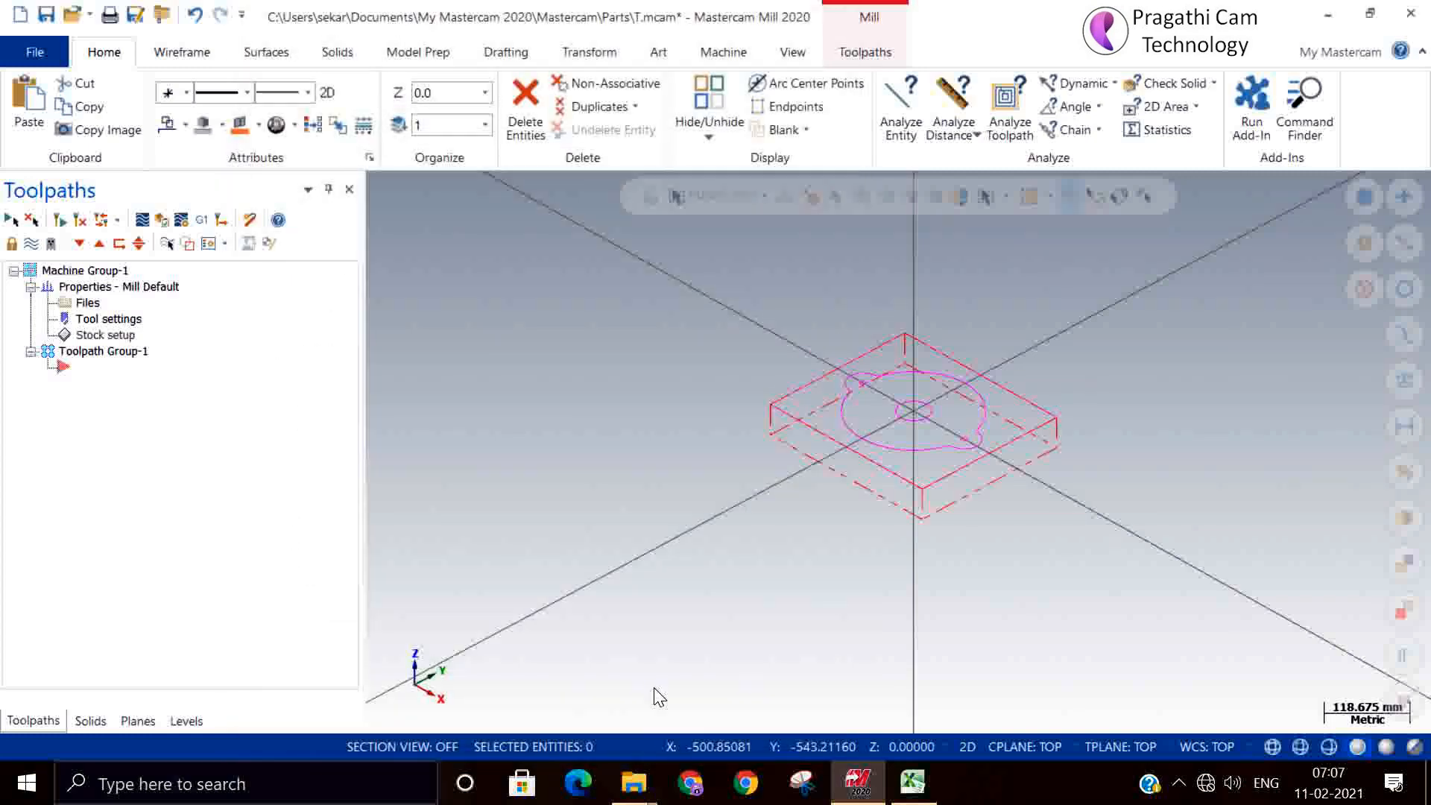
- Try the stock's top corner as its origin, inspect the stock position, and restore the bottom corner as origin
{"action": "left_click", "coordinate": [105, 337]}
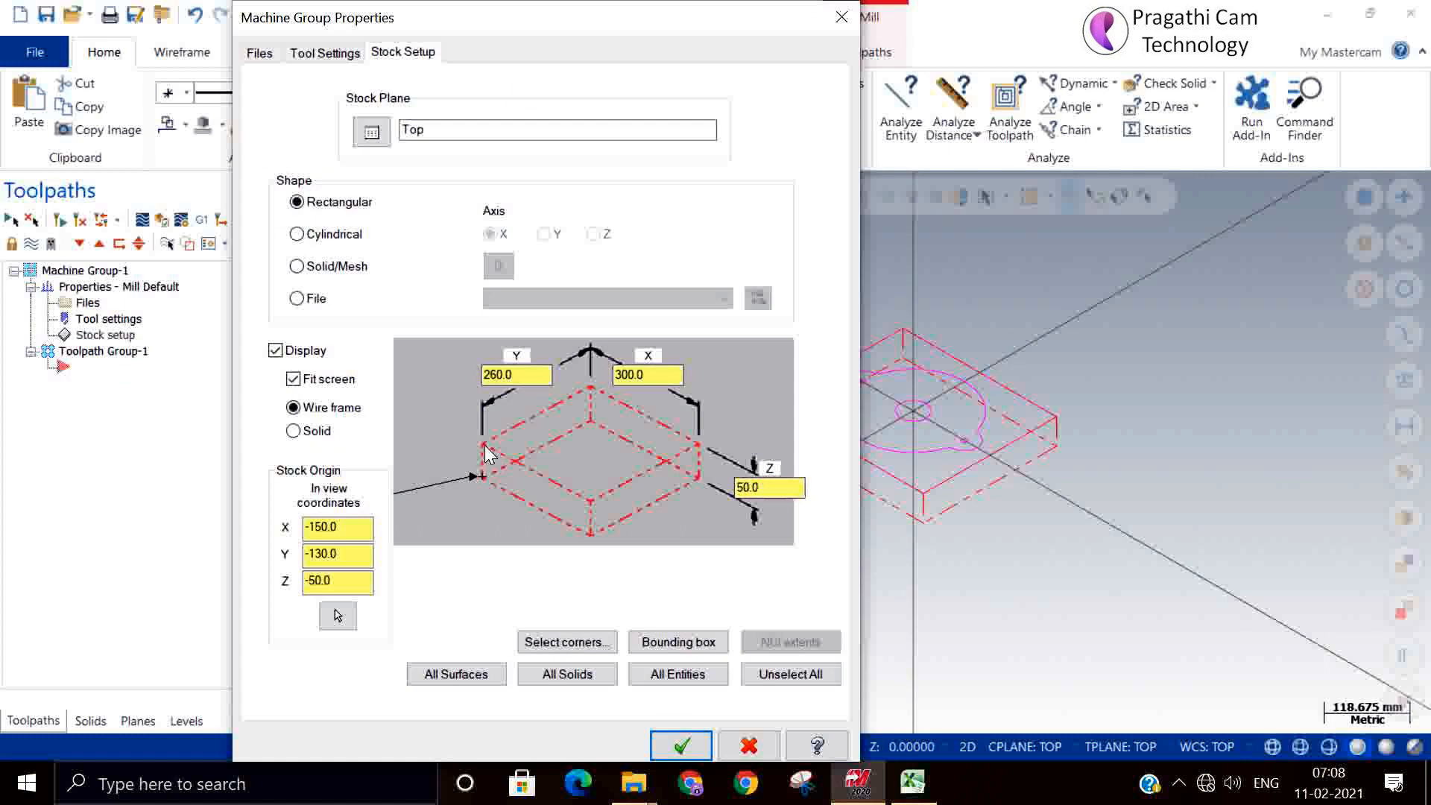
{"action": "left_click", "coordinate": [680, 746]}
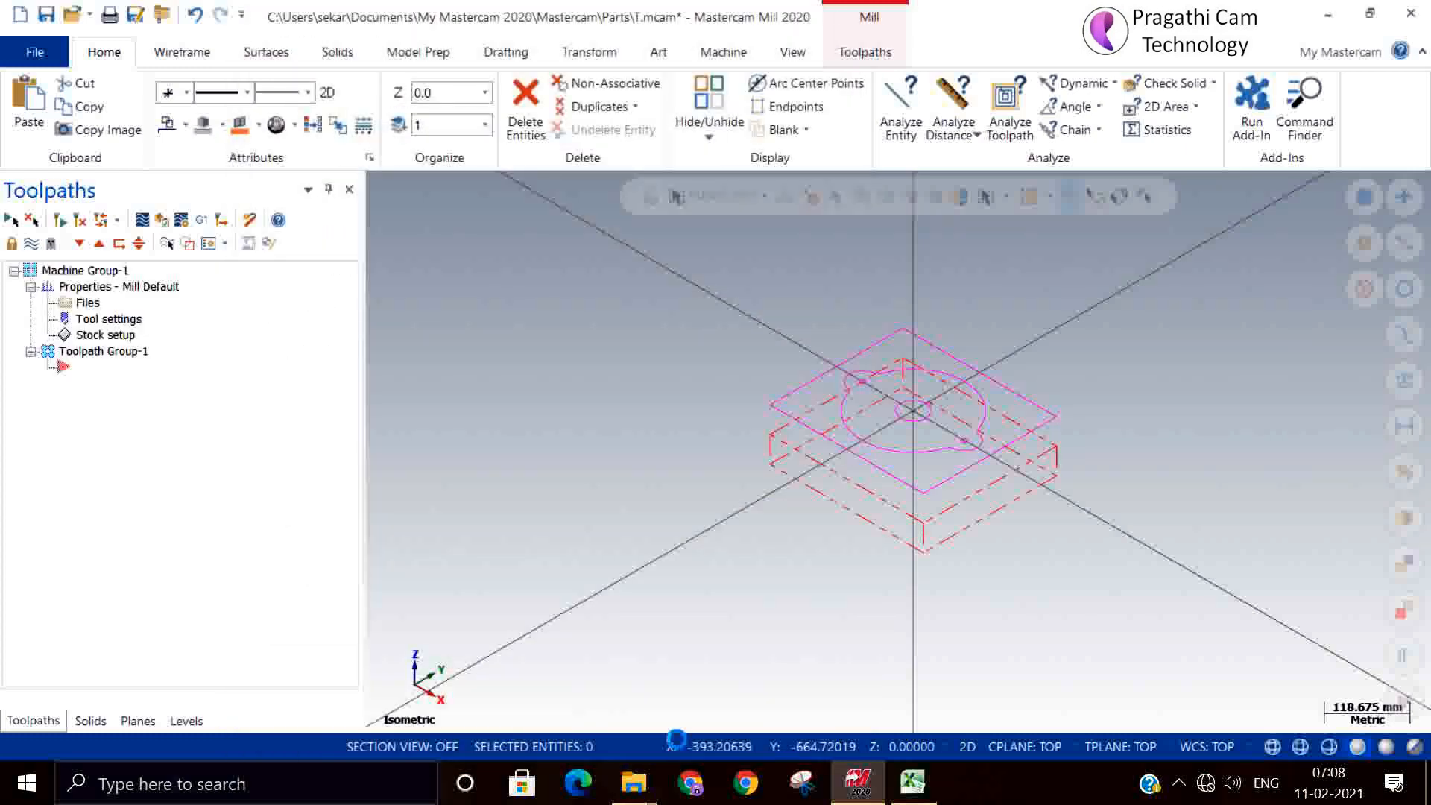
{"action": "mouse_move", "coordinate": [770, 690]}
{"action": "middle_mouse_down"}
{"action": "mouse_move", "coordinate": [776, 658]}
{"action": "mouse_move", "coordinate": [771, 689]}
{"action": "middle_mouse_up"}
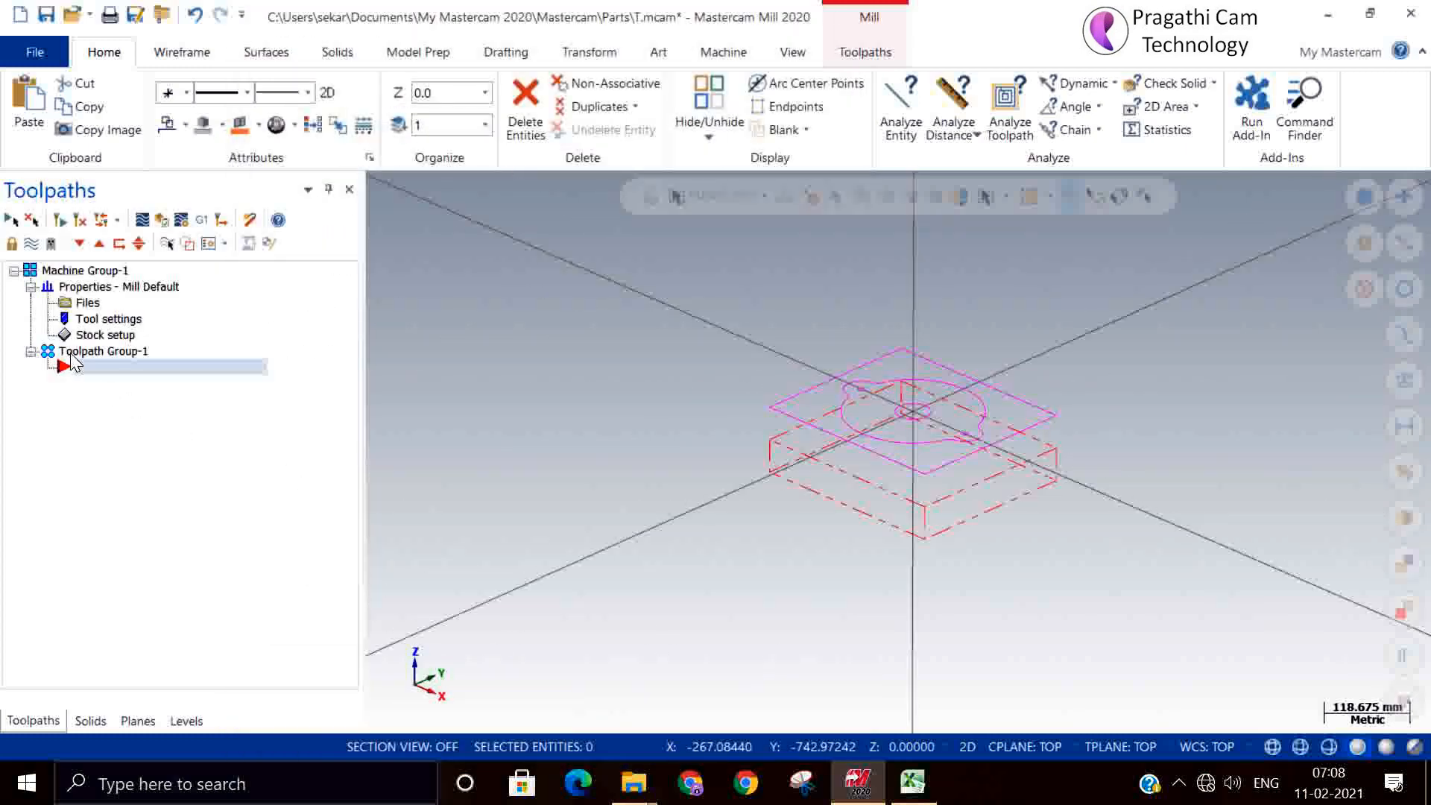
{"action": "left_click", "coordinate": [105, 335]}
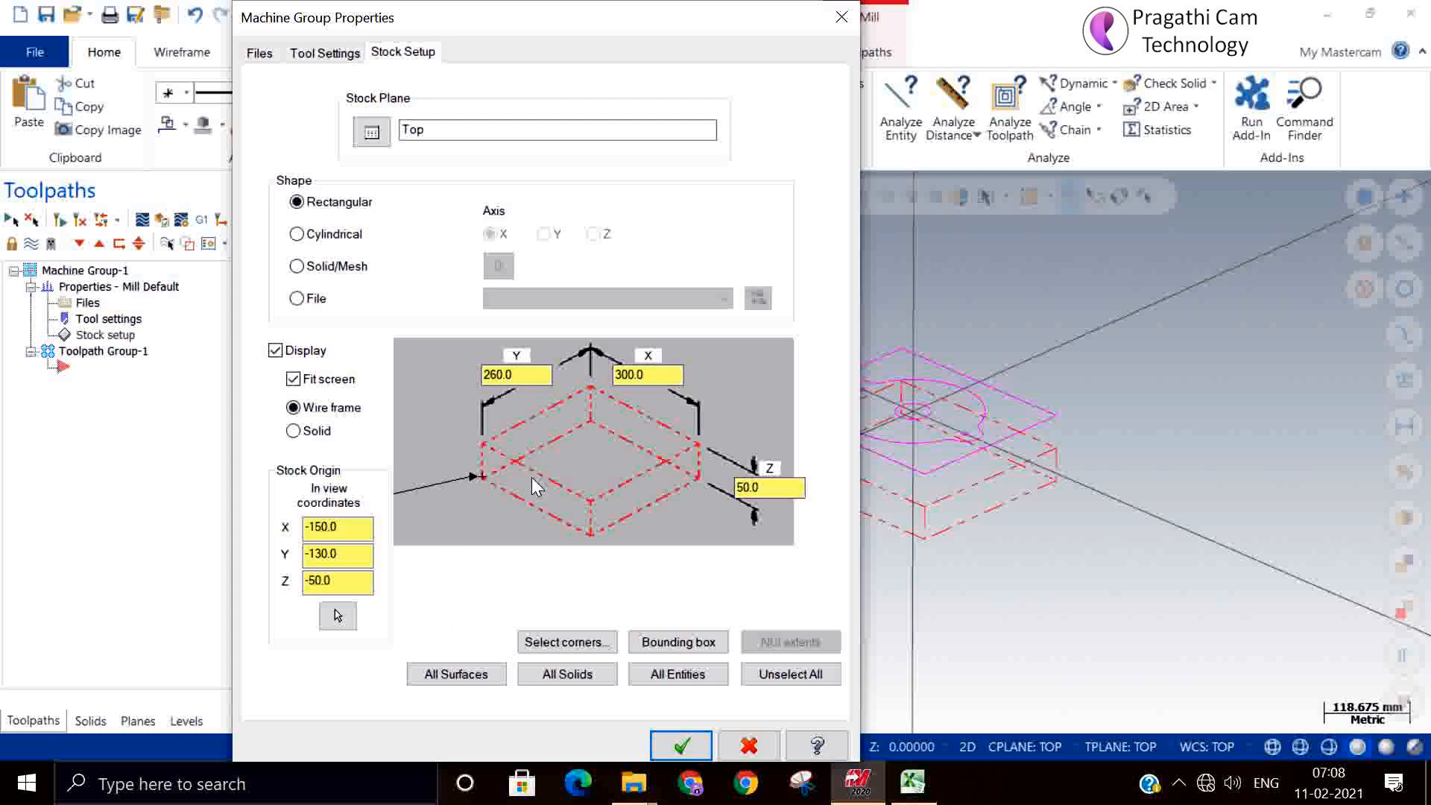
{"action": "left_click", "coordinate": [685, 745]}
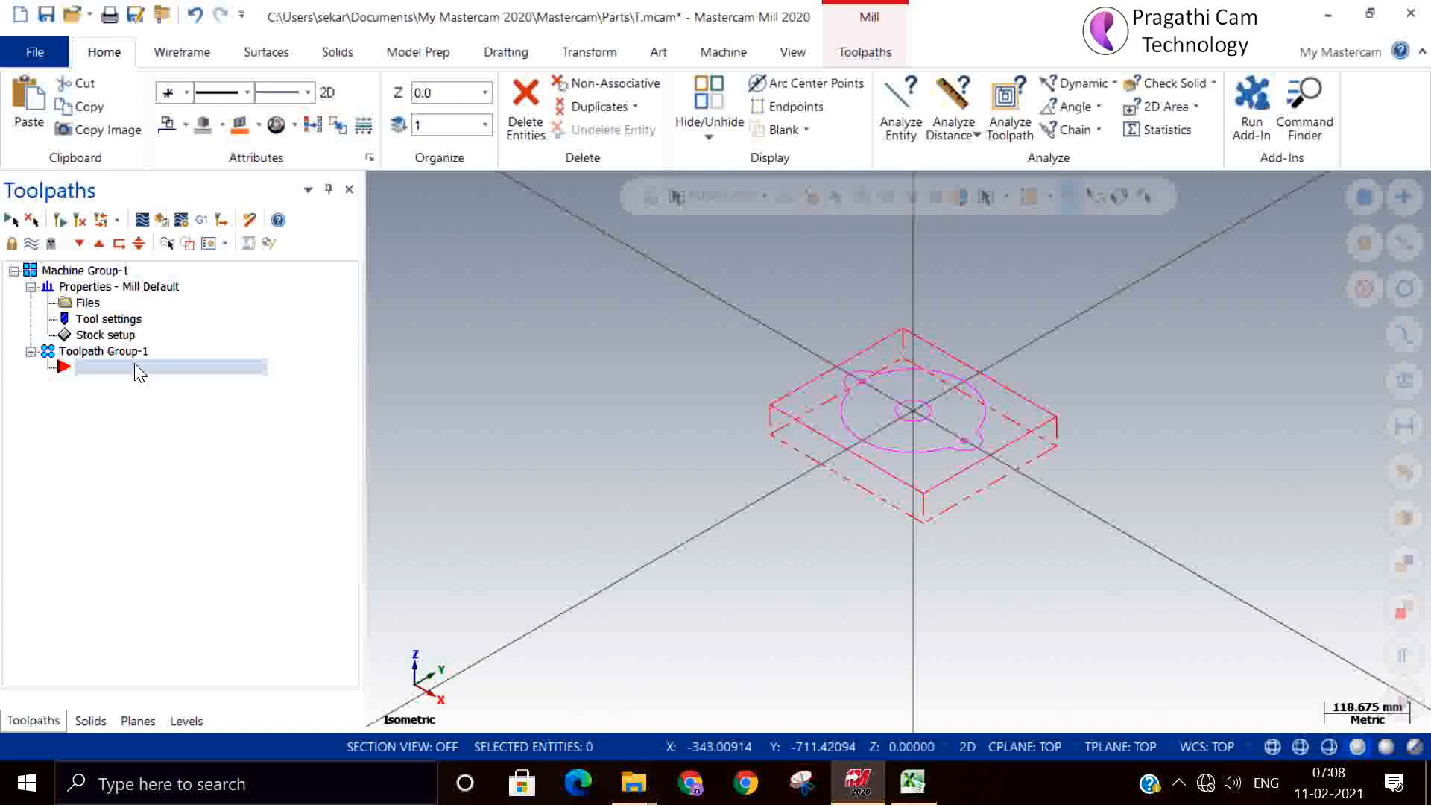
- Change the stock shape to cylindrical about the Z axis and size it with a bounding box around all the wireframe geometry
{"action": "left_click", "coordinate": [105, 335]}
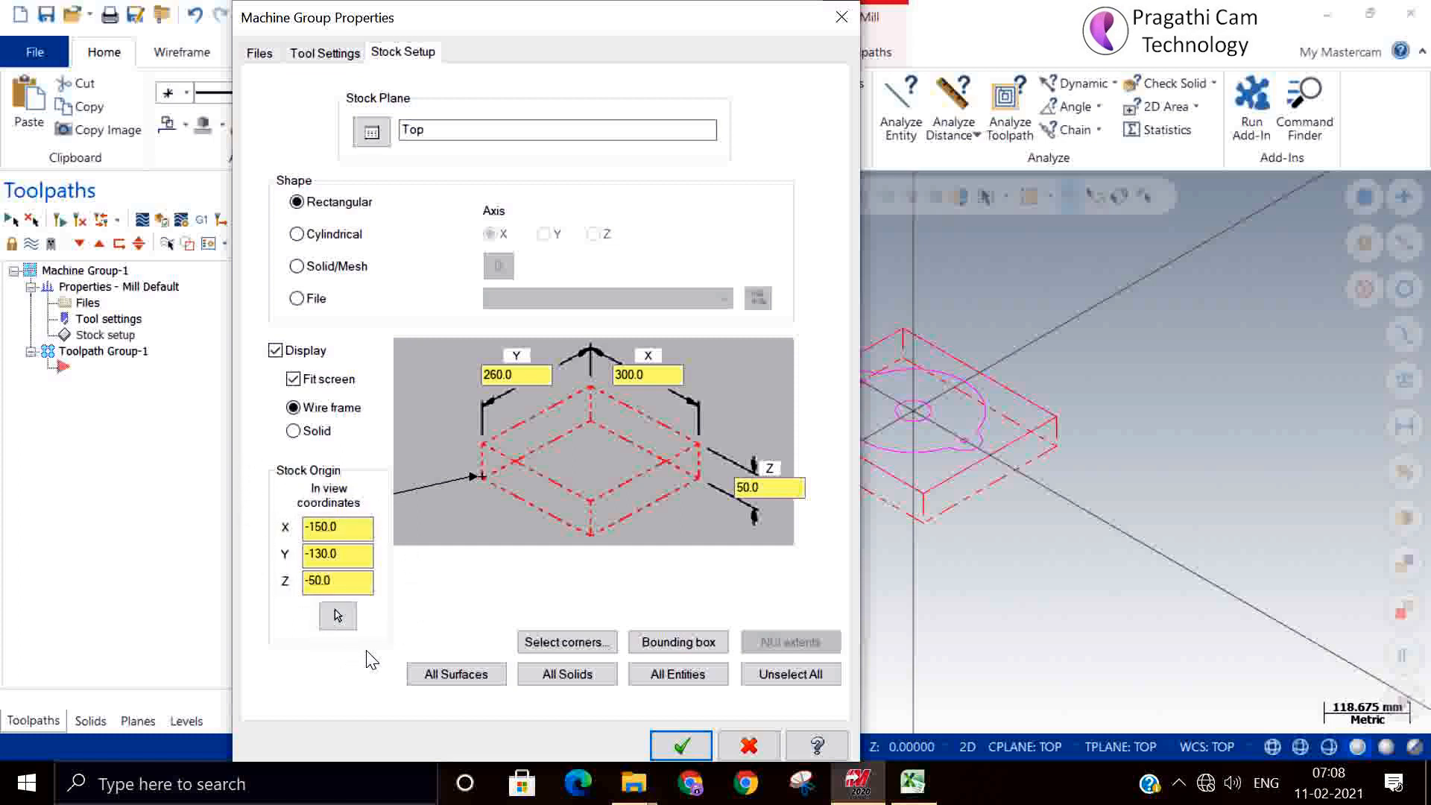
{"action": "left_click", "coordinate": [313, 240]}
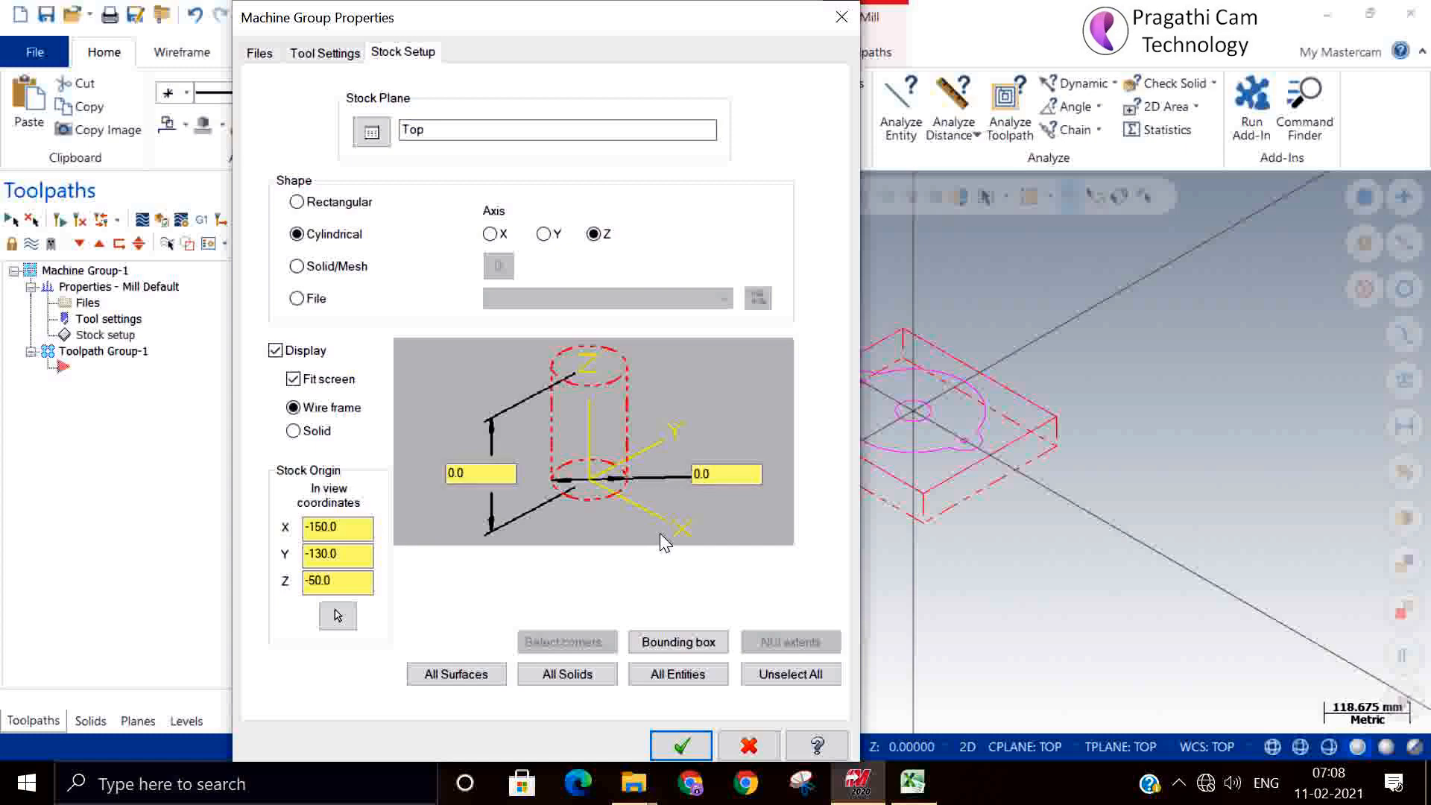
{"action": "left_click", "coordinate": [696, 641]}
{"action": "left_click_drag", "start_coordinate": [709, 284], "coordinate": [1109, 585]}
{"action": "left_click", "coordinate": [825, 249]}
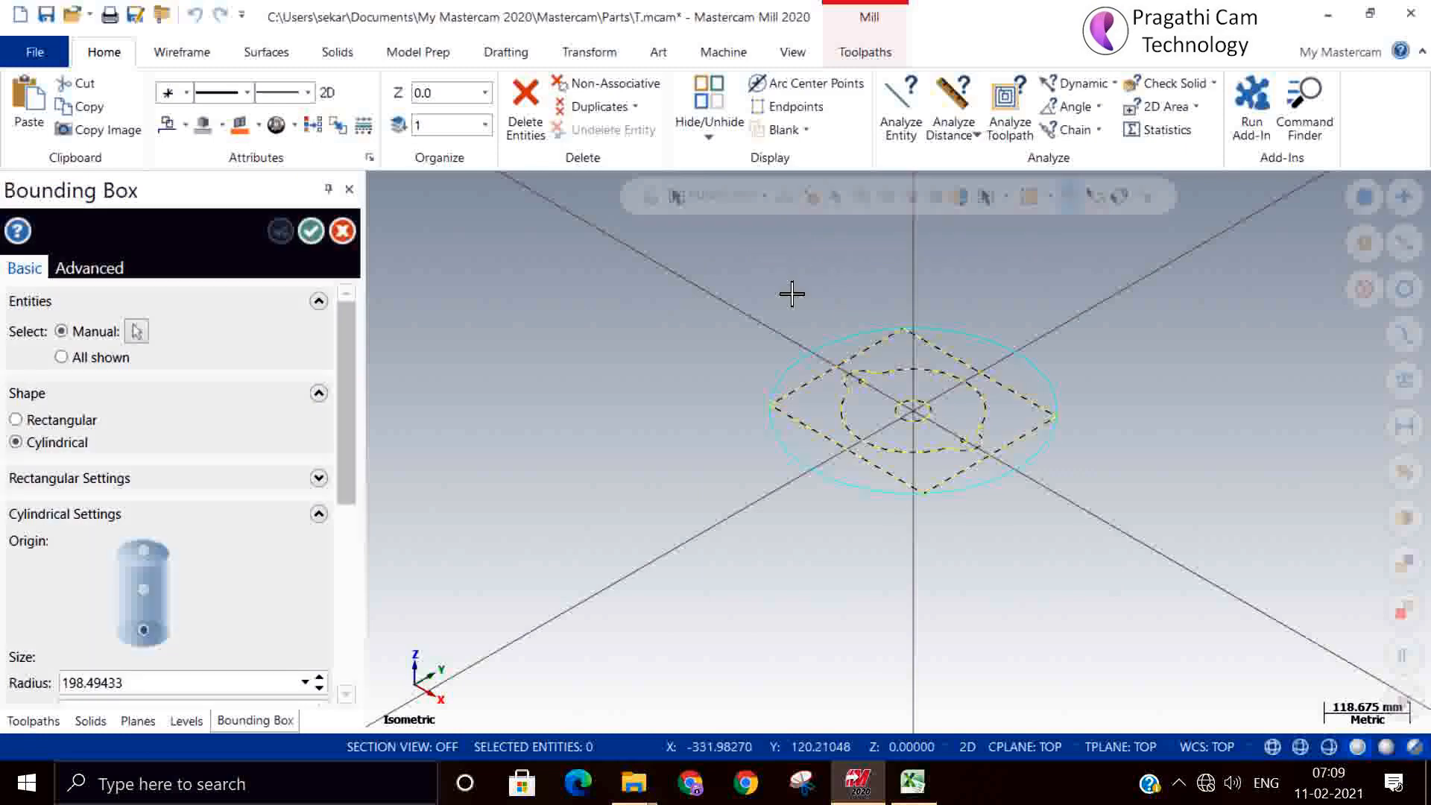
{"action": "left_click", "coordinate": [312, 231]}
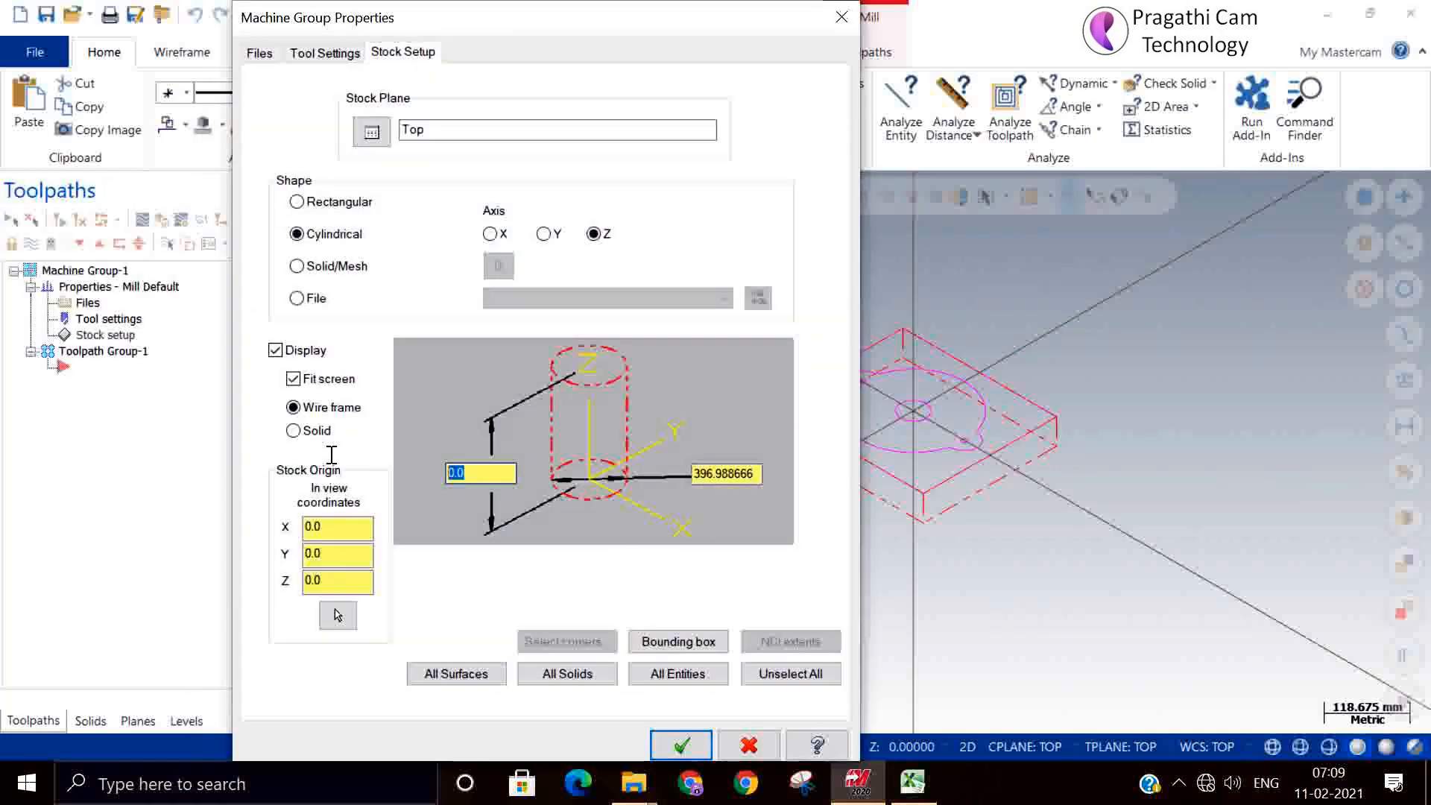
- Set the cylindrical stock's height to 50 mm, accept the setup, and inspect the stock around the wireframe
{"action": "type", "text": "50"}
{"action": "key", "text": "Tab"}
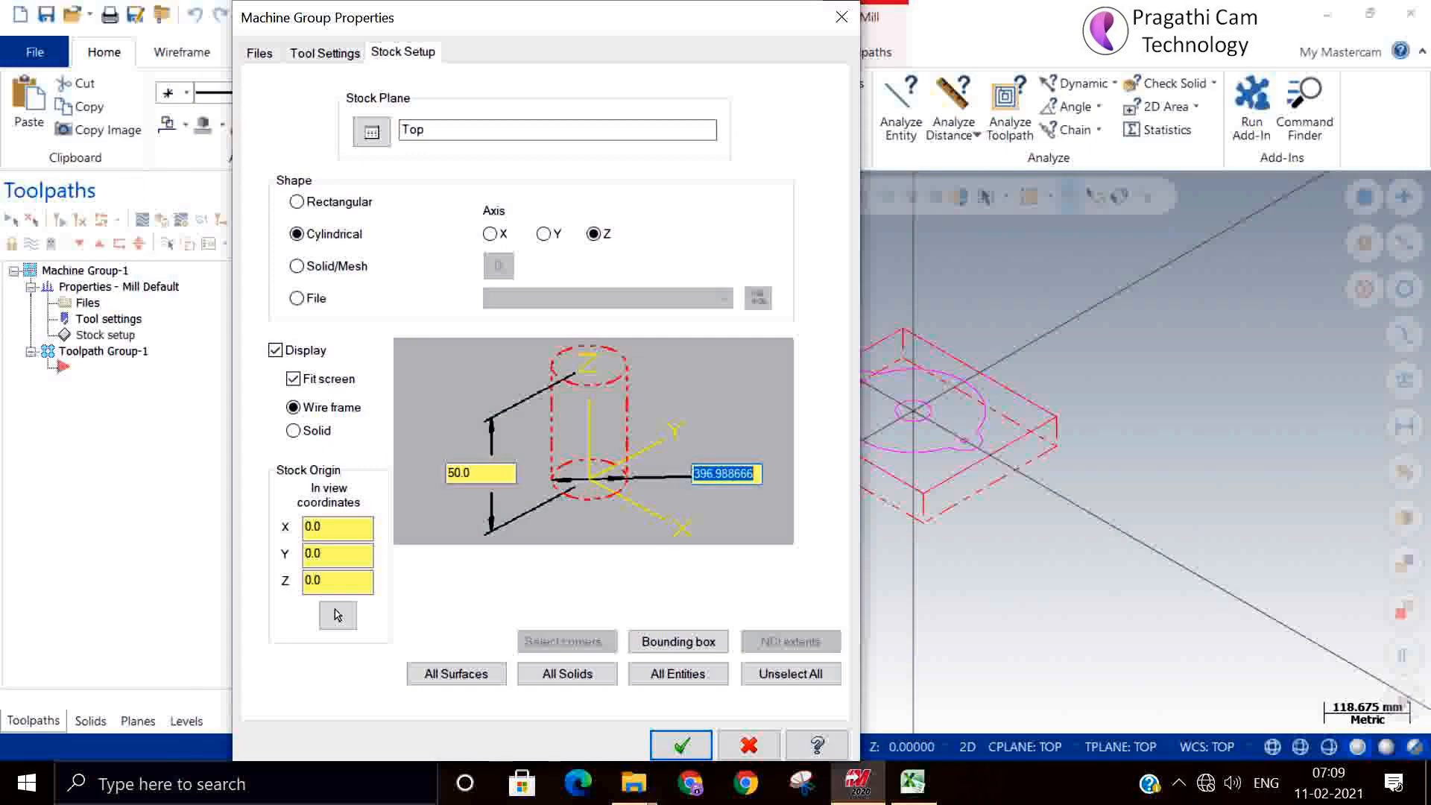
{"action": "left_click", "coordinate": [680, 745]}
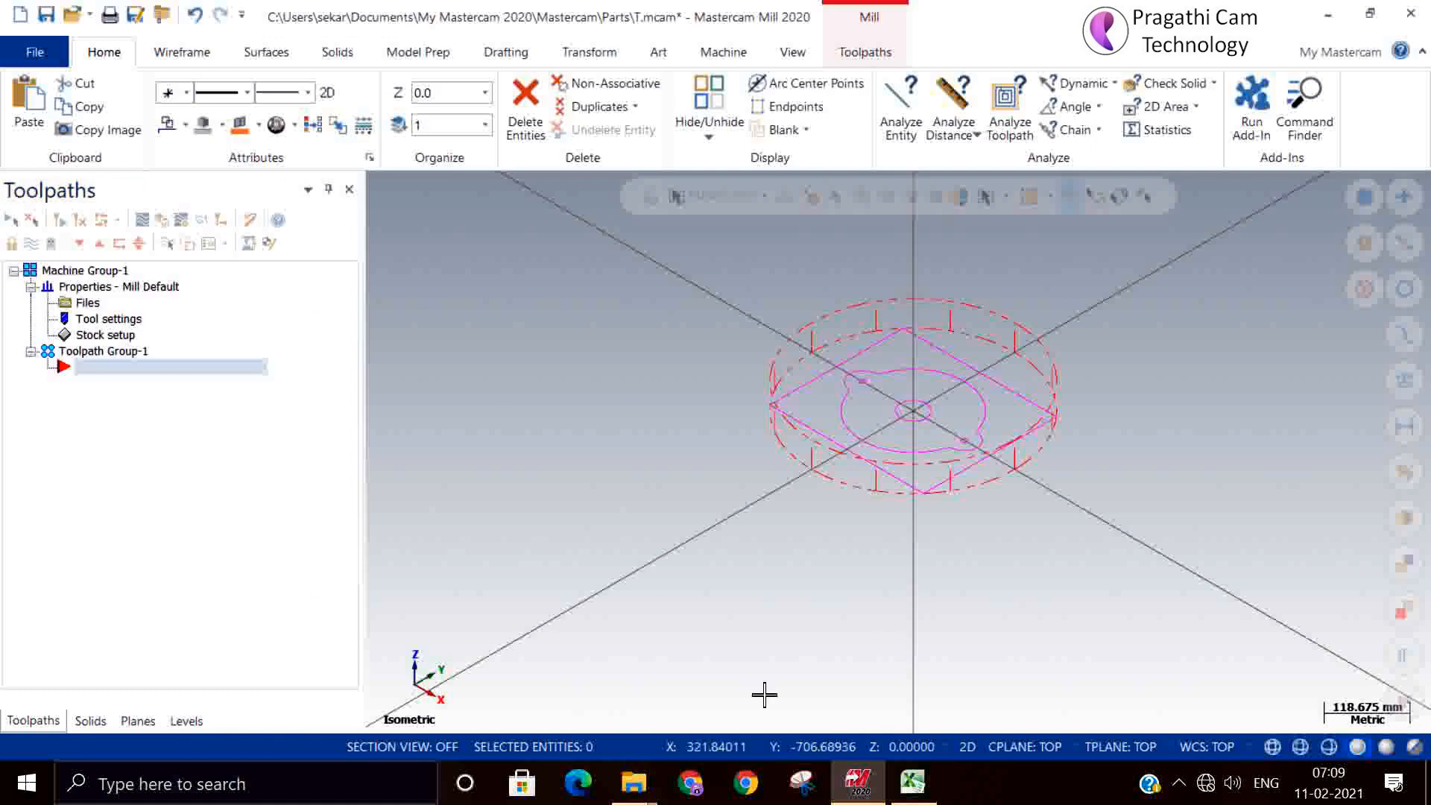
{"action": "middle_click_drag", "start_coordinate": [760, 694], "coordinate": [1006, 619]}
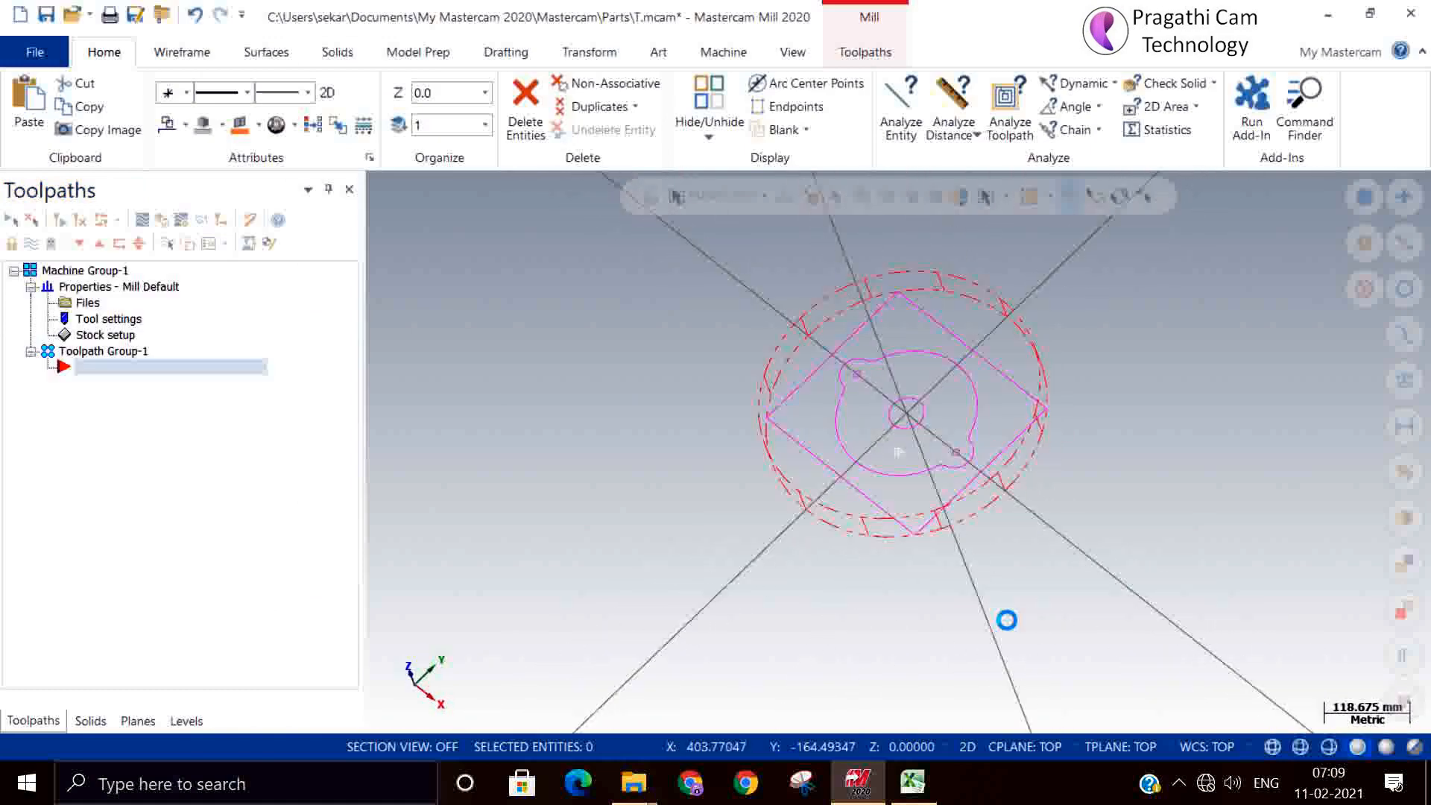
- Lower the cylindrical stock by setting its origin's Z coordinate to -50 mm, accept it, and check its position and settings
{"action": "left_click", "coordinate": [106, 335]}
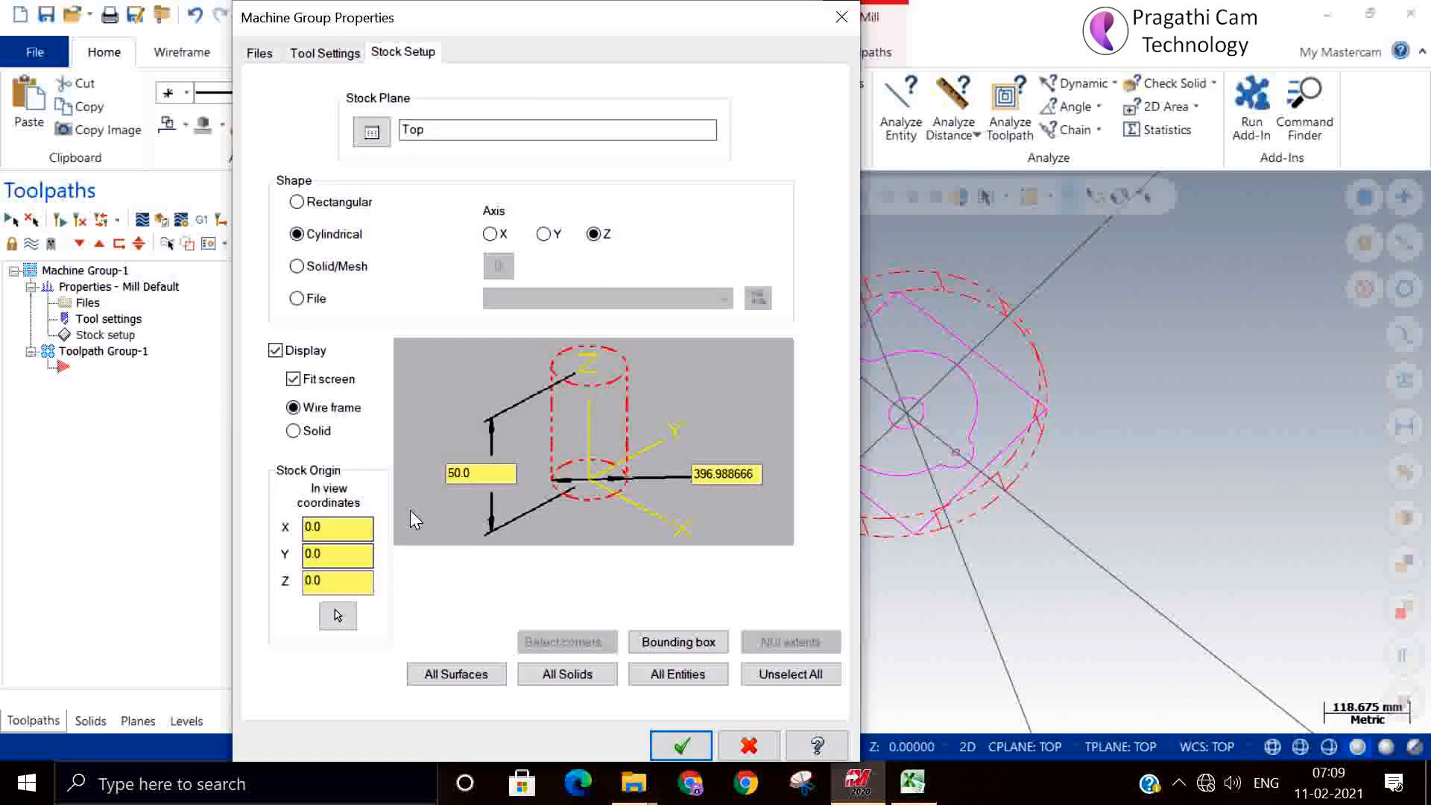
{"action": "double_click", "coordinate": [329, 583]}
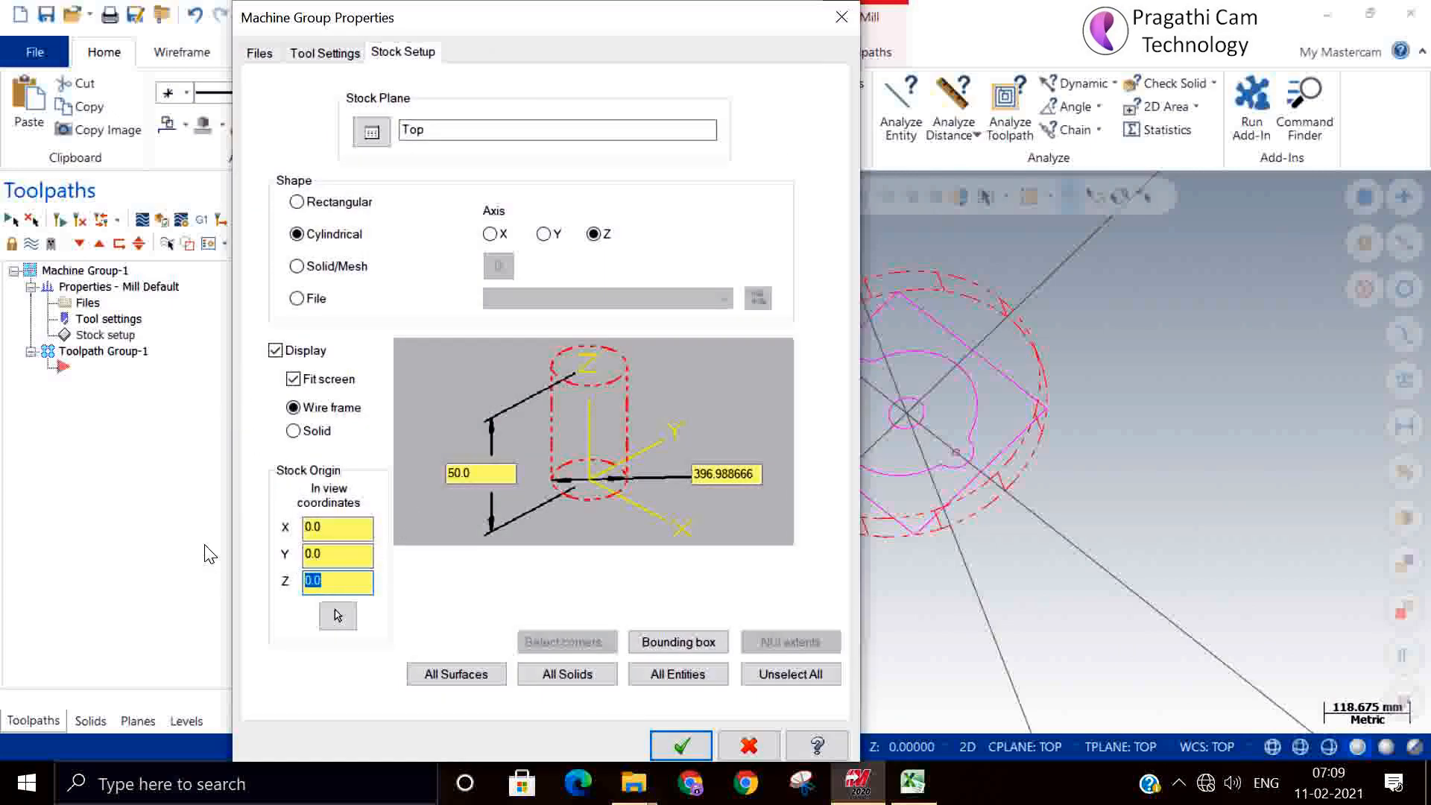
{"action": "type", "text": "-5"}
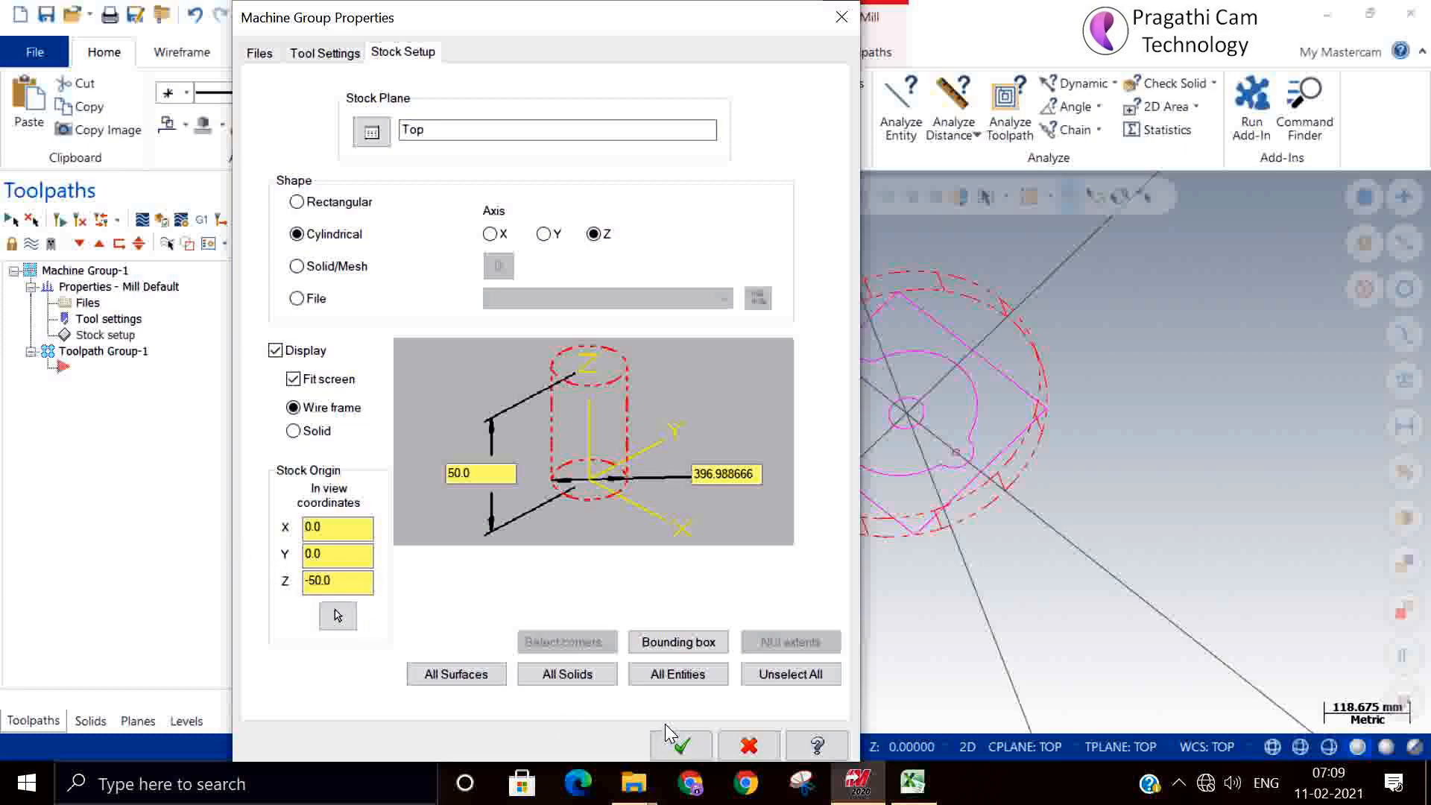
{"action": "left_click", "coordinate": [681, 745]}
{"action": "middle_click_drag", "start_coordinate": [824, 653], "coordinate": [825, 610]}
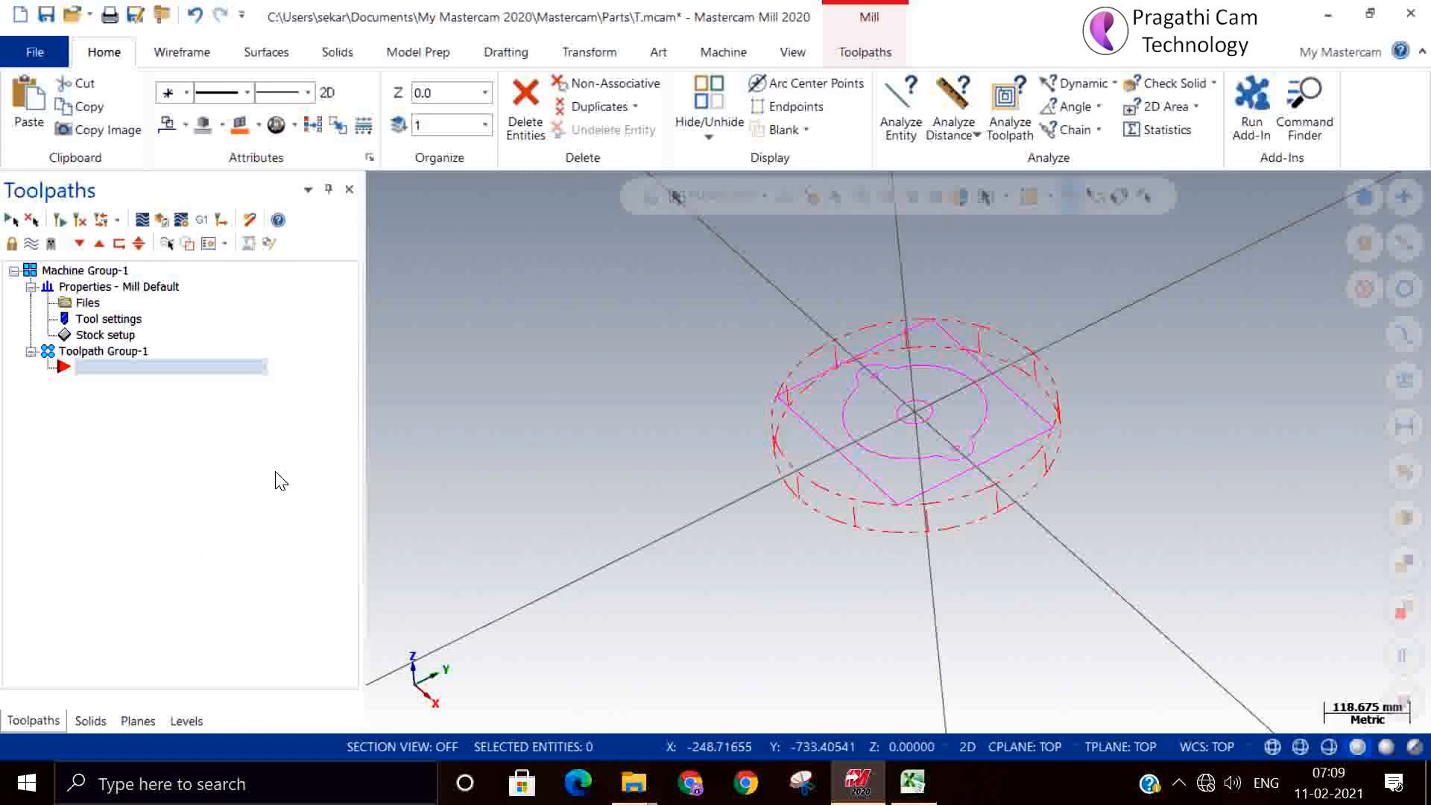
{"action": "left_click", "coordinate": [105, 335]}
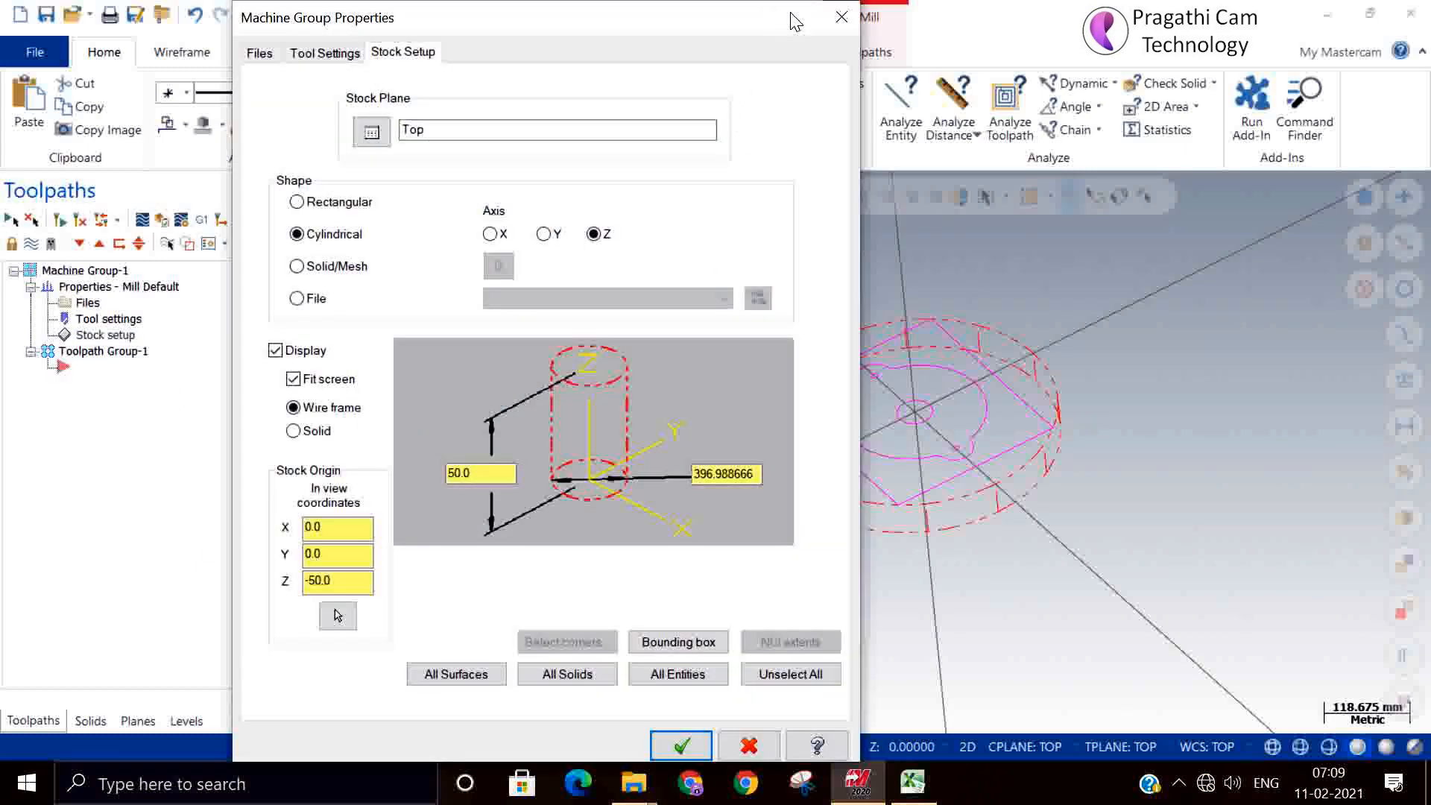
{"action": "left_click", "coordinate": [842, 16]}
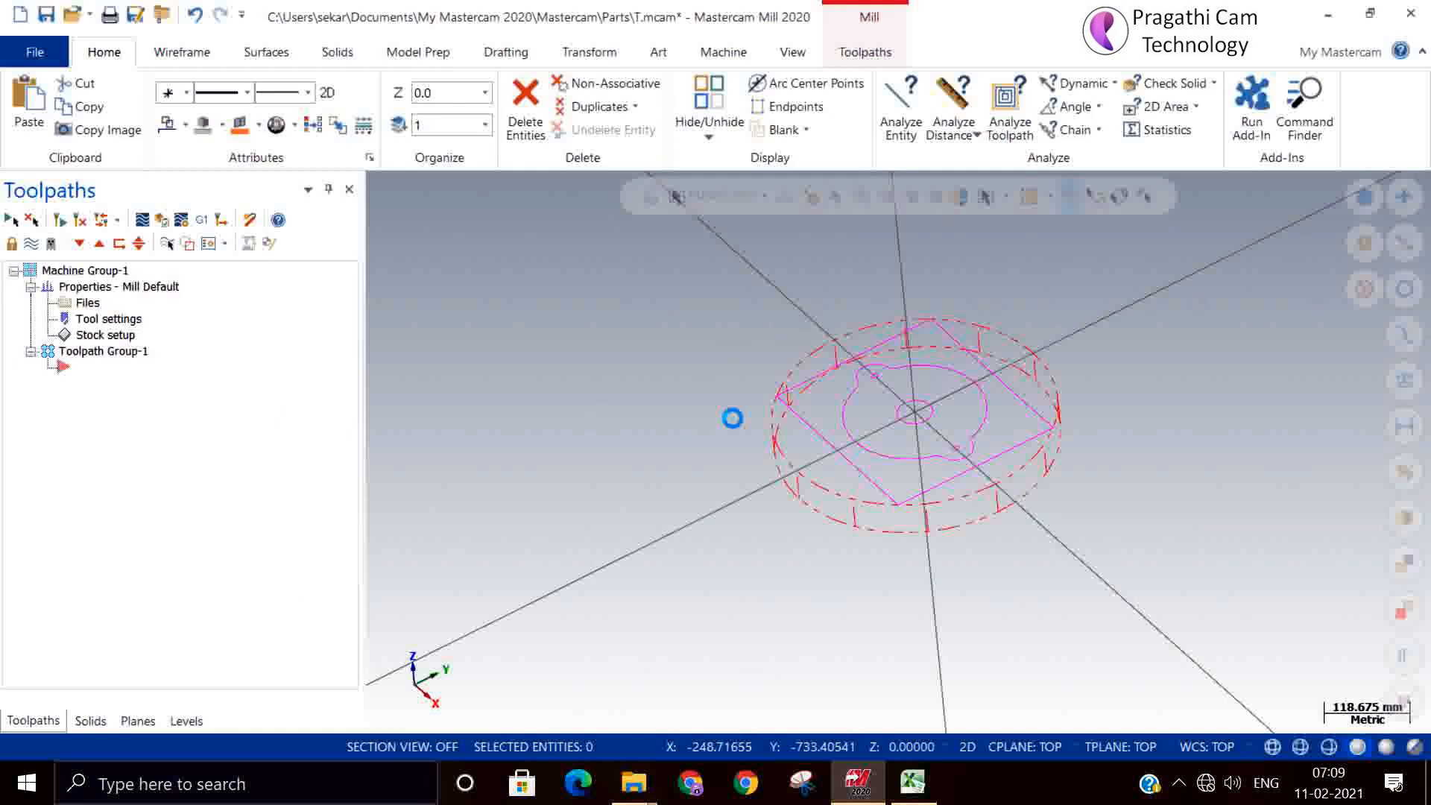
- Extrude the outer rectangle downward by 100 mm as a new solid body
{"action": "key", "text": "alt+7"}
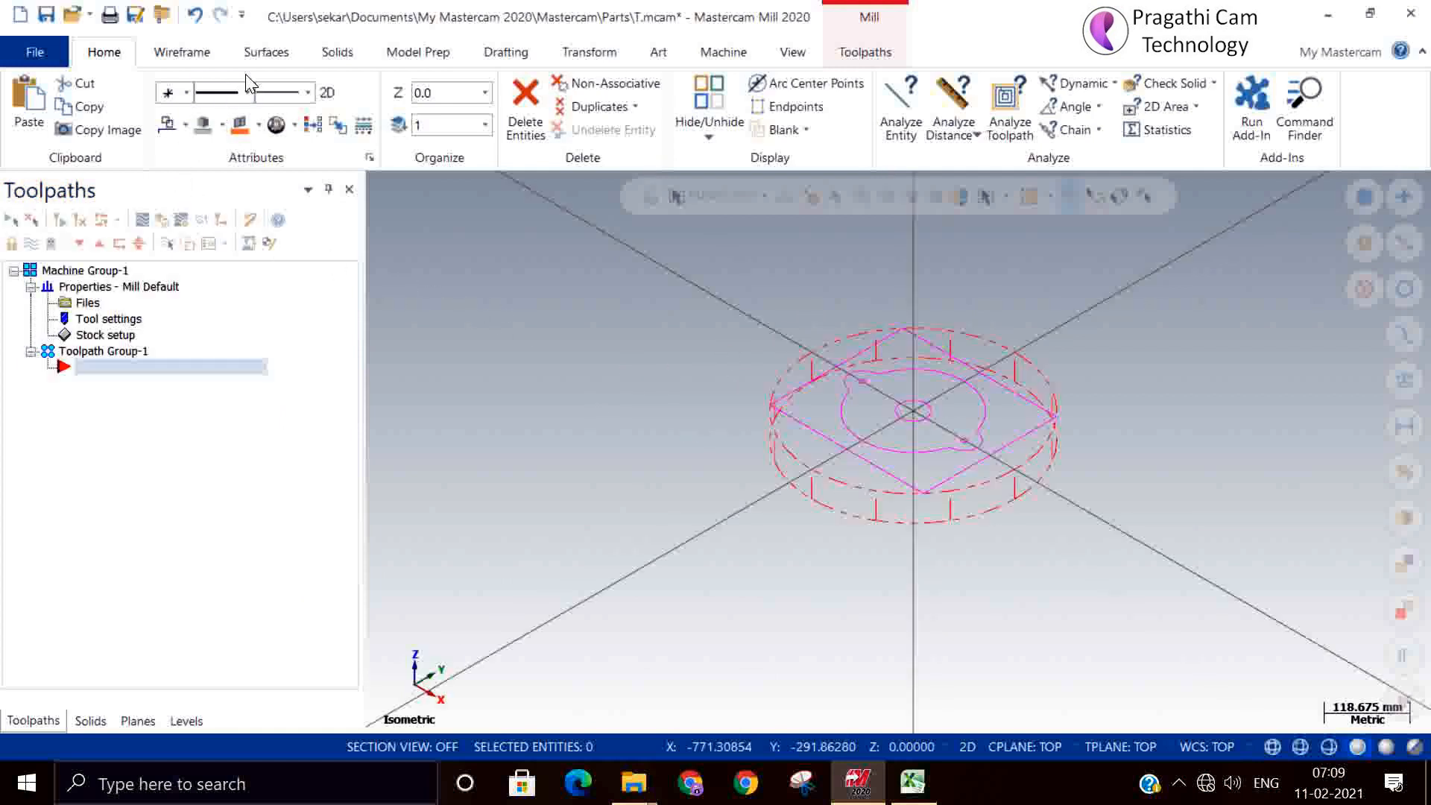
{"action": "left_click", "coordinate": [328, 58]}
{"action": "left_click", "coordinate": [196, 103]}
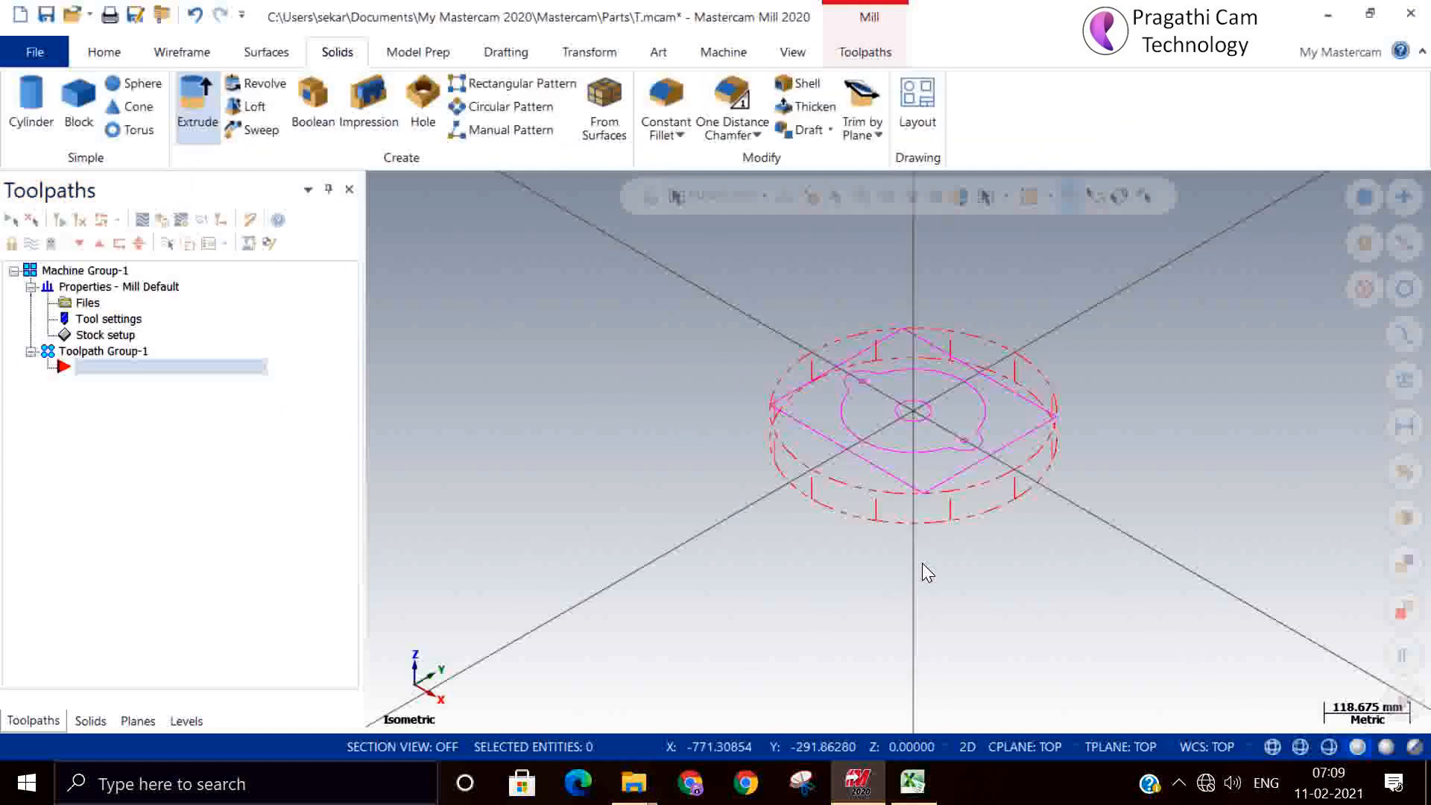
{"action": "left_click", "coordinate": [809, 448]}
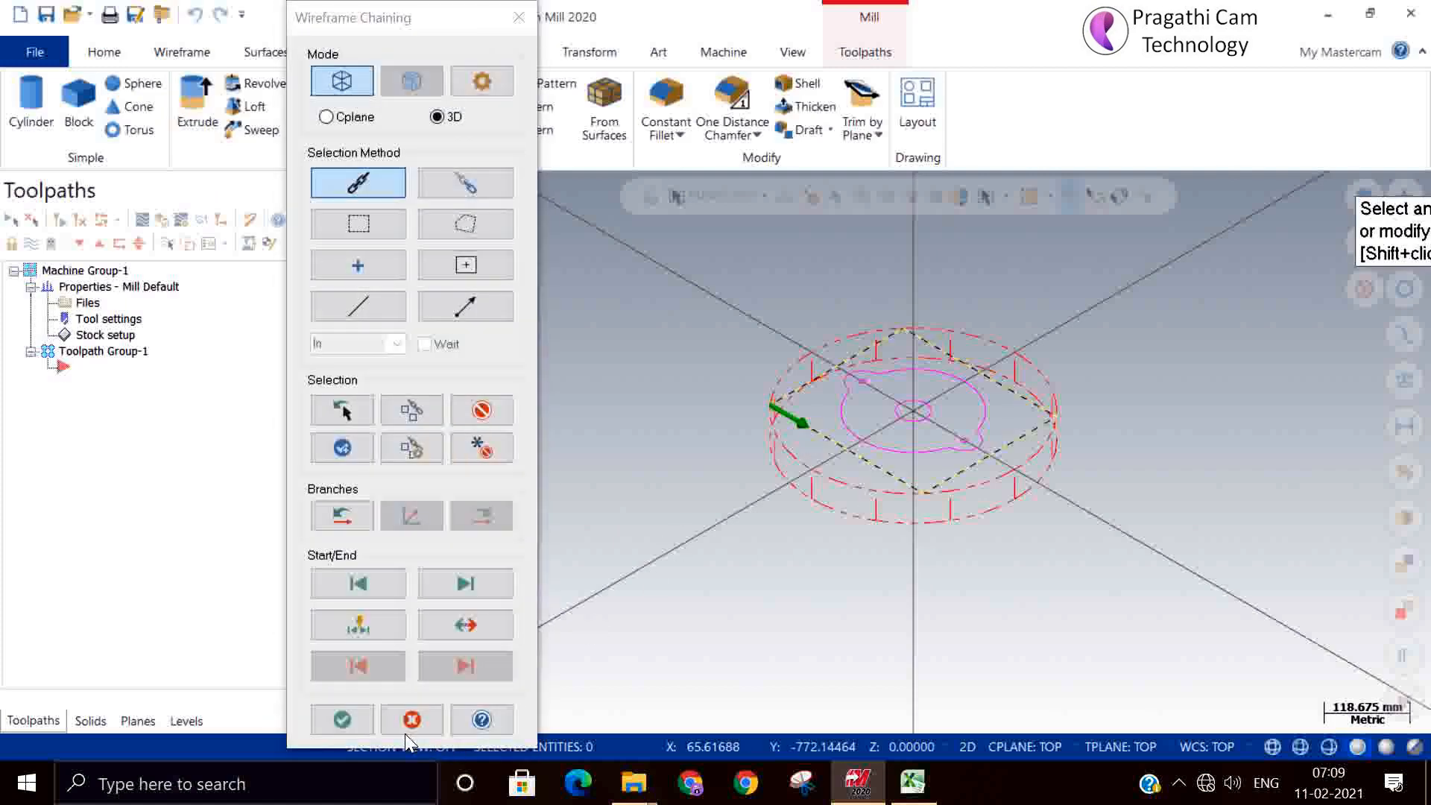
{"action": "left_click", "coordinate": [341, 719]}
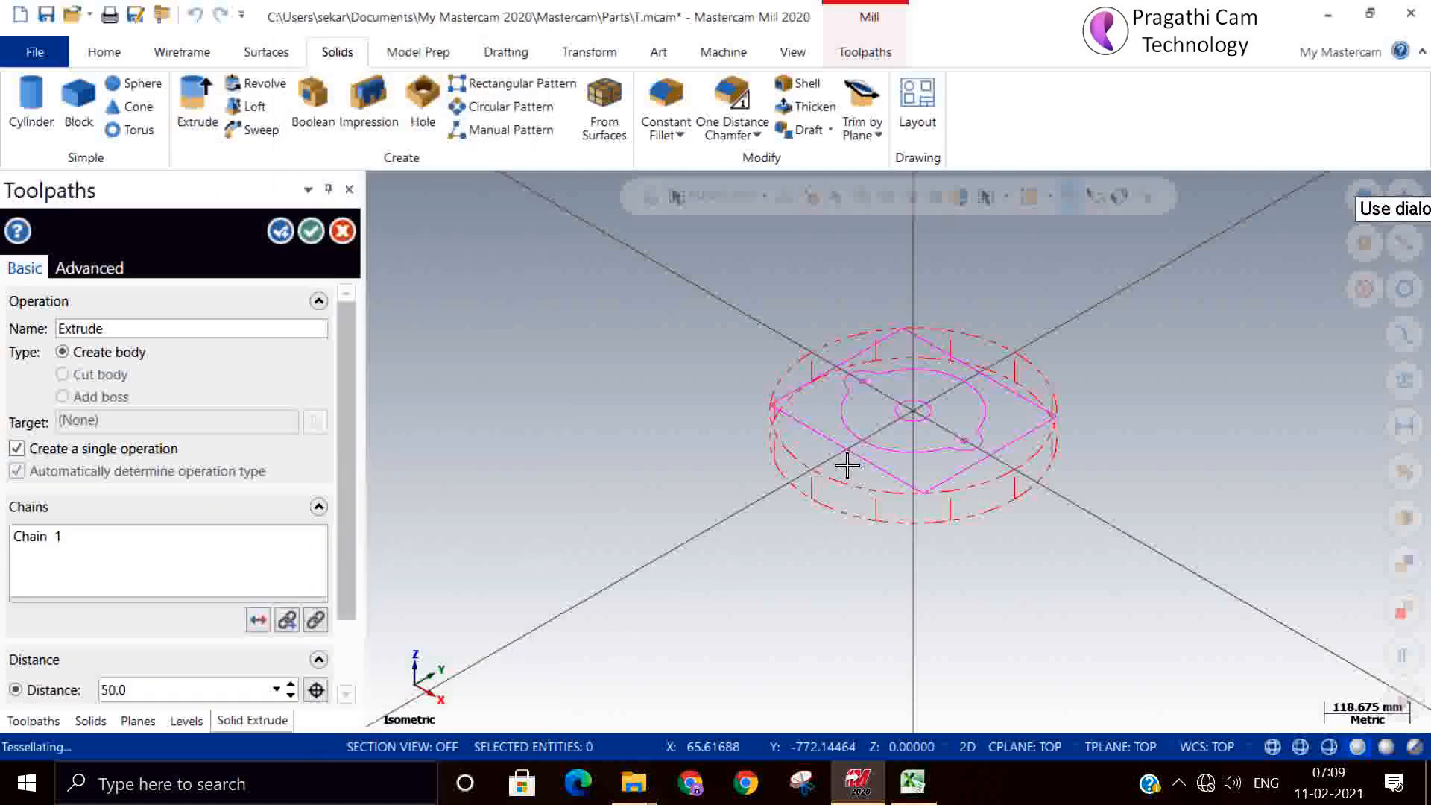
{"action": "left_click", "coordinate": [770, 346]}
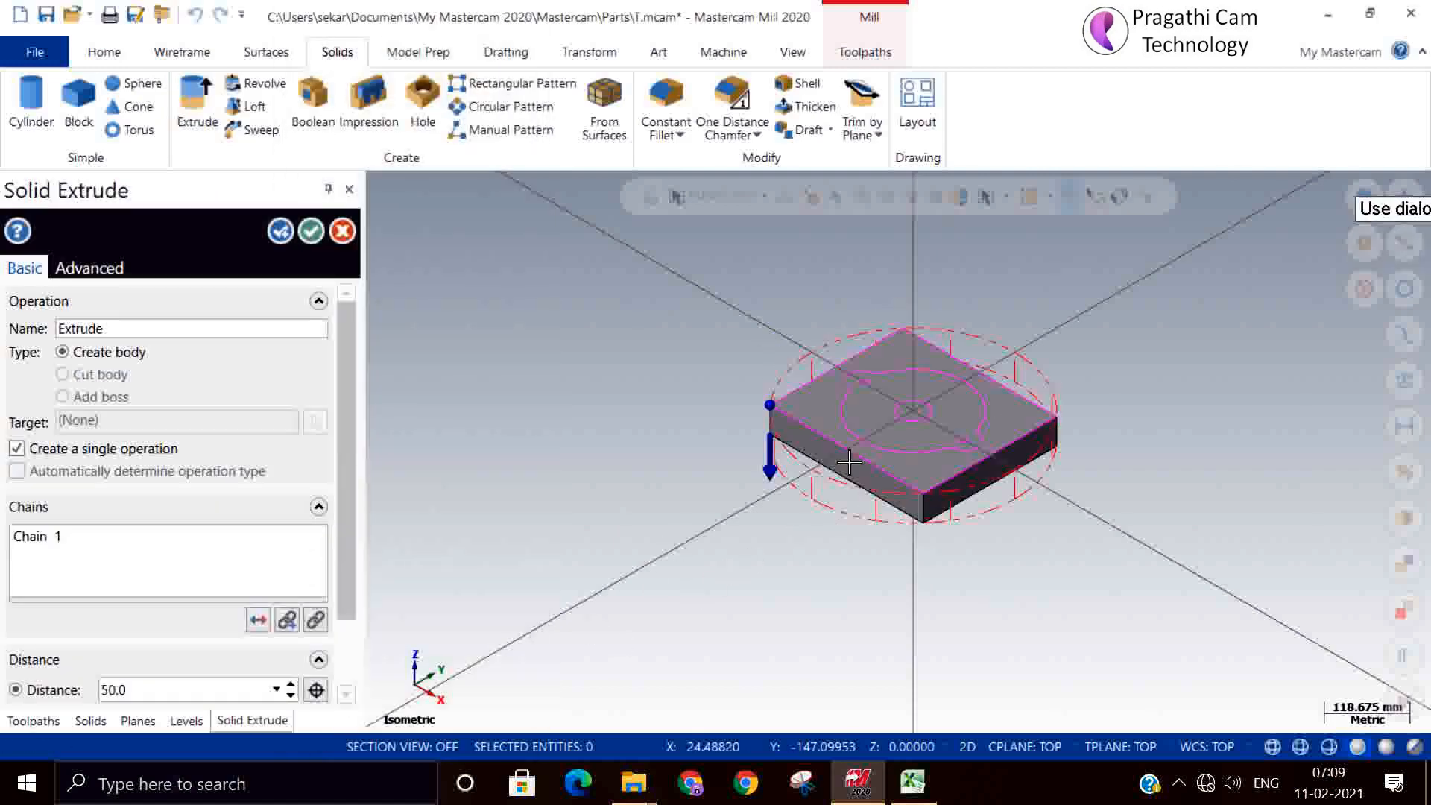
{"action": "double_click", "coordinate": [216, 691]}
{"action": "type", "text": "100"}
{"action": "key", "text": "Return"}
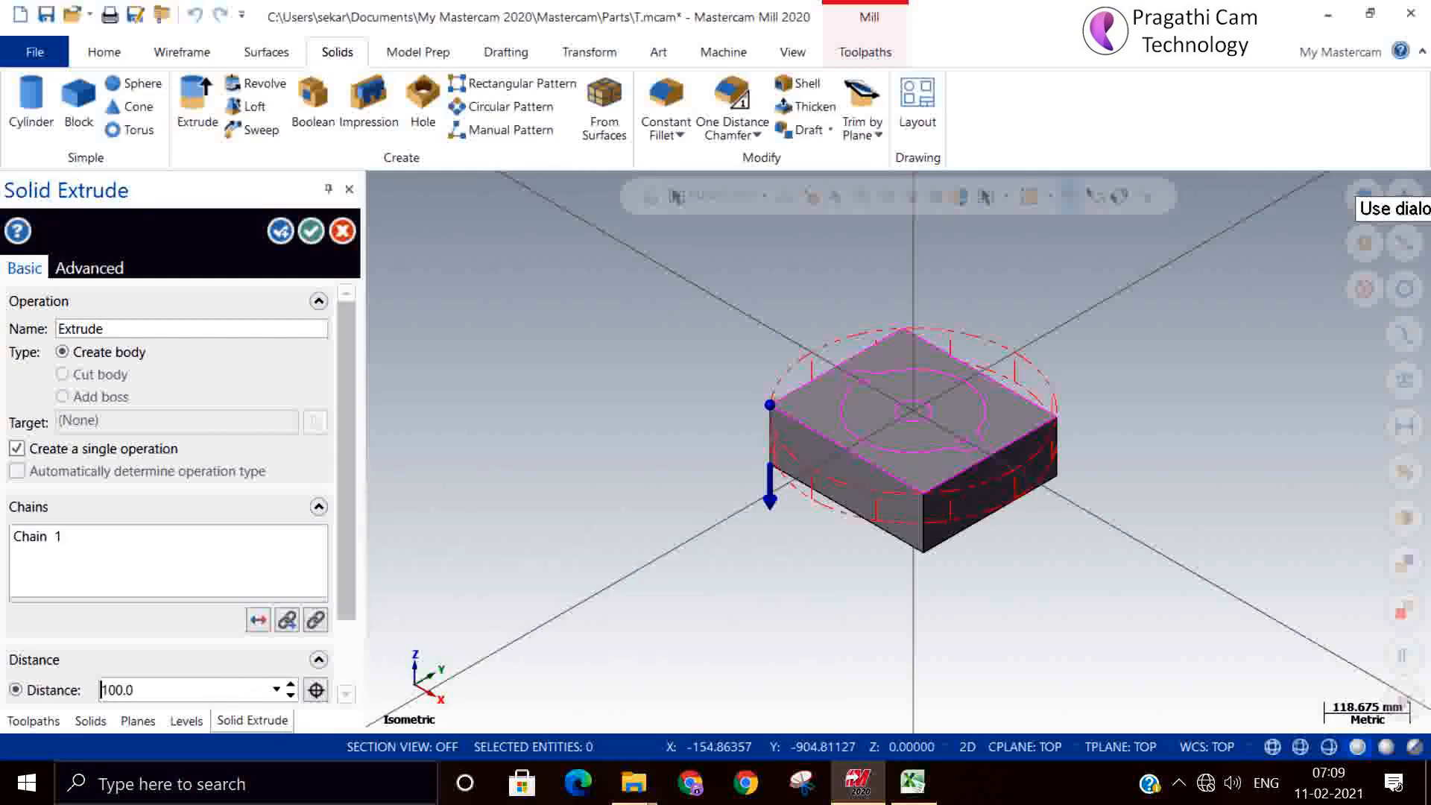
{"action": "left_click", "coordinate": [310, 231]}
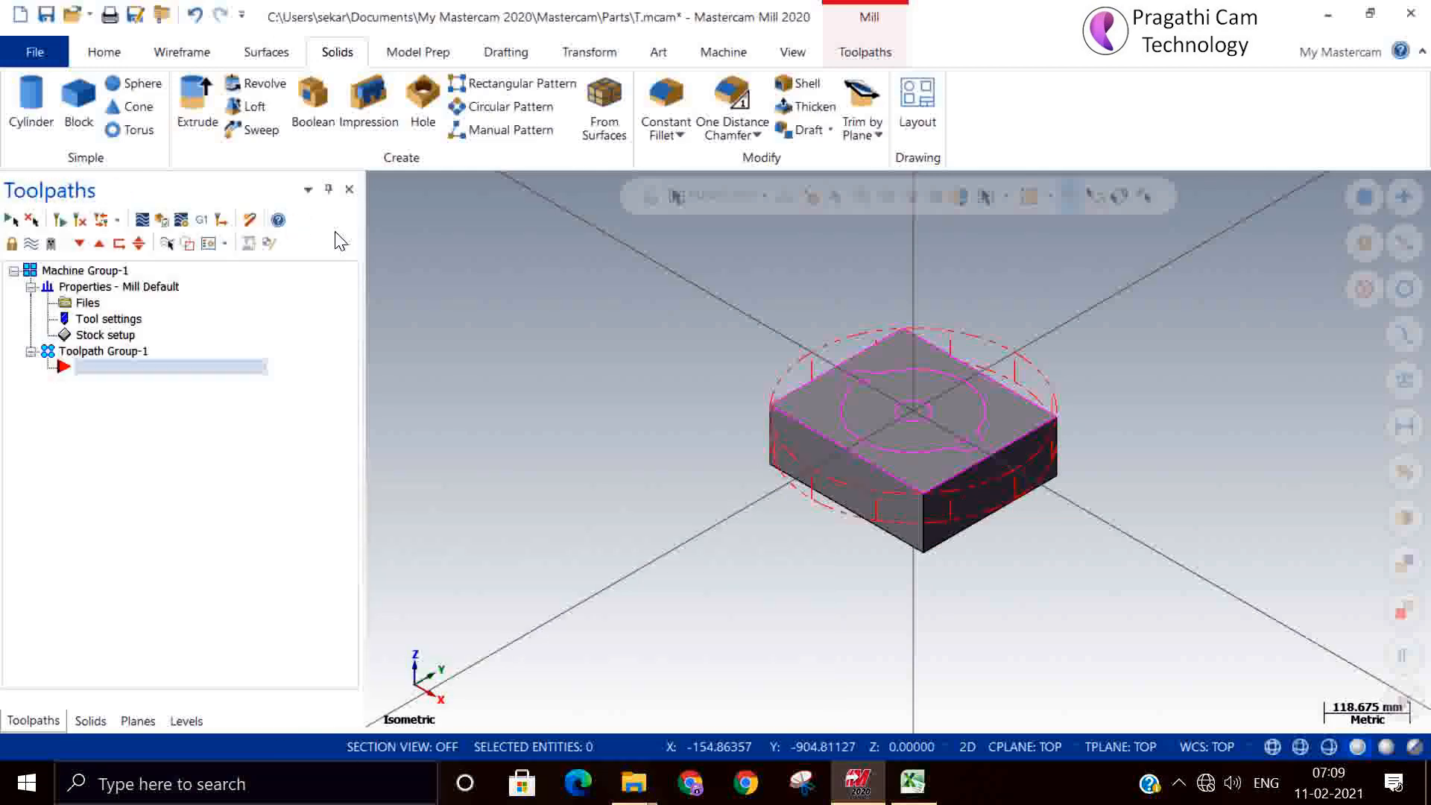
- Move the extruded block from the active level to level 100, named stock
{"action": "left_click", "coordinate": [862, 489]}
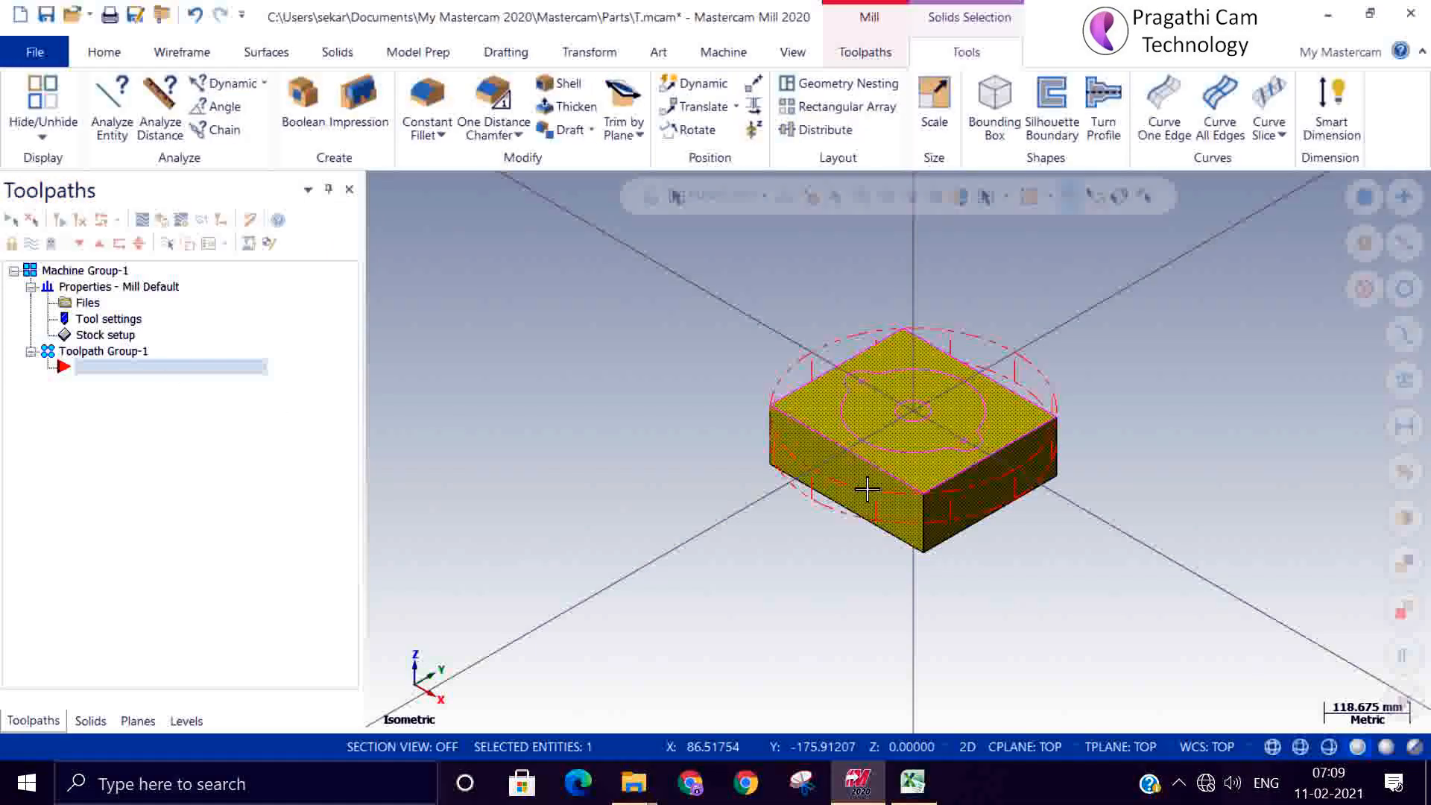
{"action": "right_click", "coordinate": [1055, 566]}
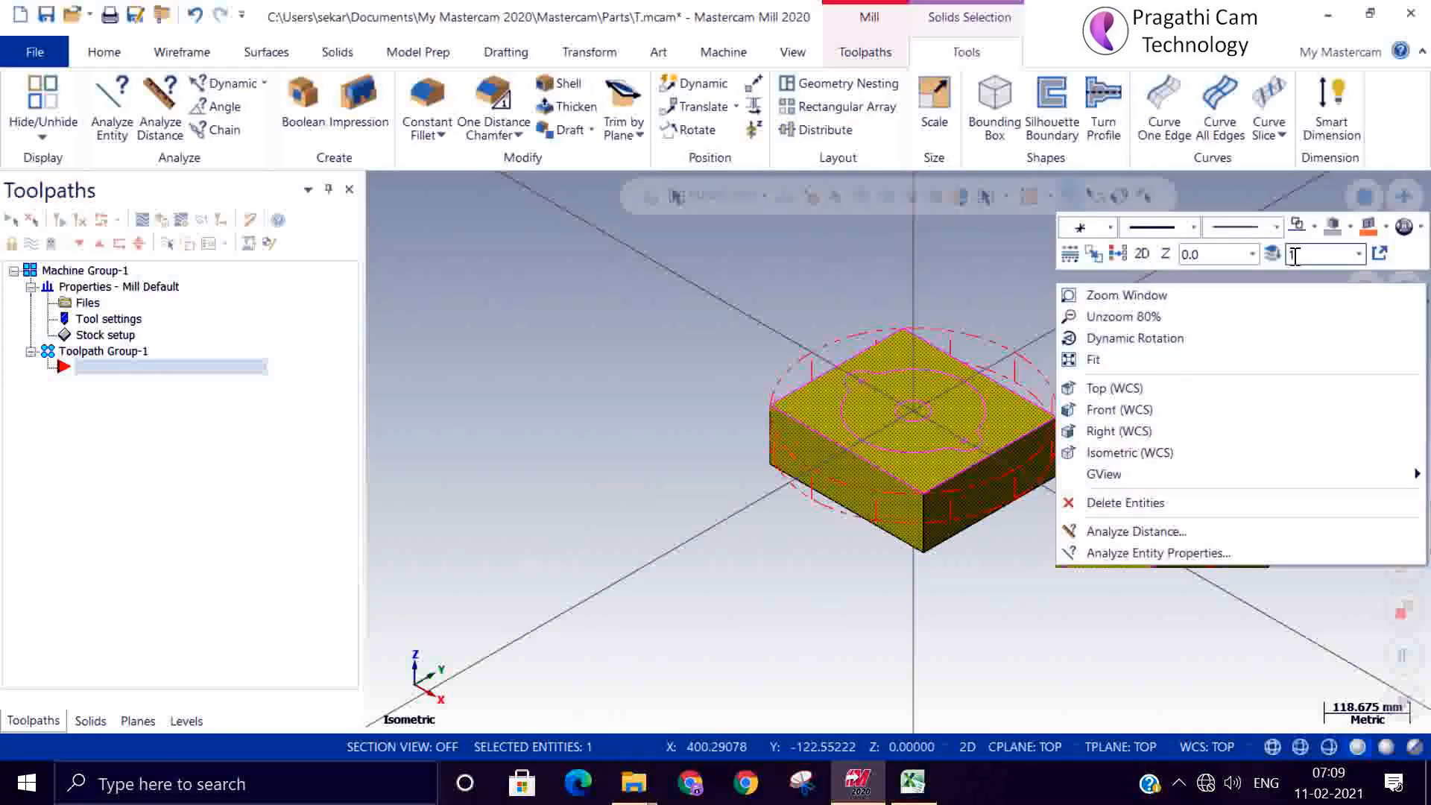
{"action": "left_click", "coordinate": [1272, 253]}
{"action": "left_click", "coordinate": [347, 309]}
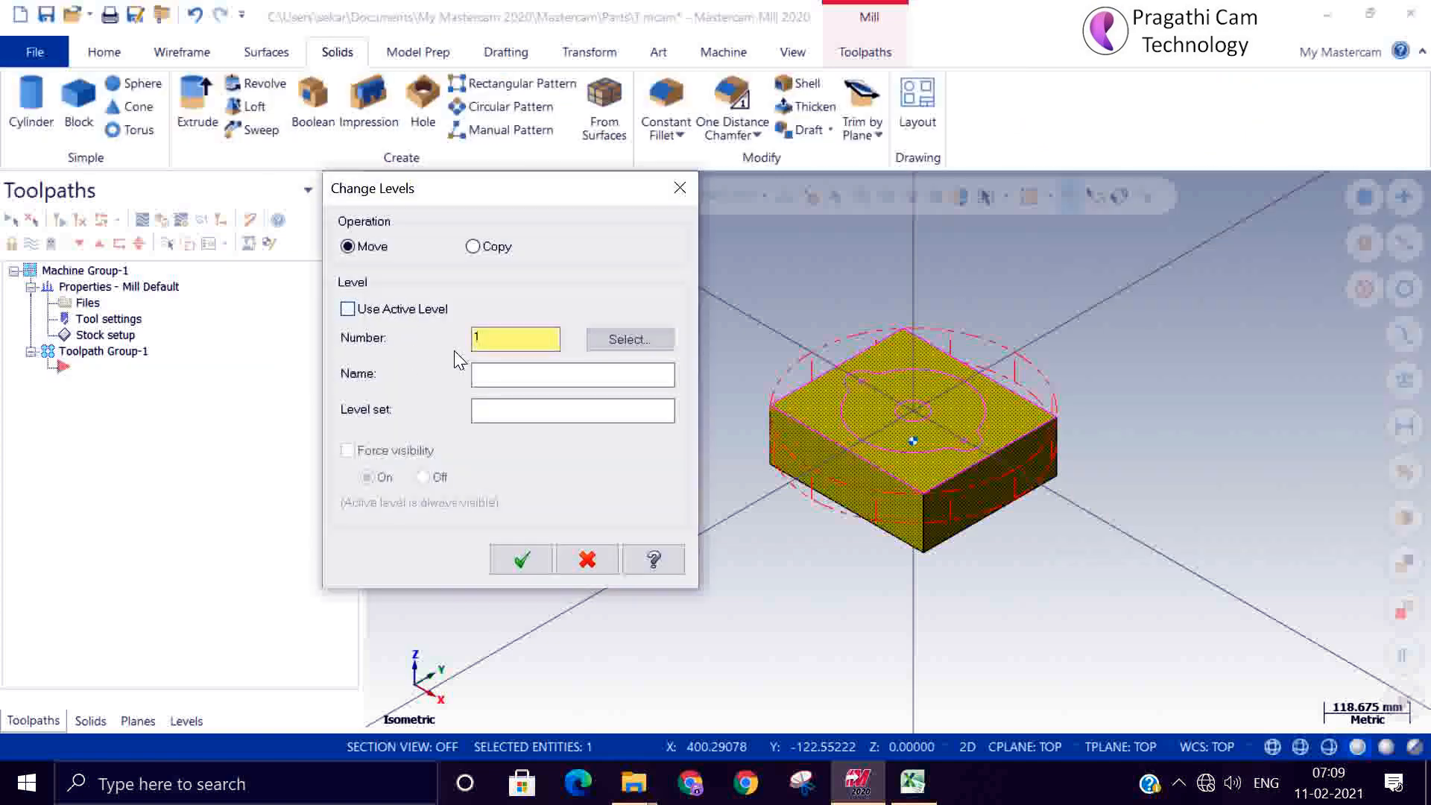
{"action": "type", "text": "100"}
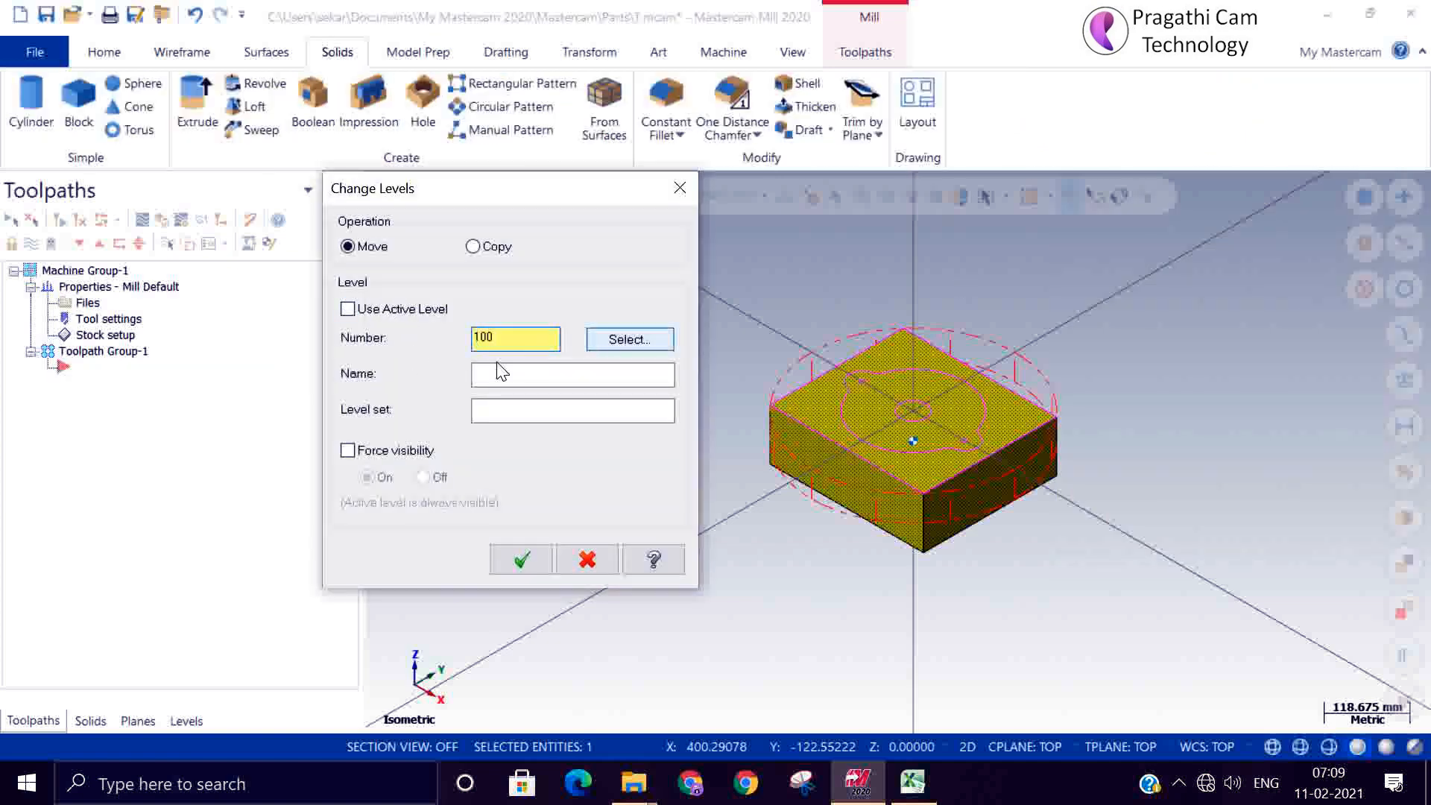
{"action": "left_click", "coordinate": [478, 374]}
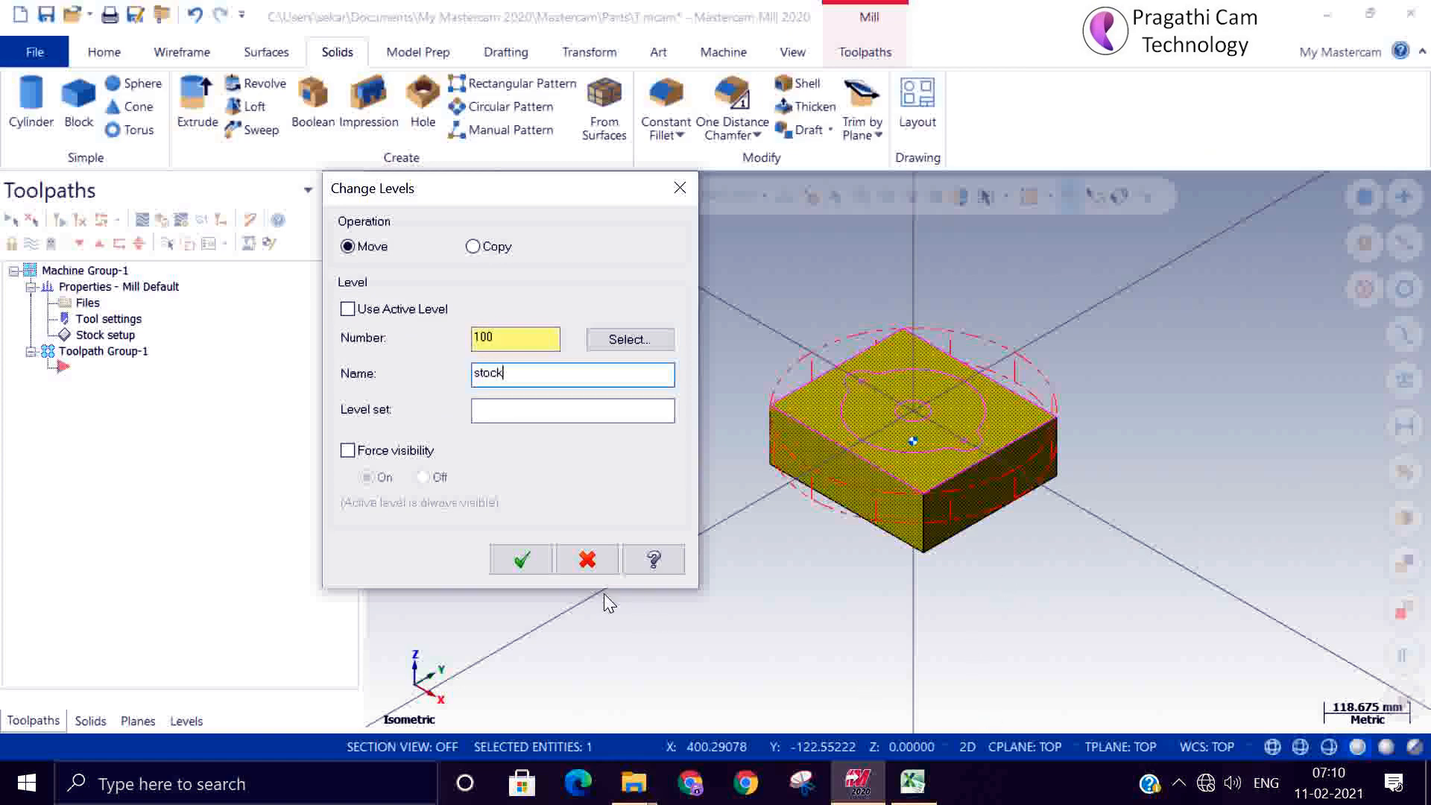
{"action": "left_click", "coordinate": [531, 560]}
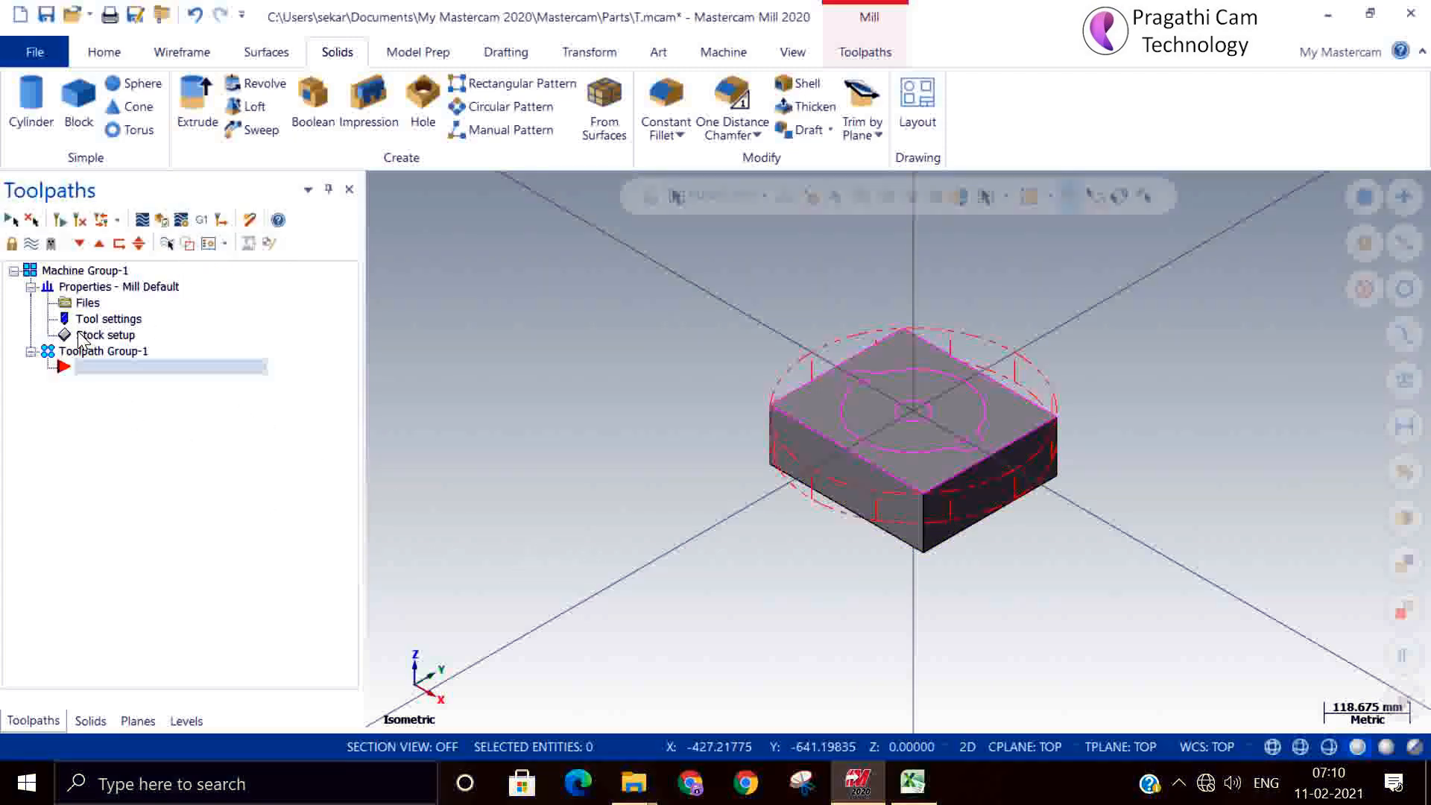
- Change the stock shape to Solid/Mesh, use the extruded block as the stock, accept it, and review its setup
{"action": "left_click", "coordinate": [100, 335]}
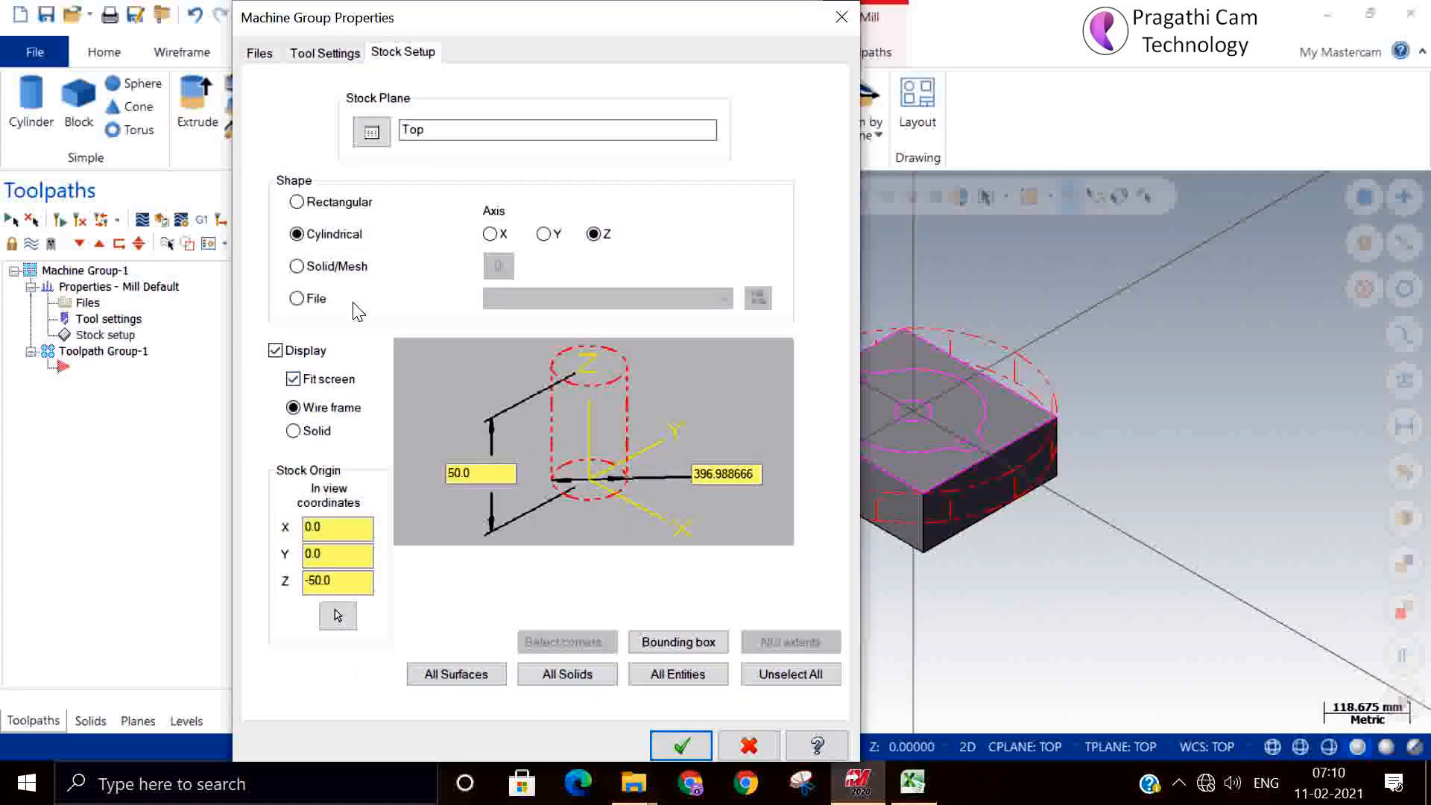
{"action": "left_click", "coordinate": [321, 267]}
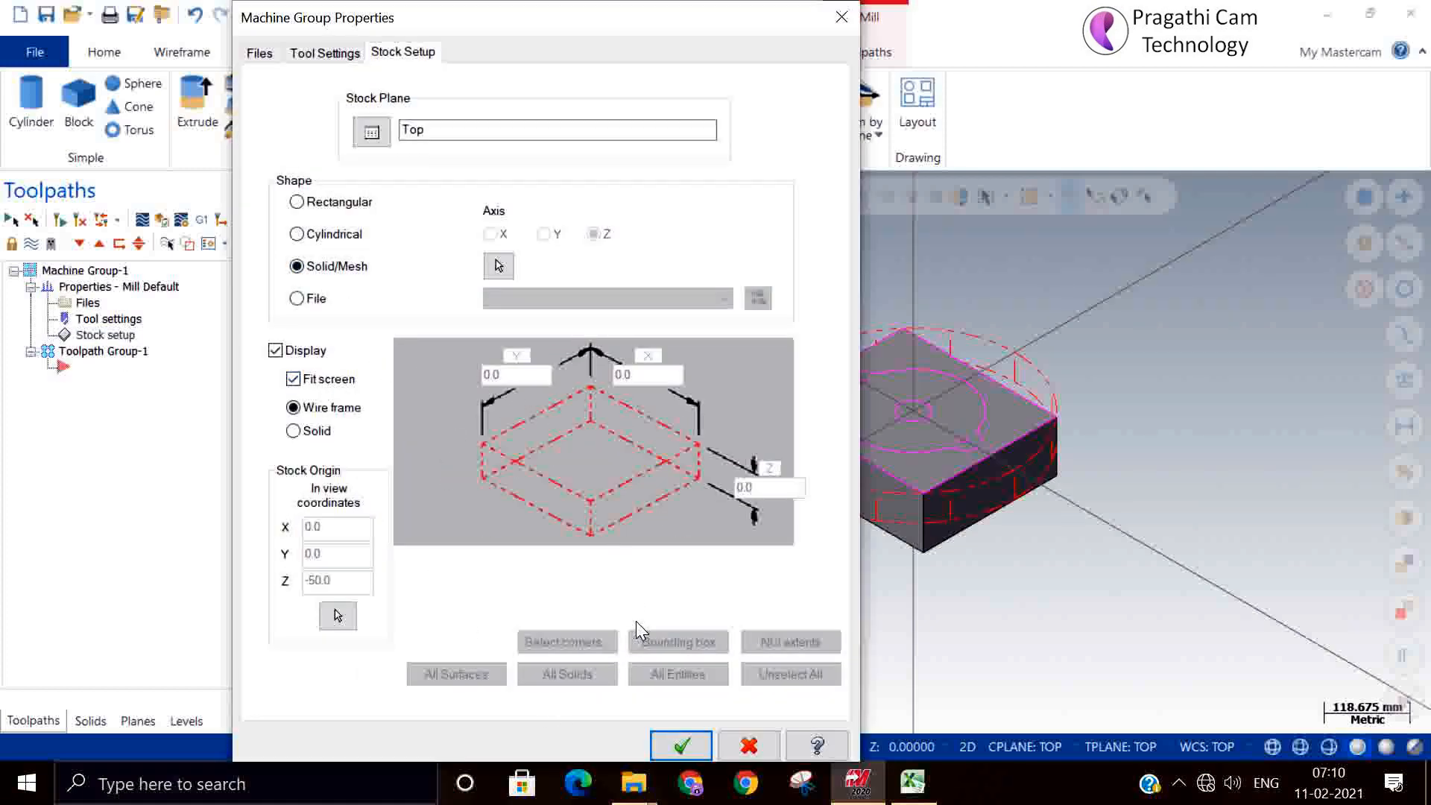
{"action": "left_click", "coordinate": [498, 267]}
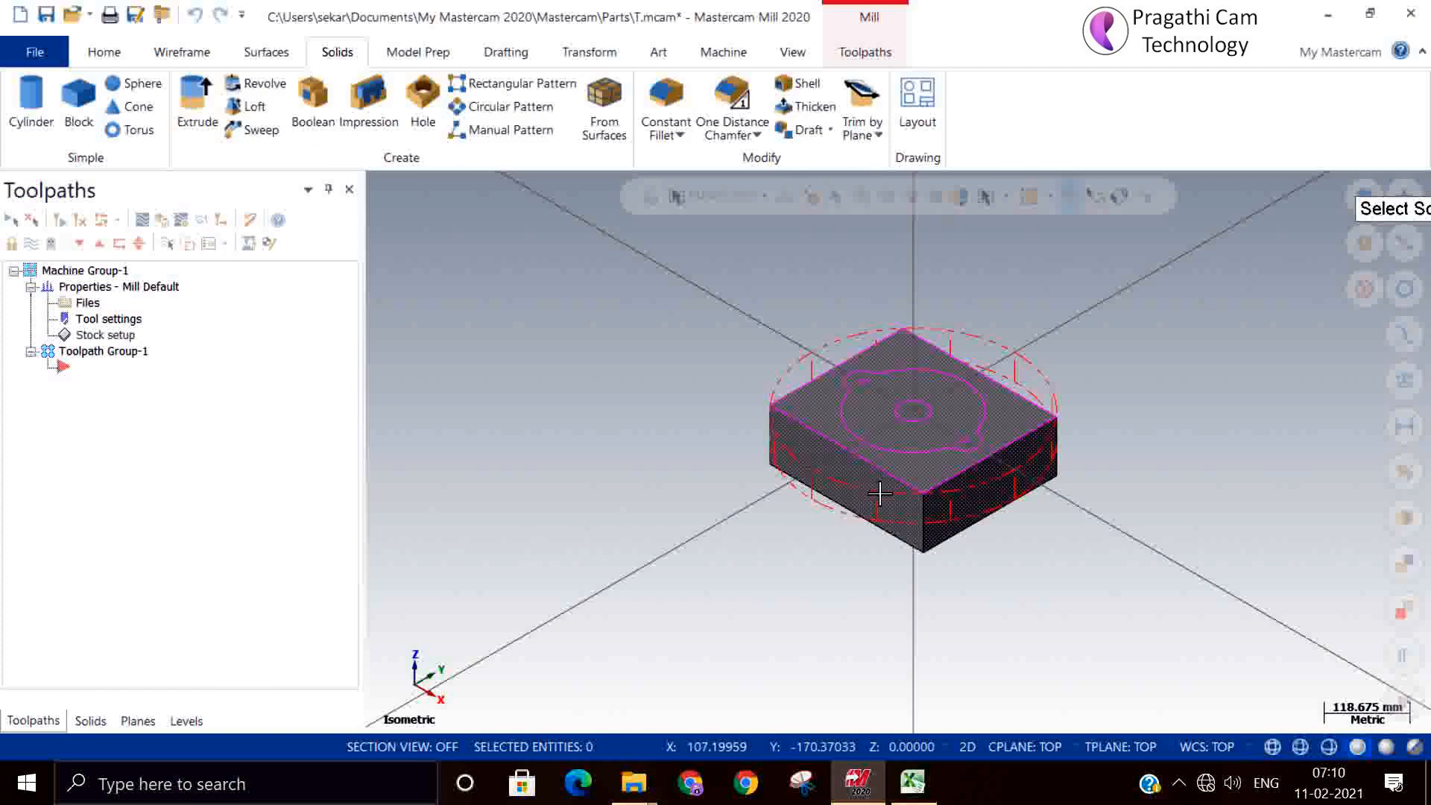
{"action": "left_click", "coordinate": [878, 495]}
{"action": "left_click", "coordinate": [681, 745]}
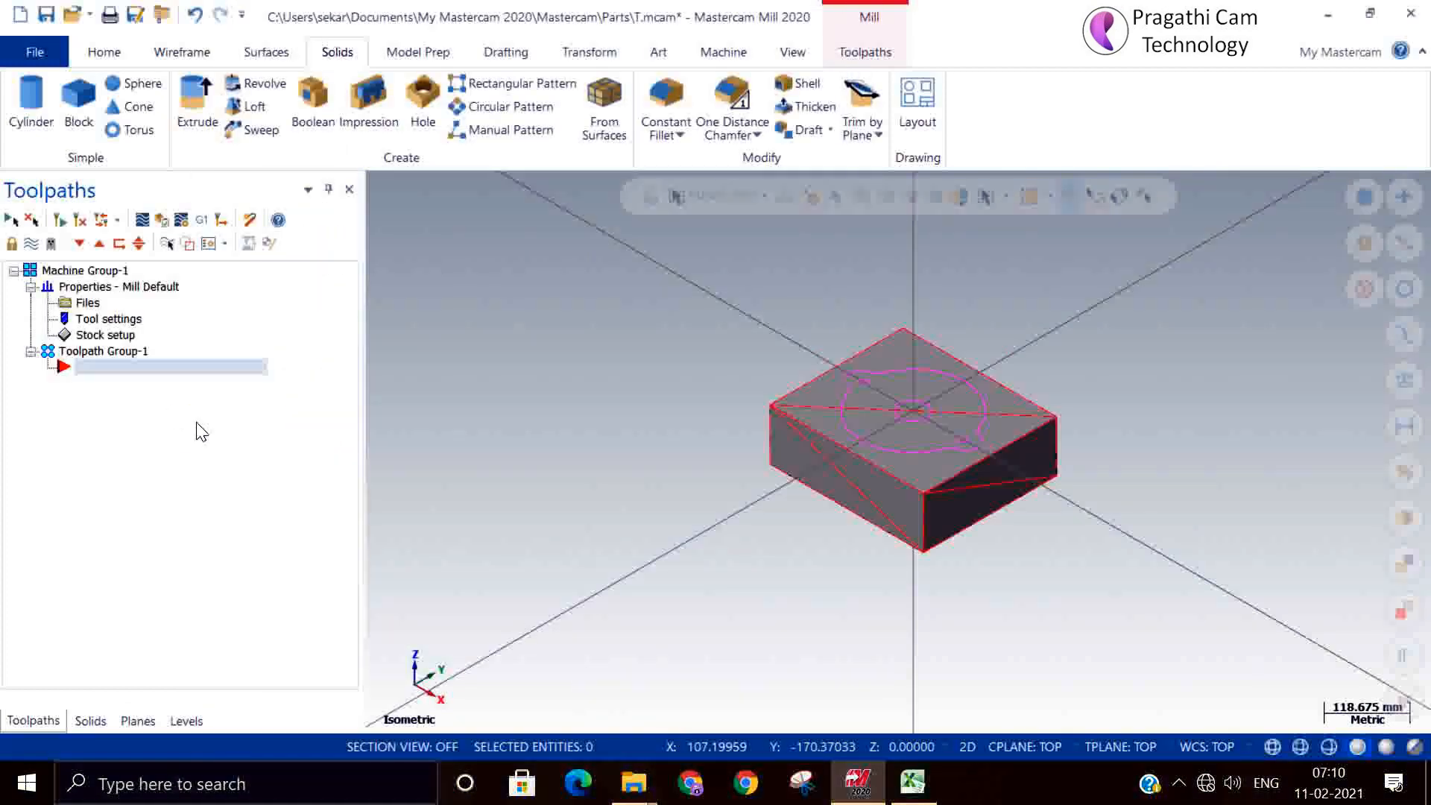
{"action": "left_click", "coordinate": [97, 336]}
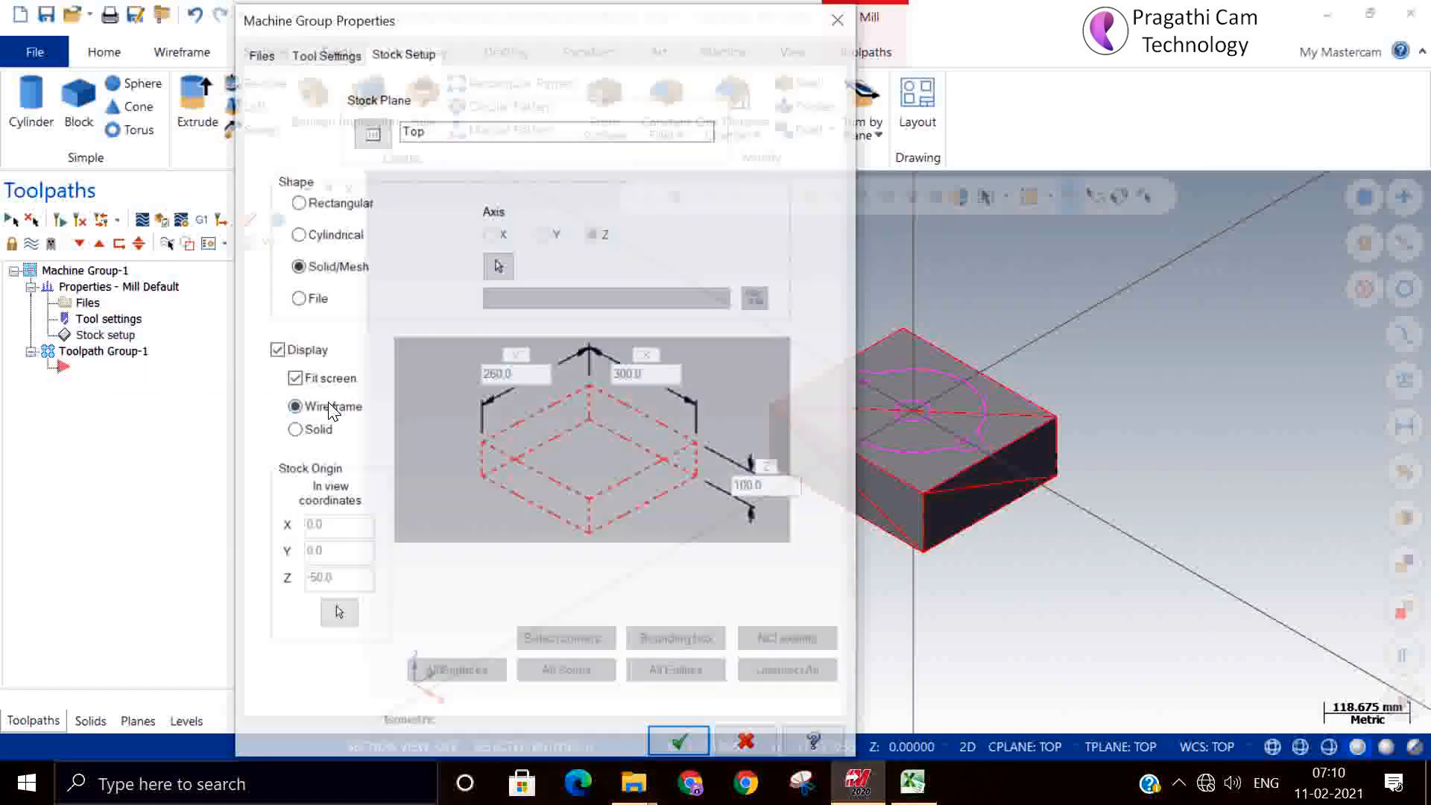
{"action": "left_click", "coordinate": [681, 745]}
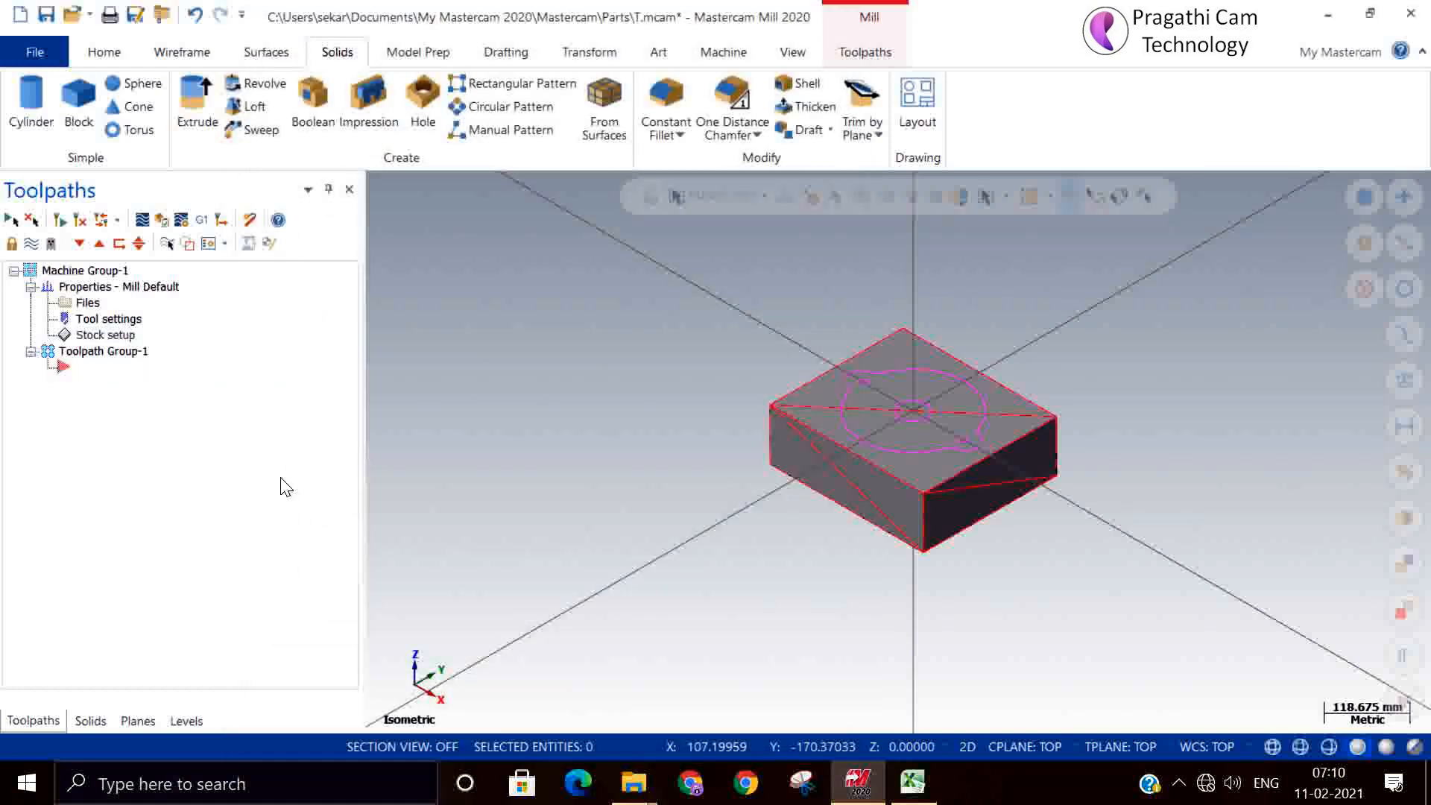
- Hide level 100, named stock, and inspect the remaining geometry and the solids list
{"action": "left_click", "coordinate": [182, 725]}
{"action": "left_click", "coordinate": [83, 286]}
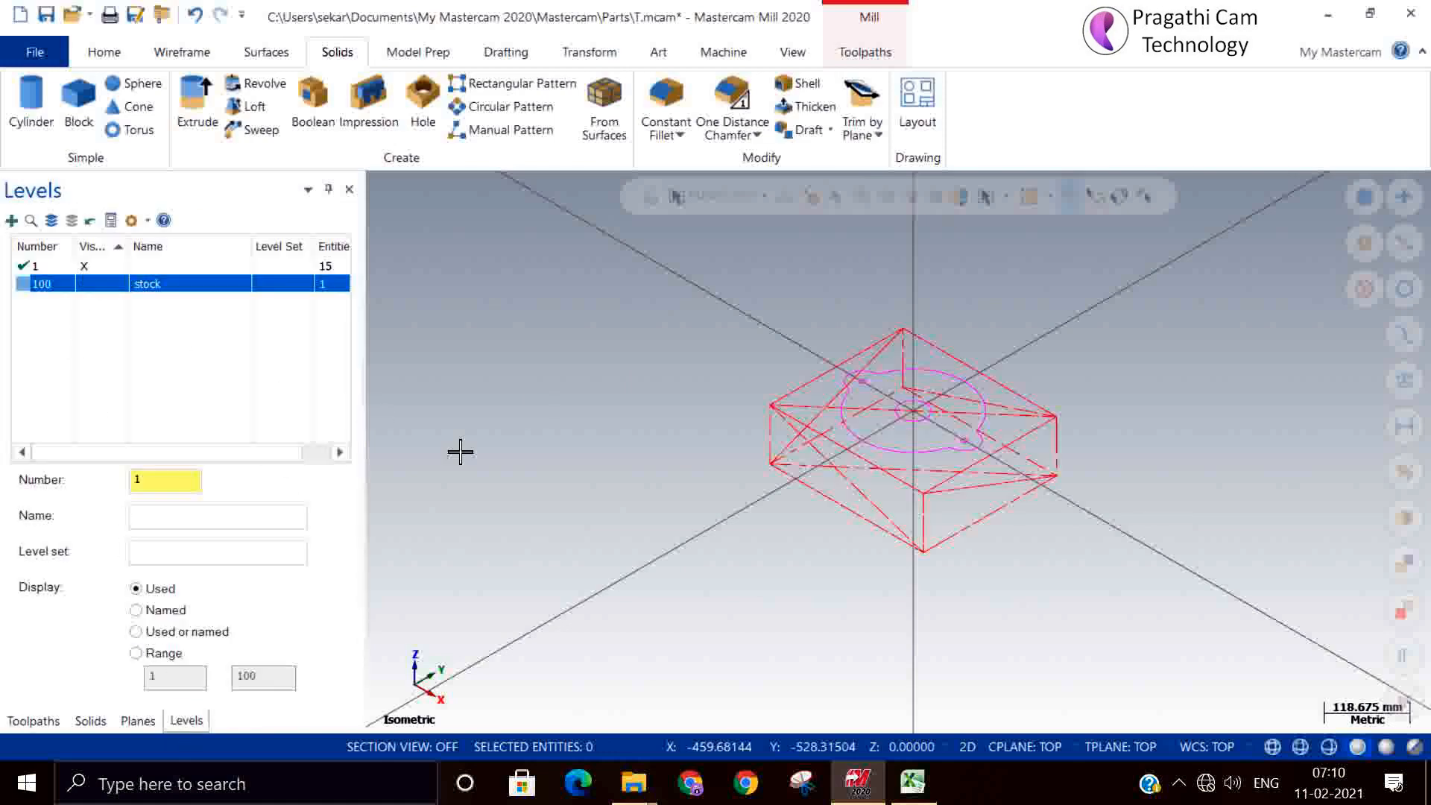
{"action": "middle_click_drag", "start_coordinate": [787, 617], "coordinate": [753, 613]}
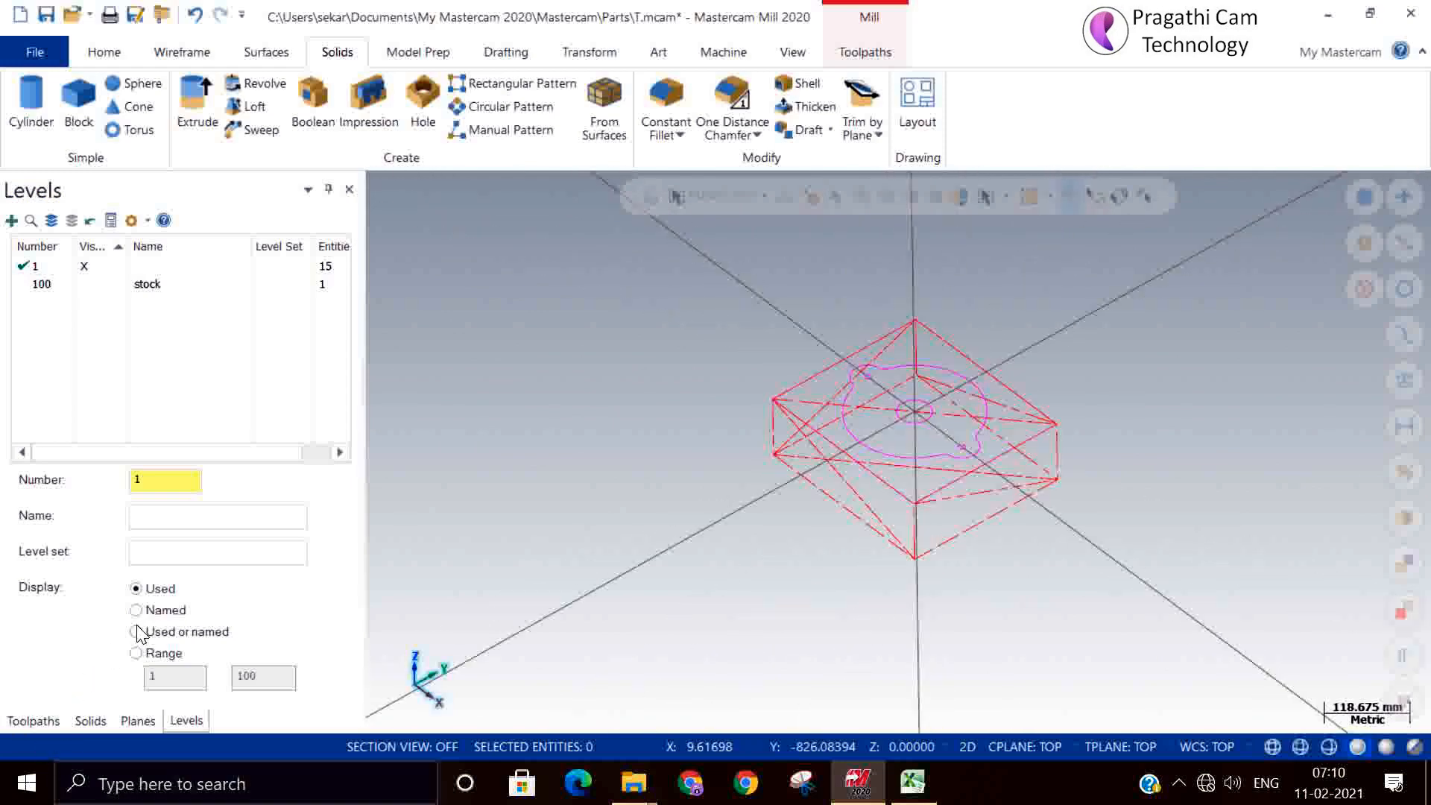
{"action": "right_click", "coordinate": [483, 488]}
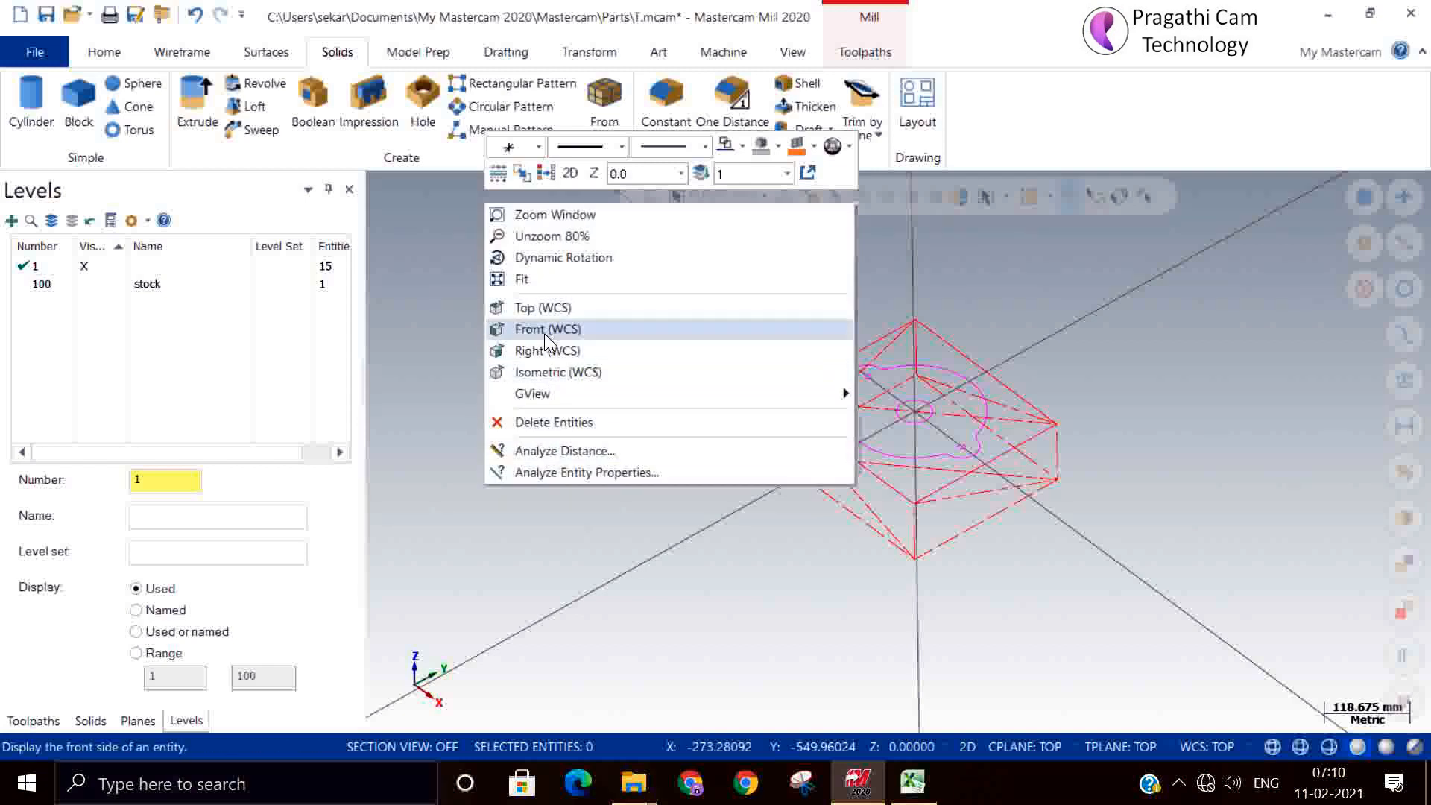
{"action": "left_click", "coordinate": [528, 589]}
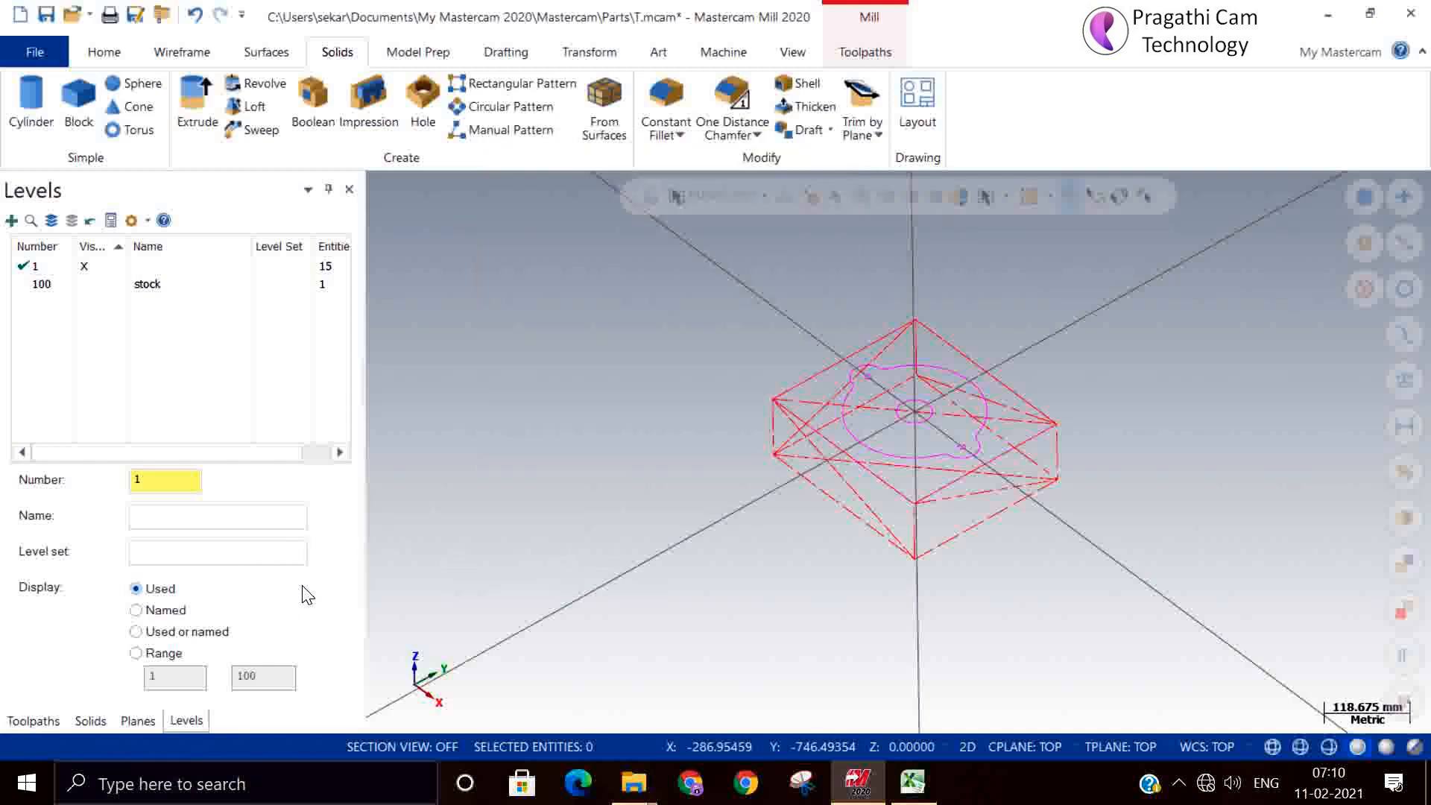
{"action": "left_click", "coordinate": [77, 726]}
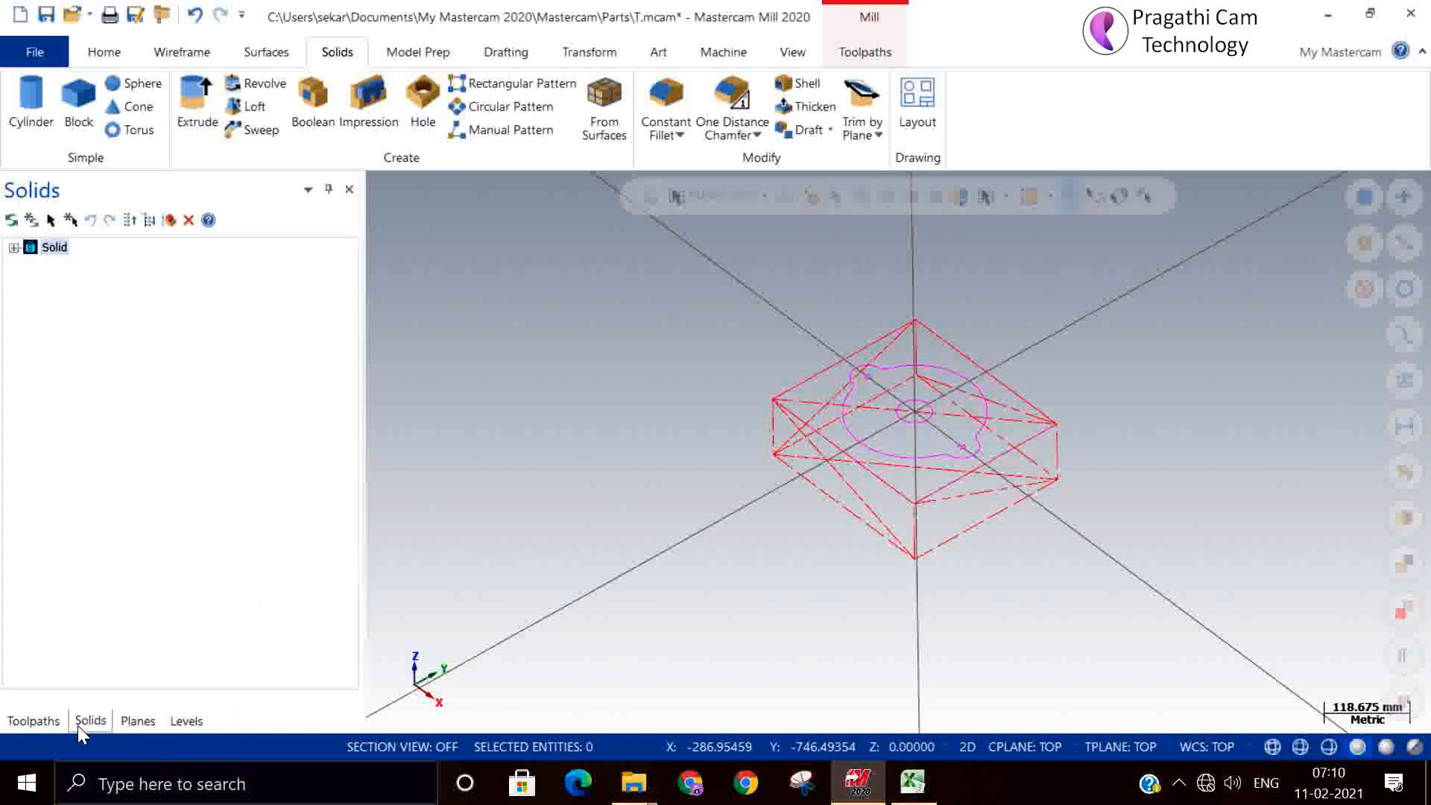
{"action": "left_click", "coordinate": [35, 721]}
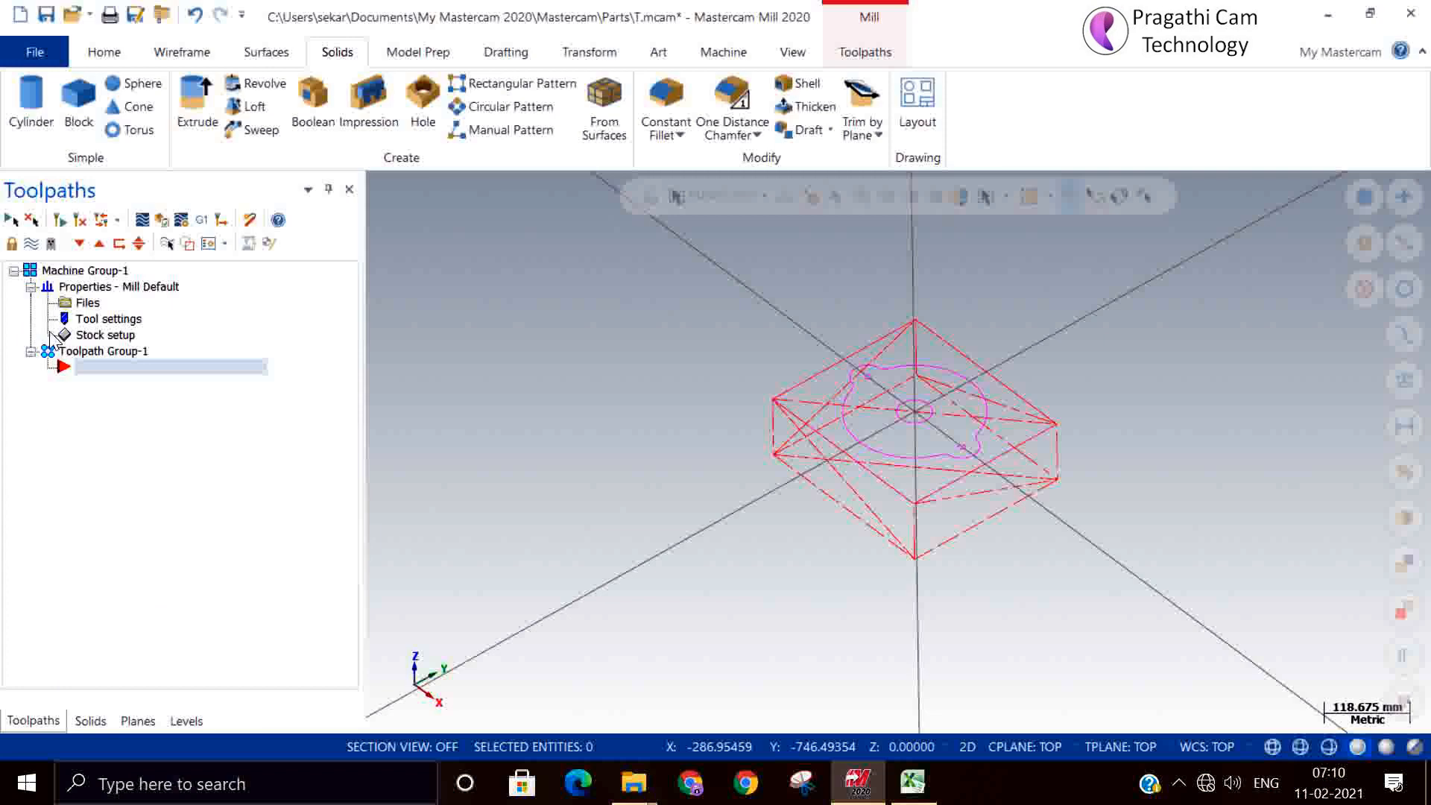
- Turn off the stock display in the stock setup, accept it, and check the bare wireframe
{"action": "left_click", "coordinate": [69, 337]}
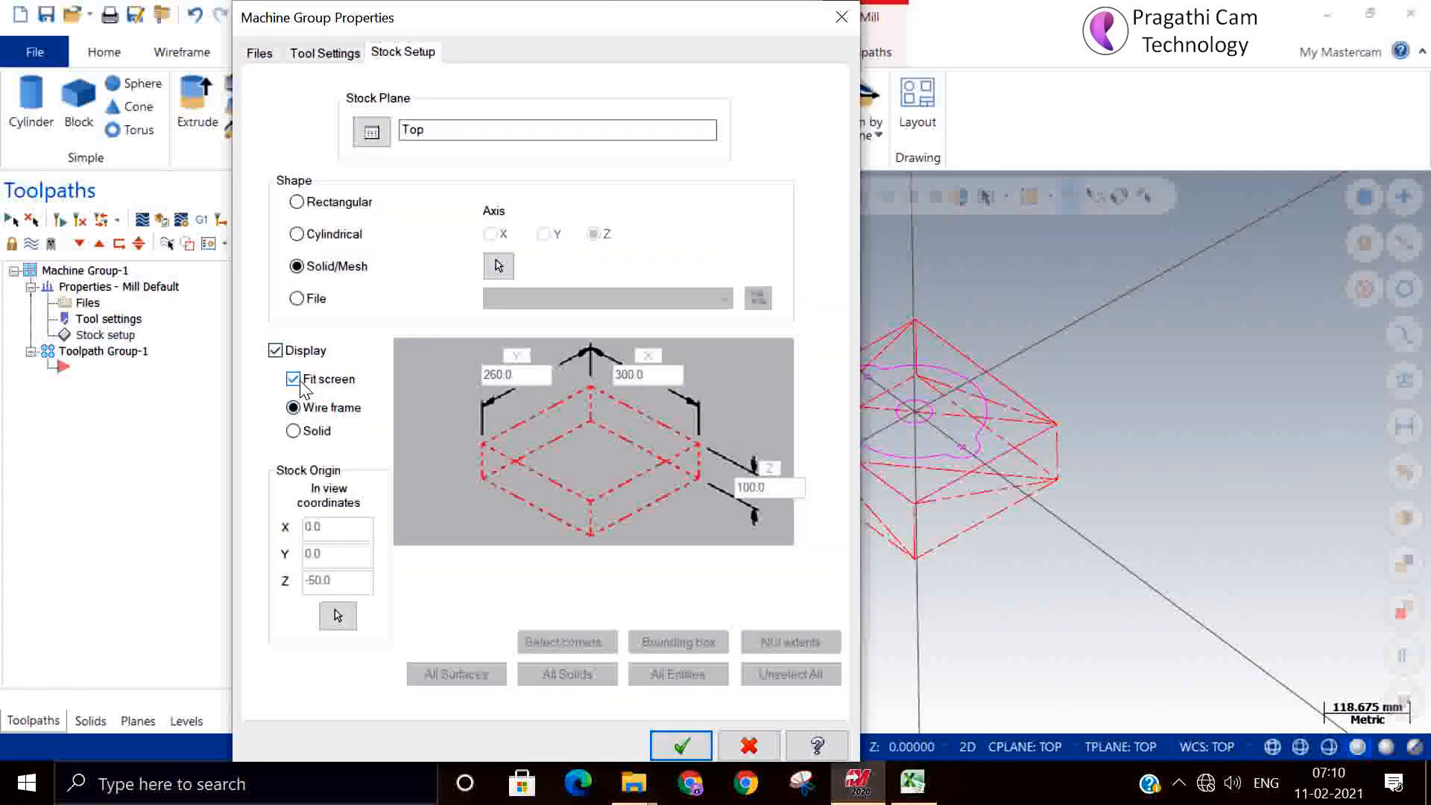
{"action": "left_click", "coordinate": [293, 378]}
{"action": "left_click", "coordinate": [275, 351]}
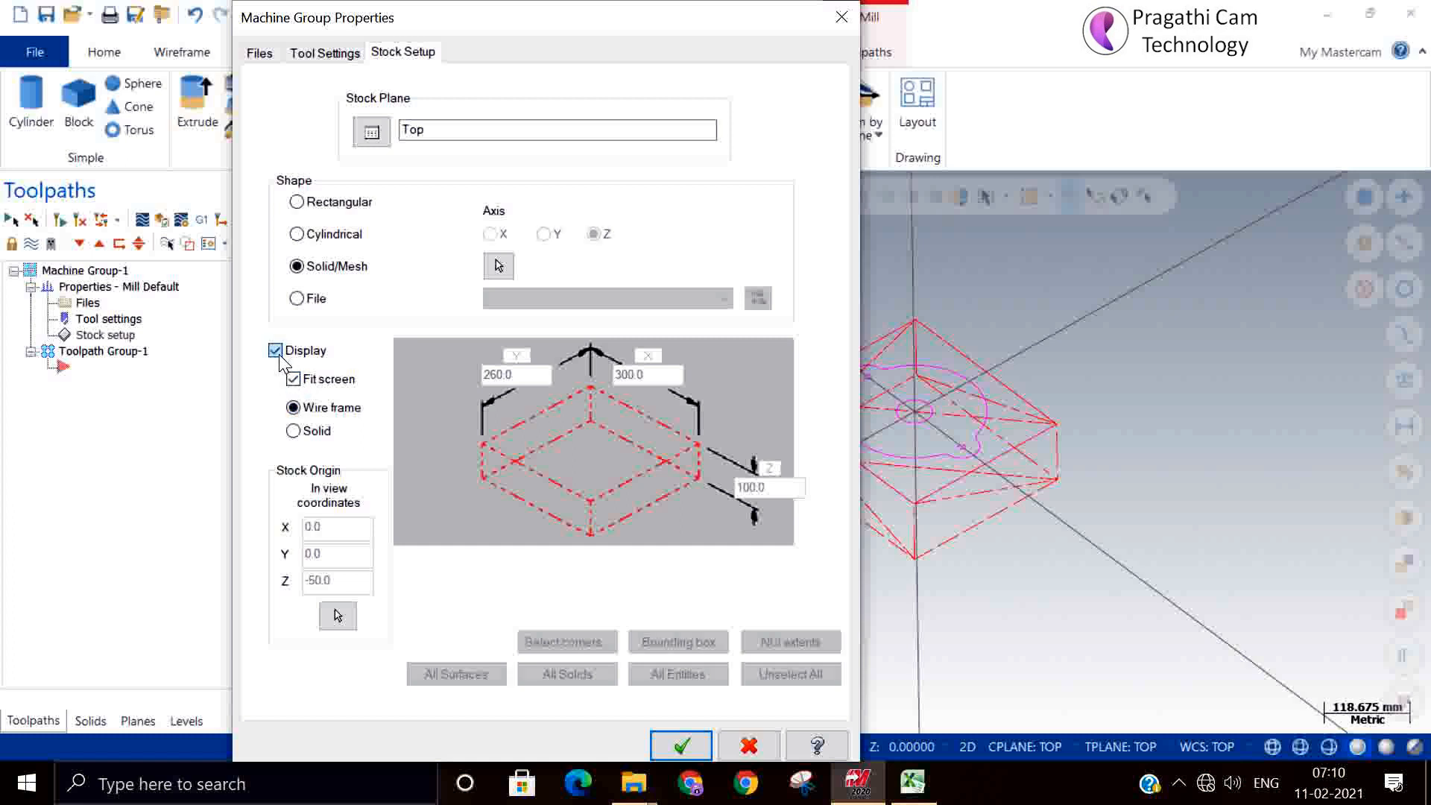
{"action": "left_click", "coordinate": [681, 746]}
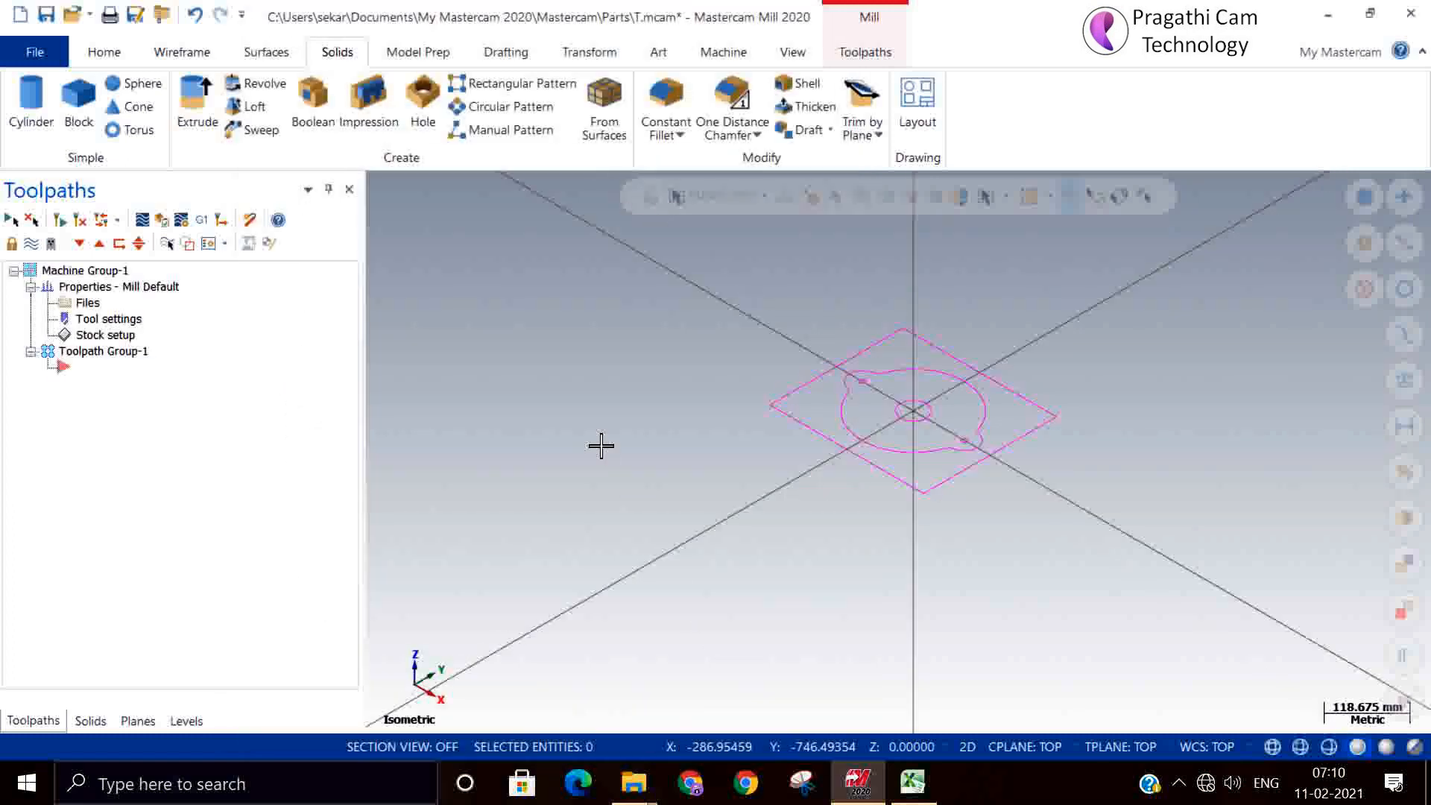
{"action": "right_click", "coordinate": [602, 446]}
{"action": "left_click", "coordinate": [669, 611]}
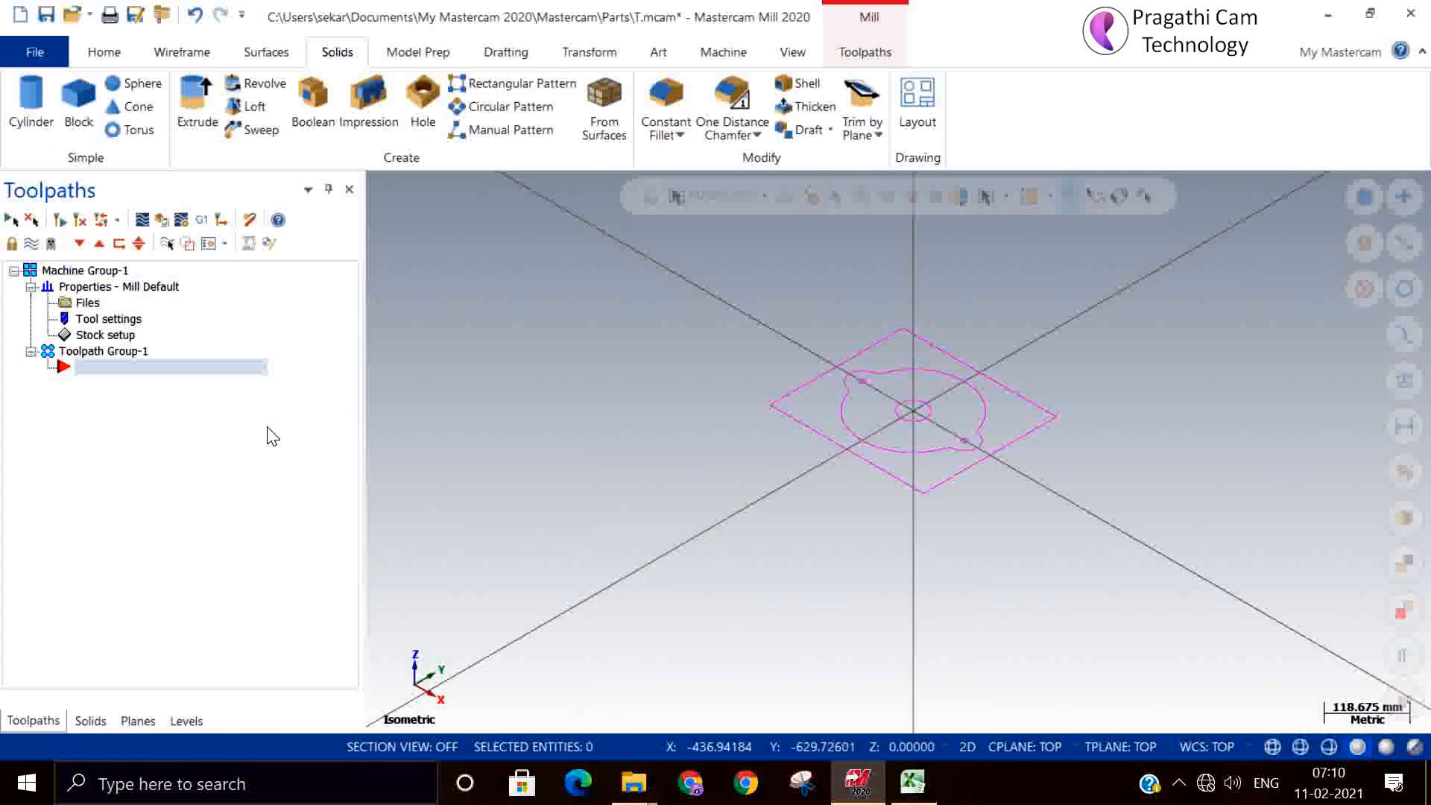
- Turn the stock display back on, change the stock shape to Rectangular with the 2D construction mode overridden, and accept the setup
{"action": "left_click", "coordinate": [97, 335]}
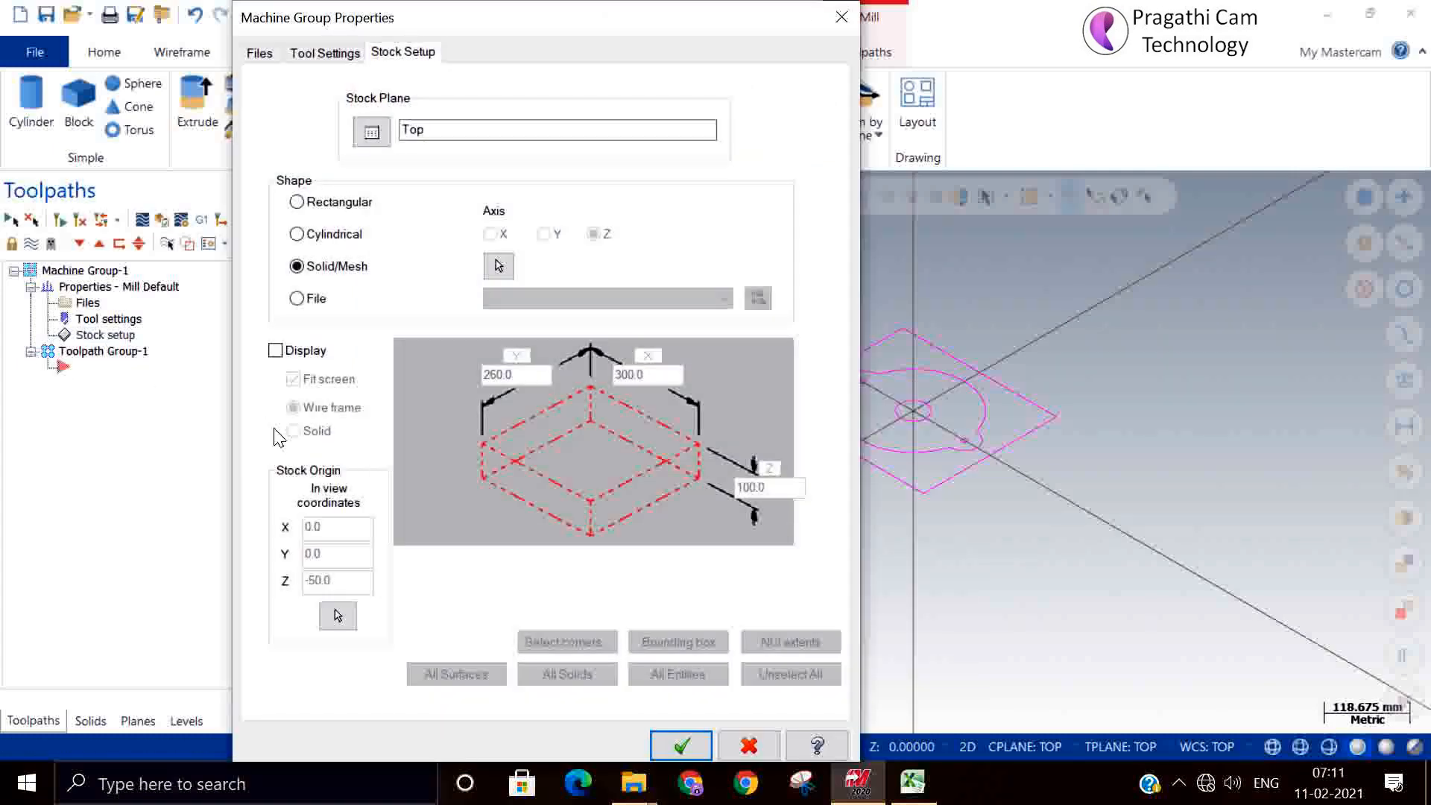
{"action": "left_click", "coordinate": [276, 351]}
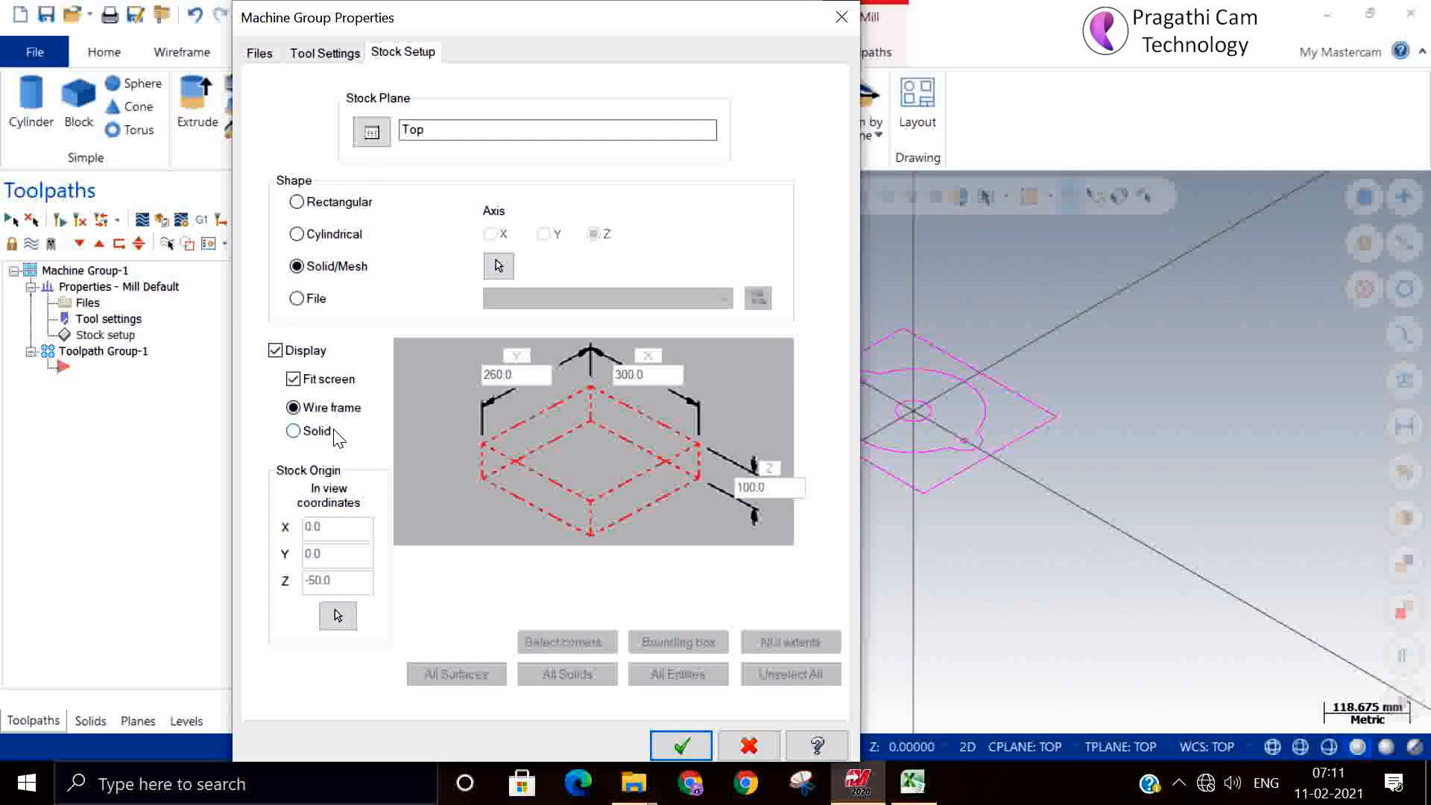
{"action": "left_click", "coordinate": [313, 203]}
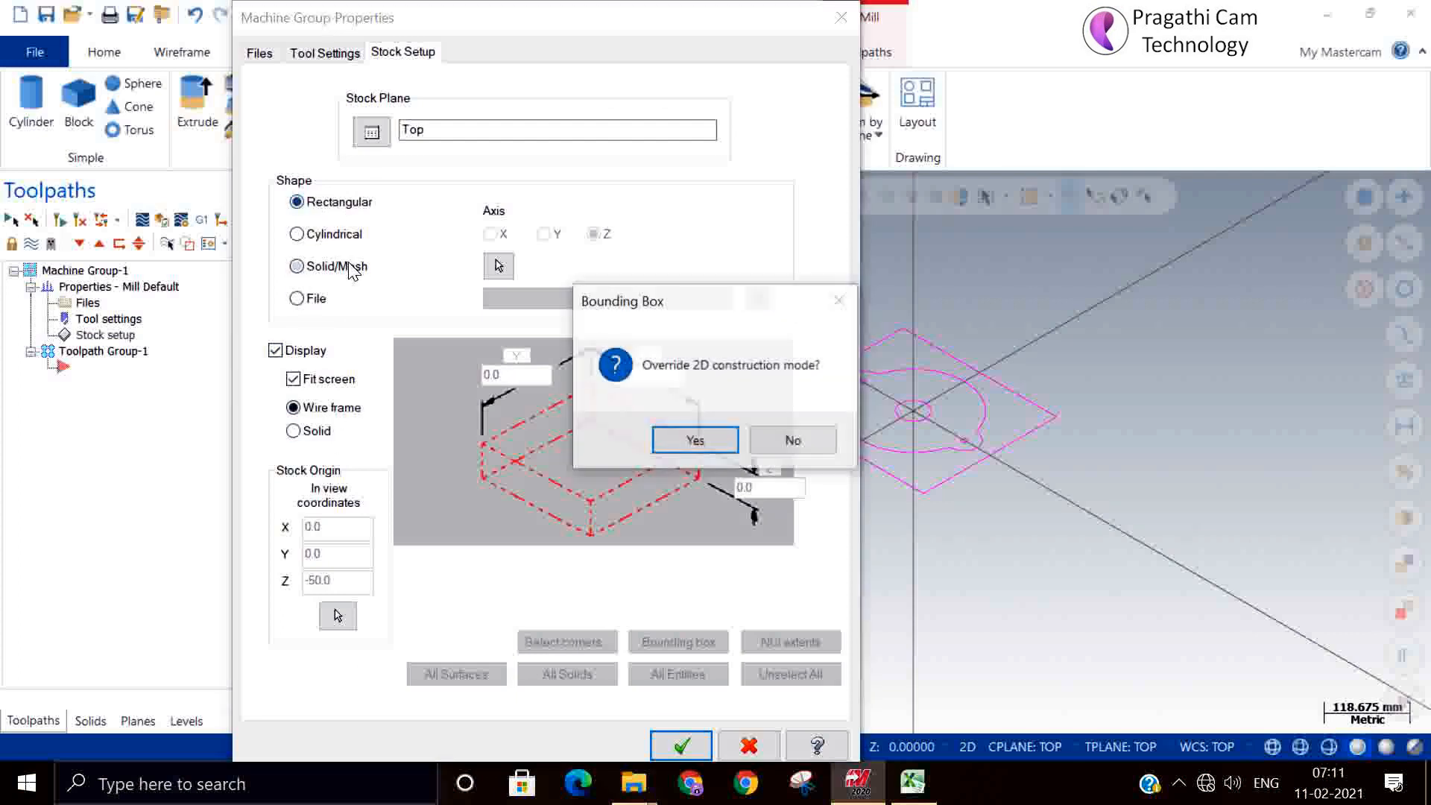
{"action": "left_click", "coordinate": [696, 448]}
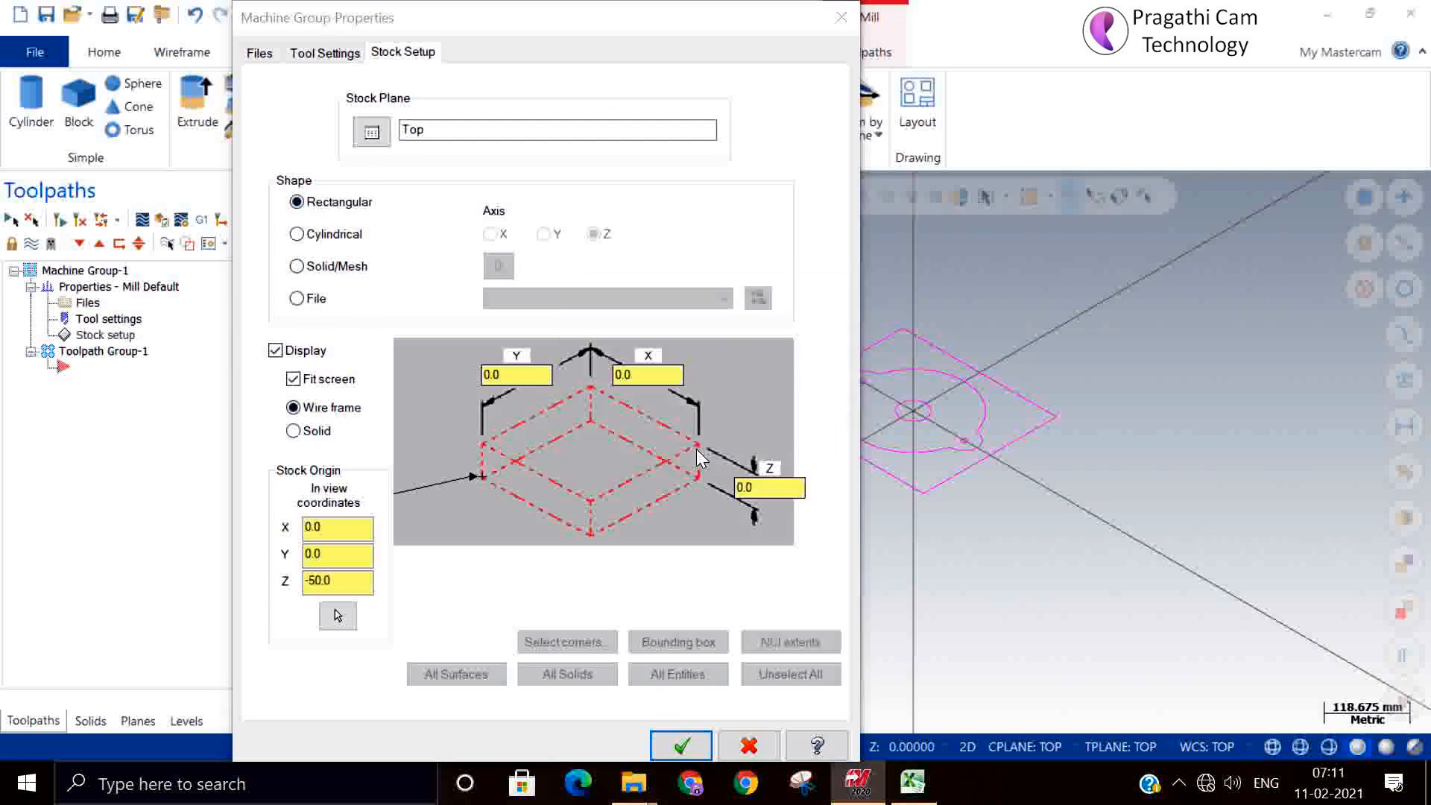
{"action": "left_click", "coordinate": [690, 741]}
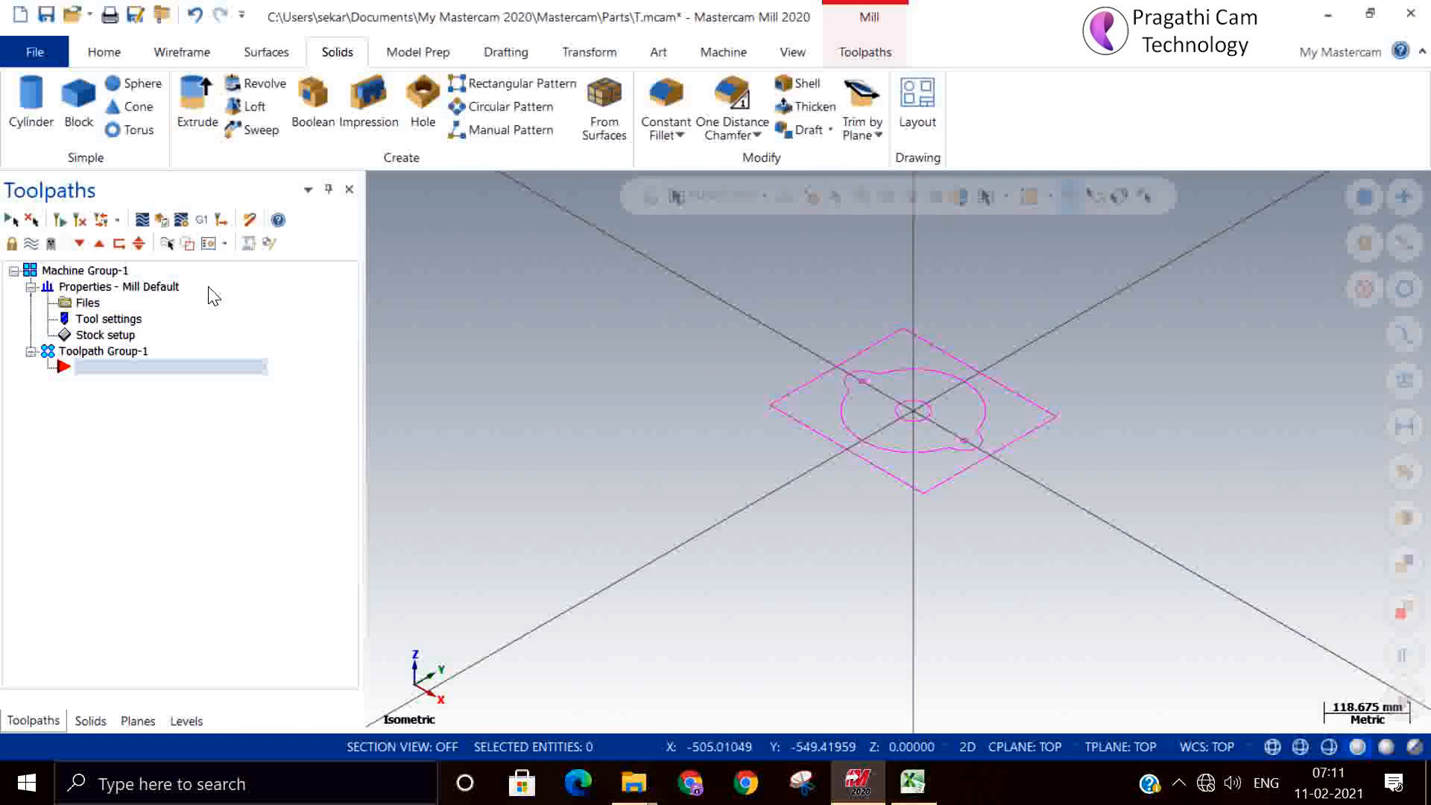
{"action": "left_click", "coordinate": [181, 220]}
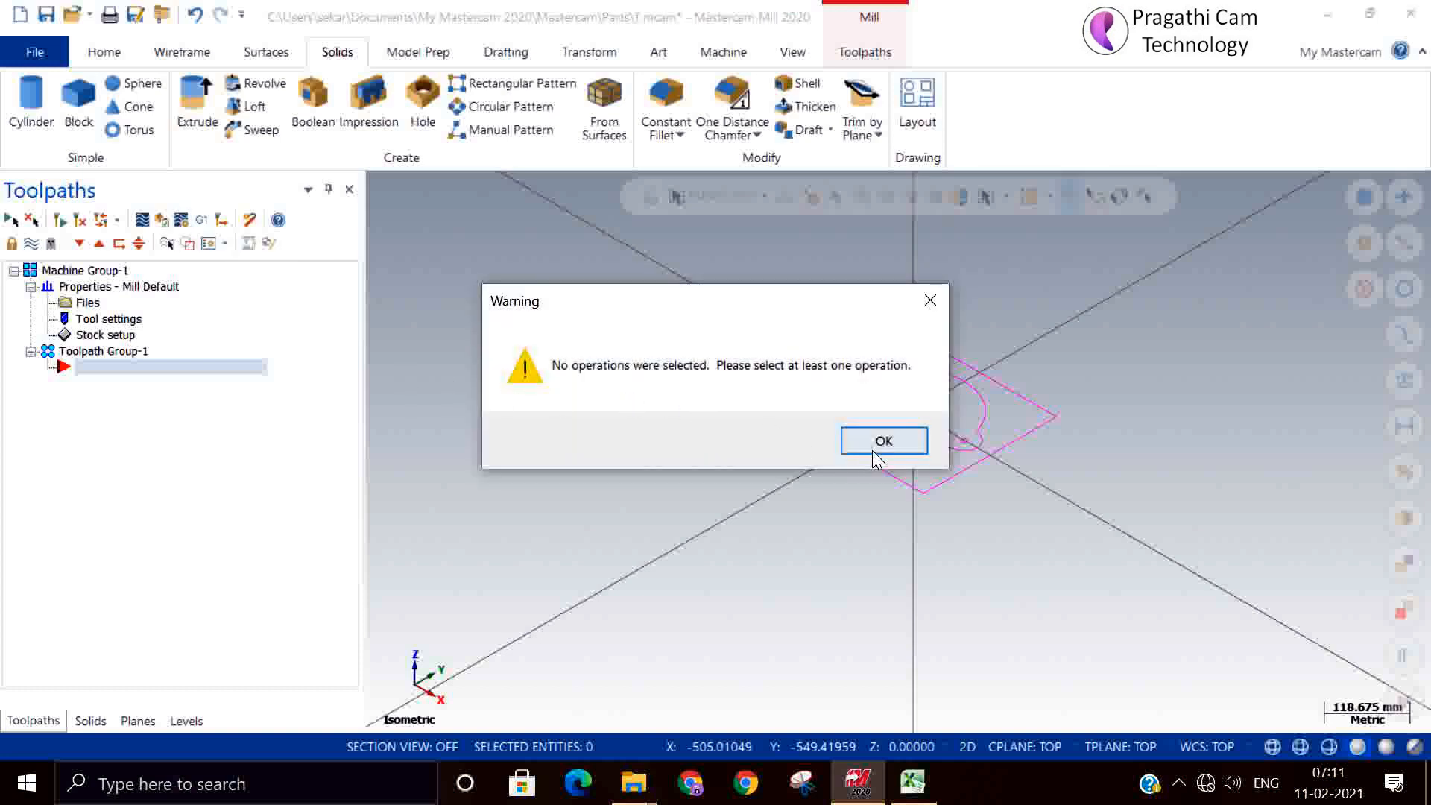
{"action": "left_click", "coordinate": [877, 451]}
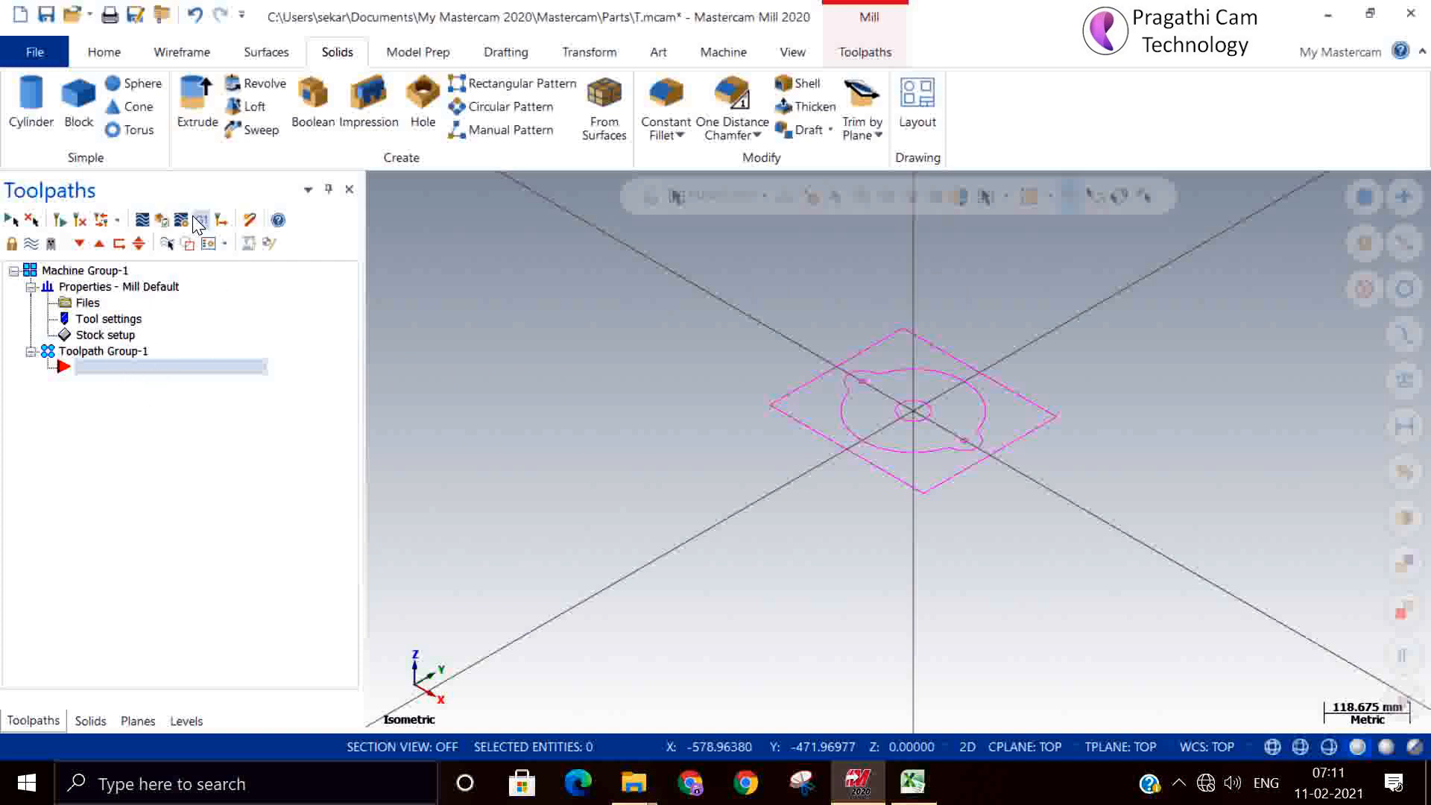
- Switch the stock shape to File, look through the recent STL files and file types, and try to accept the setup without a file
{"action": "left_click", "coordinate": [124, 337]}
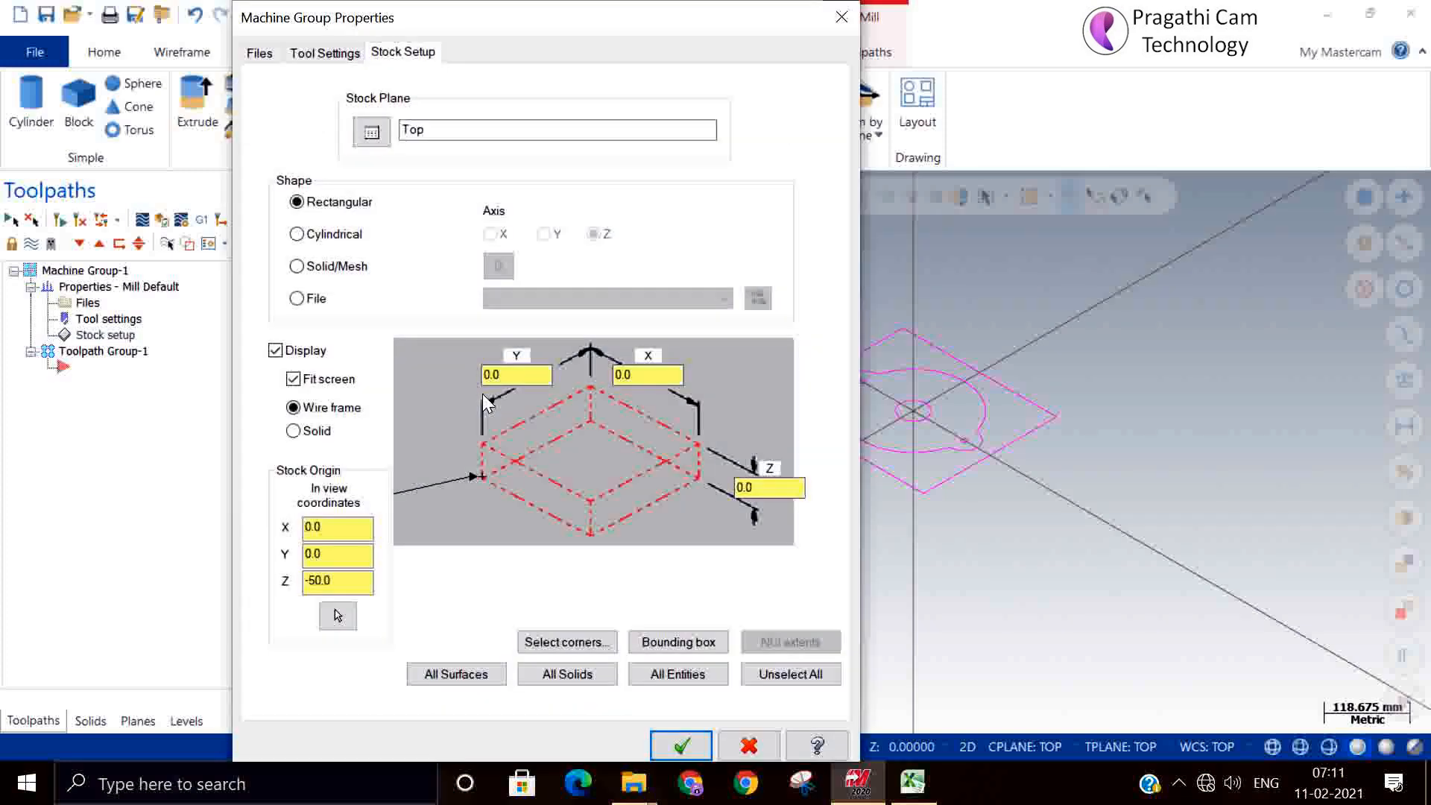
{"action": "left_click", "coordinate": [296, 299]}
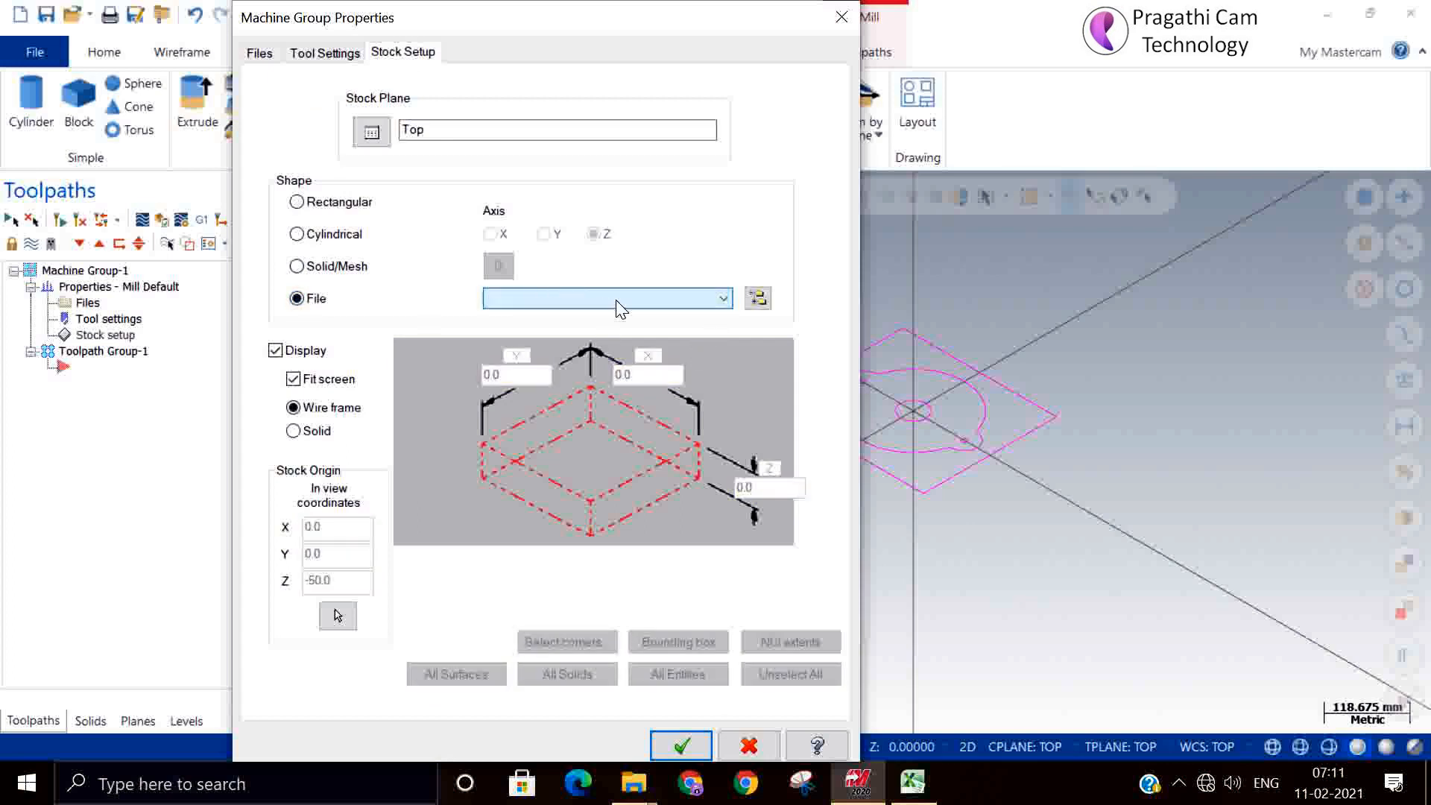
{"action": "left_click", "coordinate": [721, 300]}
{"action": "left_click", "coordinate": [719, 301]}
{"action": "left_click", "coordinate": [767, 297]}
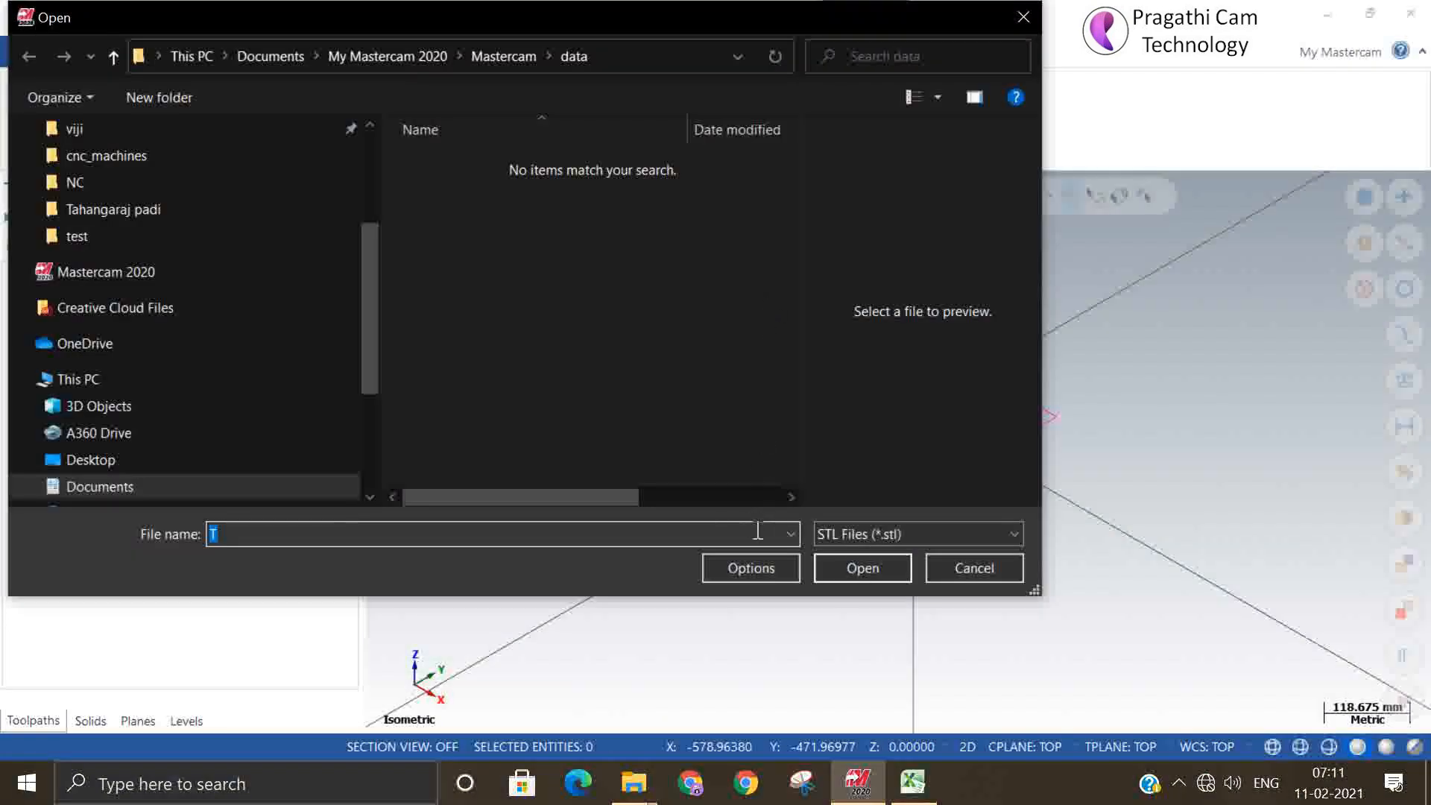
{"action": "left_click", "coordinate": [789, 534]}
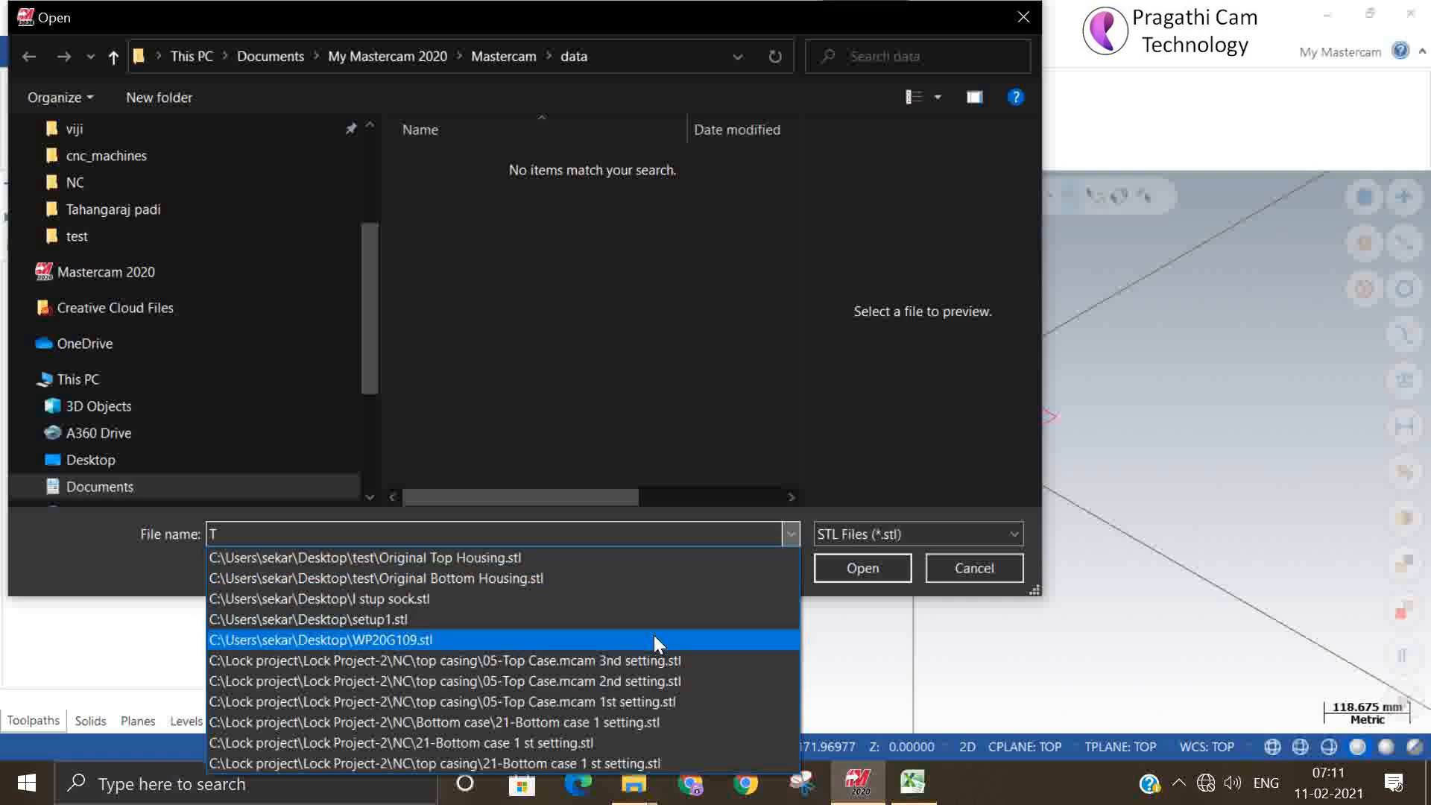
{"action": "left_click", "coordinate": [776, 528]}
{"action": "left_click", "coordinate": [877, 534]}
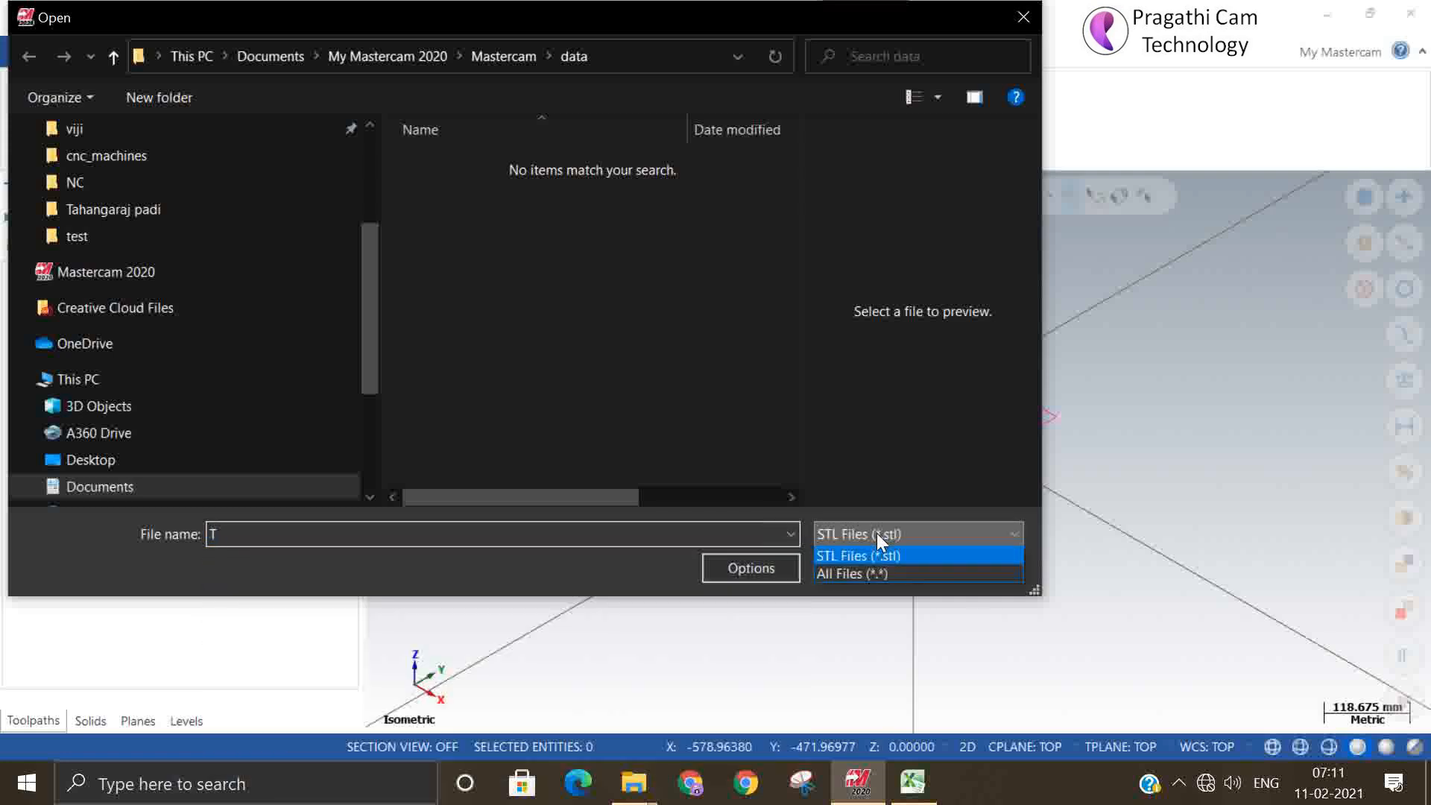
{"action": "left_click", "coordinate": [877, 534]}
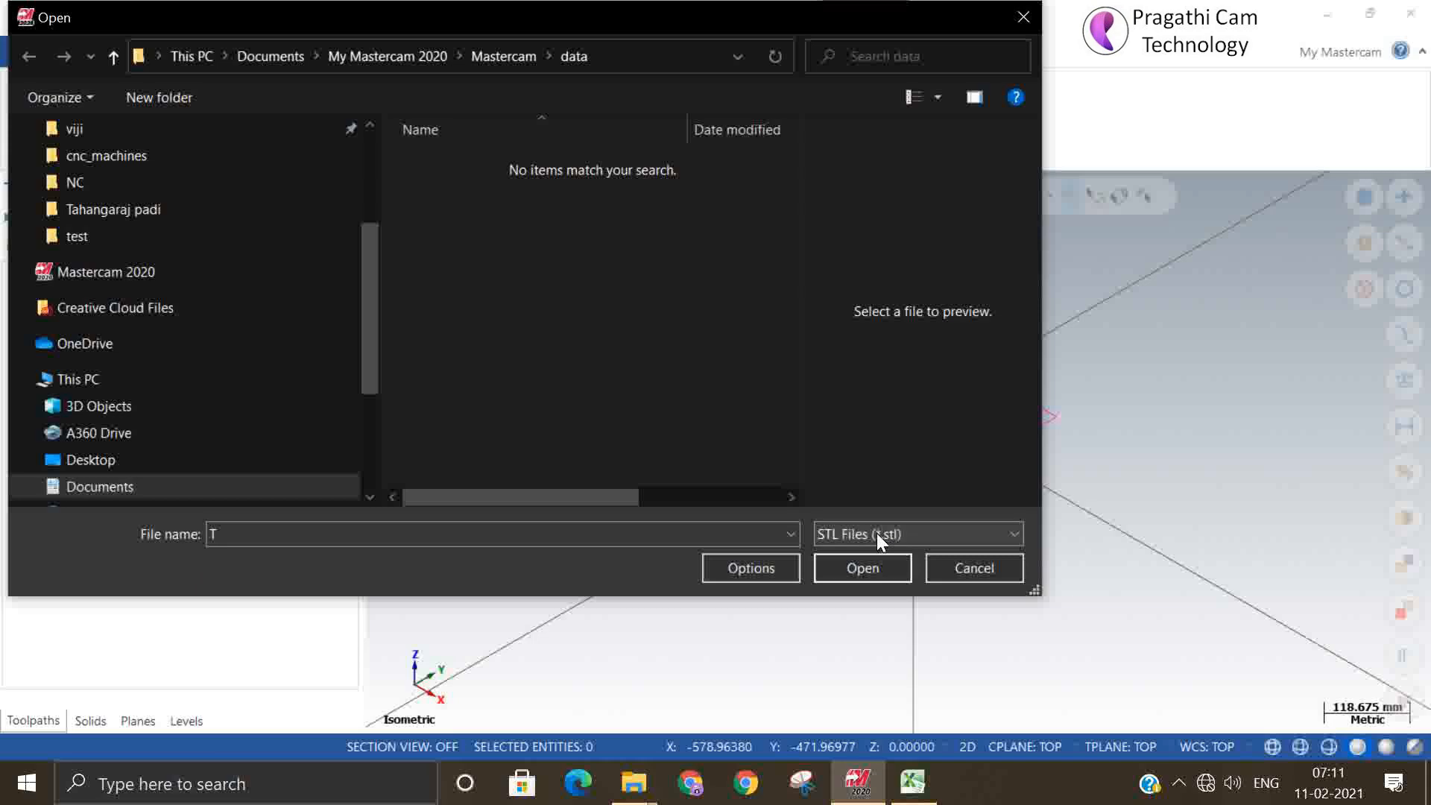
{"action": "left_click", "coordinate": [1033, 19]}
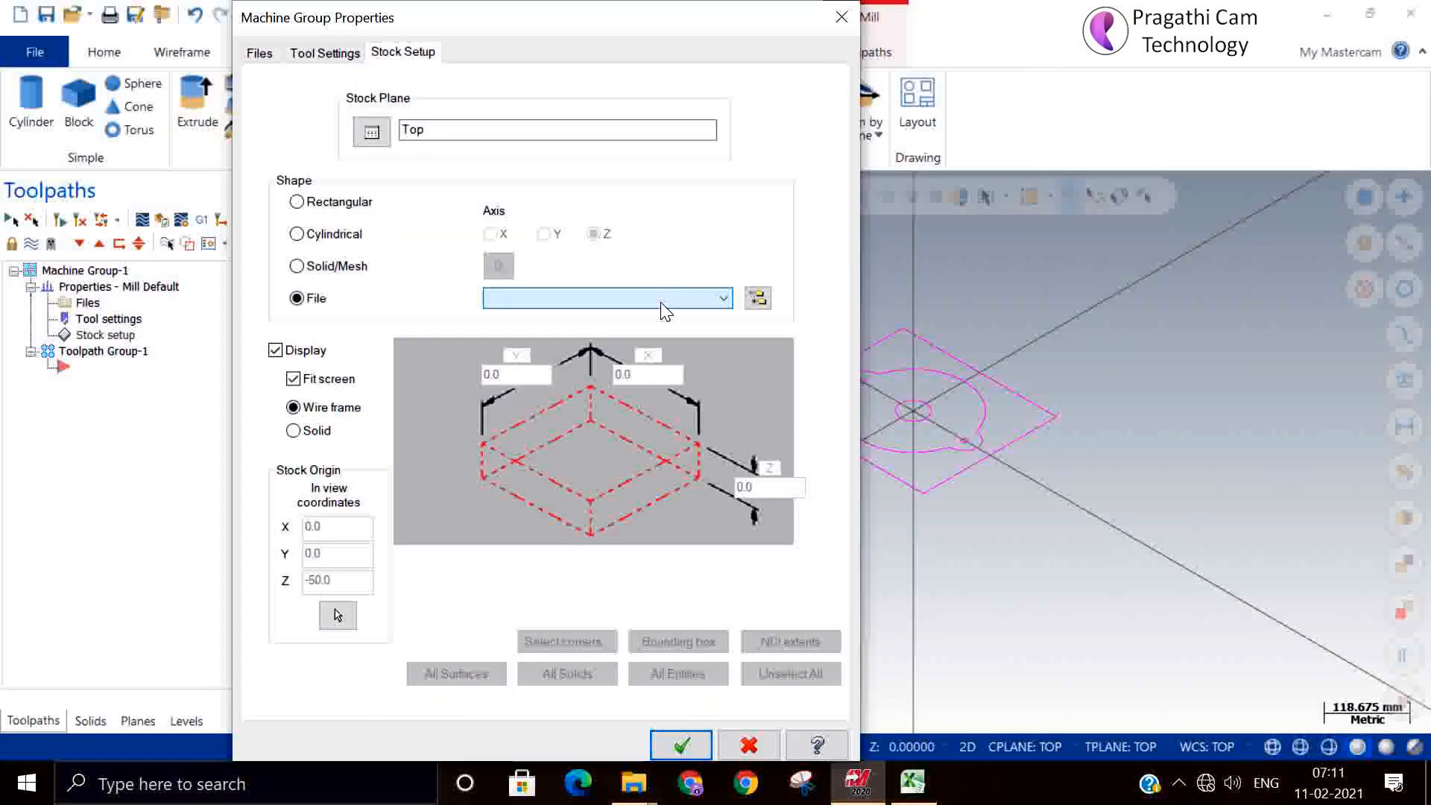
{"action": "left_click", "coordinate": [684, 747]}
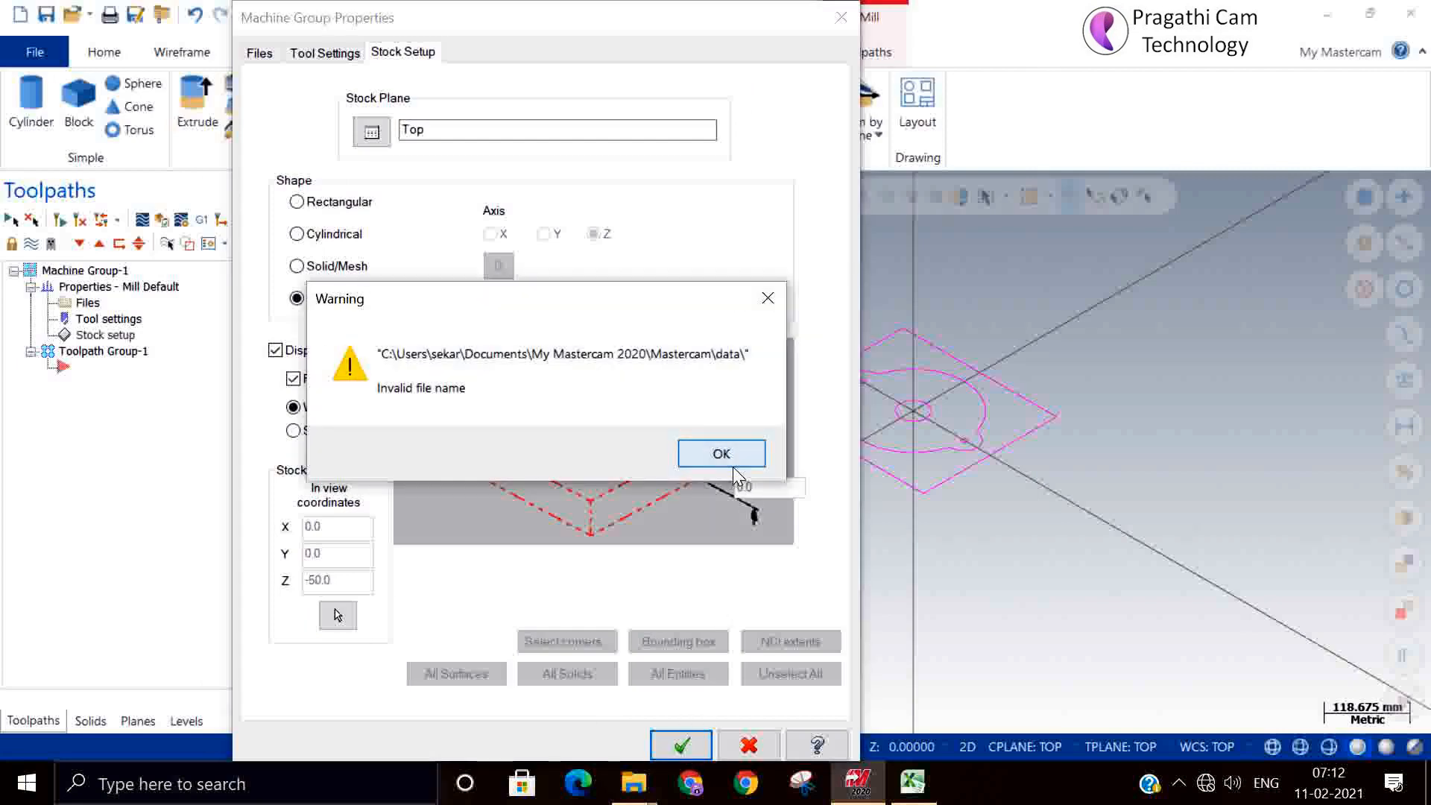
{"action": "left_click", "coordinate": [720, 450]}
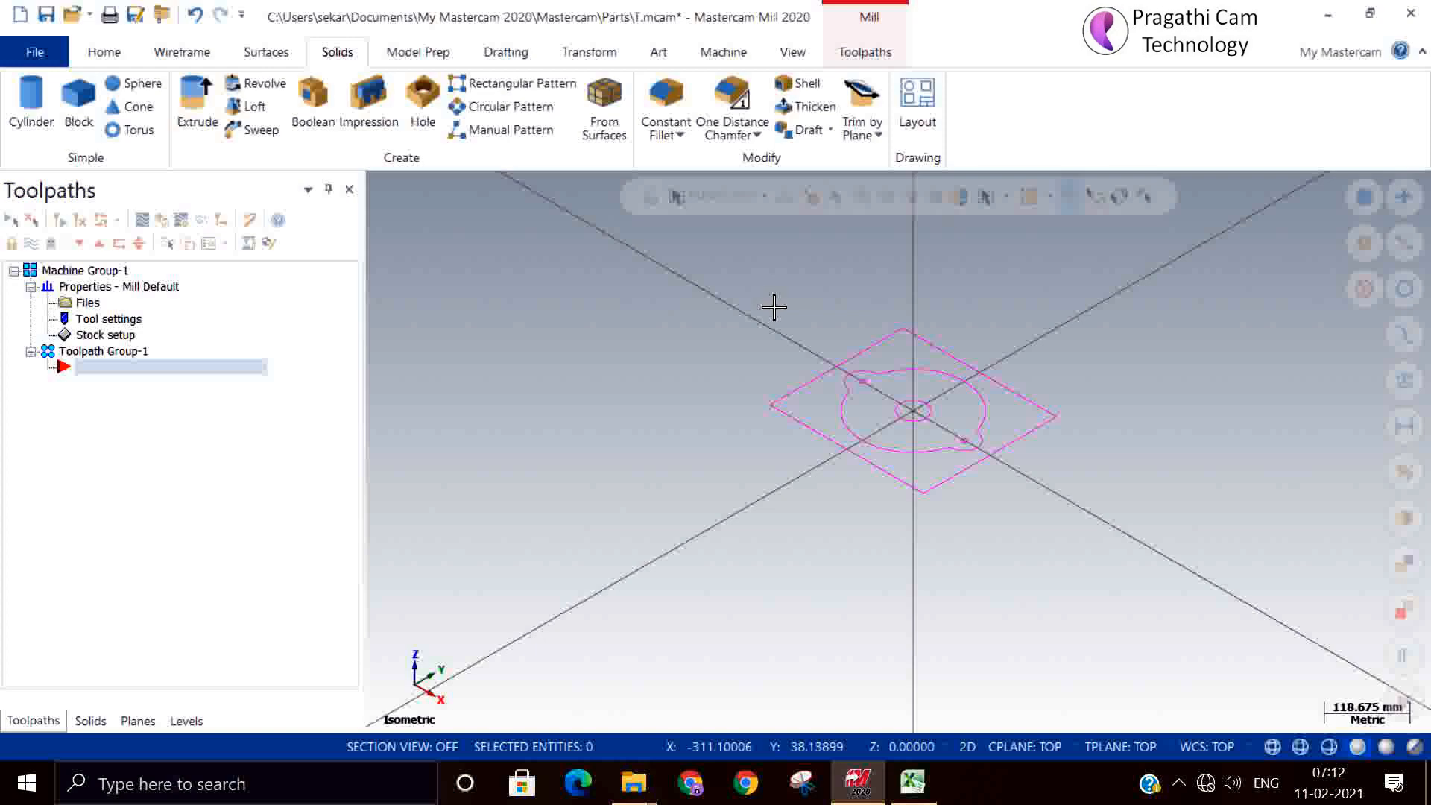
- Define the rectangular stock from two opposite corners of the outer rectangle, set its Z thickness to 50 mm, and accept it
{"action": "left_click", "coordinate": [105, 335]}
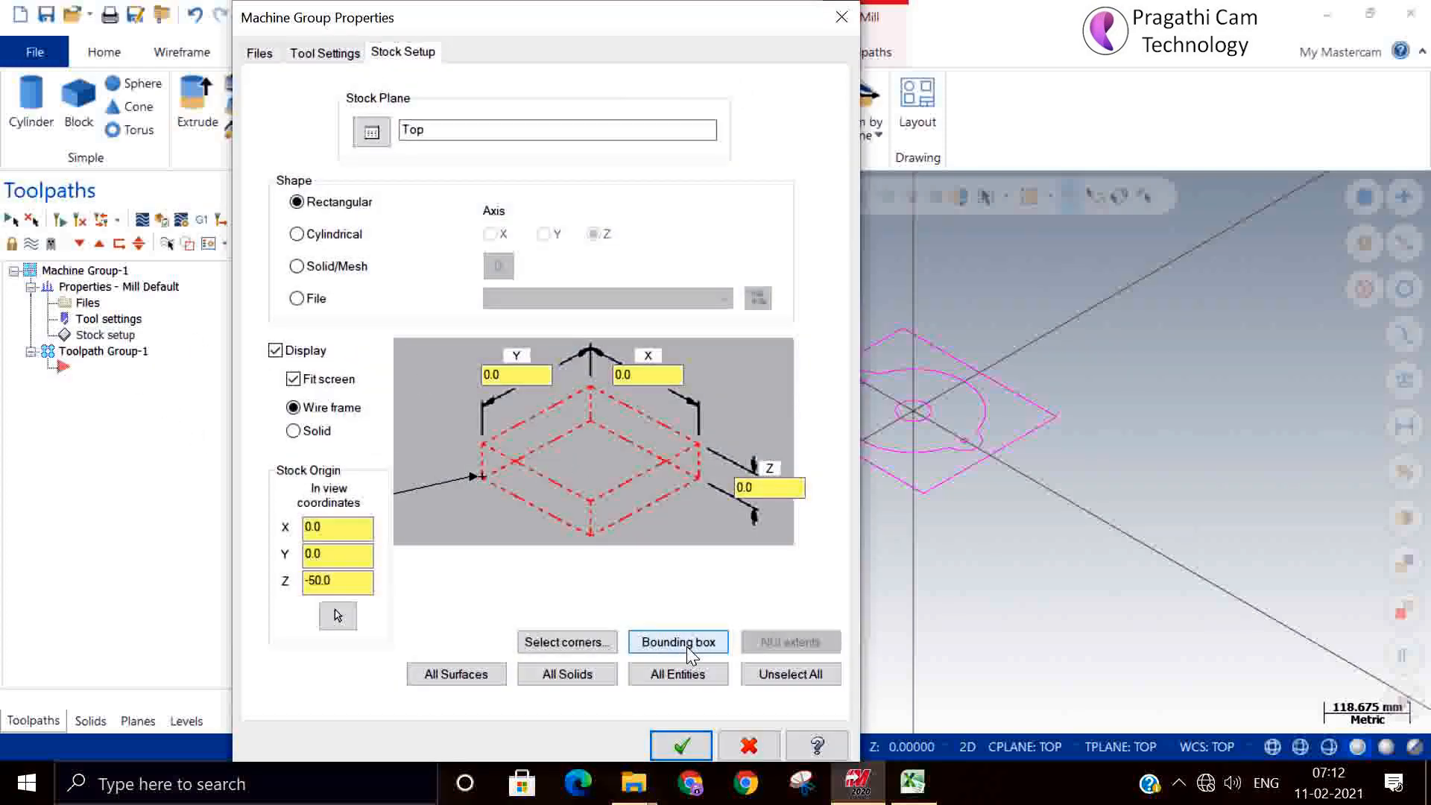
{"action": "left_click", "coordinate": [563, 641]}
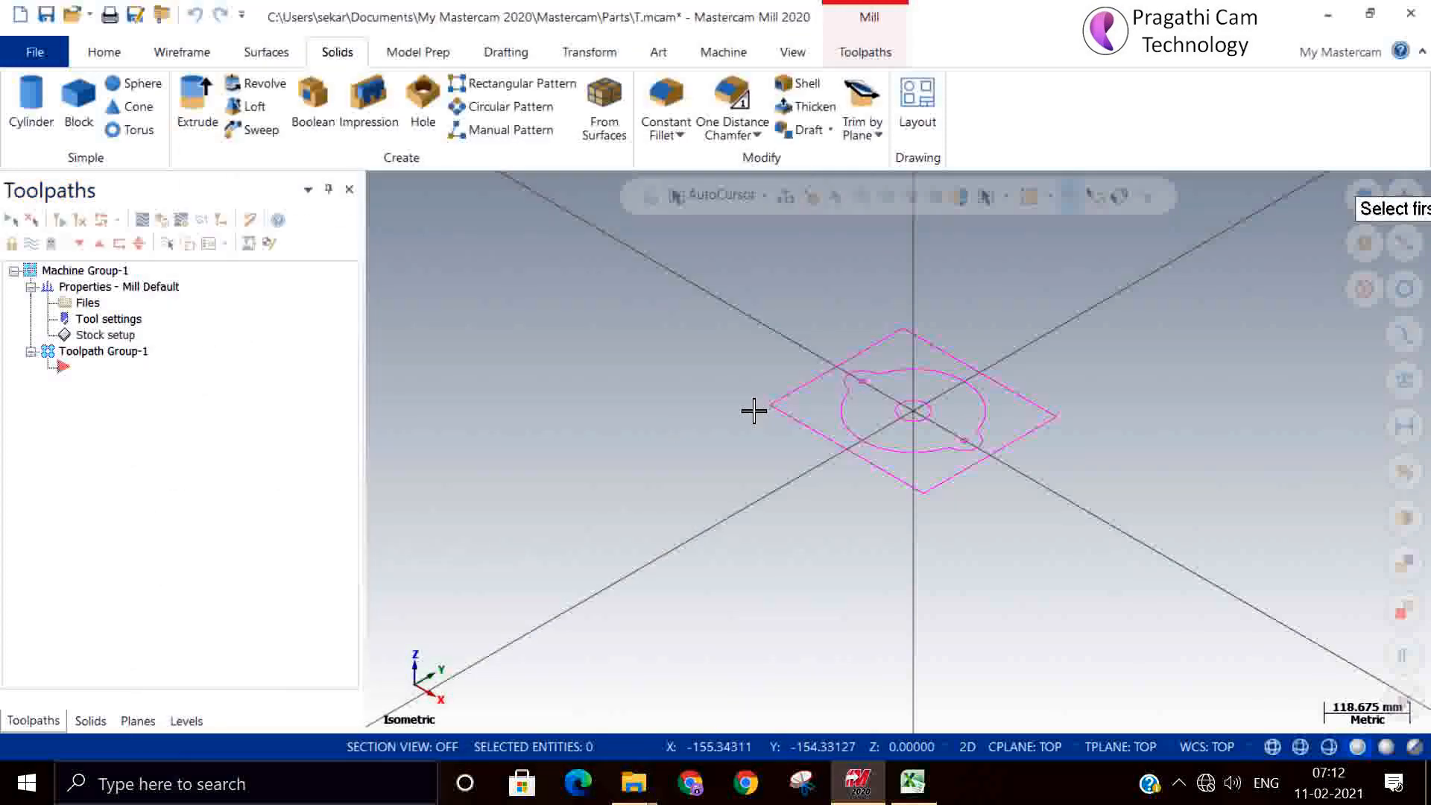
{"action": "left_click", "coordinate": [771, 407]}
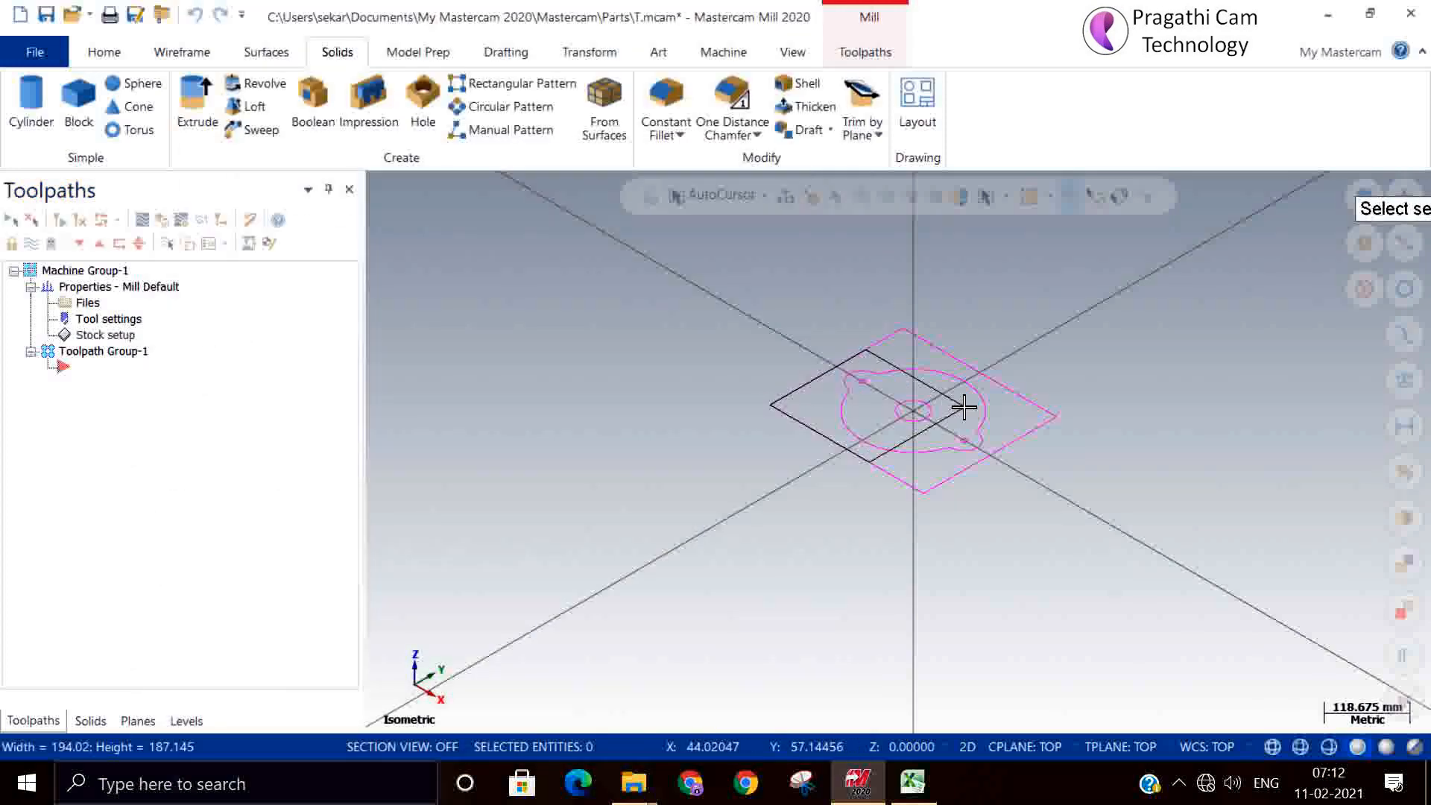
{"action": "left_click", "coordinate": [1054, 418]}
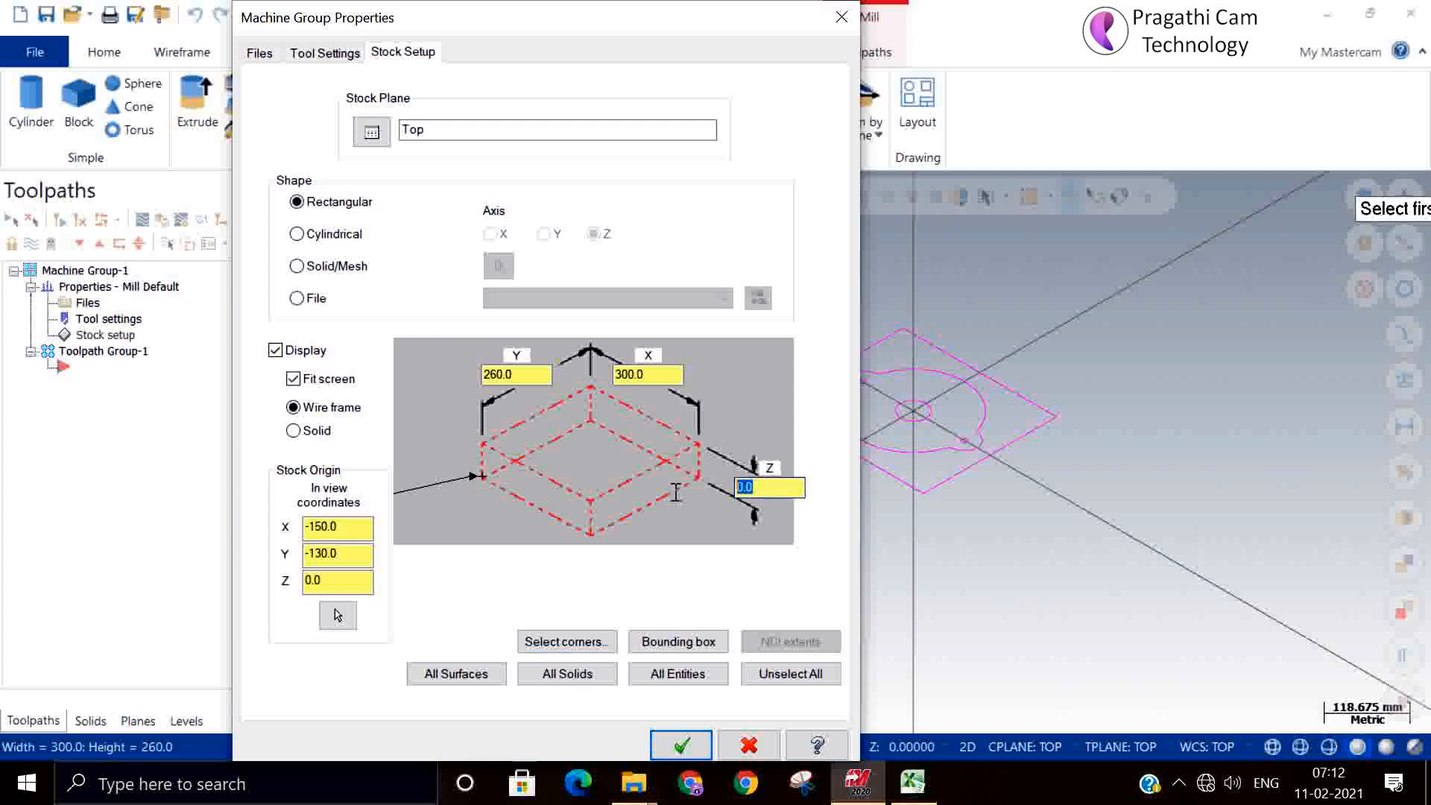
{"action": "type", "text": "25"}
{"action": "key", "text": "BackSpace"}
{"action": "key", "text": "BackSpace"}
{"action": "type", "text": "50"}
{"action": "key", "text": "Tab"}
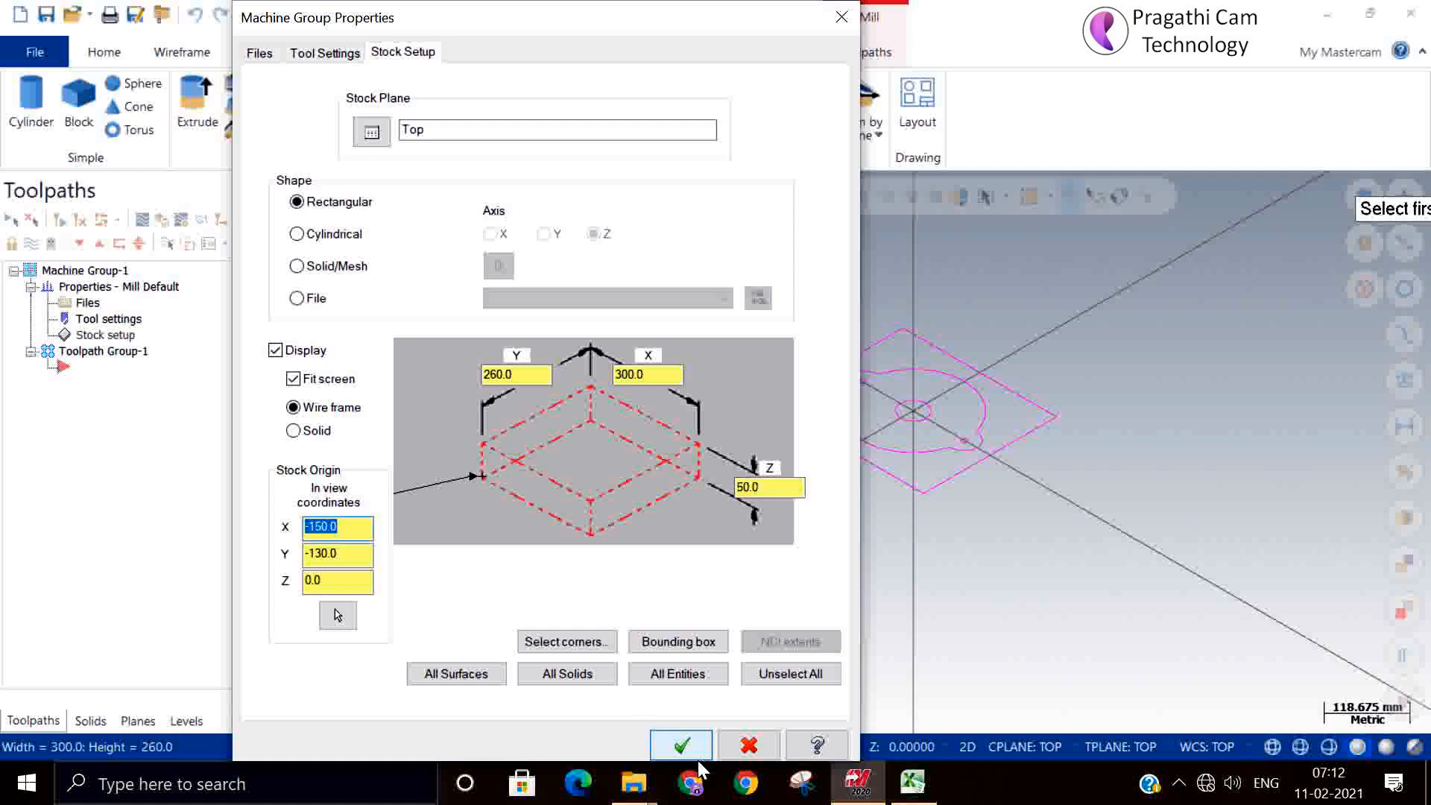
{"action": "left_click", "coordinate": [683, 744]}
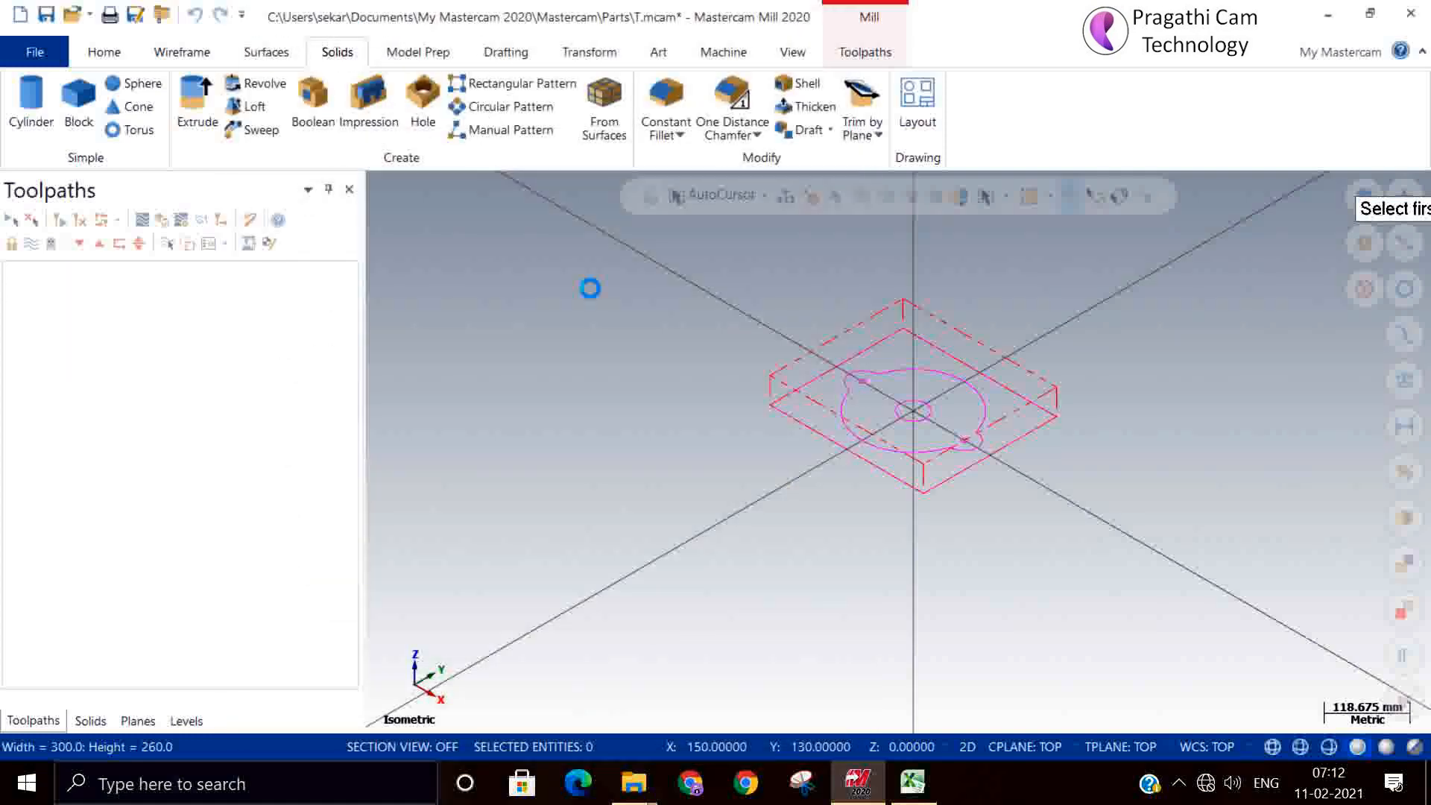
- Lower the rectangular stock by setting its origin's Z coordinate to -50 mm and accept the setup
{"action": "left_click", "coordinate": [121, 333]}
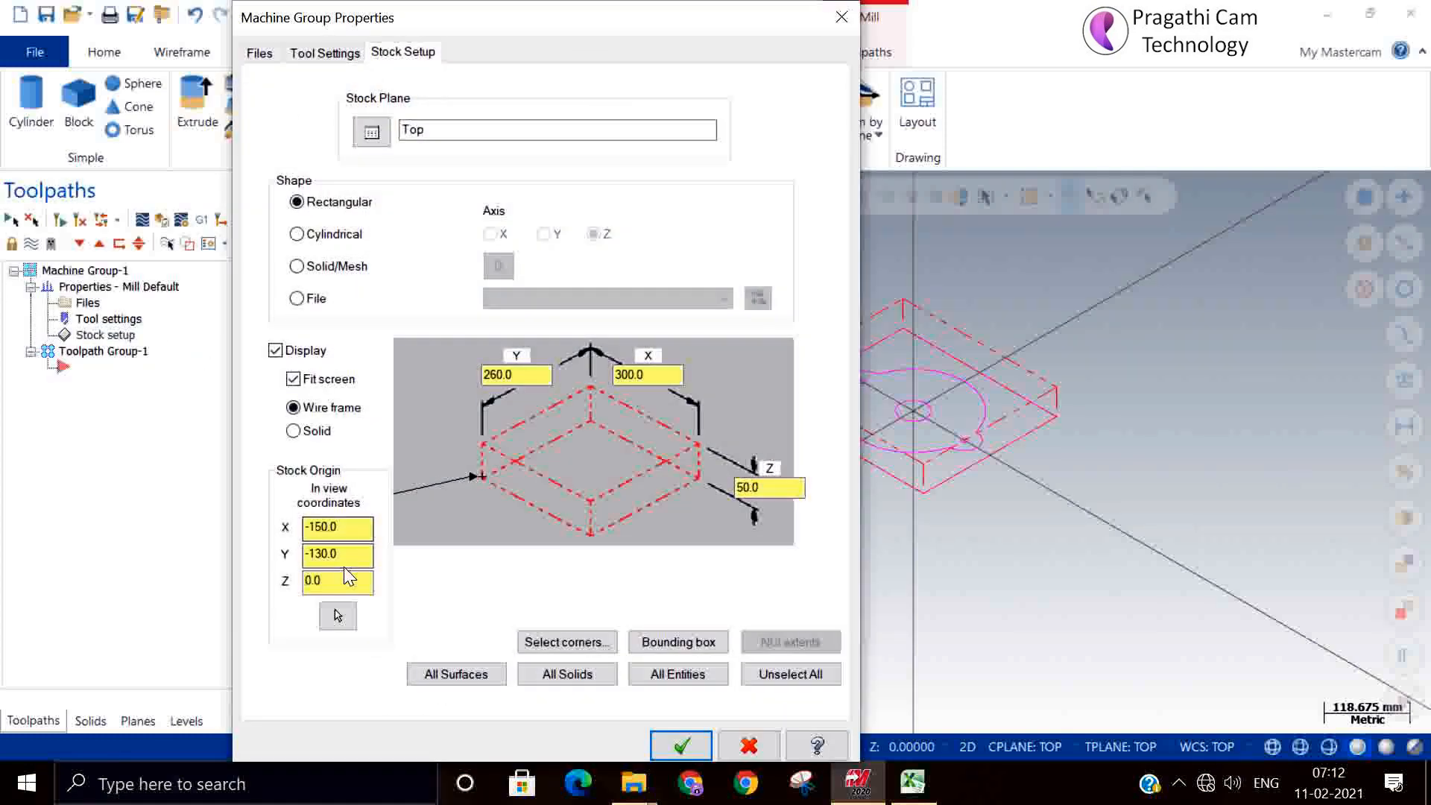
{"action": "double_click", "coordinate": [364, 579]}
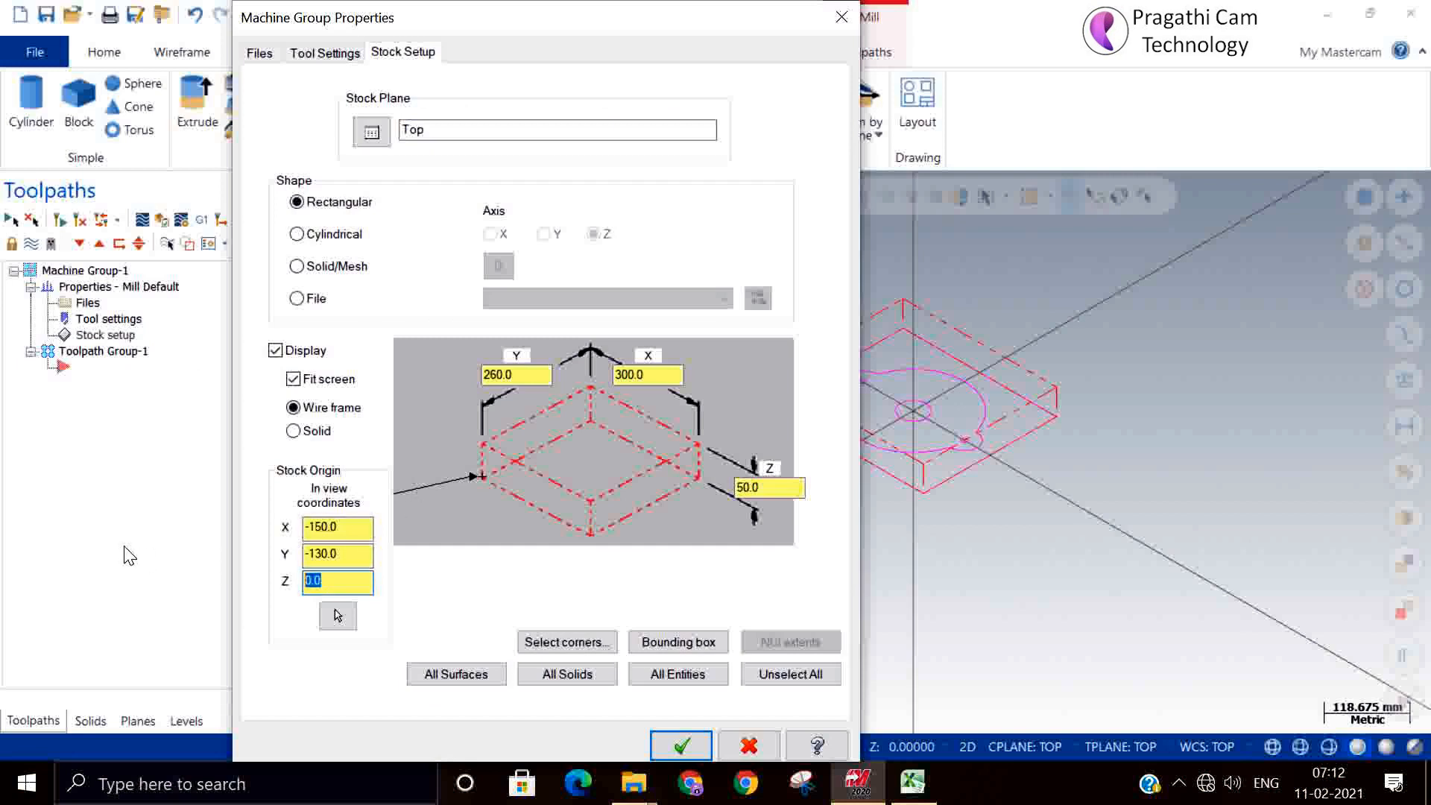
{"action": "type", "text": "-50.0"}
{"action": "left_click", "coordinate": [680, 745]}
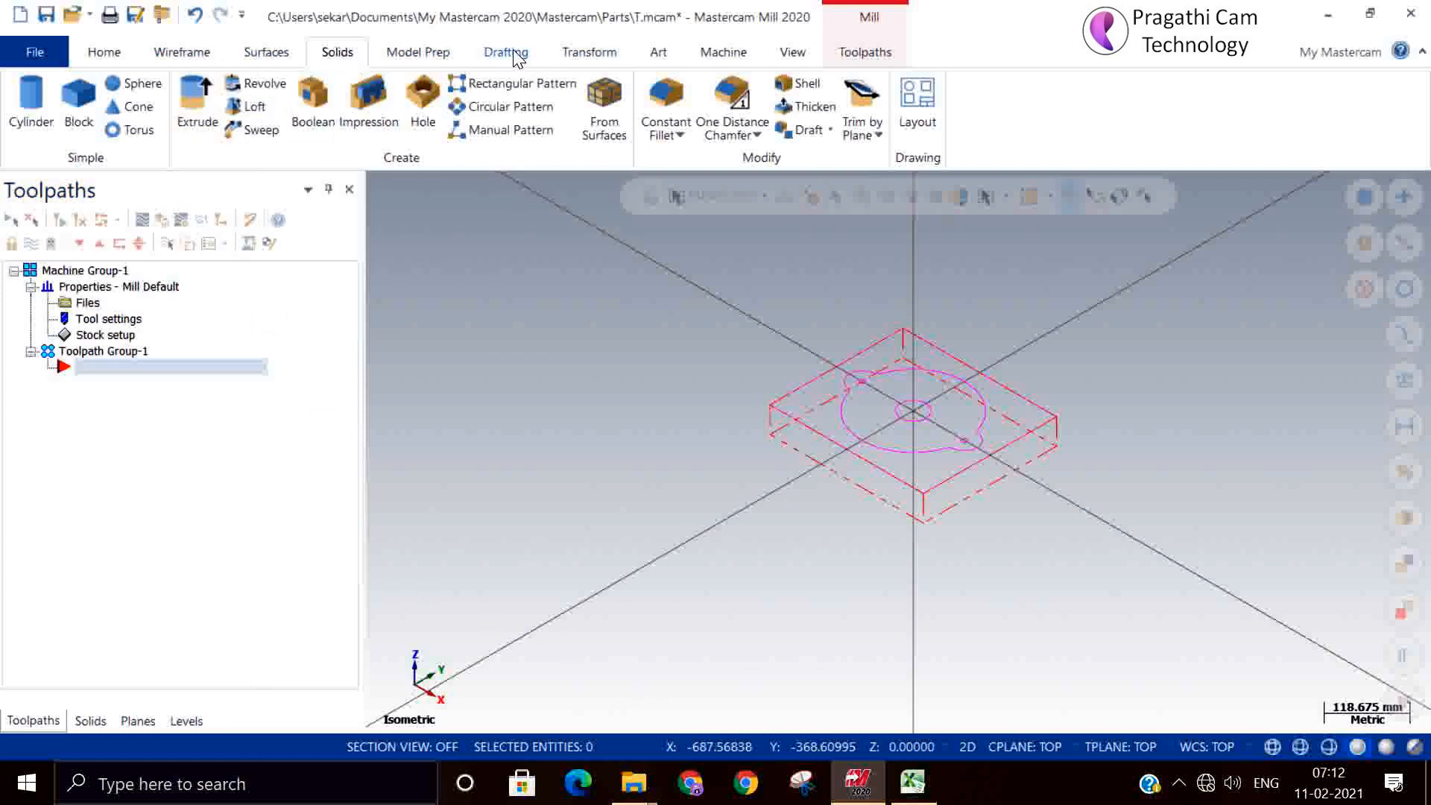
- Show the full range of 2D milling and hole-making toolpaths
{"action": "left_click", "coordinate": [848, 53]}
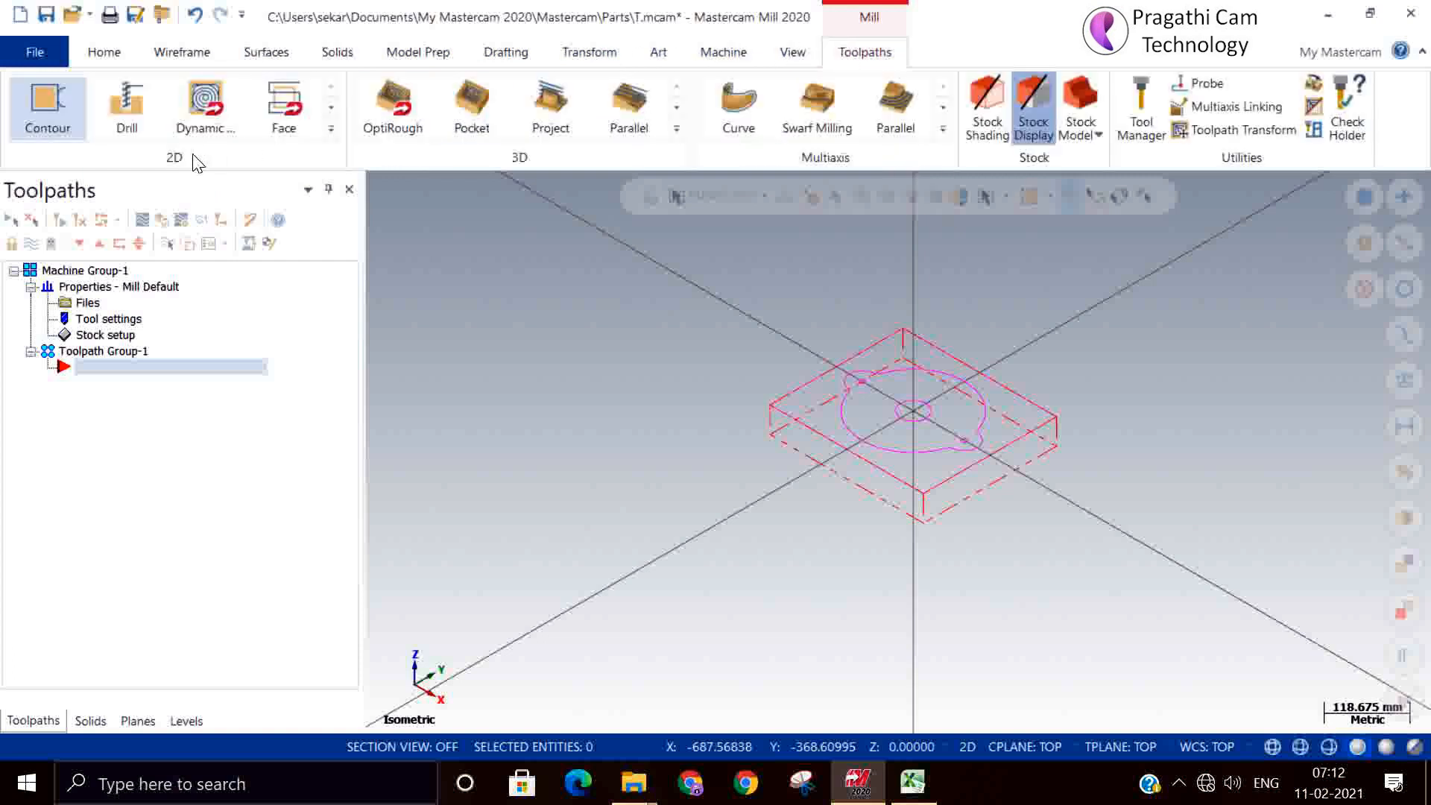
{"action": "left_click", "coordinate": [331, 128]}
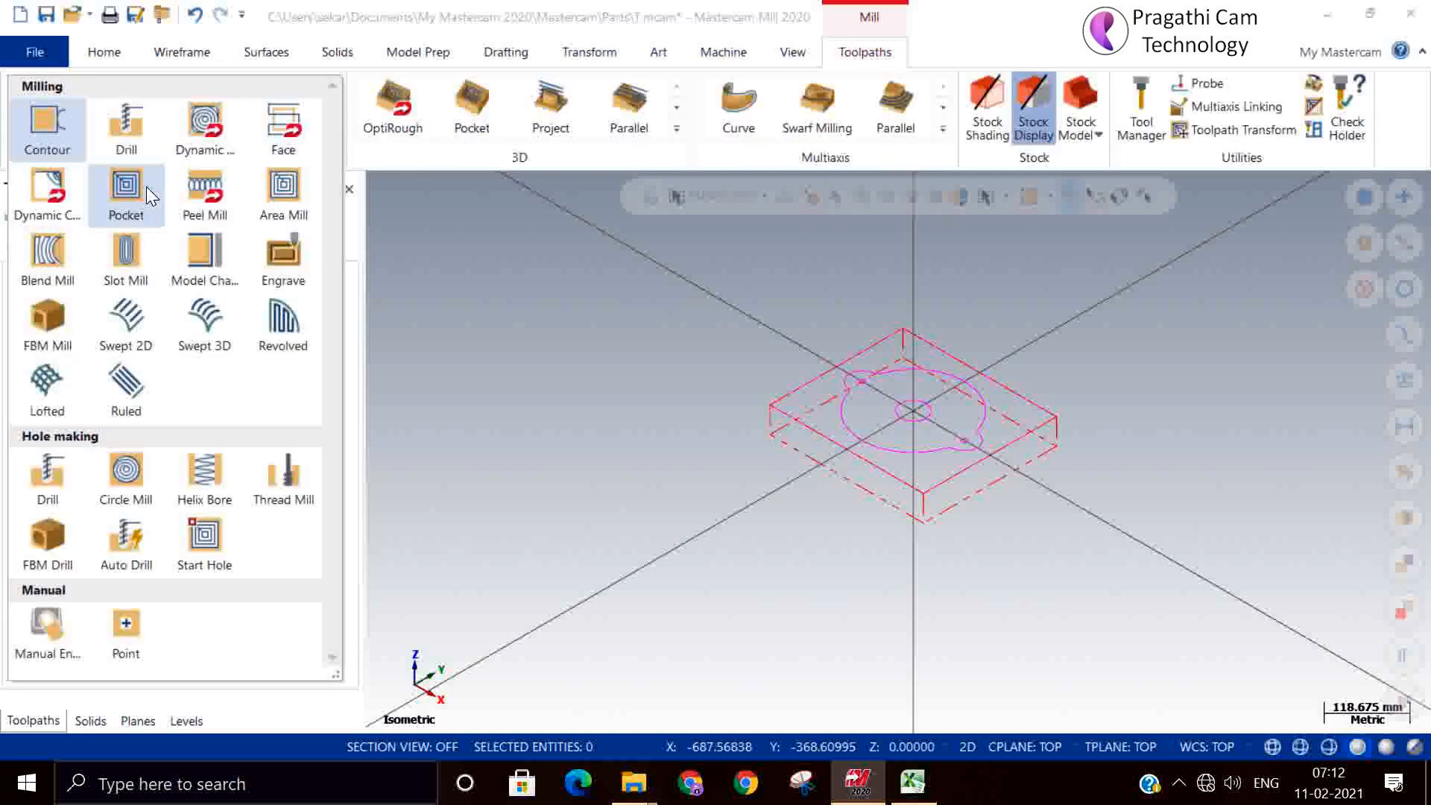